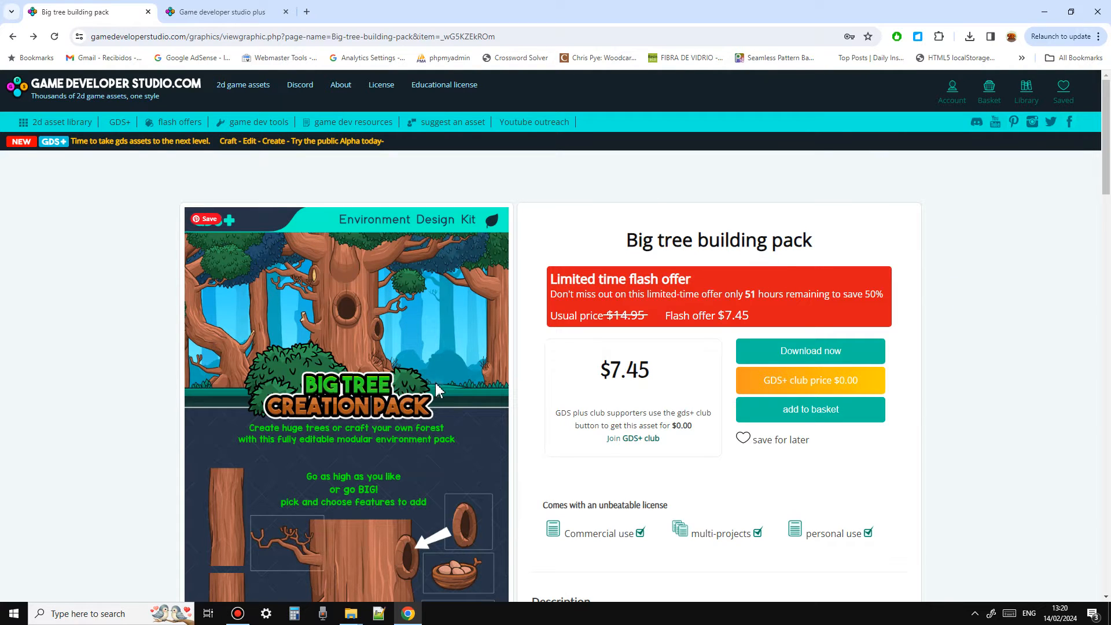
# Open the BIG_TREES folder on the desktop and look at the images in its PNGS > FEATURES subfolder
pyautogui.click(1045, 13)
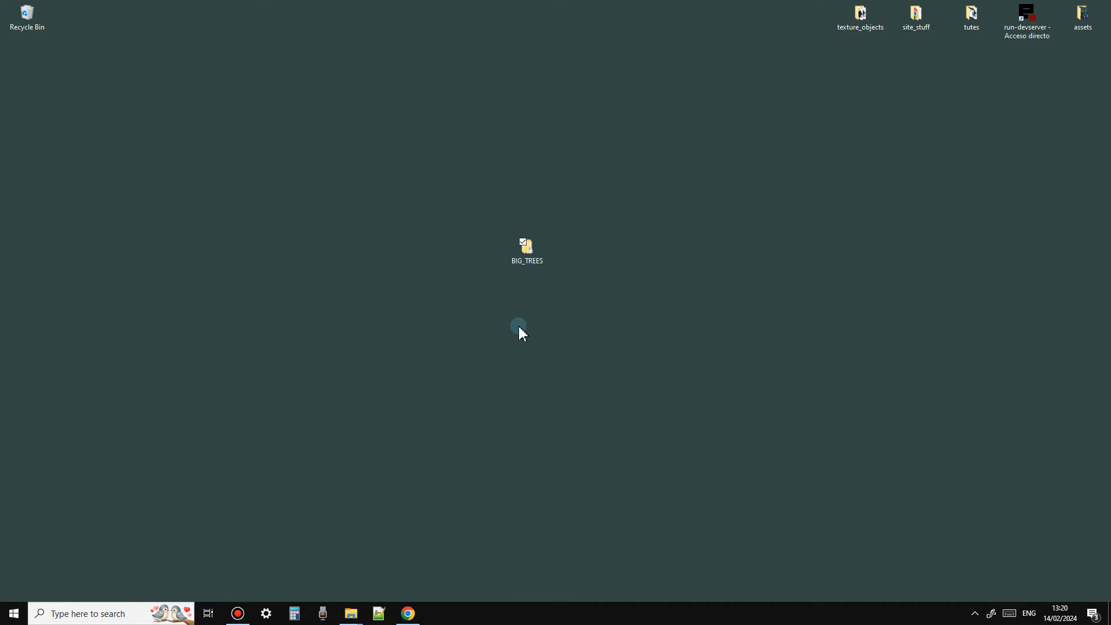
pyautogui.doubleClick(527, 249)
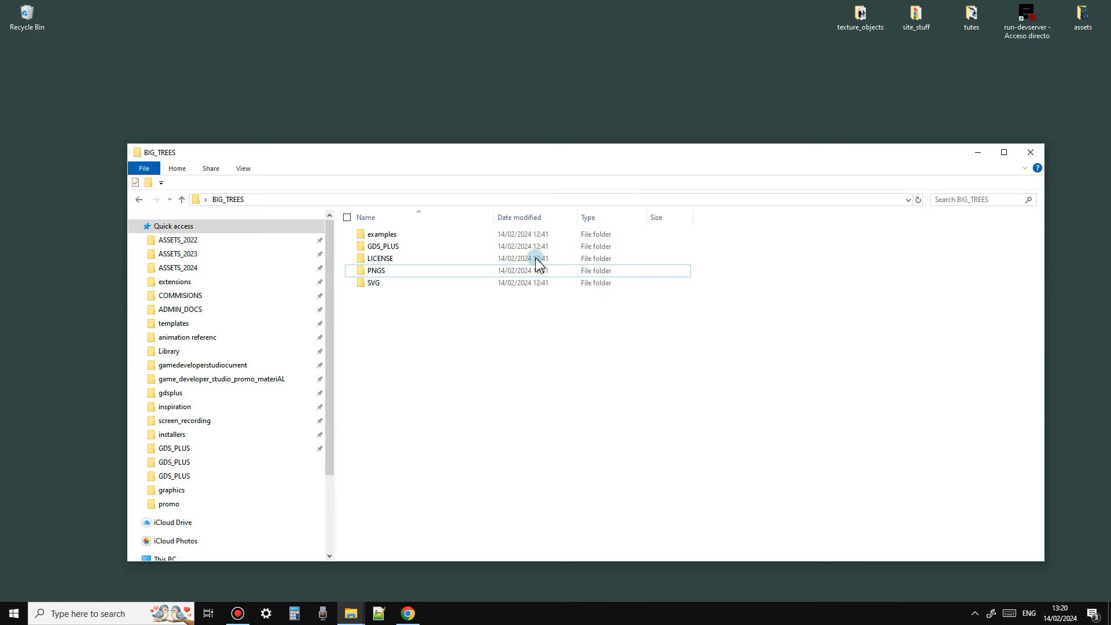
pyautogui.click(393, 285)
pyautogui.click(393, 274)
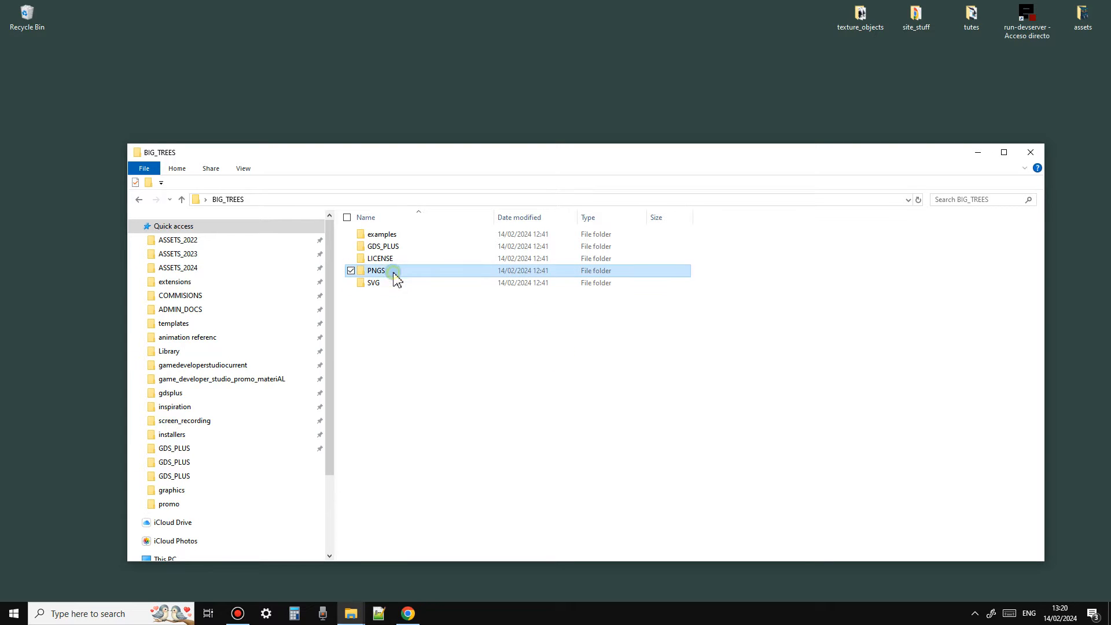
pyautogui.doubleClick(393, 275)
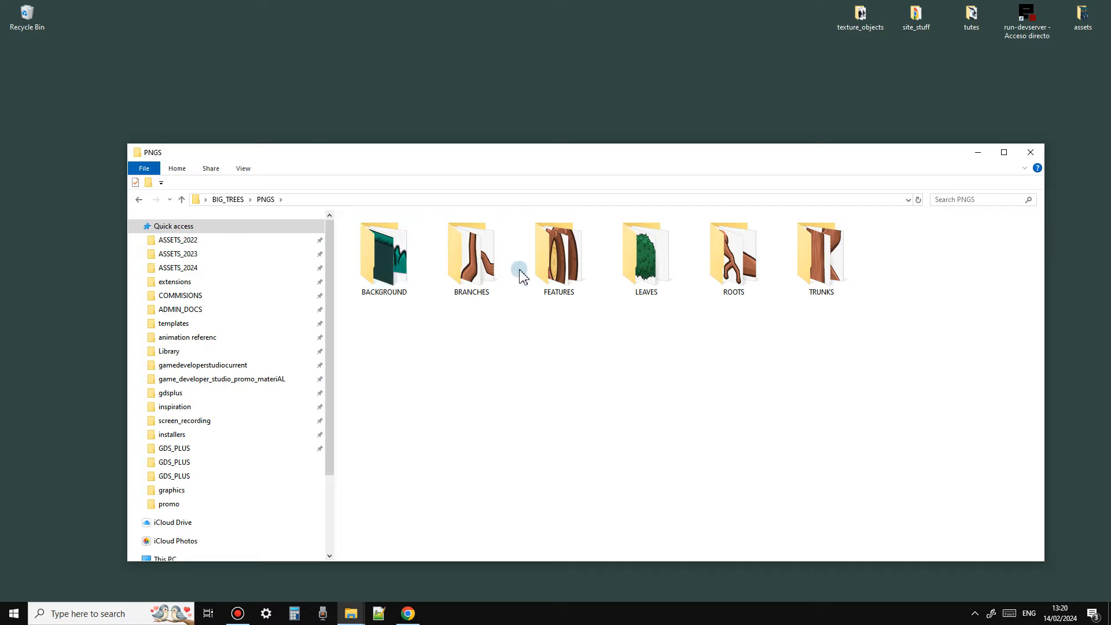
pyautogui.click(556, 265)
pyautogui.doubleClick(556, 266)
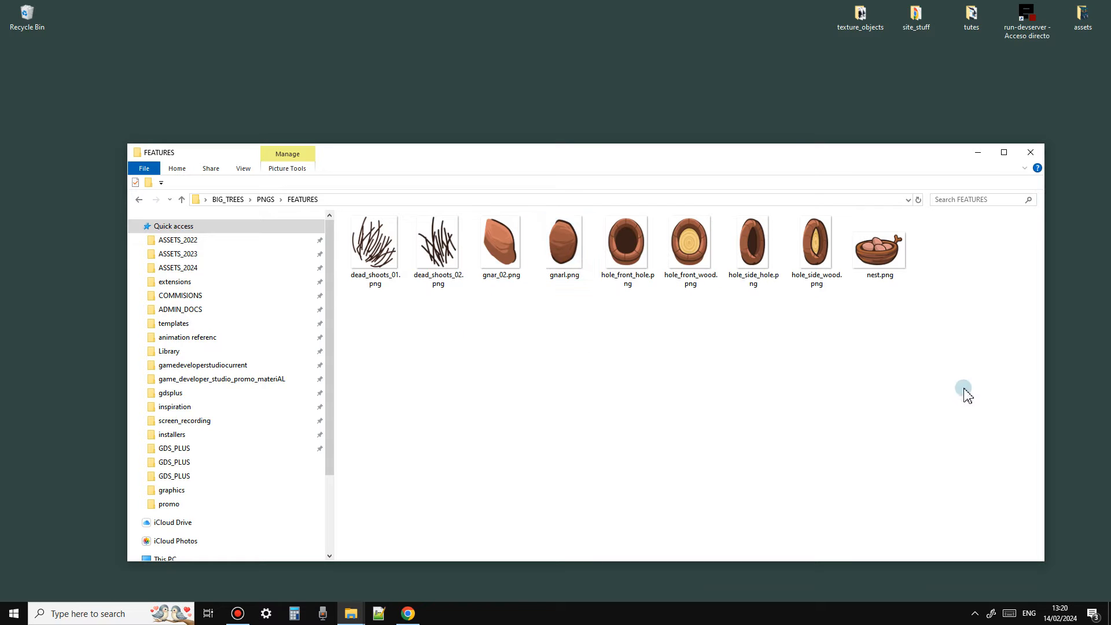
# Return to the BIG_TREES folder and view the contents of its GDS_PLUS subfolder
pyautogui.click(266, 200)
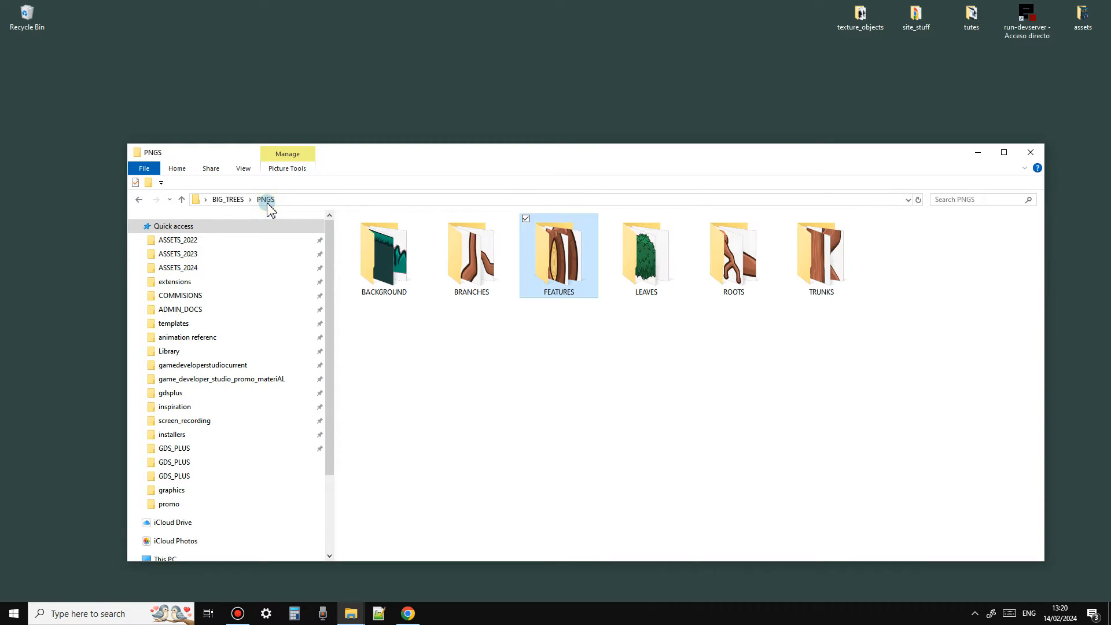
pyautogui.click(229, 200)
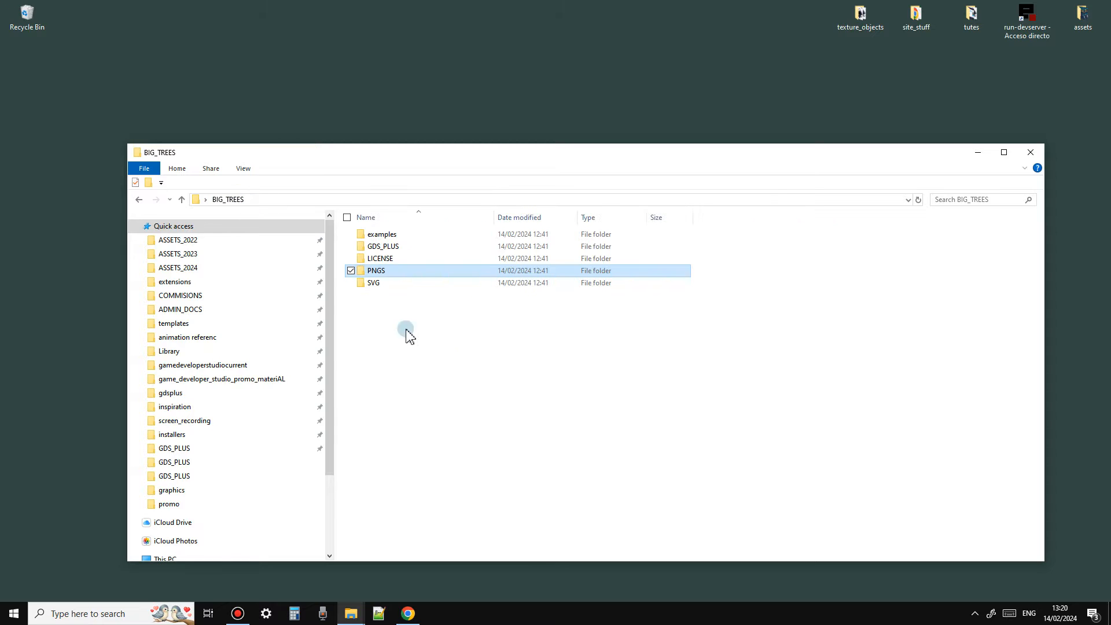
pyautogui.doubleClick(417, 248)
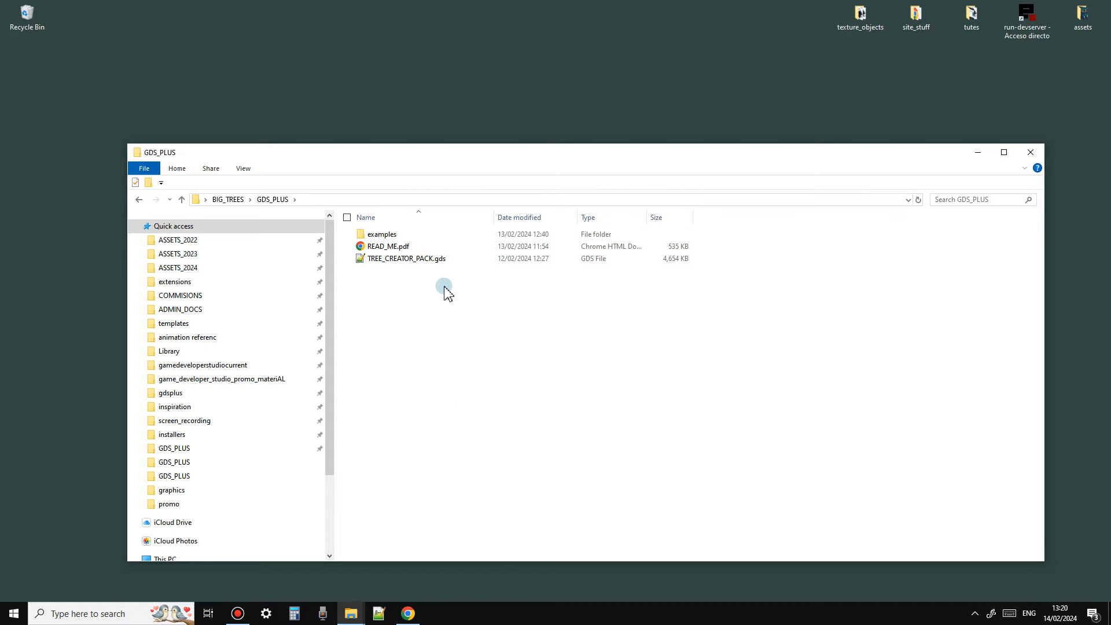
# Switch to Chrome, launch the GDS+ editor and load TREE_CREATOR_PACK.gds from the desktop's BIG_TREES > GDS_PLUS folder
pyautogui.click(426, 615)
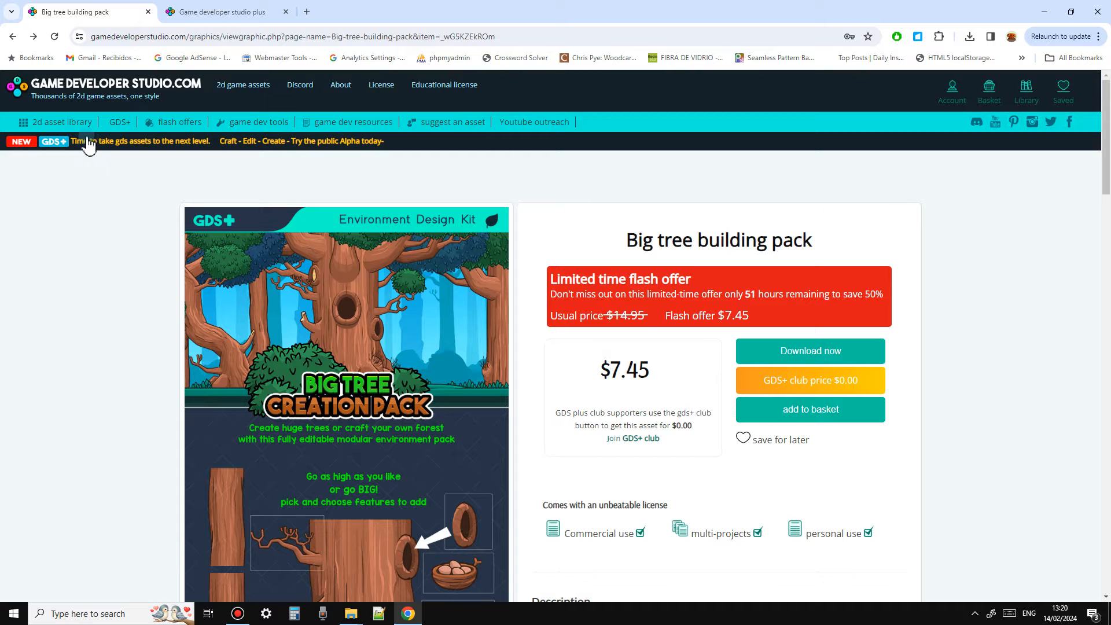
pyautogui.click(122, 146)
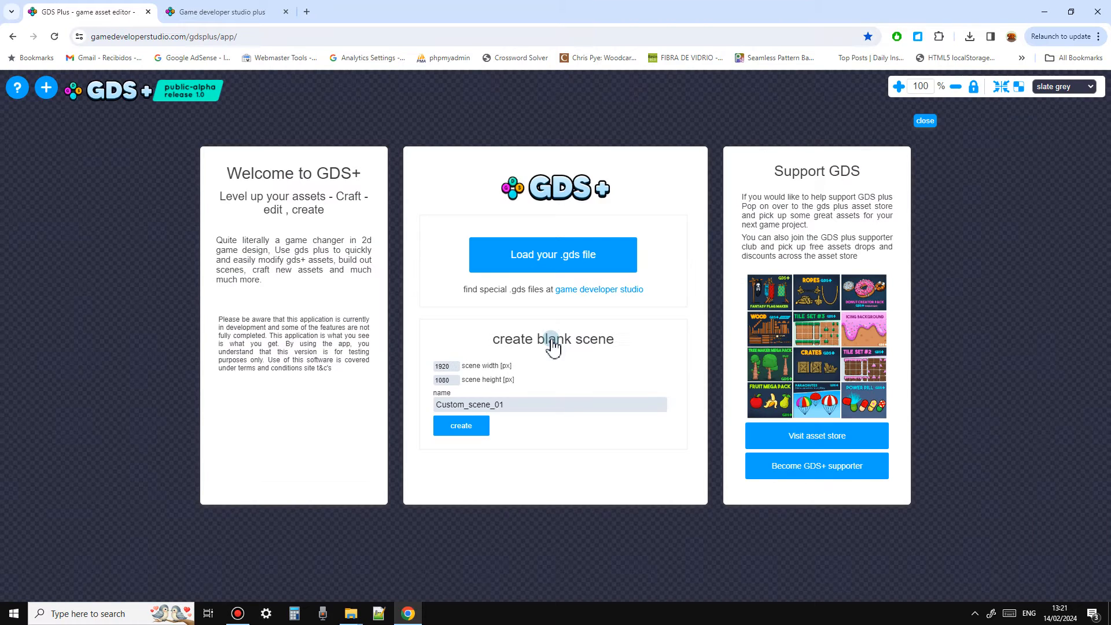
pyautogui.click(553, 263)
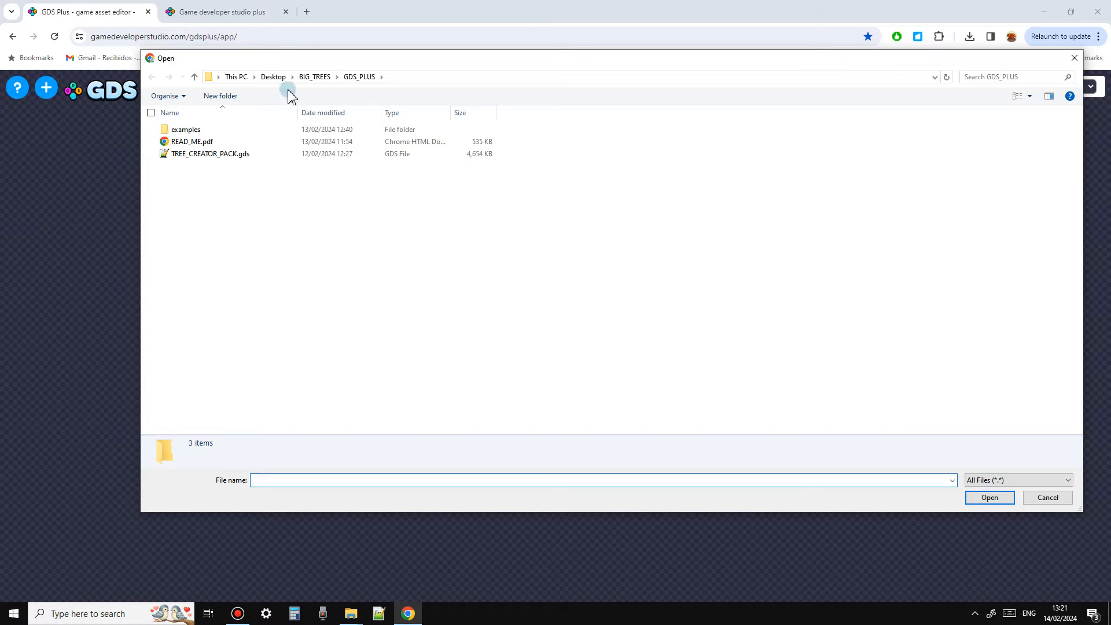
pyautogui.click(275, 77)
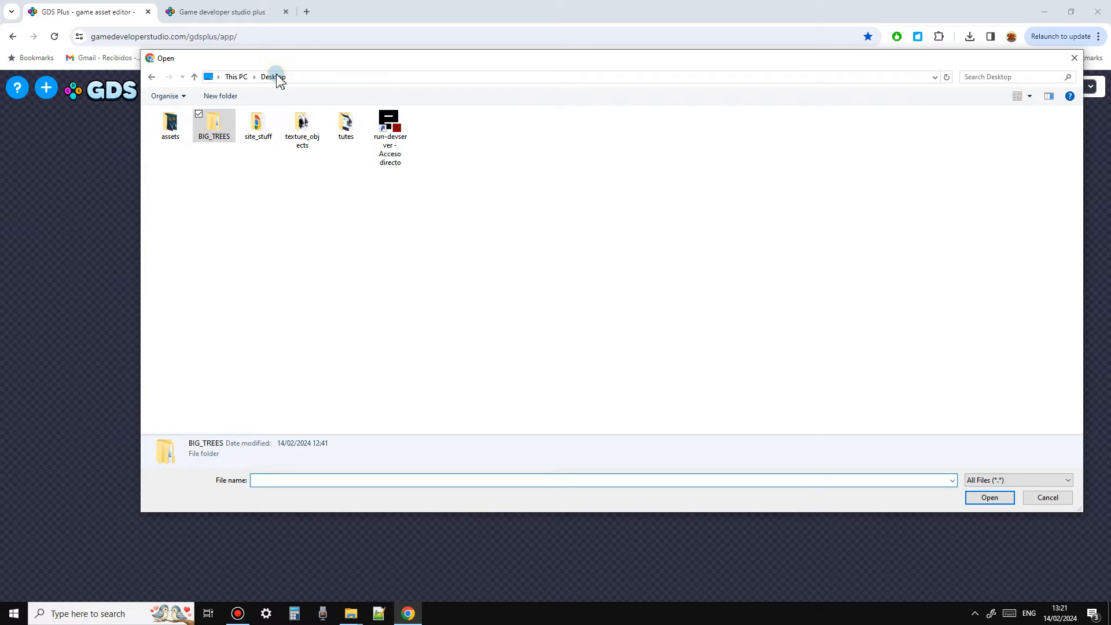
pyautogui.doubleClick(215, 133)
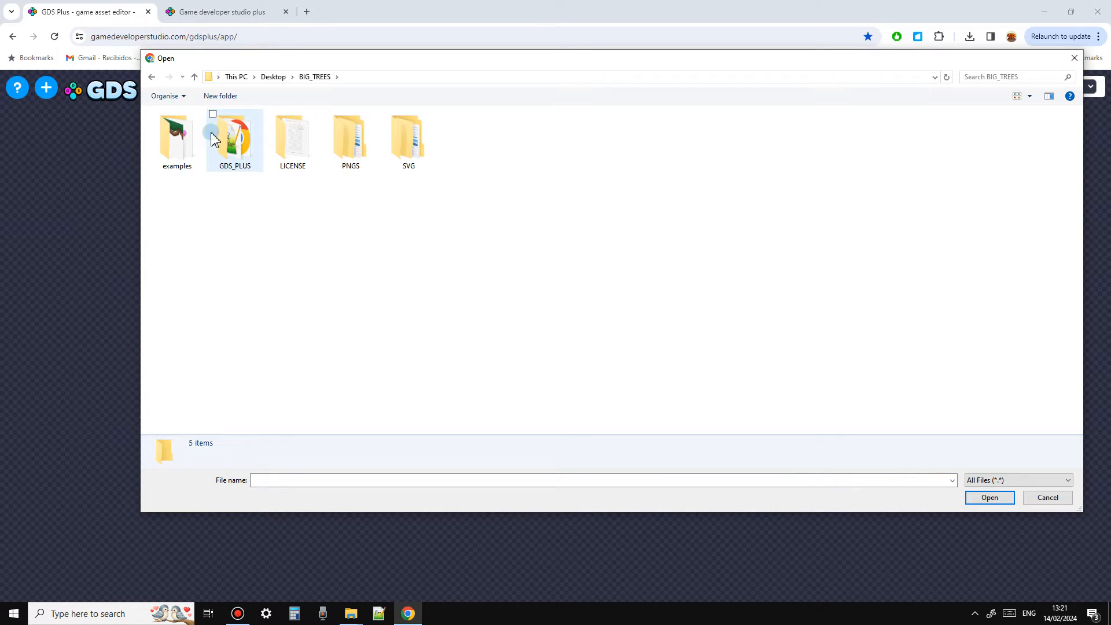
pyautogui.doubleClick(241, 174)
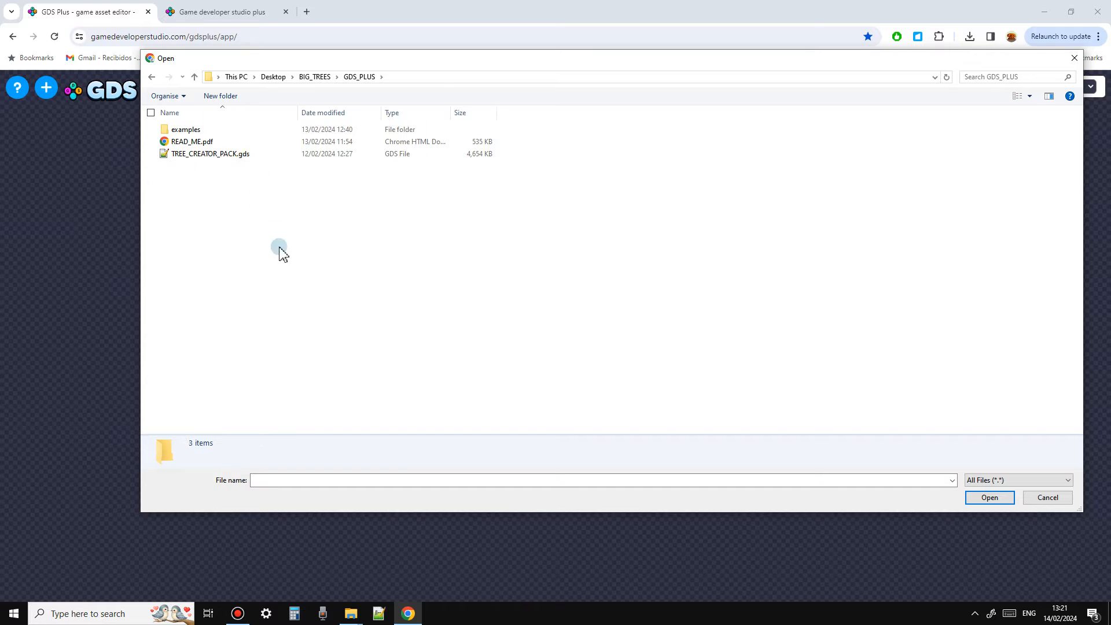
pyautogui.click(220, 154)
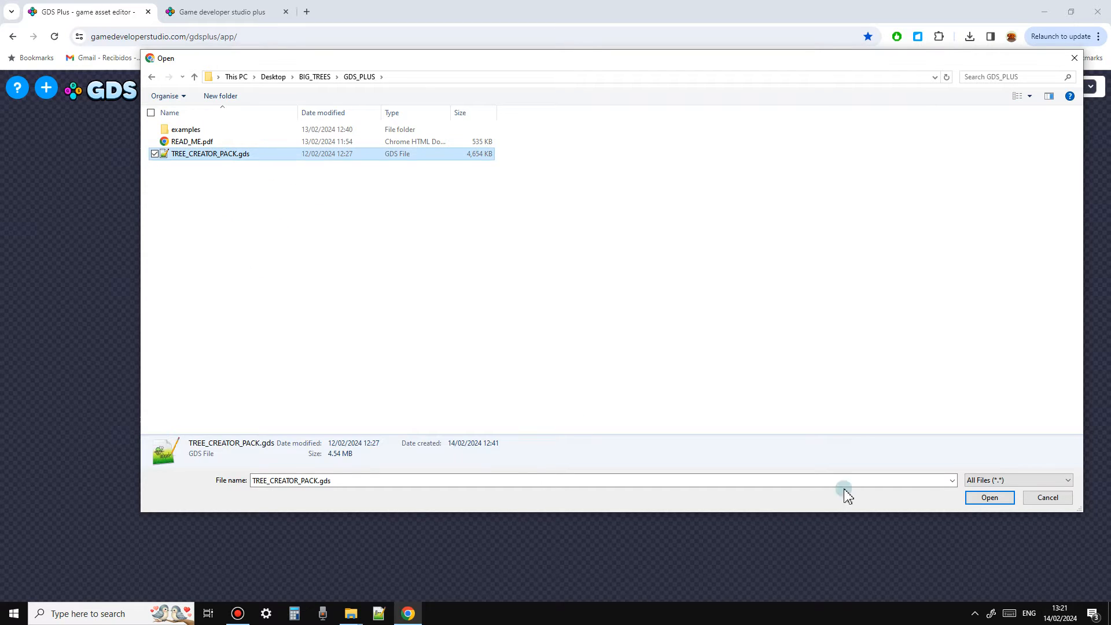
pyautogui.click(989, 497)
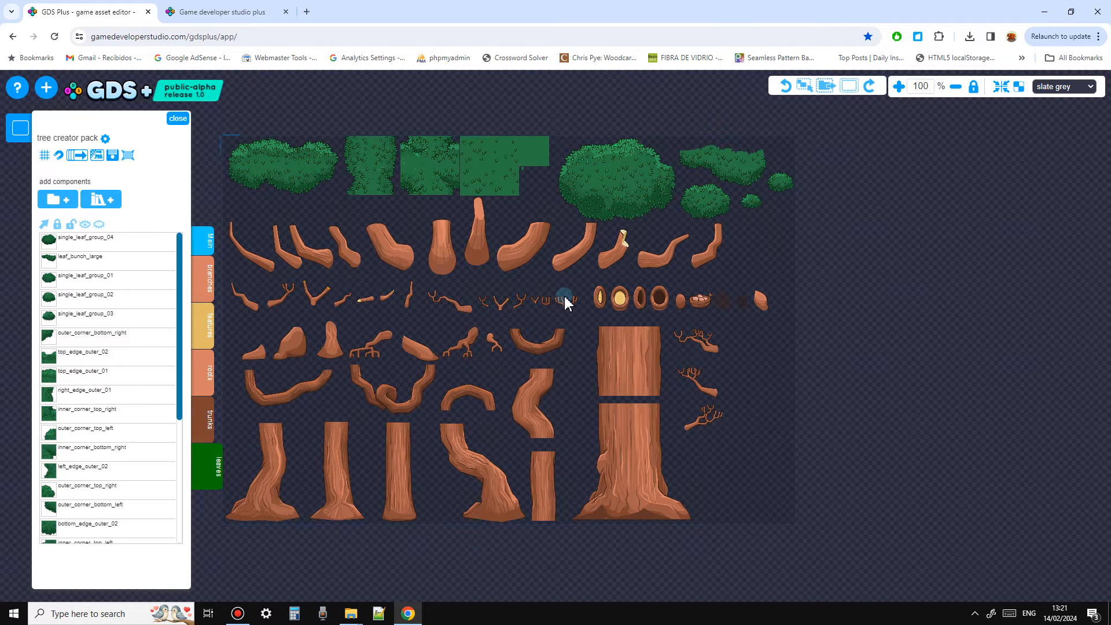
# Move trunk_04 to the empty space right of the extra-large trunk and stack trunk_extension_01 on top of it
pyautogui.moveTo(784, 479); pyautogui.dragTo(831, 449)
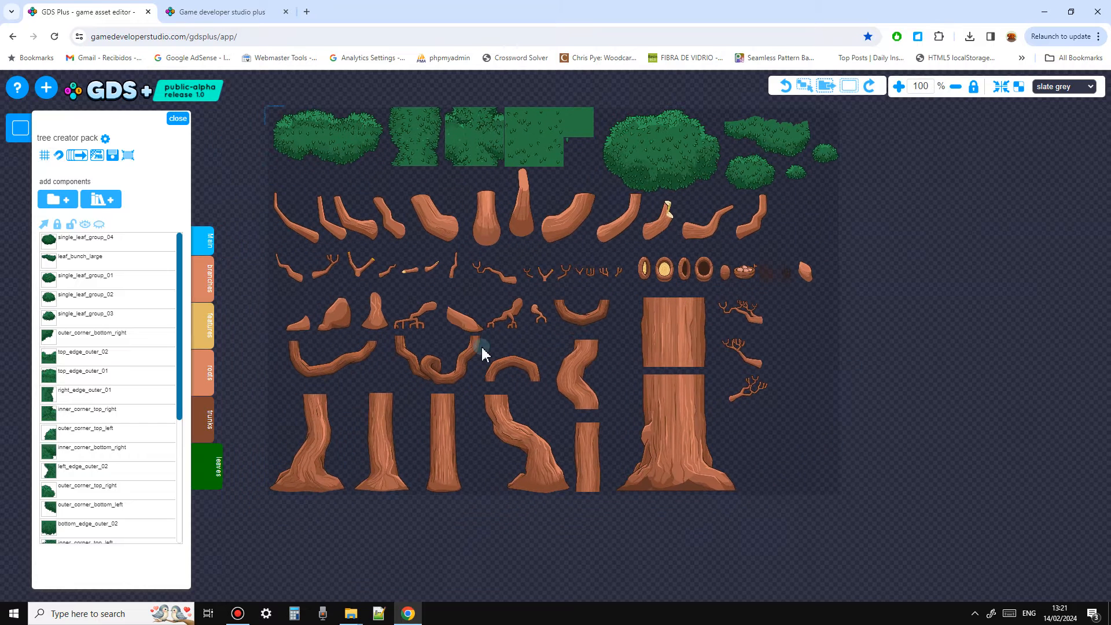
pyautogui.click(550, 471)
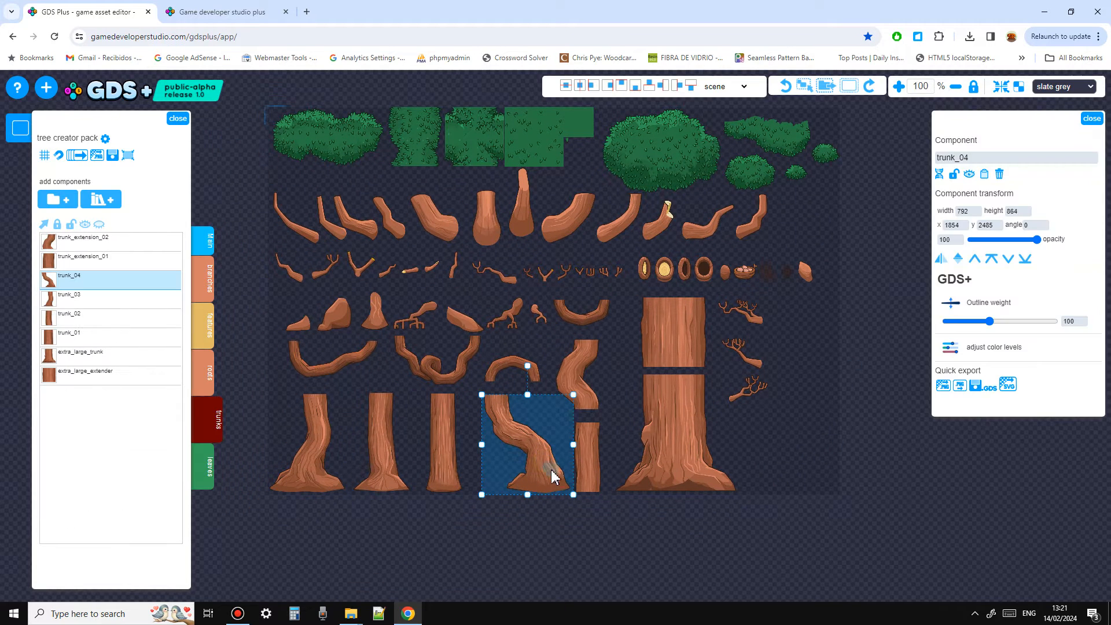
pyautogui.moveTo(537, 475); pyautogui.dragTo(845, 471)
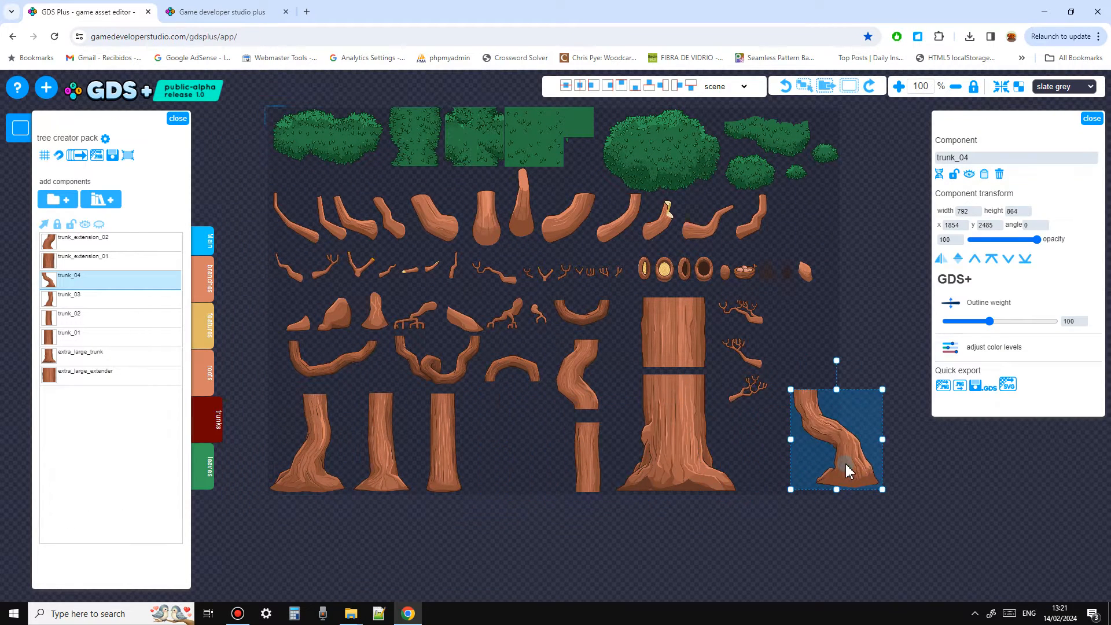
pyautogui.moveTo(590, 477); pyautogui.dragTo(808, 376)
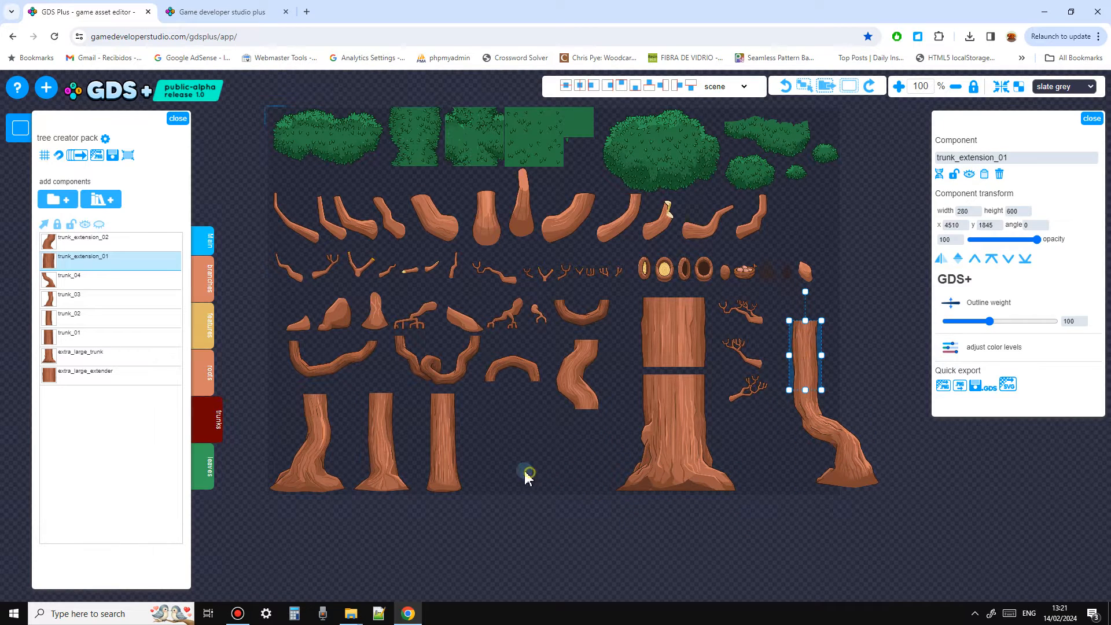
# Attach big_branch_left_01 to the left side of the trunk extension above trunk_04
pyautogui.moveTo(529, 472); pyautogui.dragTo(499, 468)
pyautogui.click(500, 468)
pyautogui.moveTo(421, 226); pyautogui.dragTo(769, 348)
pyautogui.hotkey('ctrl', 'Right')
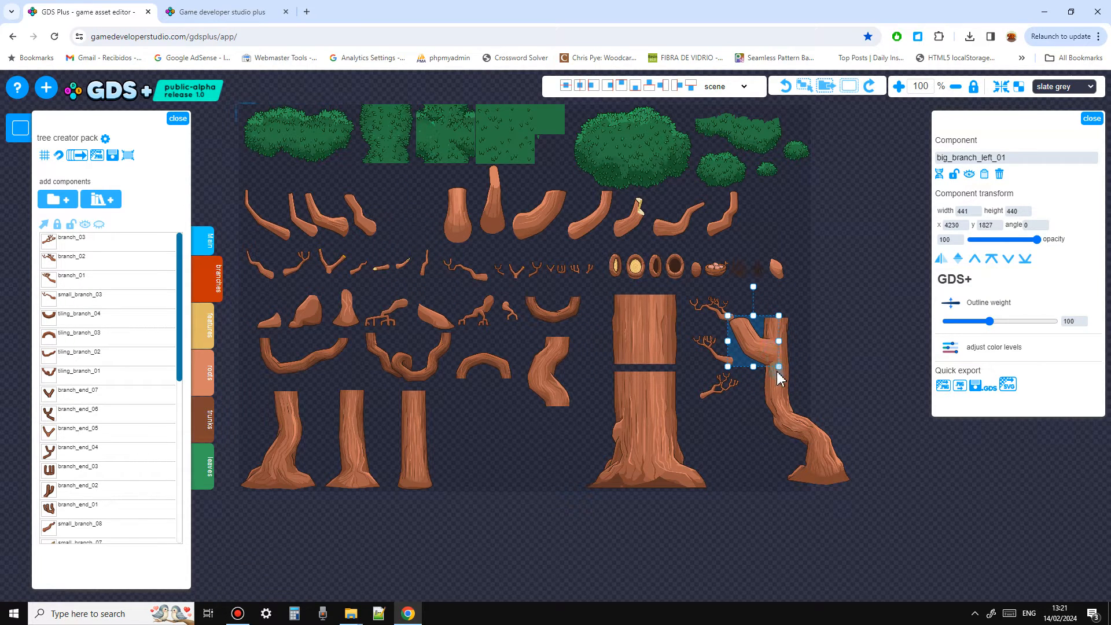
# Look at the sample images in the BIG_TREES examples folder, then close its window and deselect the branch
pyautogui.moveTo(353, 614)
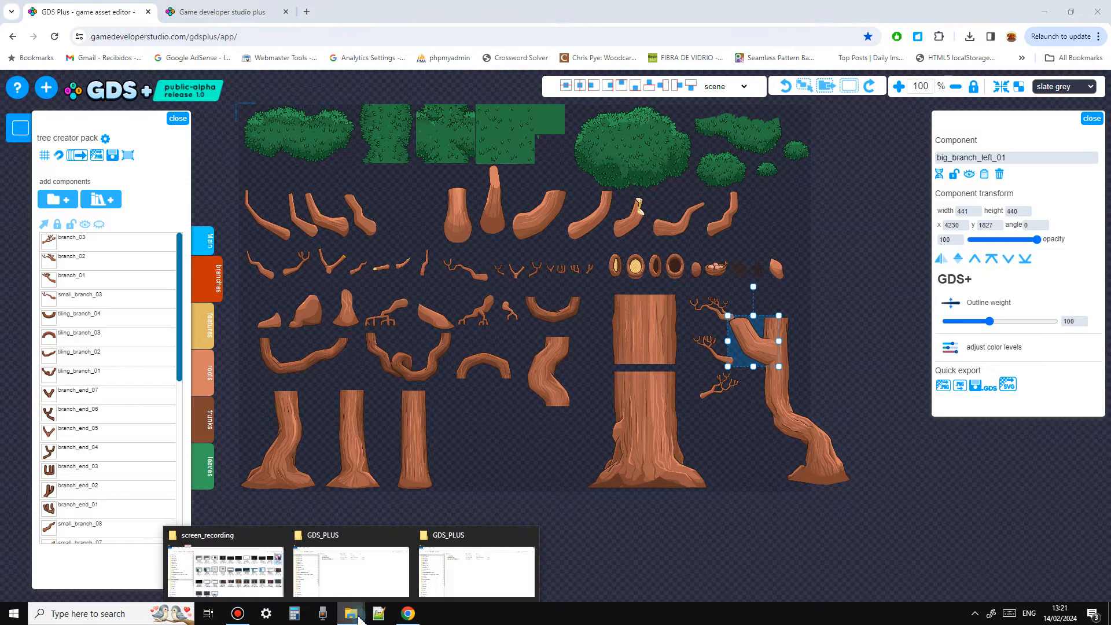
pyautogui.click(368, 591)
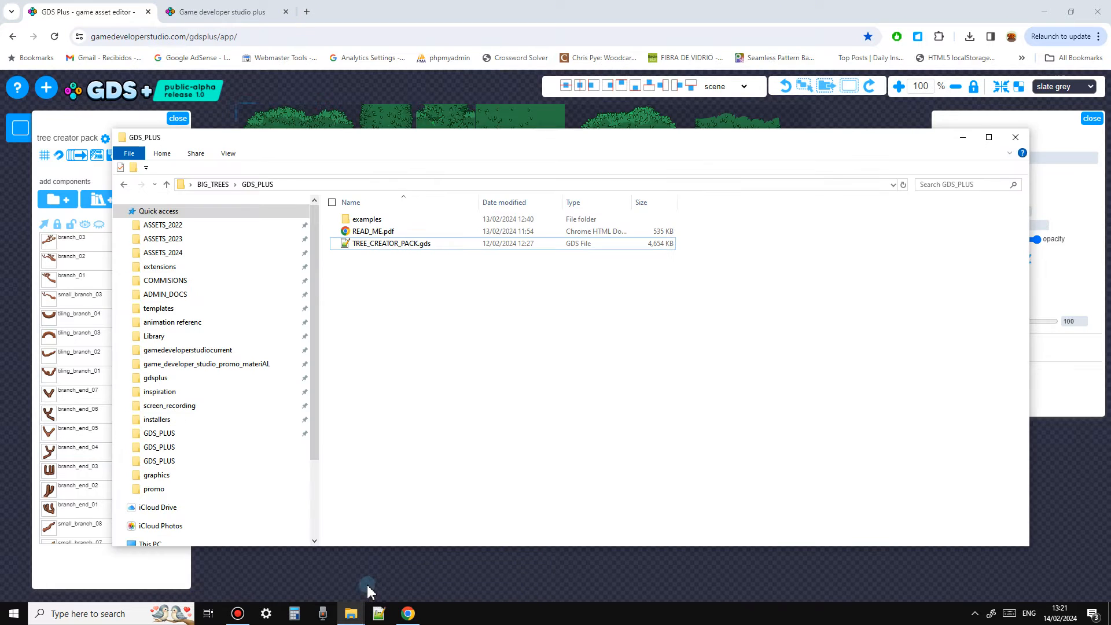
pyautogui.click(227, 188)
pyautogui.doubleClick(355, 219)
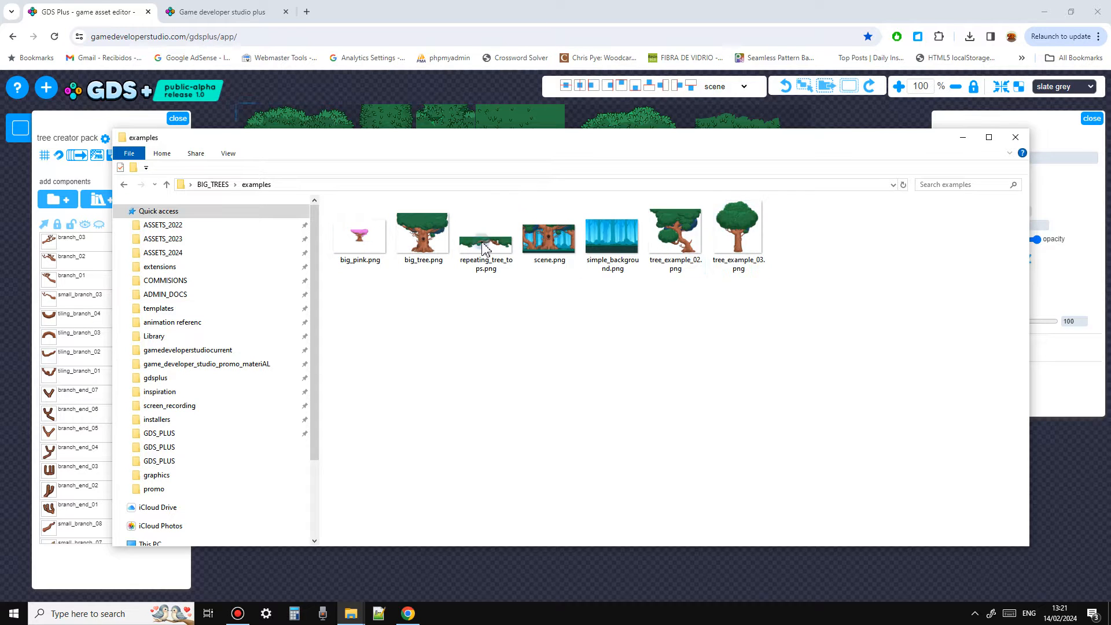
pyautogui.click(1014, 137)
pyautogui.click(810, 510)
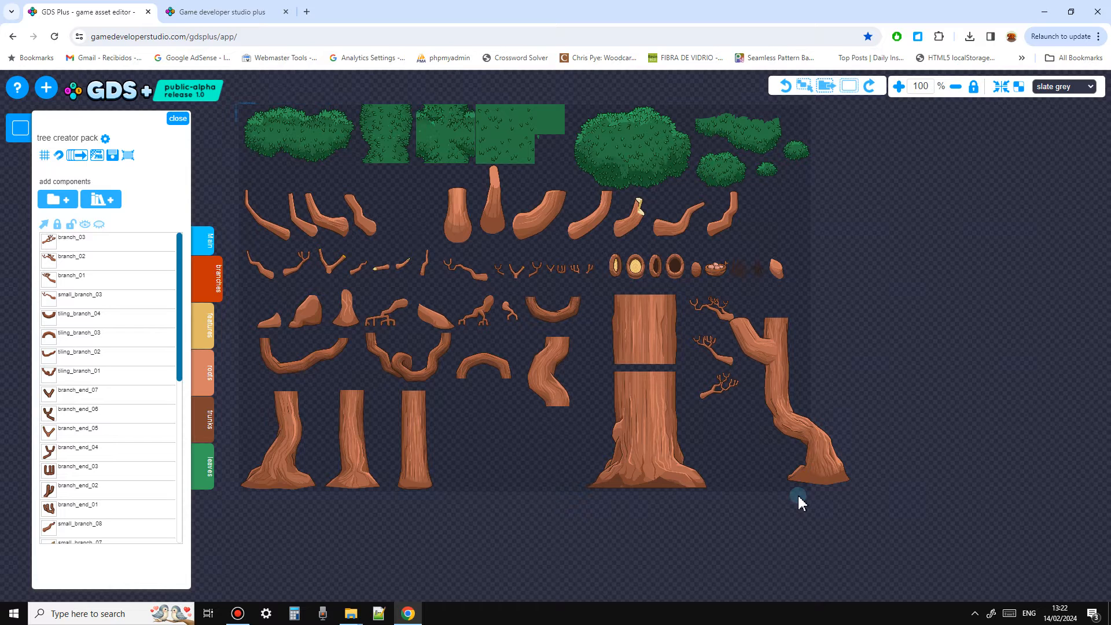
# Move extra_large_trunk to the empty space left of the pack's parts and align extra_large_extender on top of it
pyautogui.moveTo(563, 454); pyautogui.dragTo(637, 449)
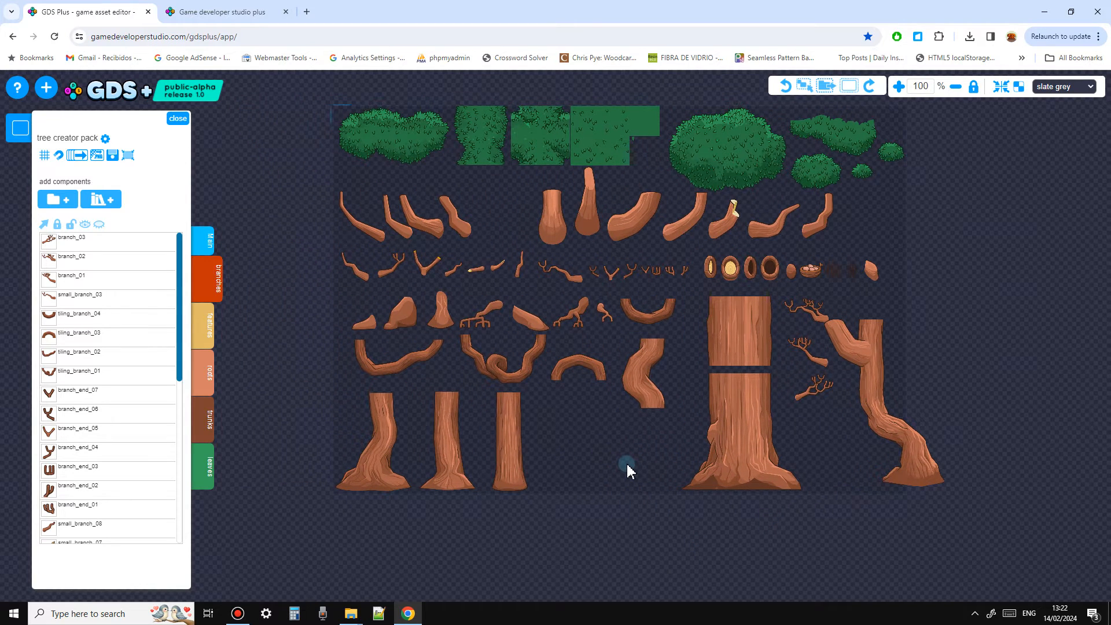
pyautogui.moveTo(629, 483); pyautogui.dragTo(719, 487)
pyautogui.moveTo(828, 456); pyautogui.dragTo(330, 385)
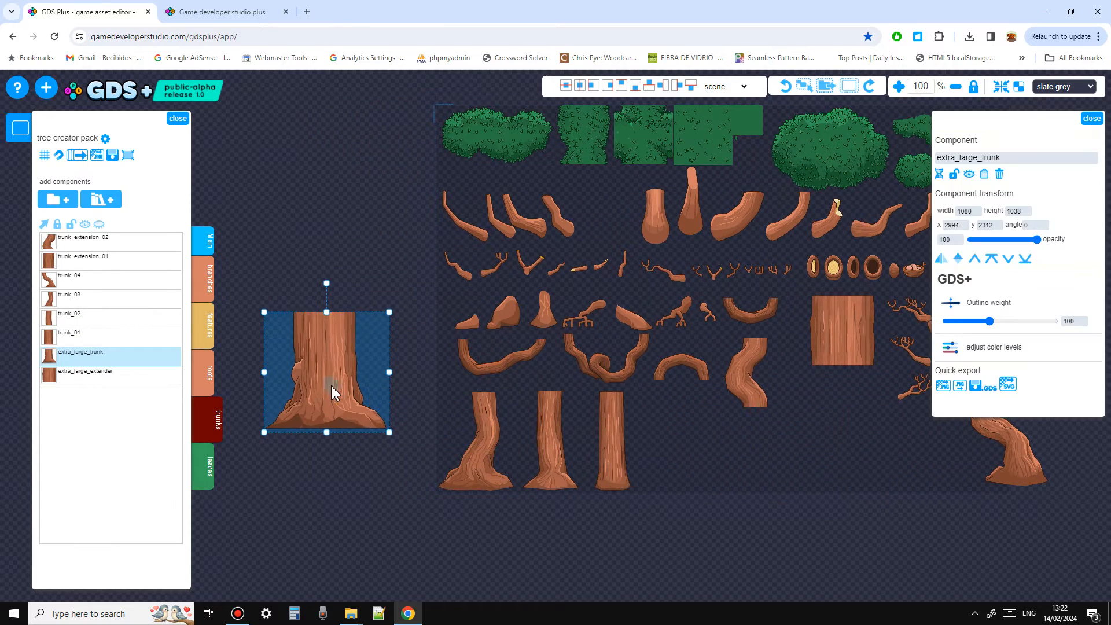
pyautogui.moveTo(827, 348); pyautogui.dragTo(322, 296)
pyautogui.keyDown('ctrl'); pyautogui.scroll(5, 321, 295); pyautogui.keyUp('ctrl')
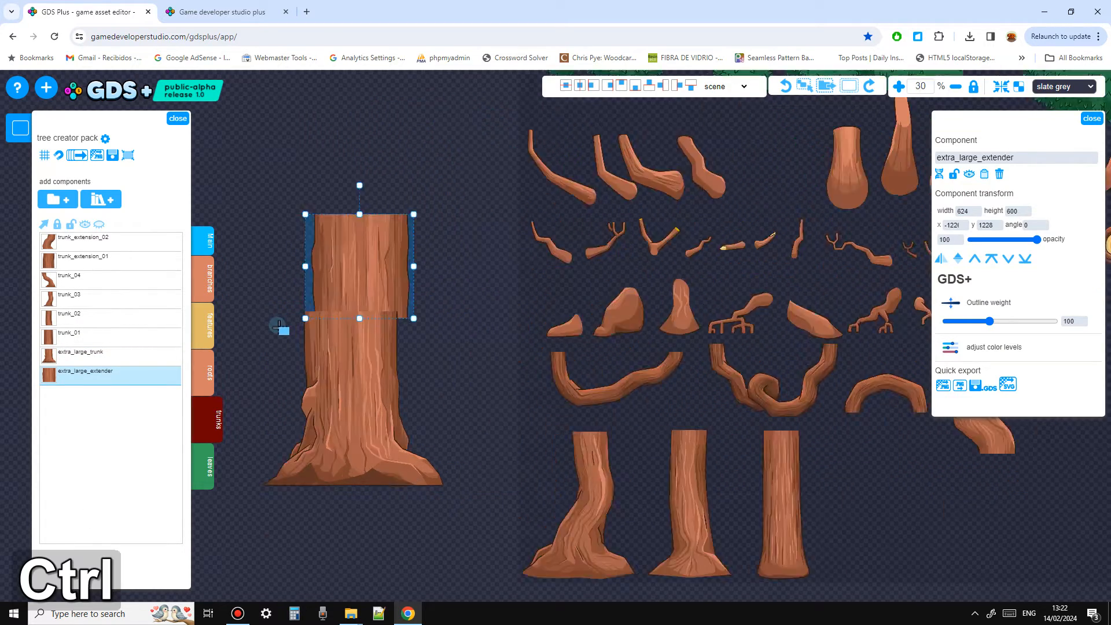
pyautogui.moveTo(504, 234)
pyautogui.mouseDown()
pyautogui.moveTo(493, 224)
pyautogui.moveTo(490, 240)
pyautogui.mouseUp()
pyautogui.keyDown('ctrl'); pyautogui.scroll(-3, 691, 452); pyautogui.keyUp('ctrl')
pyautogui.click(690, 445)
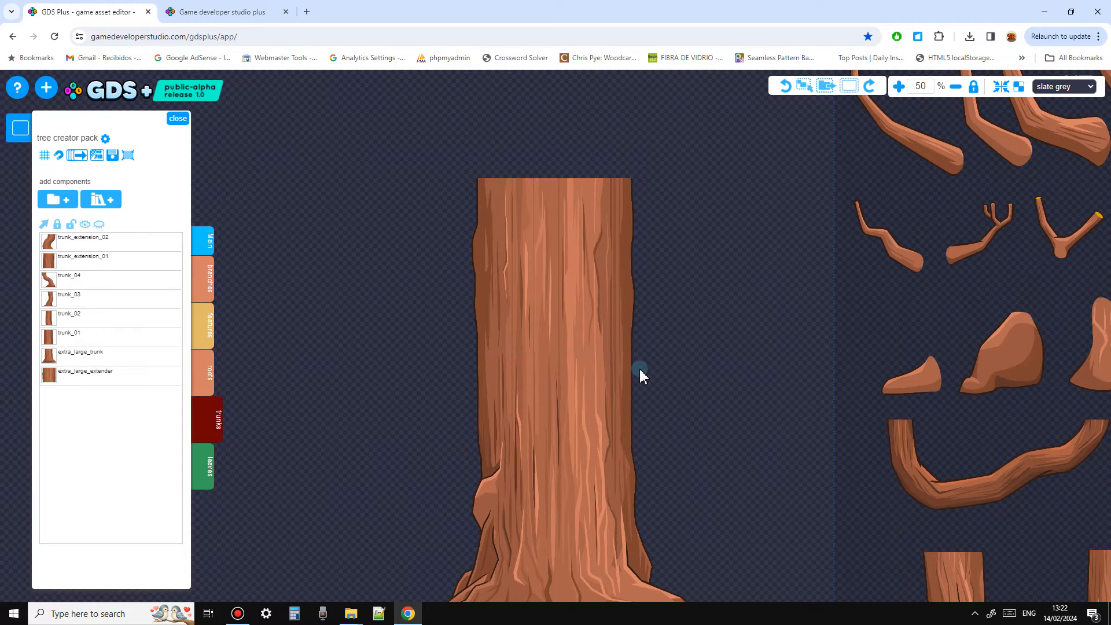
# Place big_branch_right_05 against the upper right side of the assembled extra-large trunk
pyautogui.scroll(-2, 660, 424)
pyautogui.moveTo(688, 444); pyautogui.dragTo(596, 380, button='middle')
pyautogui.moveTo(596, 380); pyautogui.dragTo(585, 374)
pyautogui.moveTo(672, 415); pyautogui.dragTo(578, 421)
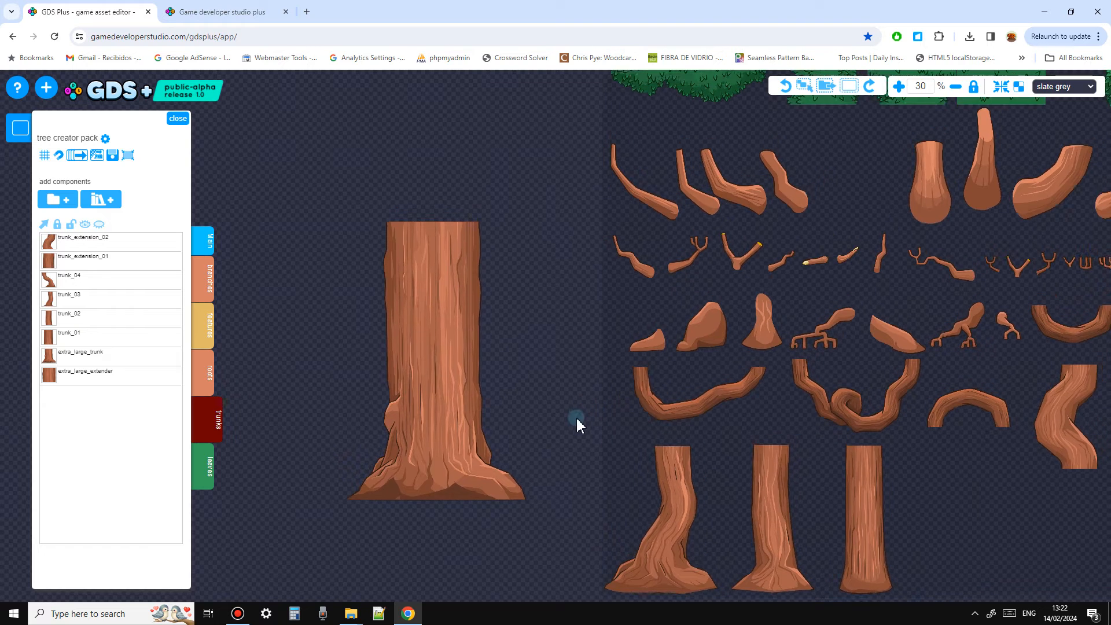
pyautogui.click(848, 346)
pyautogui.moveTo(847, 337); pyautogui.dragTo(513, 272)
pyautogui.click(582, 406)
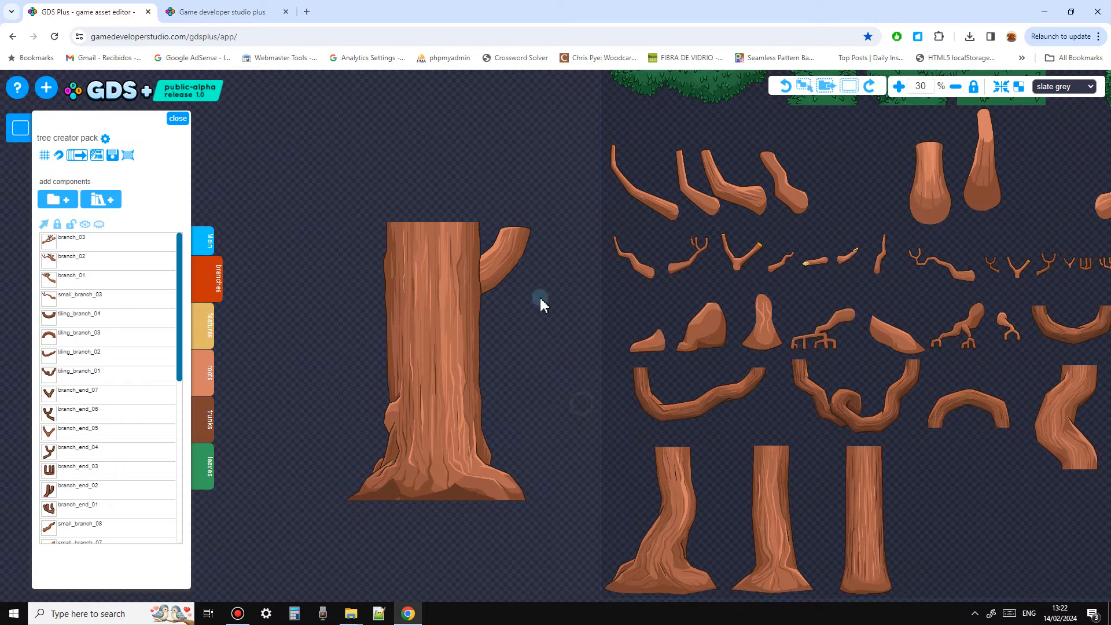
# Bring big_branch_right_05 to the front so it sits over the extra-large trunk
pyautogui.click(517, 260)
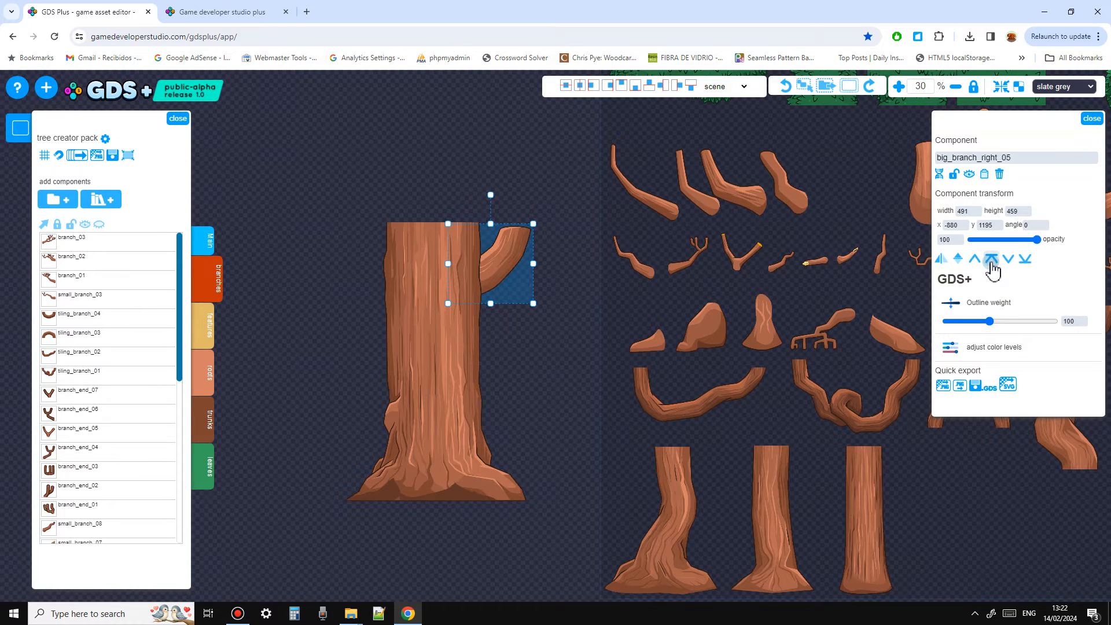
pyautogui.click(991, 260)
pyautogui.click(588, 377)
# Fine-tune the position of big_branch_right_05 so its base overlaps the extra-large trunk's upper right edge
pyautogui.click(513, 265)
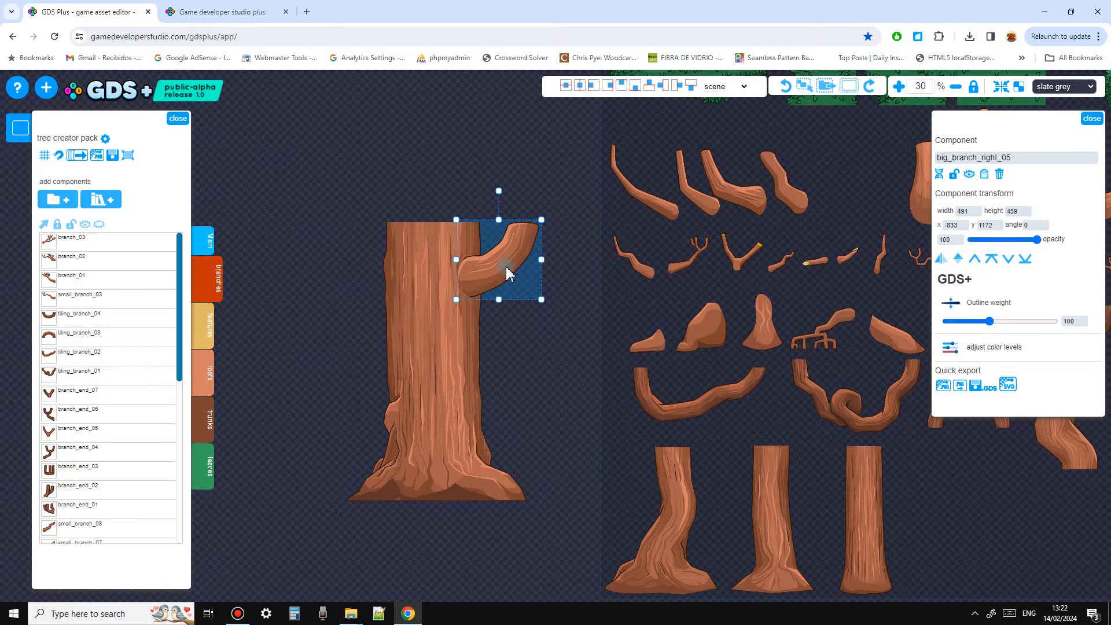
pyautogui.hotkey('ctrl', 'Left')
pyautogui.hotkey('ctrl', 'Right')
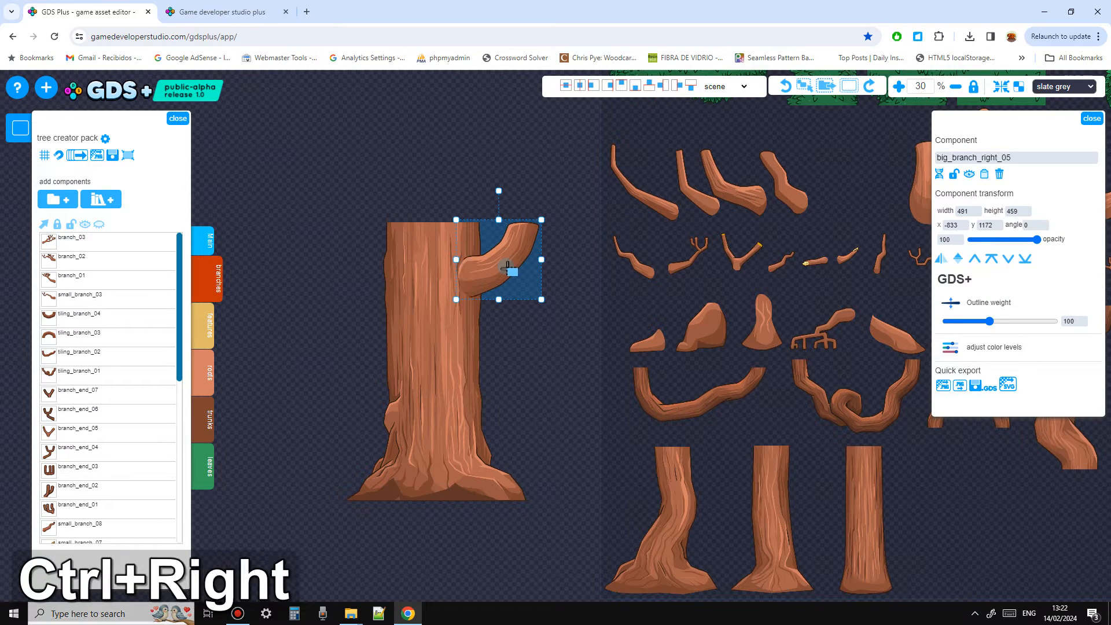
pyautogui.hotkey('ctrl', 'Left')
pyautogui.hotkey('ctrl', 'Right')
pyautogui.hotkey('ctrl', 'Down')
pyautogui.hotkey('ctrl', 'Left')
pyautogui.hotkey('ctrl', 'Right')
pyautogui.click(546, 417)
pyautogui.hscroll(3, 541, 416)
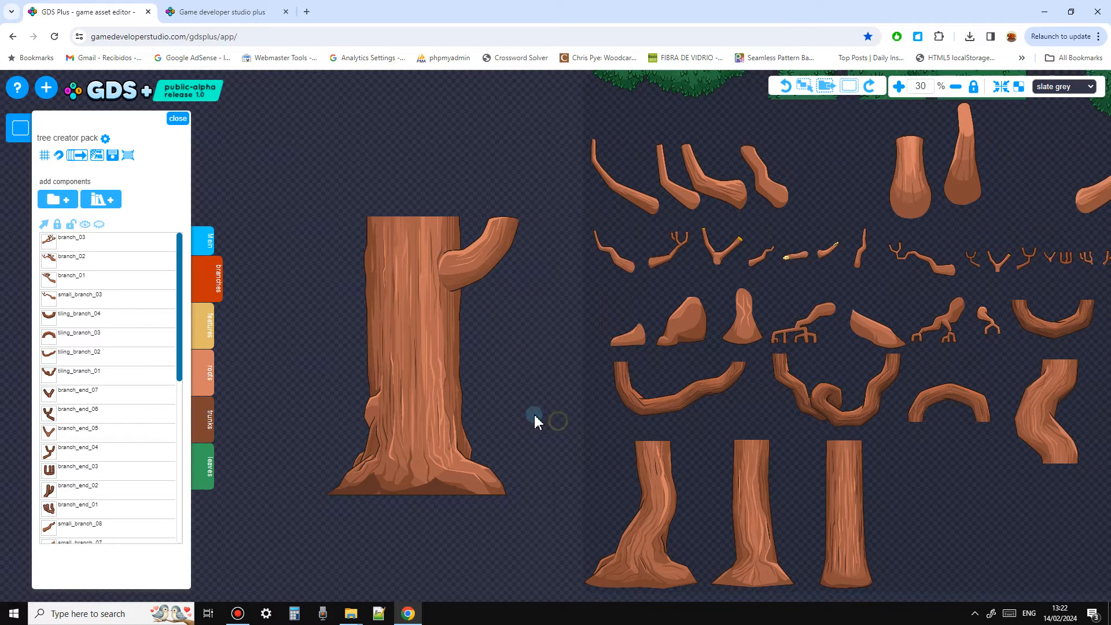
# Move big_branch_center_01 from the pack's parts onto the upper middle of the extra-large trunk
pyautogui.moveTo(958, 204); pyautogui.dragTo(940, 246)
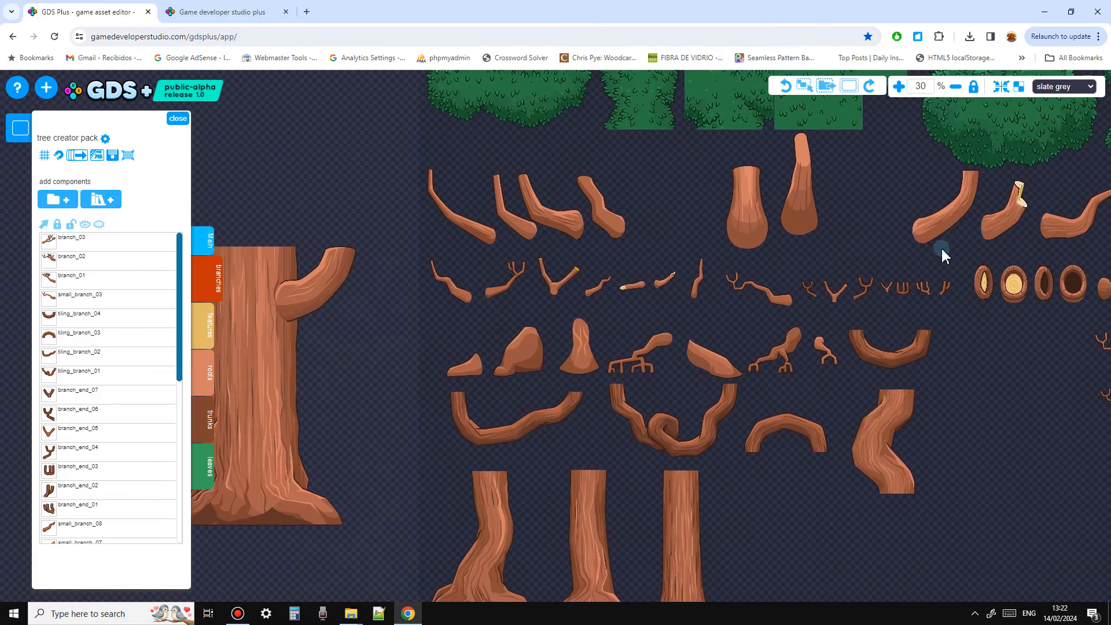
pyautogui.scroll(-1, 921, 239)
pyautogui.moveTo(963, 427); pyautogui.dragTo(949, 451)
pyautogui.moveTo(795, 241); pyautogui.dragTo(463, 315)
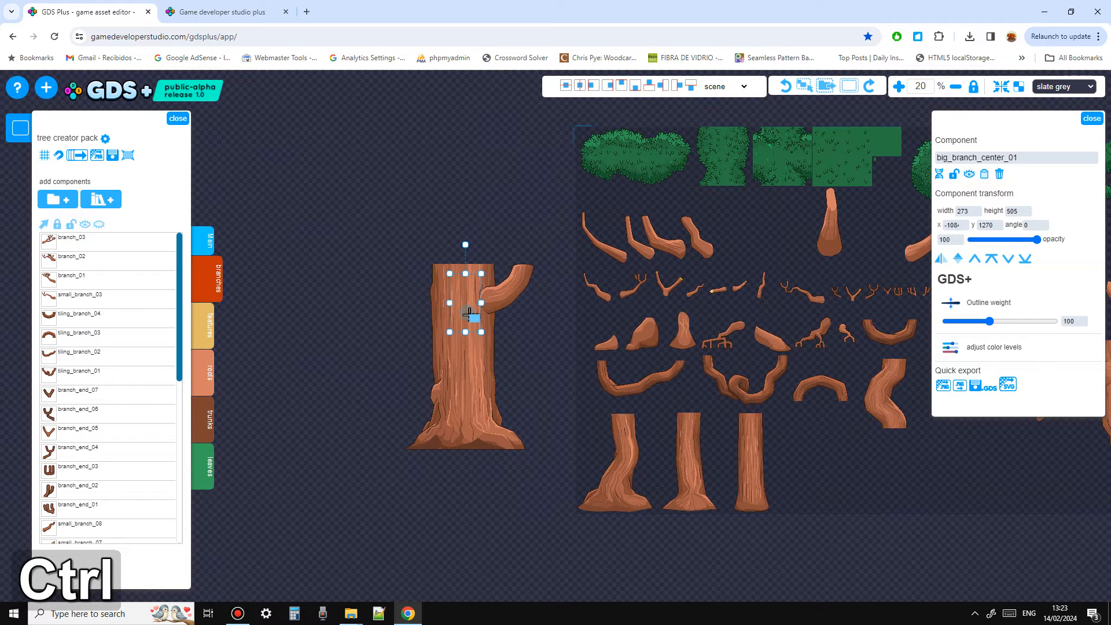
pyautogui.hotkey('ctrl', 'Right')
pyautogui.keyDown('ctrl'); pyautogui.scroll(1, 450, 304); pyautogui.keyUp('ctrl')
# Duplicate the big_branch_right_05 attached to the trunk and place the copy above the trunk's upper left side
pyautogui.click(541, 304)
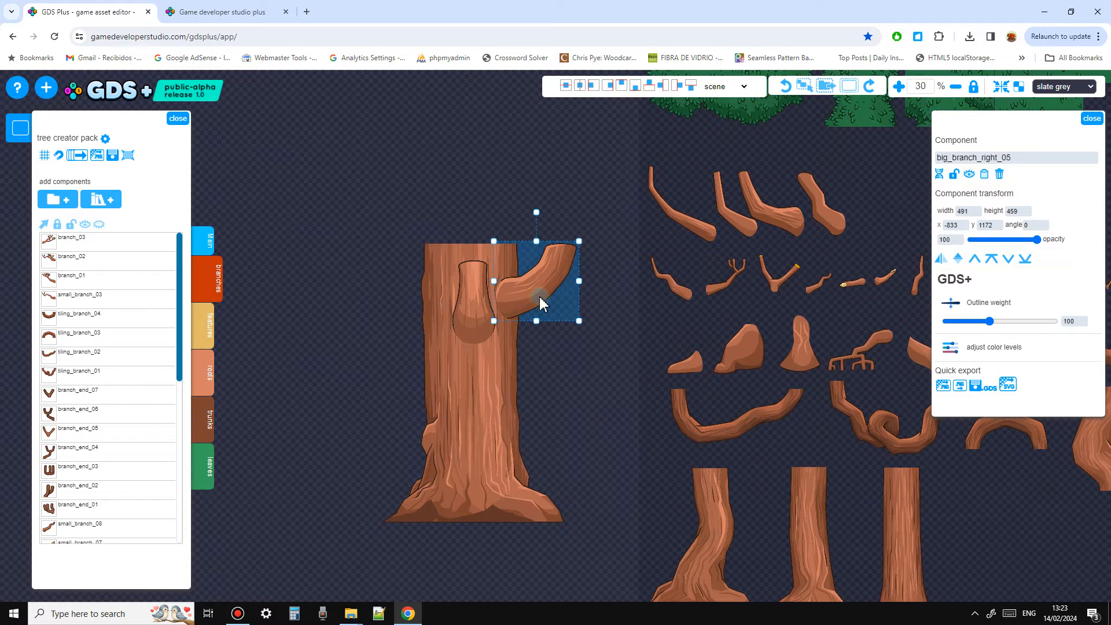
pyautogui.press('d')
pyautogui.moveTo(550, 280); pyautogui.dragTo(502, 273)
pyautogui.moveTo(463, 160); pyautogui.dragTo(404, 132)
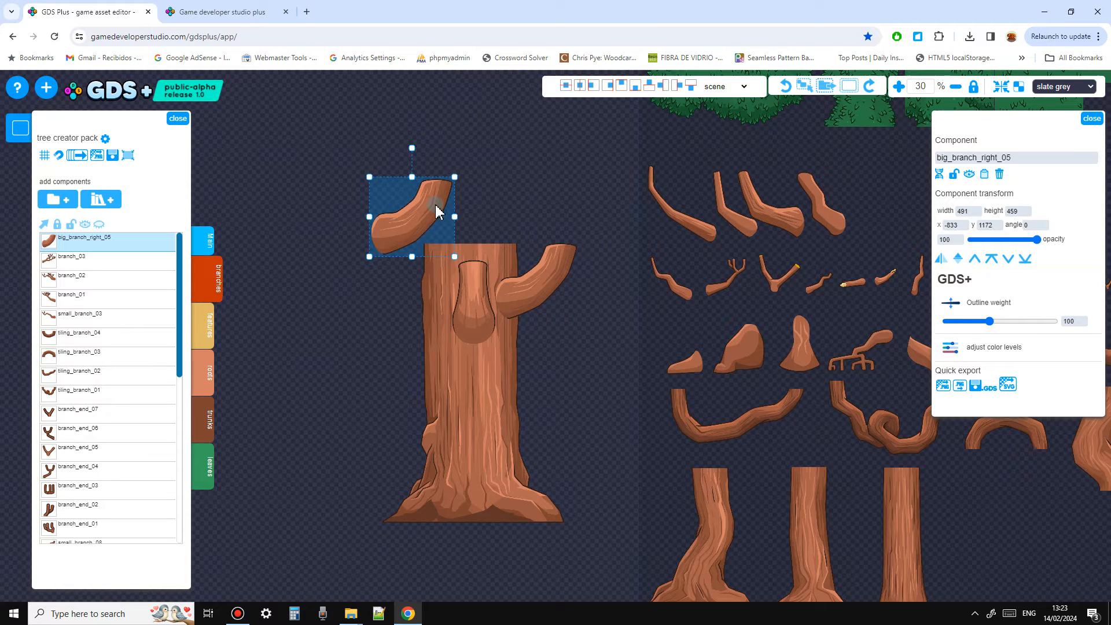
pyautogui.click(554, 285)
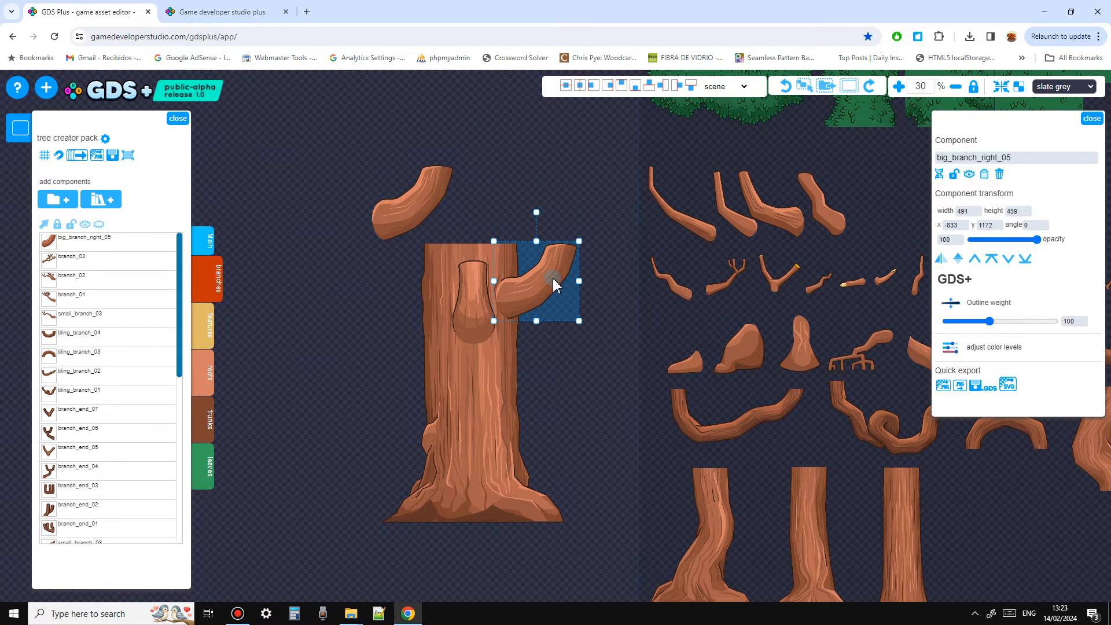
pyautogui.press('d')
pyautogui.moveTo(550, 283); pyautogui.dragTo(570, 196)
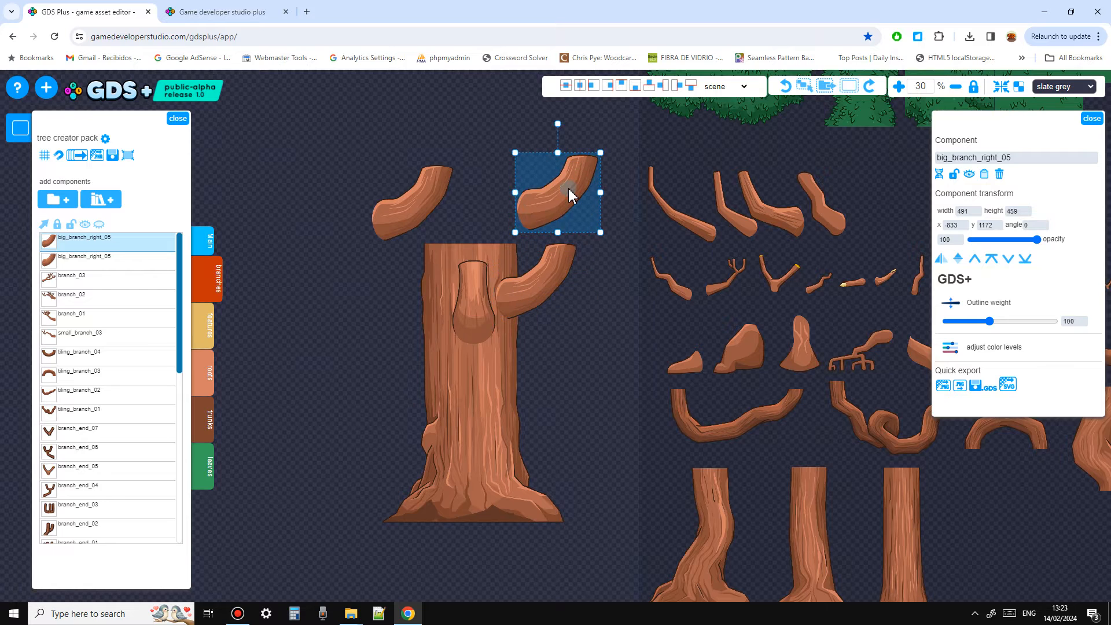
pyautogui.press('Delete')
# Copy and paste the attached big_branch_right_05 and position the pasted copy above the tree's upper right
pyautogui.click(550, 283)
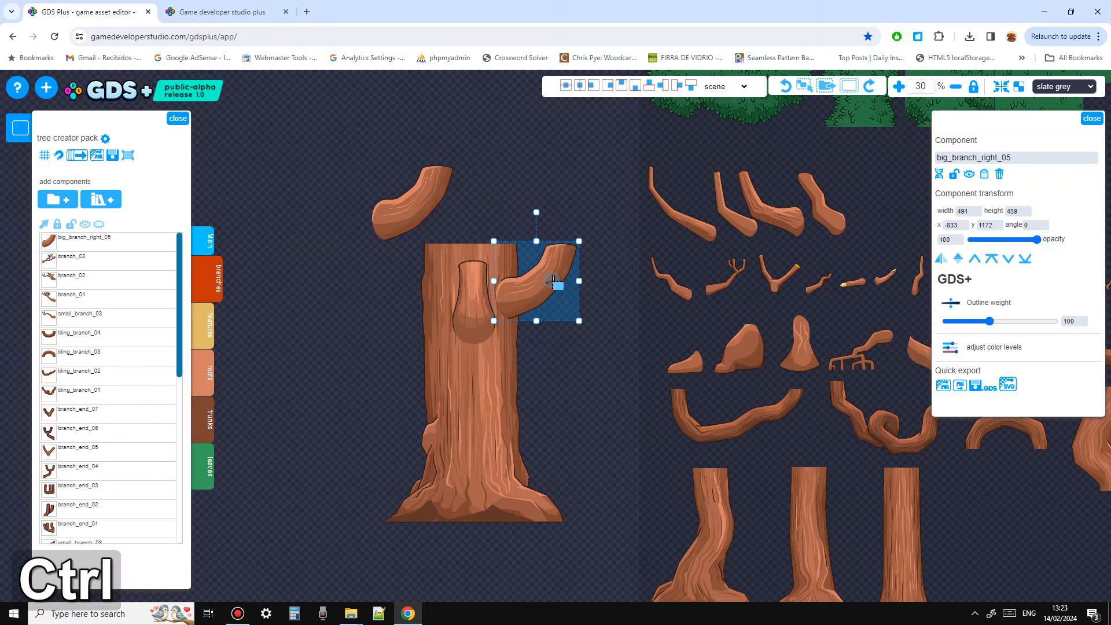
pyautogui.hotkey('ctrl', 'c')
pyautogui.hotkey('ctrl', 'v')
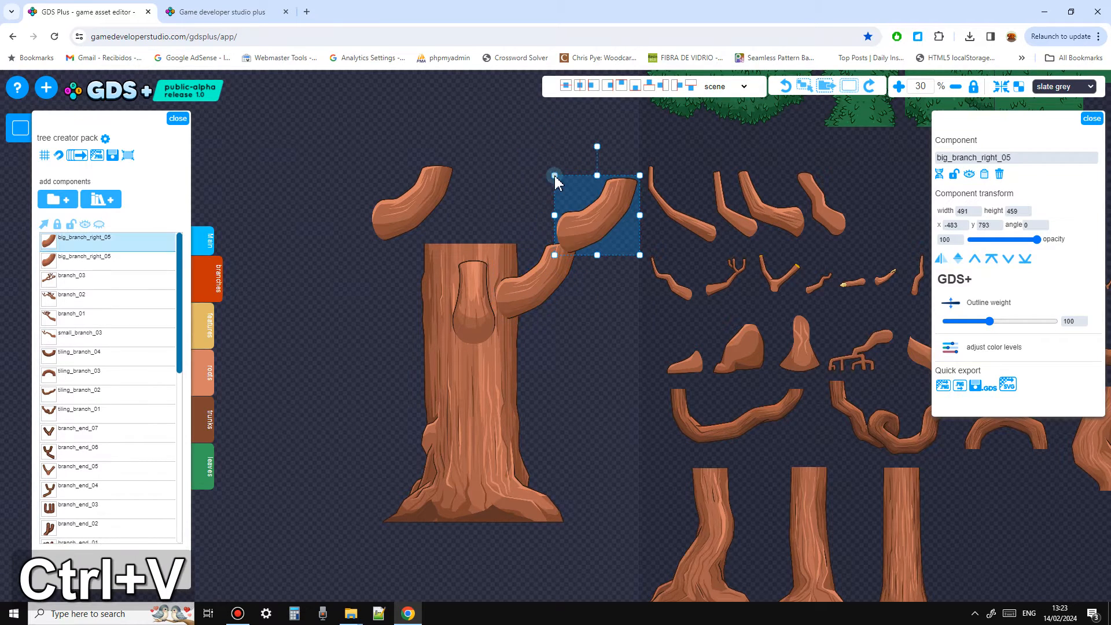
pyautogui.moveTo(567, 194); pyautogui.dragTo(547, 130)
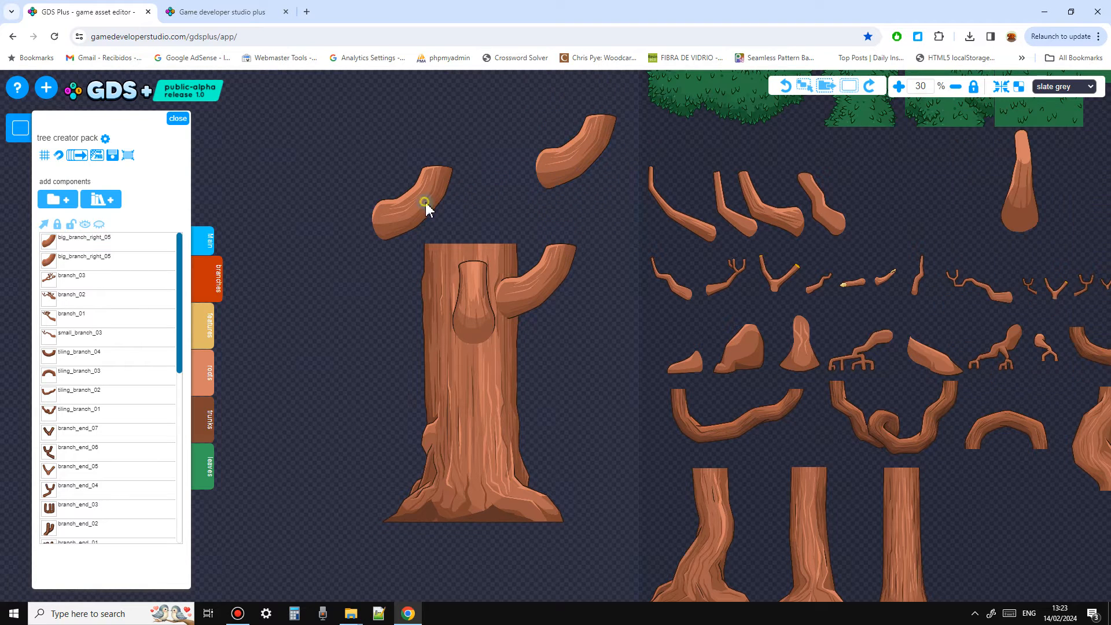
# Flip the upper left copy of big_branch_right_05 horizontally and attach it to the trunk's upper left side
pyautogui.moveTo(427, 208); pyautogui.dragTo(431, 262)
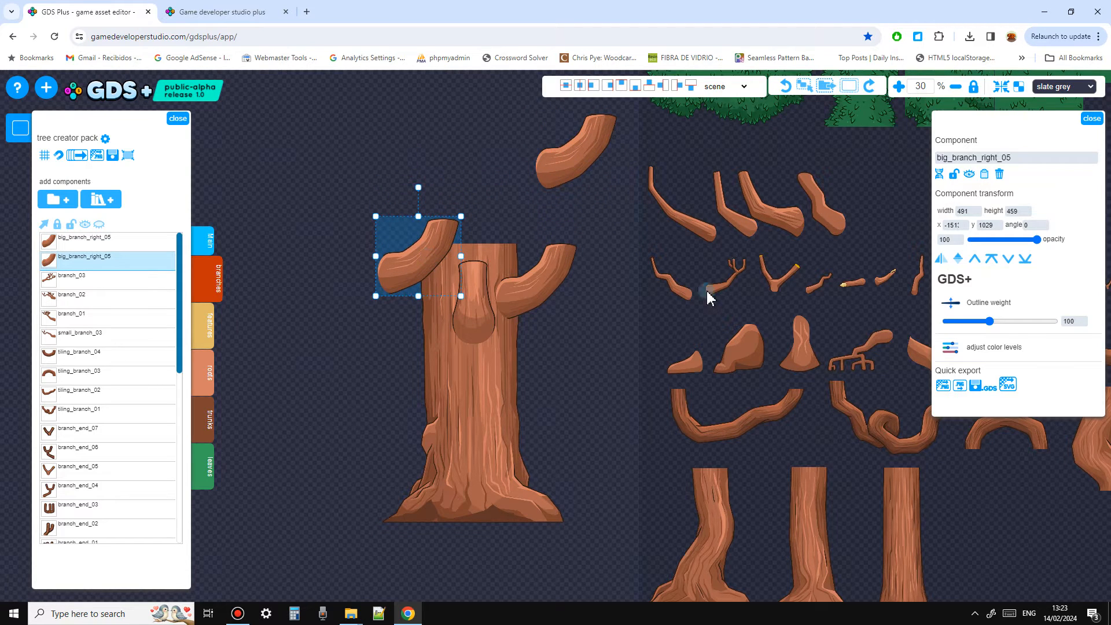
pyautogui.click(942, 258)
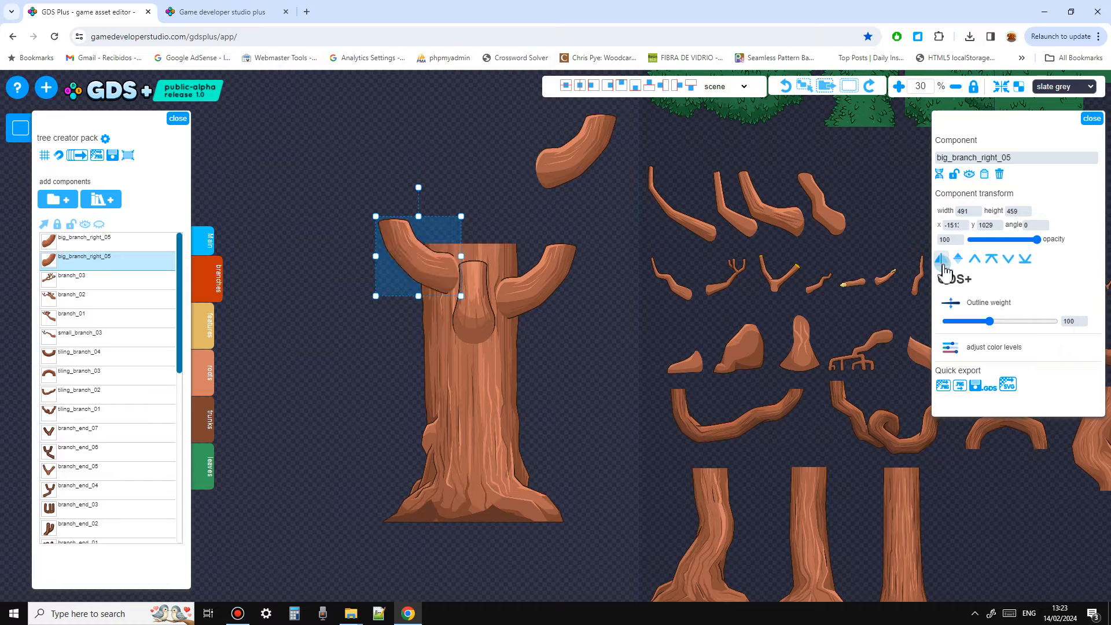
pyautogui.press('h')
pyautogui.press('h')
pyautogui.moveTo(447, 279); pyautogui.dragTo(434, 309)
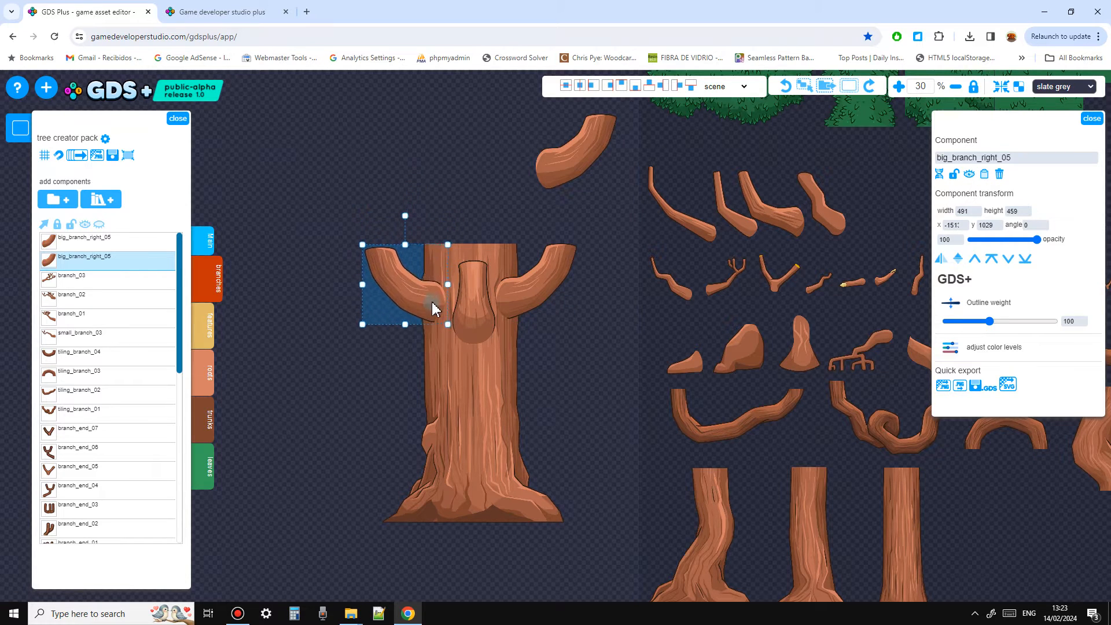
# Nudge the center branch slightly up and move the spare big_branch_right_05 into the gap in the pack's big branch row
pyautogui.click(481, 314)
pyautogui.click(550, 384)
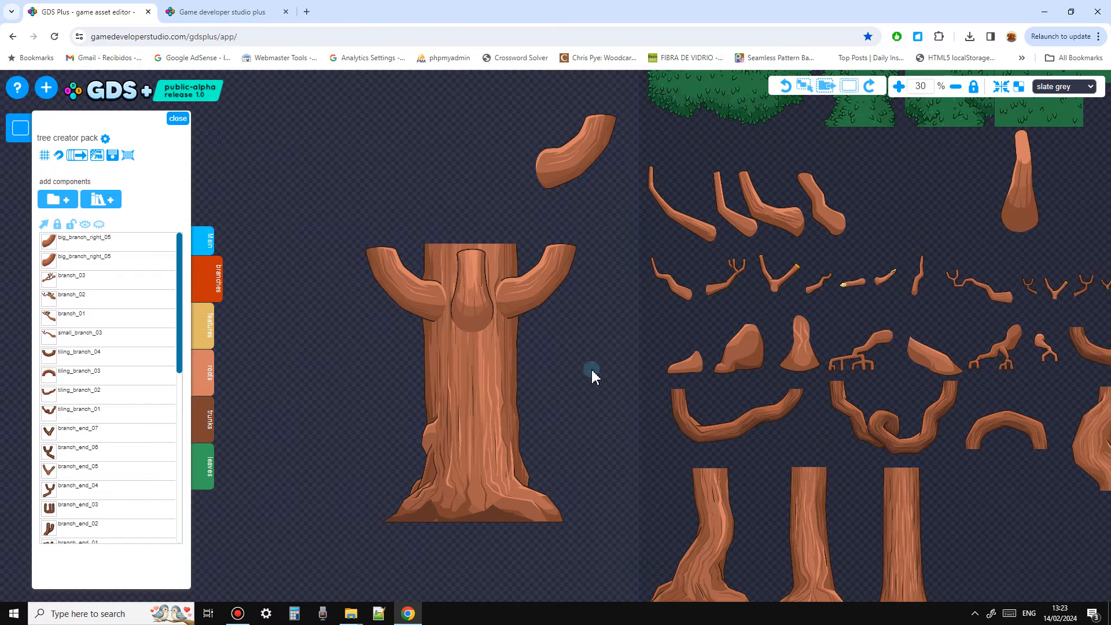
pyautogui.scroll(-1, 570, 255)
pyautogui.moveTo(582, 240); pyautogui.dragTo(818, 249)
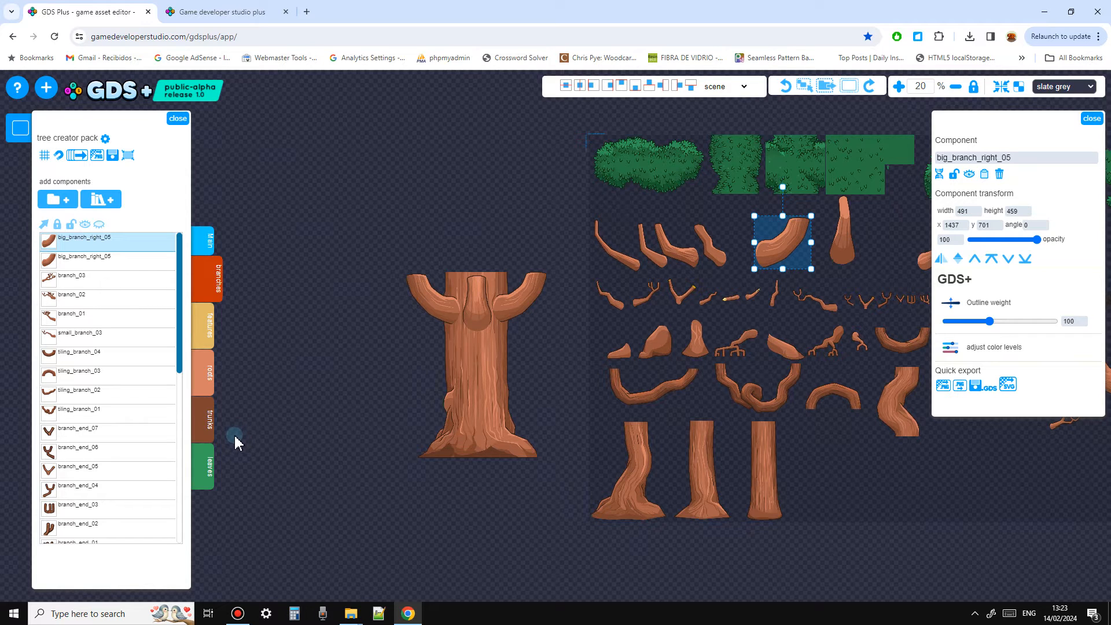
# Look through the component lists of the leaves, trunks, roots, features, branches and Main layers
pyautogui.click(206, 466)
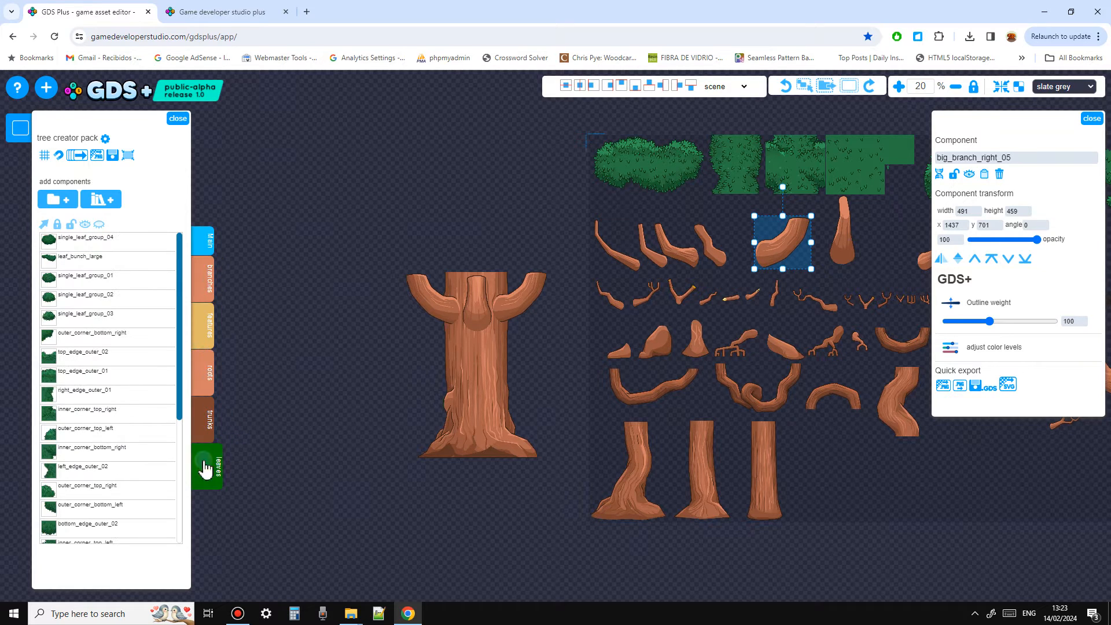
pyautogui.click(205, 428)
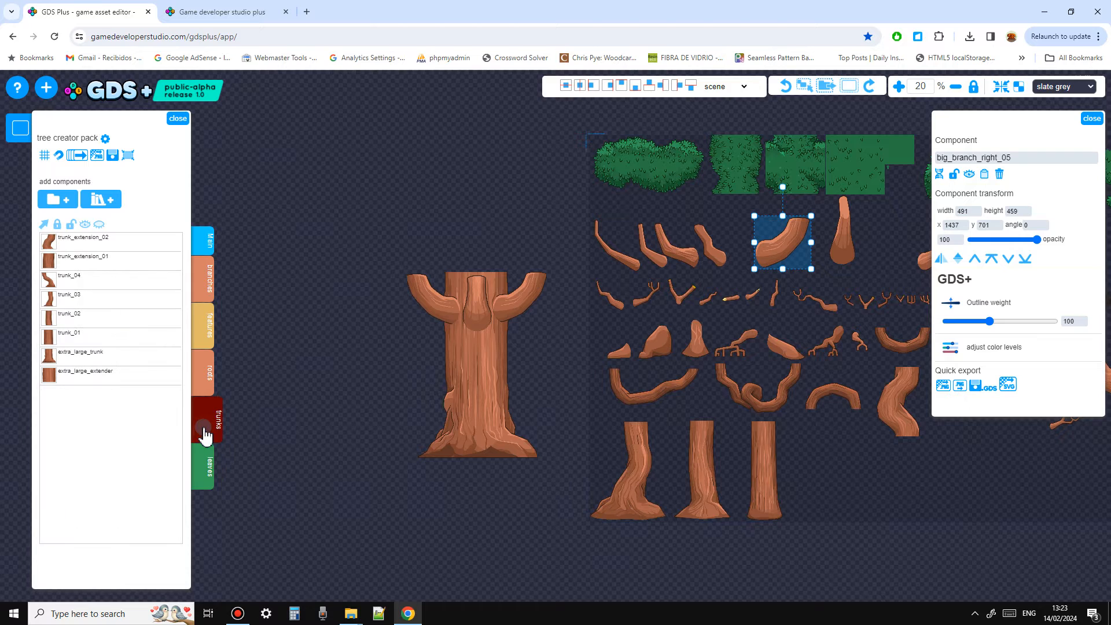
pyautogui.click(207, 386)
pyautogui.click(207, 325)
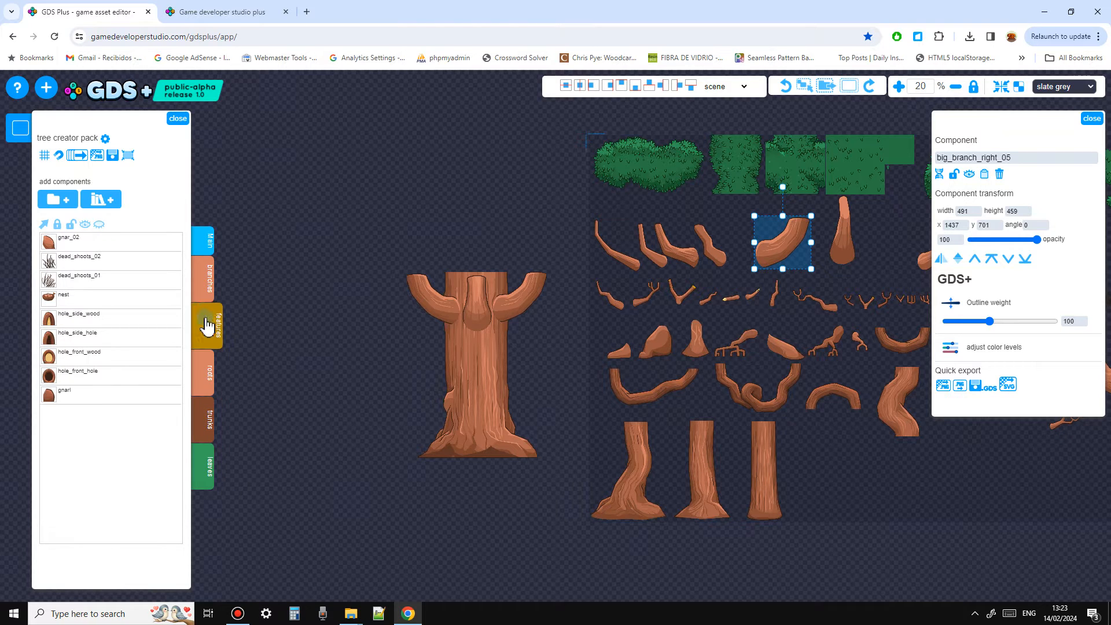
pyautogui.click(206, 282)
pyautogui.click(210, 253)
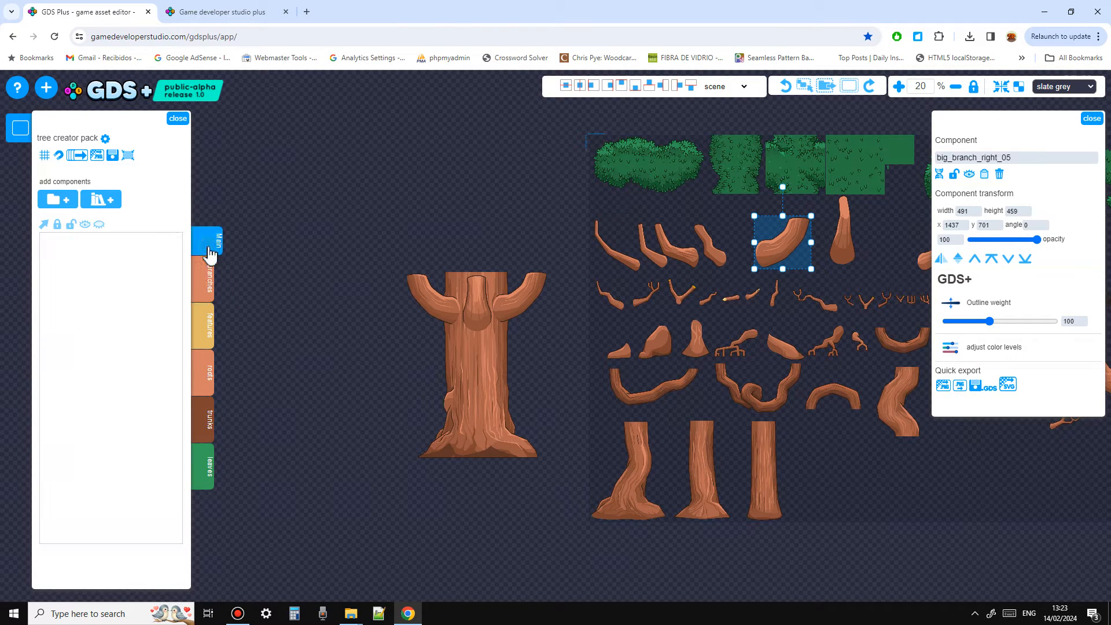
# Highlight all components of the leaves layer, clear the selection, and highlight all components of the trunks layer
pyautogui.click(209, 482)
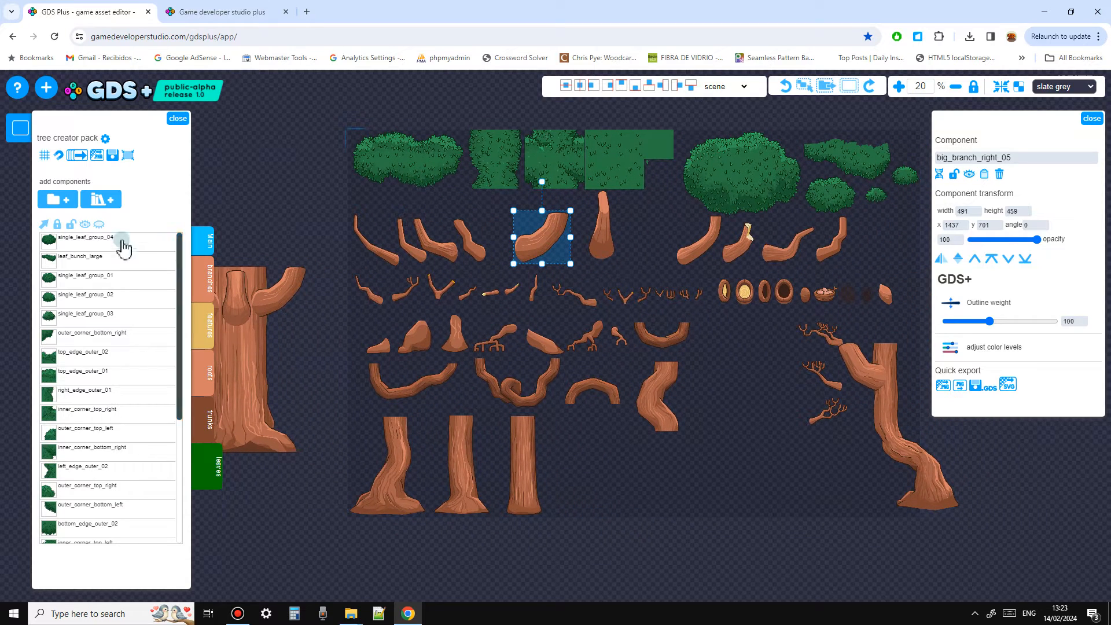
pyautogui.click(46, 225)
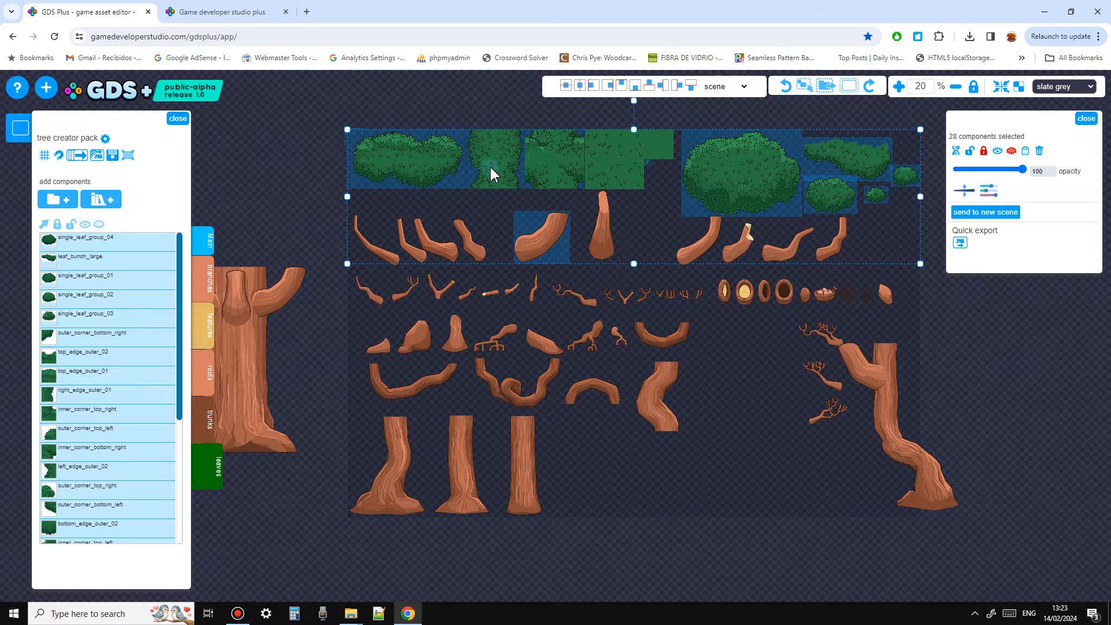
pyautogui.click(307, 191)
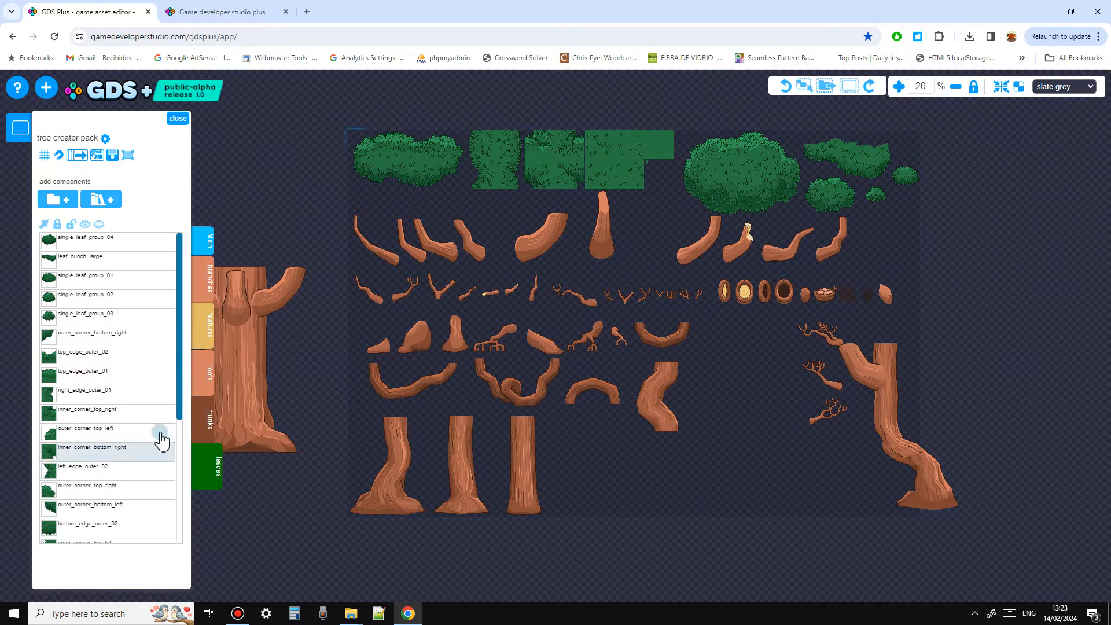
pyautogui.click(206, 428)
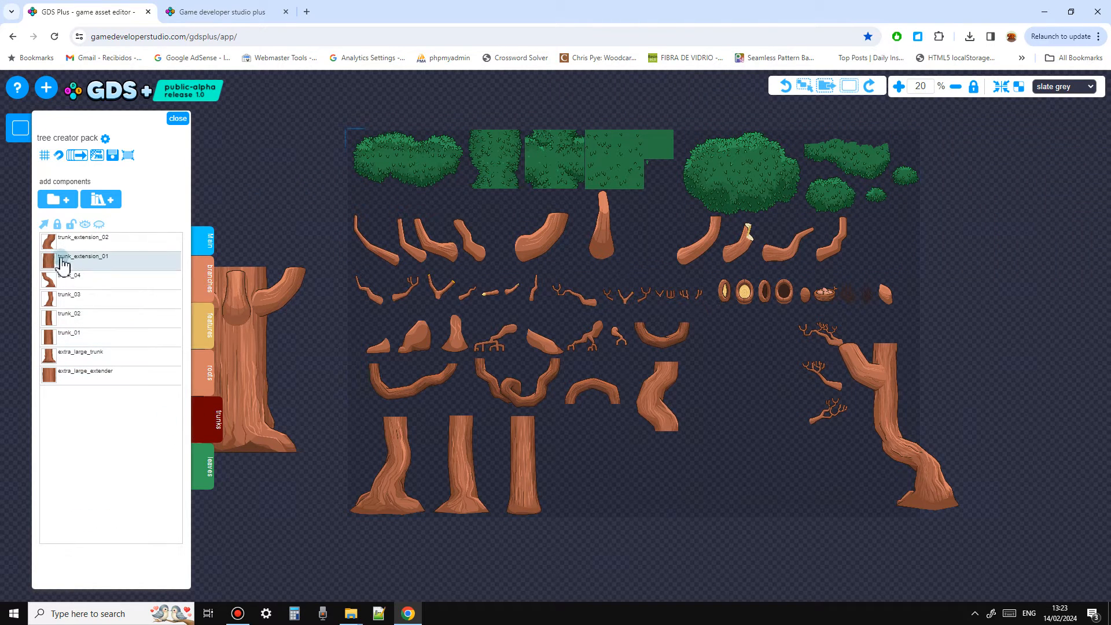
pyautogui.click(44, 226)
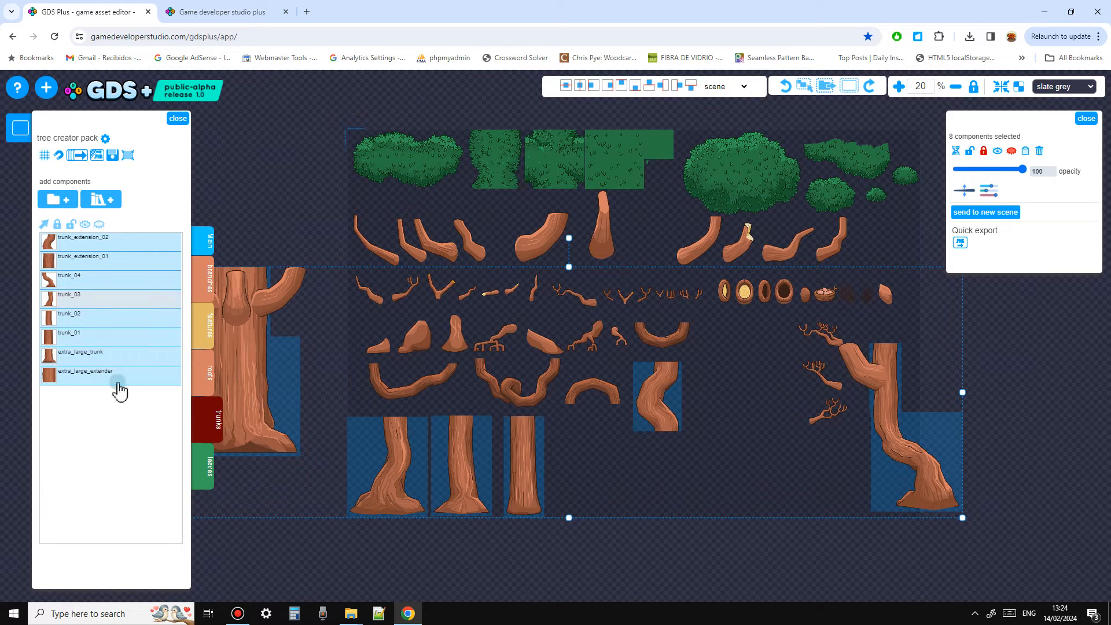
# Highlight all components of the roots layer and of the features layer in turn, then clear the selection
pyautogui.click(209, 383)
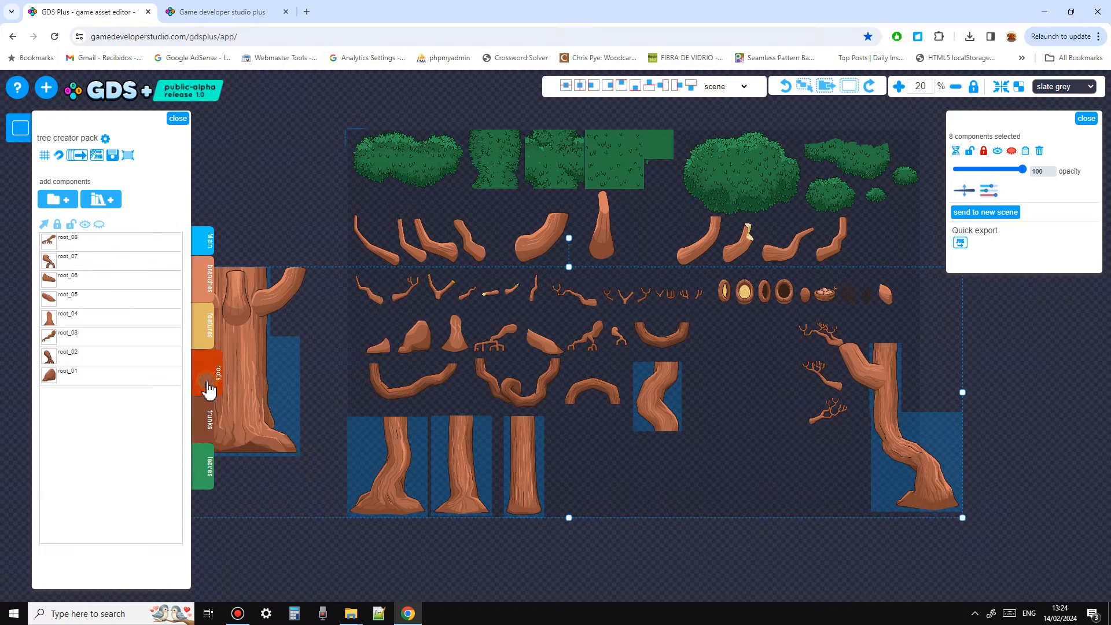
pyautogui.click(44, 226)
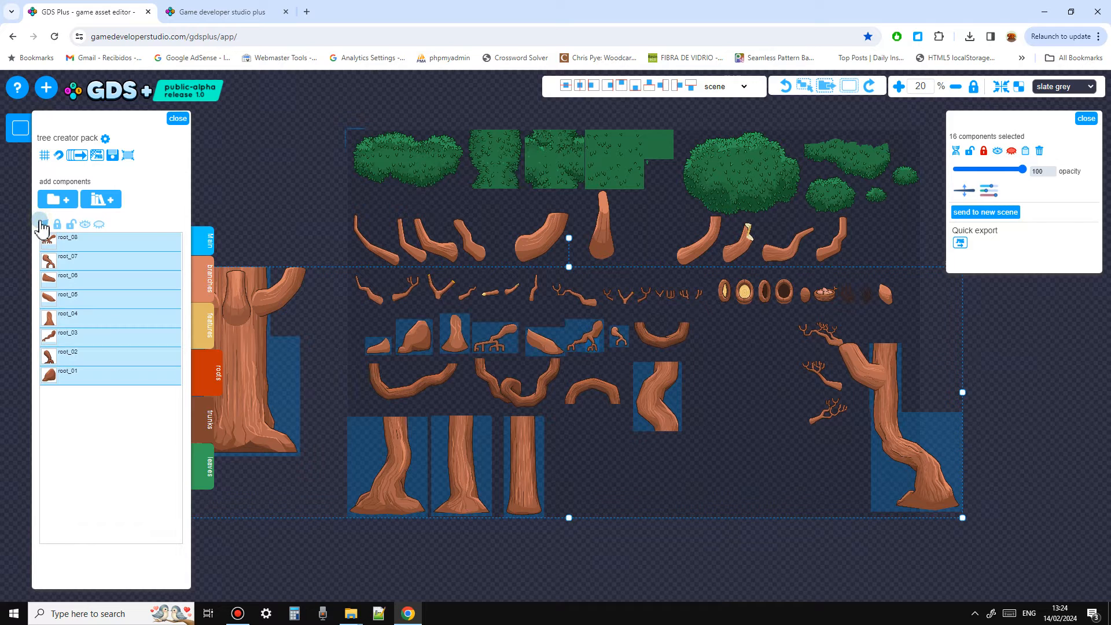
pyautogui.click(270, 236)
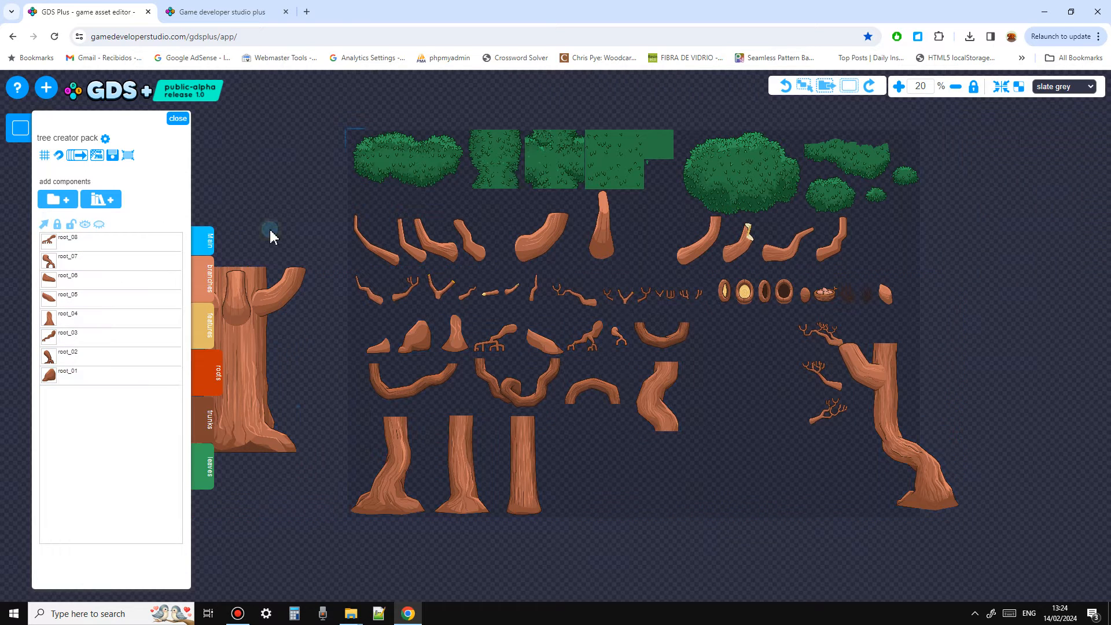
pyautogui.click(44, 225)
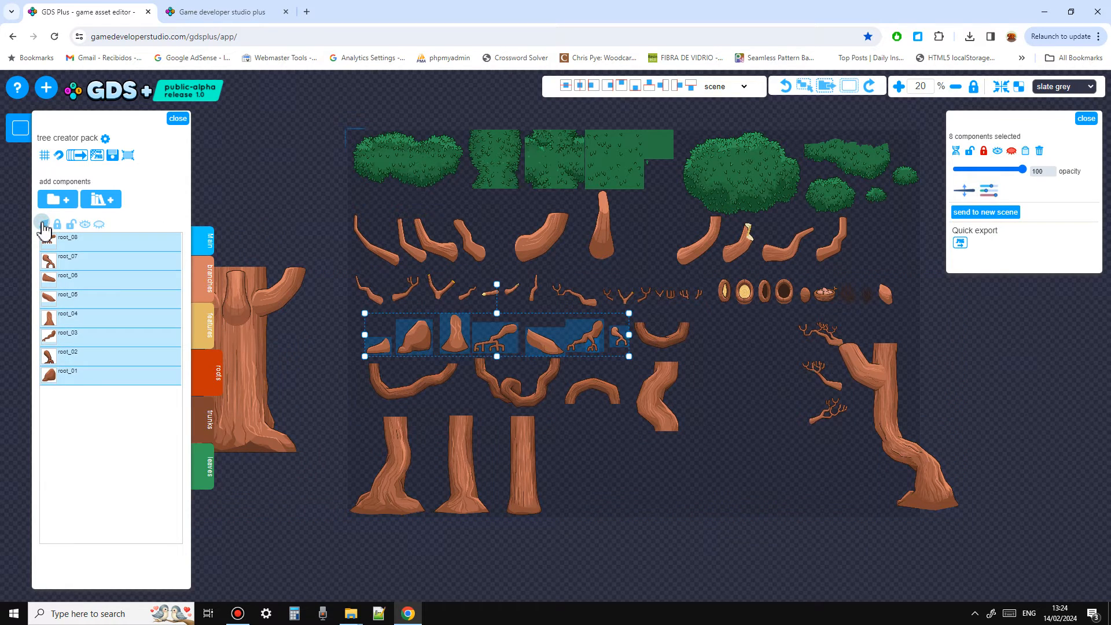
pyautogui.click(203, 336)
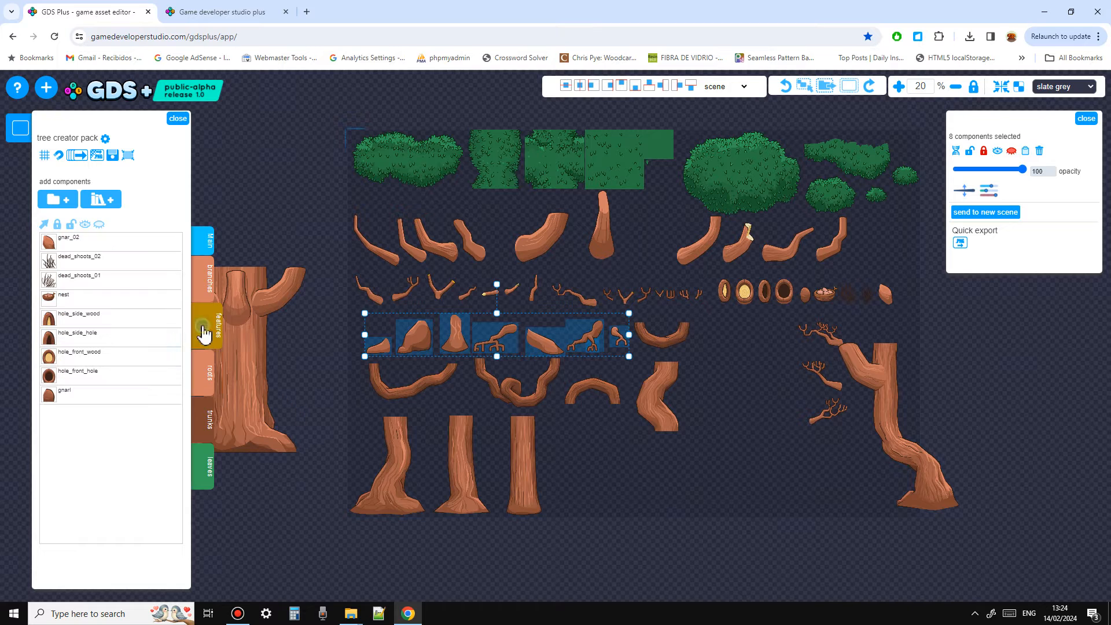
pyautogui.click(308, 218)
pyautogui.click(44, 224)
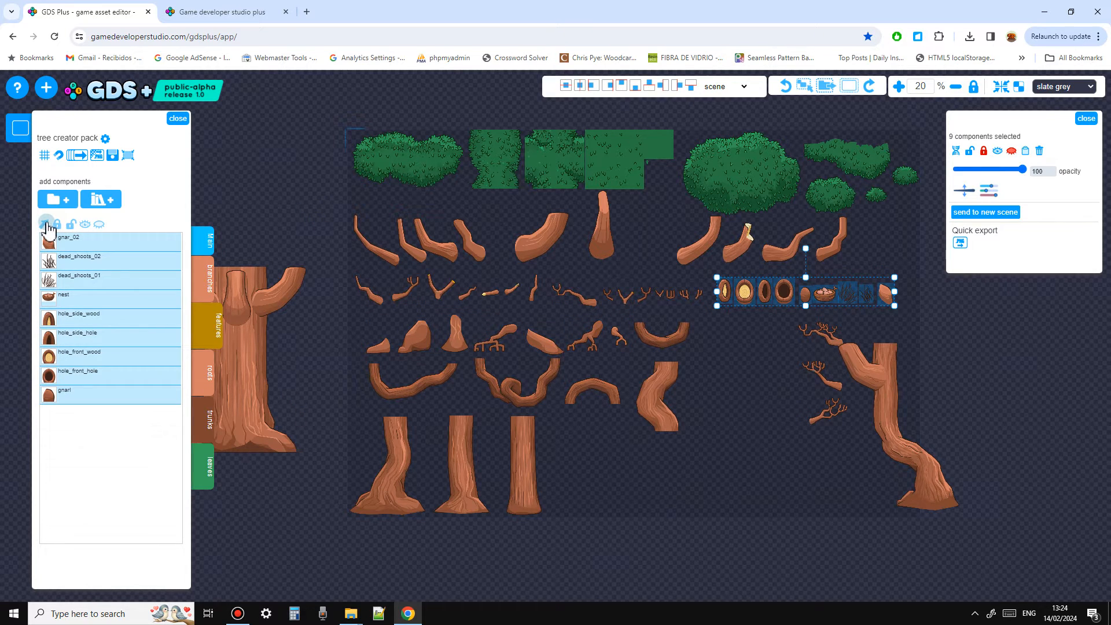
pyautogui.click(273, 218)
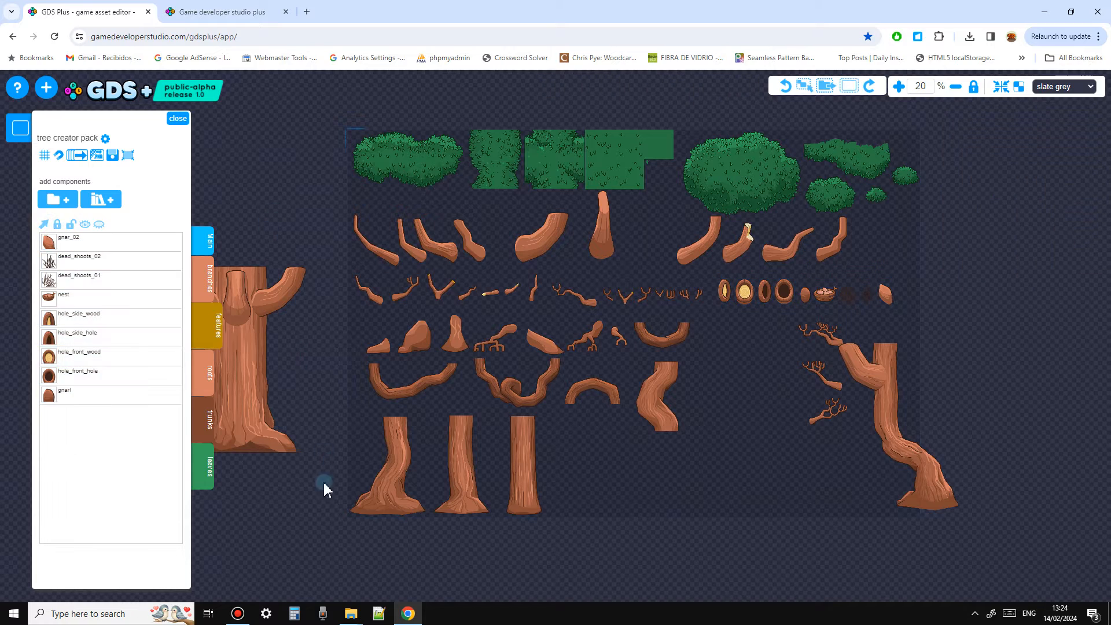
# Move branch_01 from the pack's parts to the left side of the trunk, below the mirrored big branch
pyautogui.scroll(5, 400, 496)
pyautogui.moveTo(269, 322); pyautogui.dragTo(307, 325)
pyautogui.scroll(-3, 598, 441)
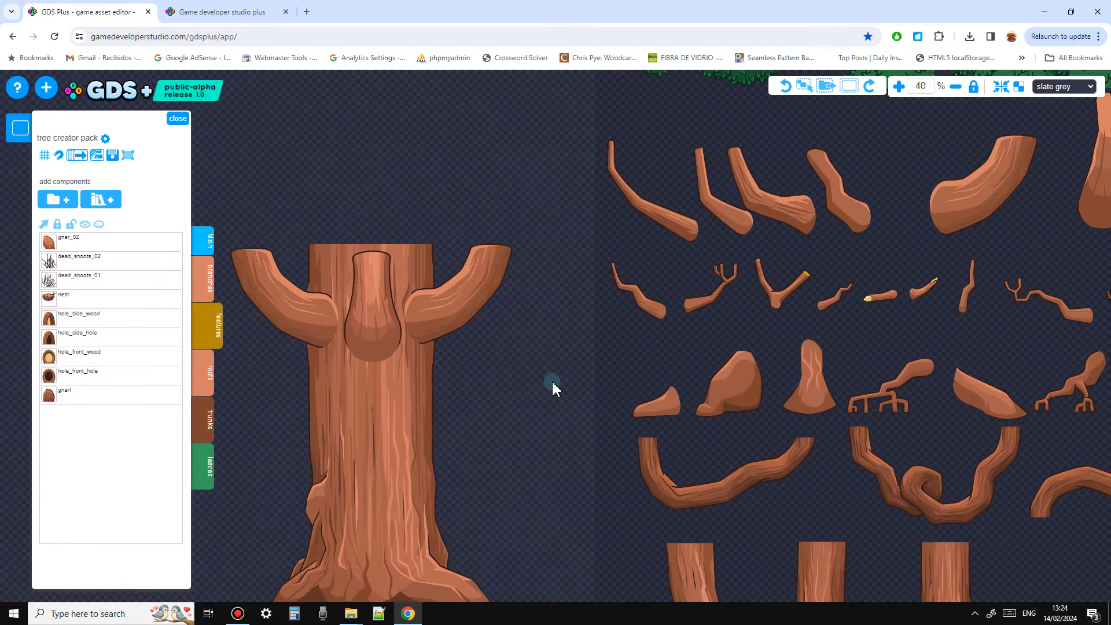
pyautogui.moveTo(880, 375); pyautogui.dragTo(734, 286)
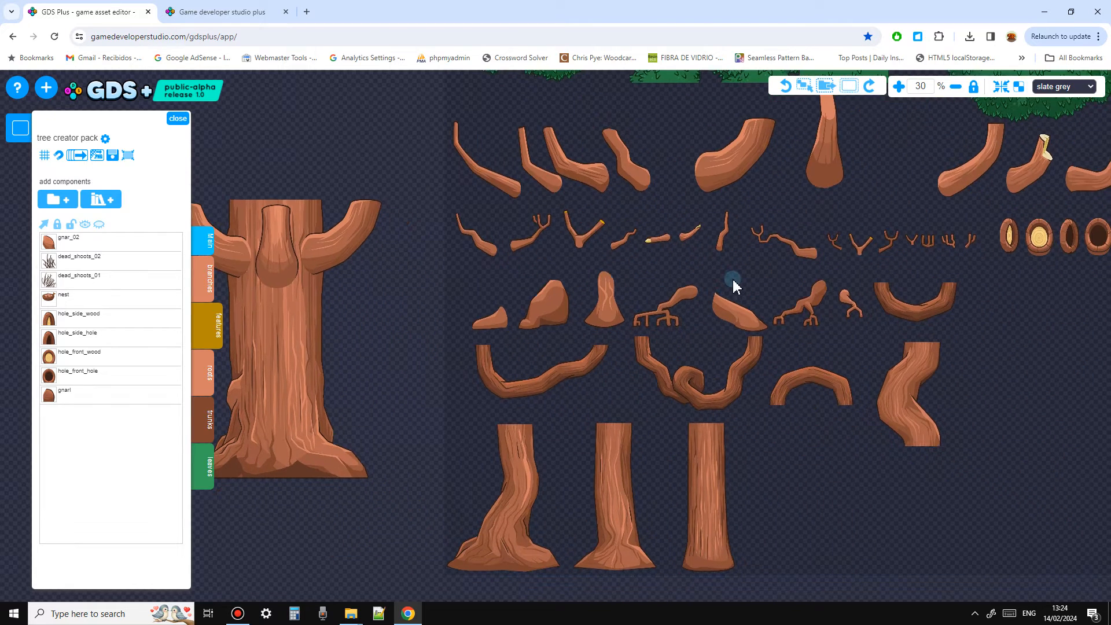
pyautogui.scroll(-1, 775, 345)
pyautogui.moveTo(1032, 370); pyautogui.dragTo(414, 338)
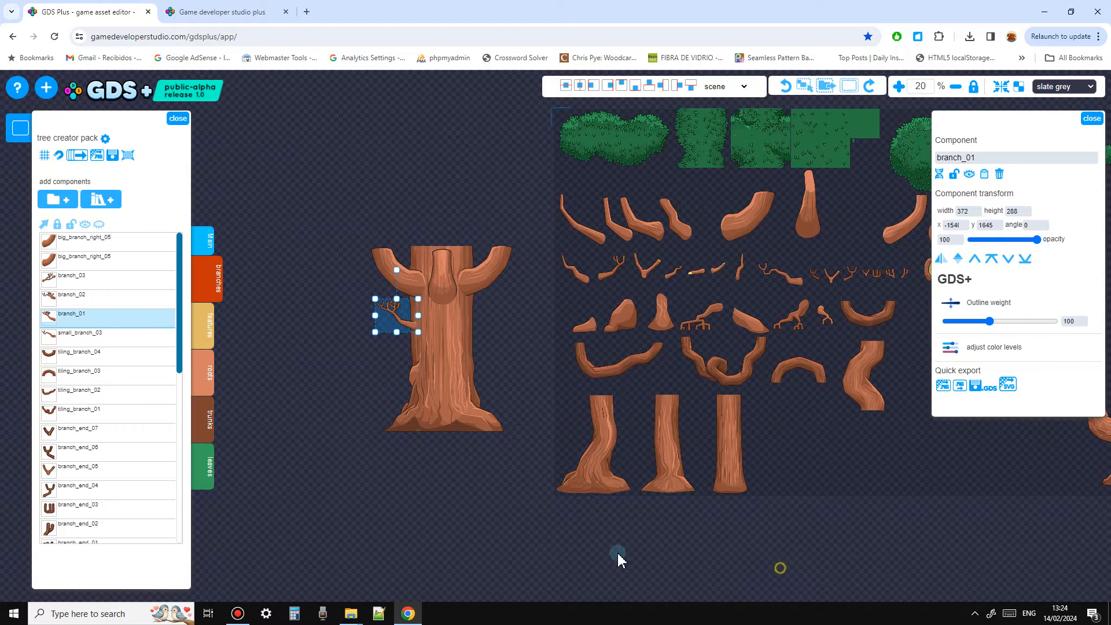
# Bring branch_02 and branch_03 from the pack's parts into the empty space to the right of the assembled trunk
pyautogui.moveTo(666, 558); pyautogui.dragTo(615, 553)
pyautogui.moveTo(876, 302); pyautogui.dragTo(371, 327)
pyautogui.moveTo(863, 388); pyautogui.dragTo(364, 379)
pyautogui.click(881, 422)
pyautogui.scroll(3, 258, 366)
pyautogui.moveTo(258, 366); pyautogui.dragTo(355, 393)
# Turn off the checkerboard pattern on the scene background
pyautogui.click(1086, 88)
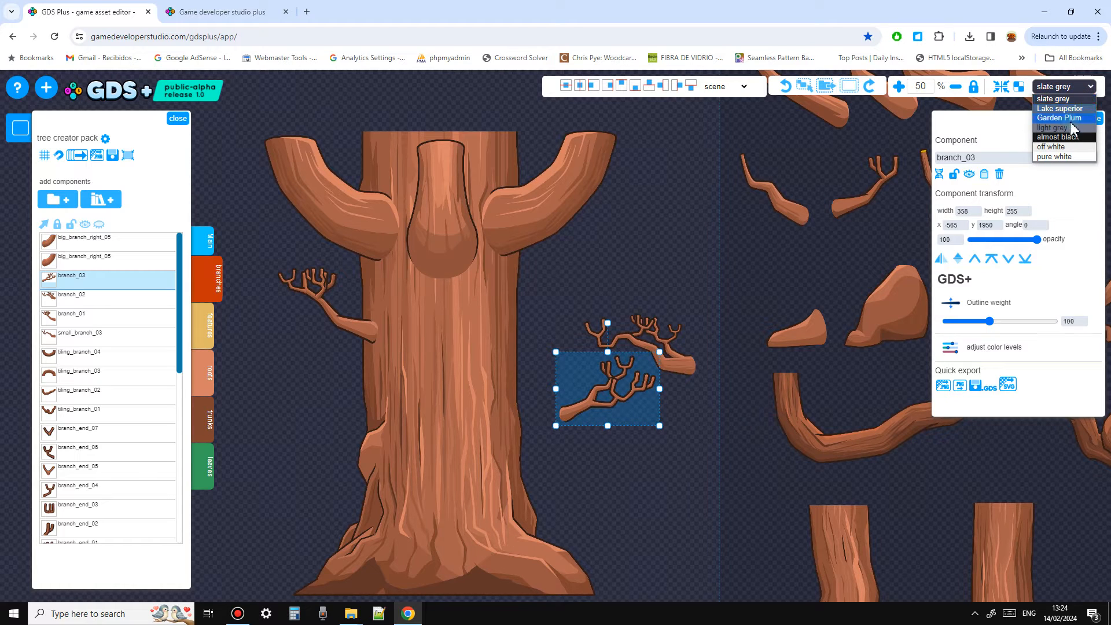
pyautogui.click(1021, 88)
# Place branch_03 against the lower right side of the extra-large trunk
pyautogui.moveTo(717, 260); pyautogui.dragTo(806, 252)
pyautogui.moveTo(780, 468); pyautogui.dragTo(783, 465)
pyautogui.moveTo(657, 408); pyautogui.dragTo(637, 429)
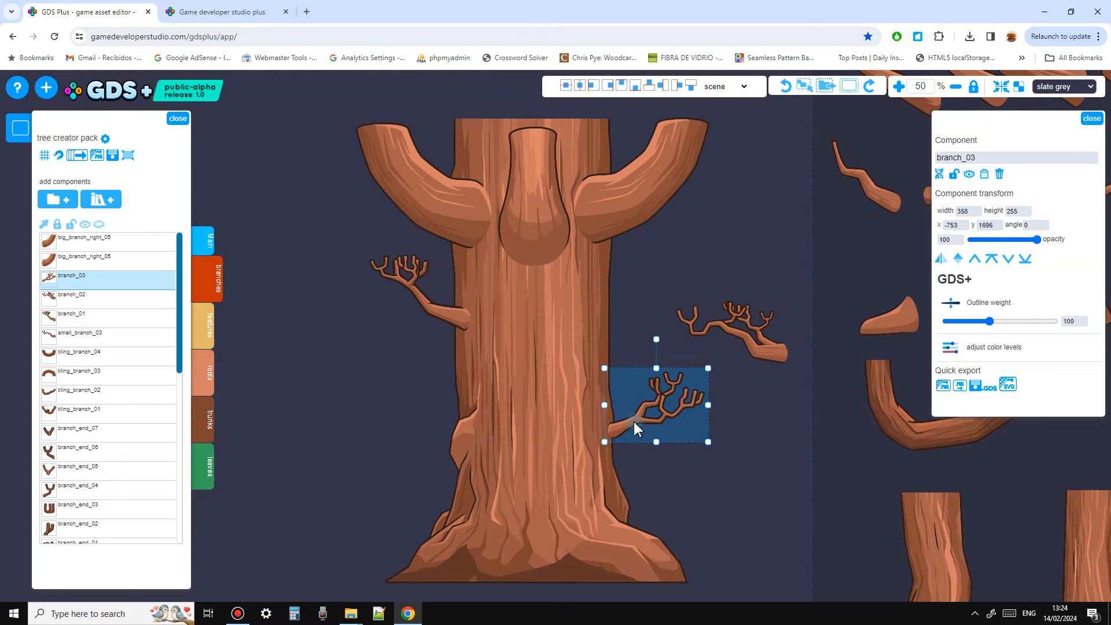
# Enlarge branch_02 to about 881 by 516 behind the upper left big branch and reduce its outline weight to about 61
pyautogui.click(747, 353)
pyautogui.moveTo(747, 353); pyautogui.dragTo(690, 424)
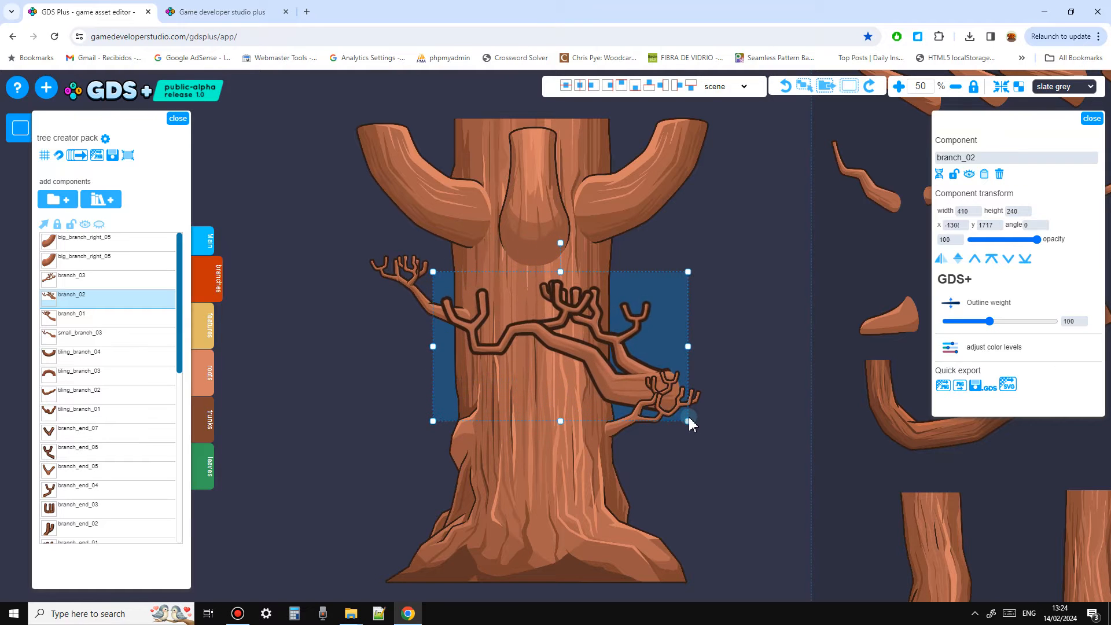
pyautogui.click(416, 303)
pyautogui.moveTo(364, 312); pyautogui.dragTo(336, 431)
pyautogui.moveTo(594, 371); pyautogui.dragTo(406, 161)
pyautogui.moveTo(990, 321); pyautogui.dragTo(979, 327)
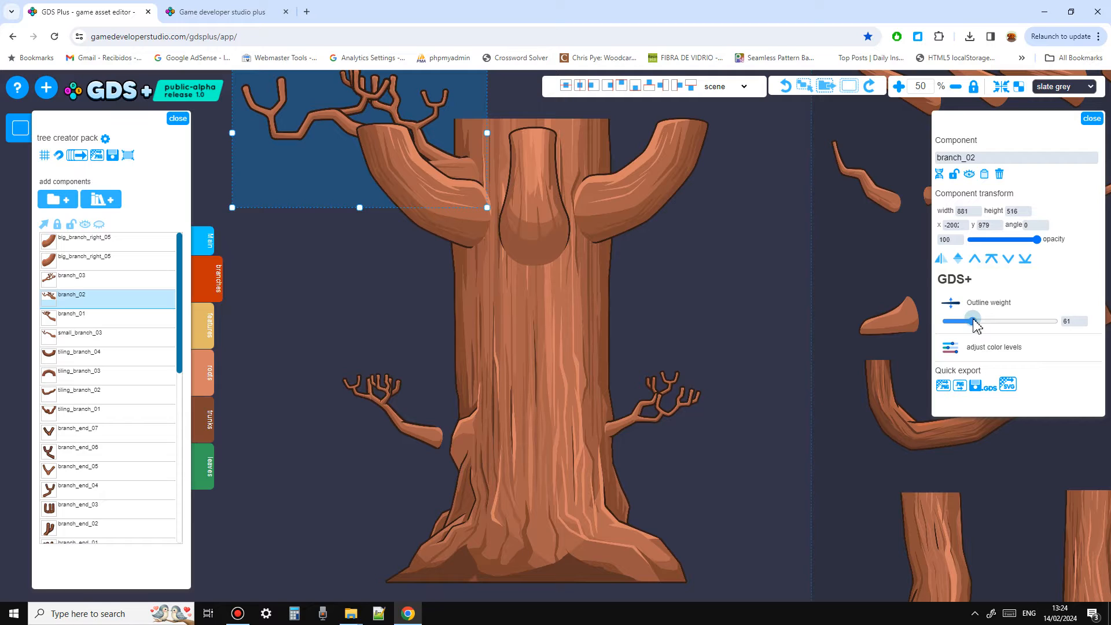
# Duplicate branch_01, keep one small copy on the trunk's lower left side, and enlarge the other to about 937 by 725
pyautogui.click(435, 445)
pyautogui.press('d')
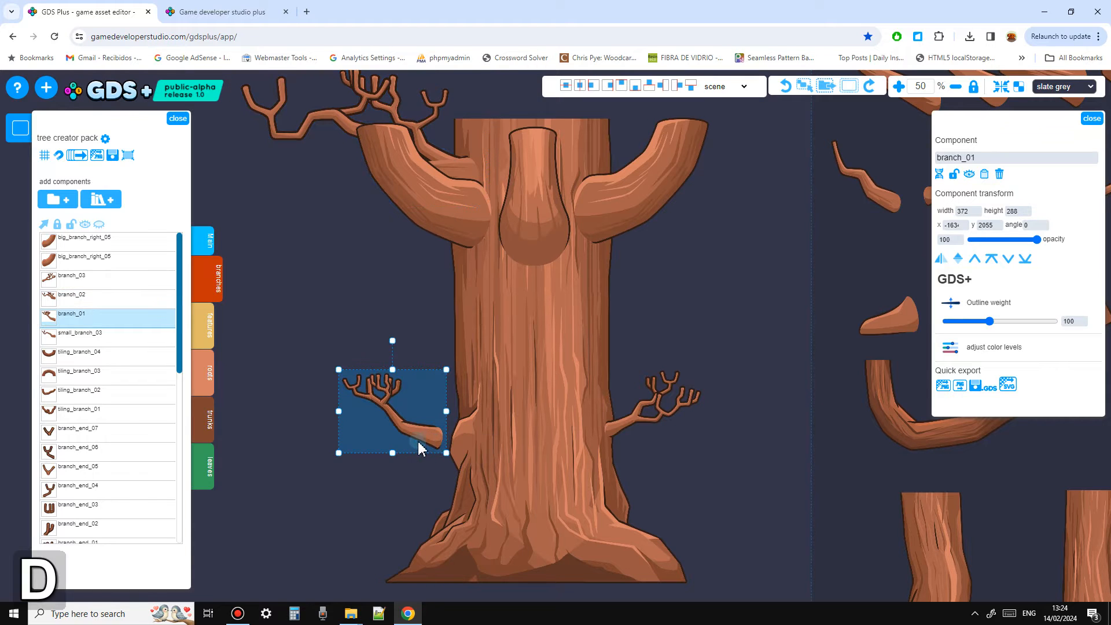
pyautogui.moveTo(427, 446); pyautogui.dragTo(465, 443)
pyautogui.click(450, 347)
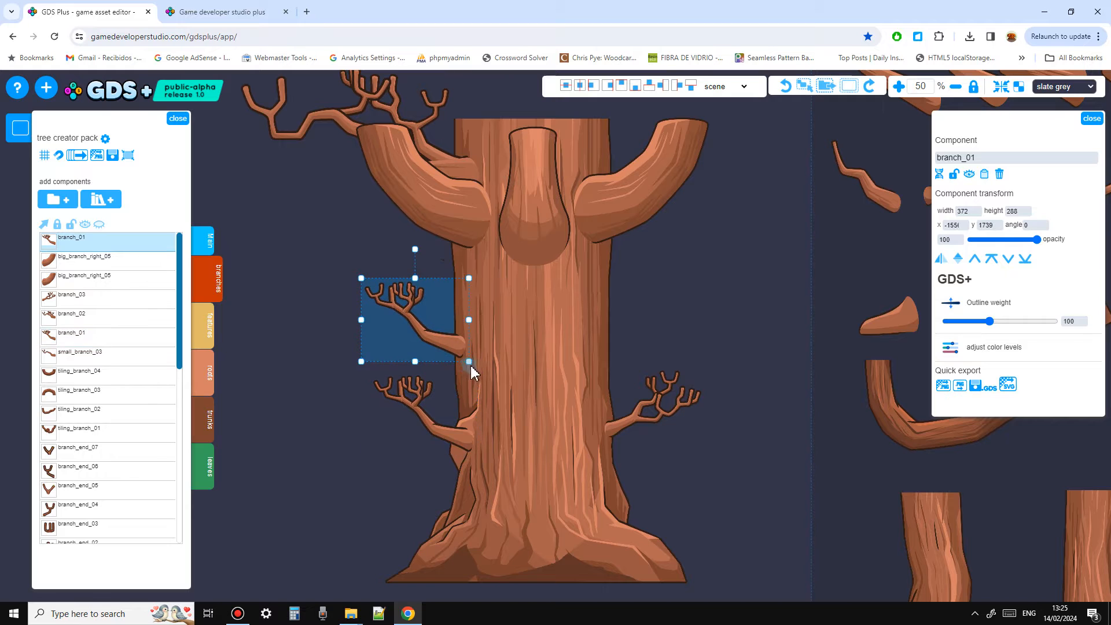
pyautogui.moveTo(470, 366)
pyautogui.mouseDown()
pyautogui.moveTo(583, 469)
pyautogui.moveTo(452, 373)
pyautogui.mouseUp()
# Reduce the enlarged branch_01's outline weight to 46
pyautogui.scroll(-1, 474, 469)
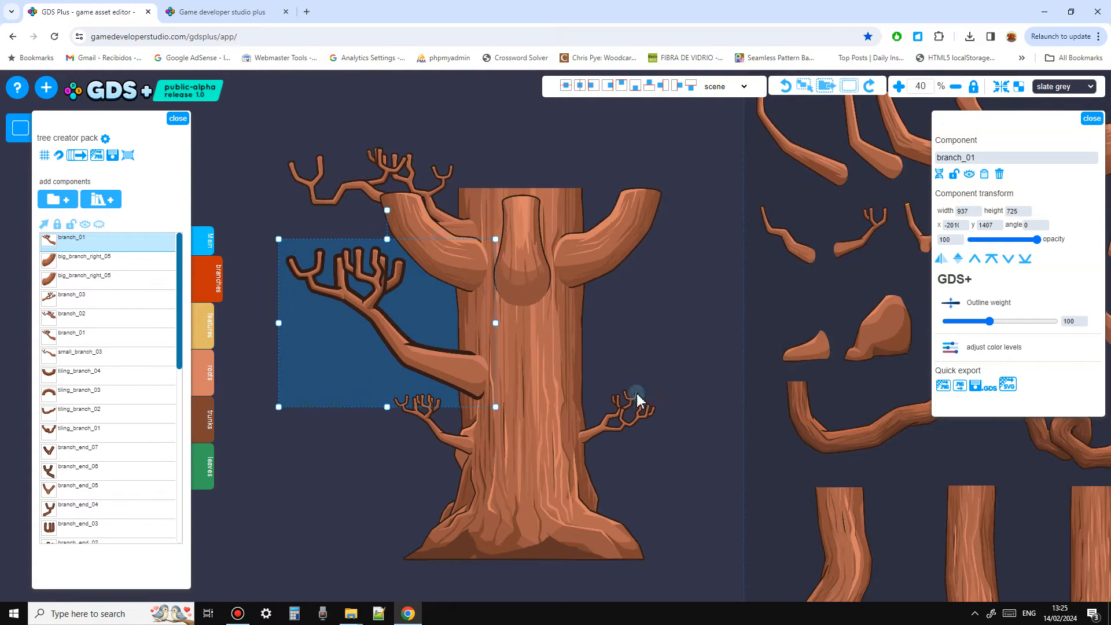
pyautogui.scroll(1, 432, 385)
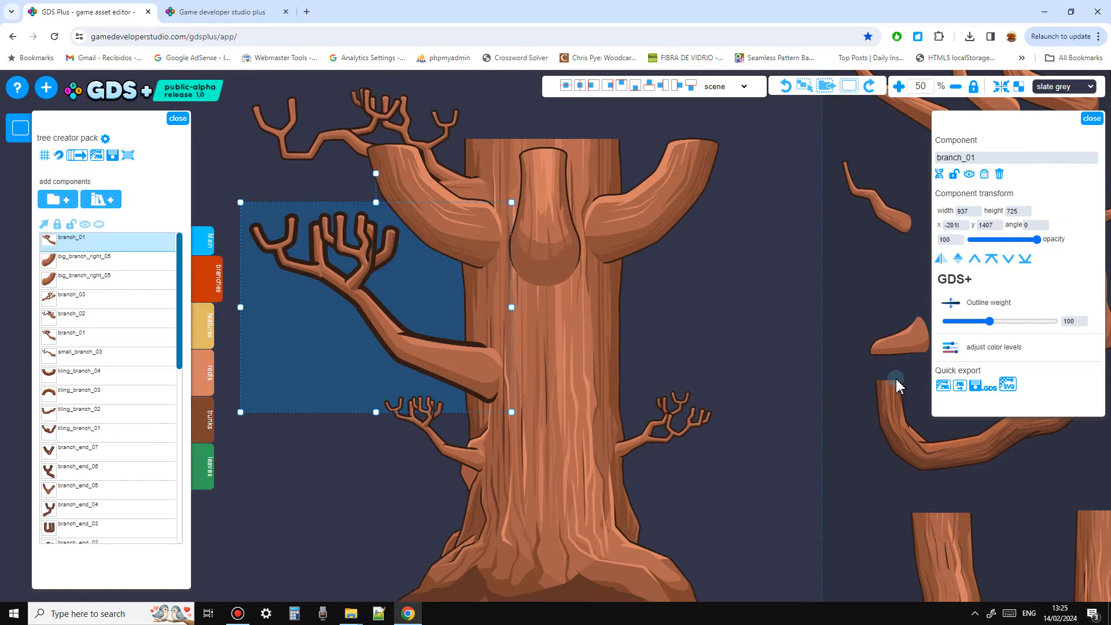
pyautogui.moveTo(732, 370); pyautogui.dragTo(772, 376)
pyautogui.moveTo(988, 328); pyautogui.dragTo(974, 324)
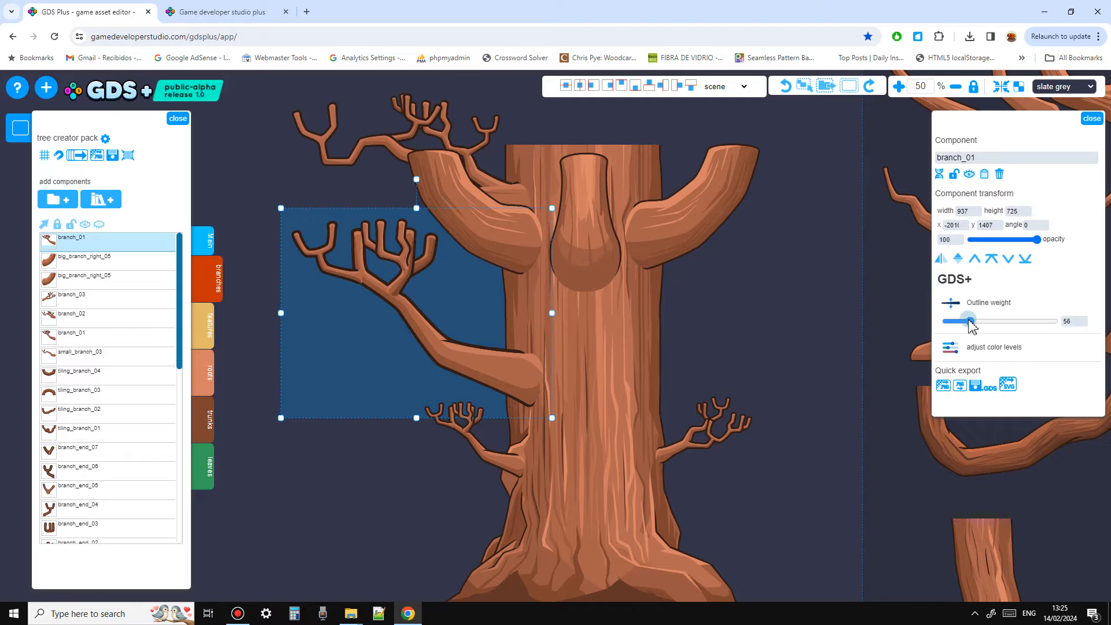
# Mirror the enlarged branch_01 horizontally and place it behind the trunk and the right big branch
pyautogui.scroll(-1, 437, 387)
pyautogui.moveTo(479, 377); pyautogui.dragTo(629, 301)
pyautogui.press('h')
pyautogui.hotkey('ctrl', 'Left')
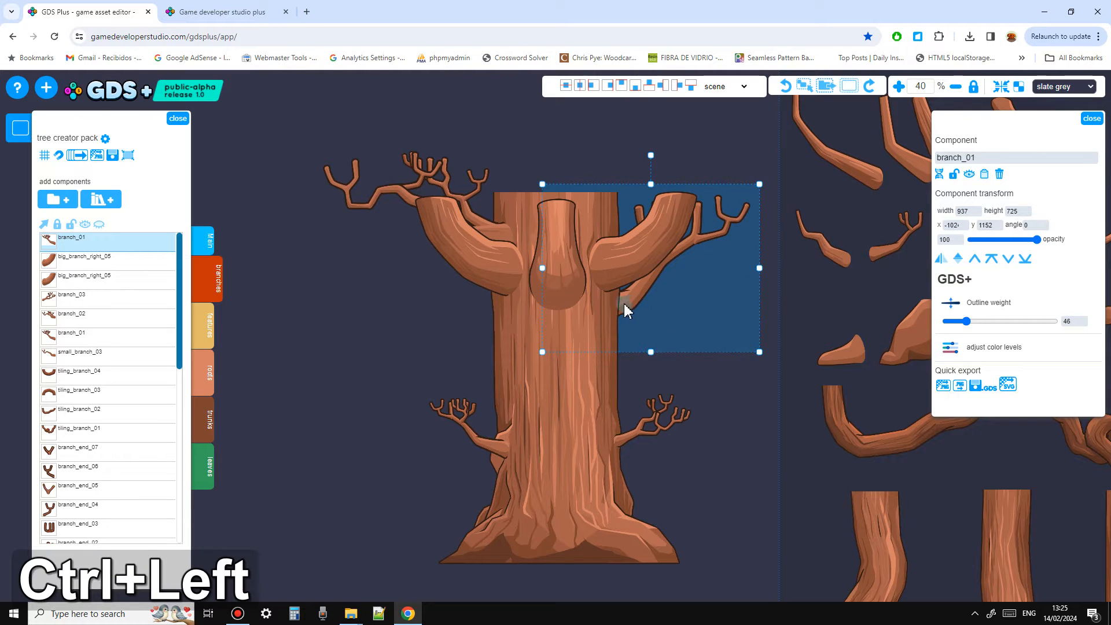
# Move branch_03 off the trunk into the empty space on the right, and raise the small branch_01 slightly on the trunk's left side
pyautogui.click(636, 416)
pyautogui.moveTo(644, 436); pyautogui.dragTo(790, 311)
pyautogui.moveTo(489, 439); pyautogui.dragTo(480, 407)
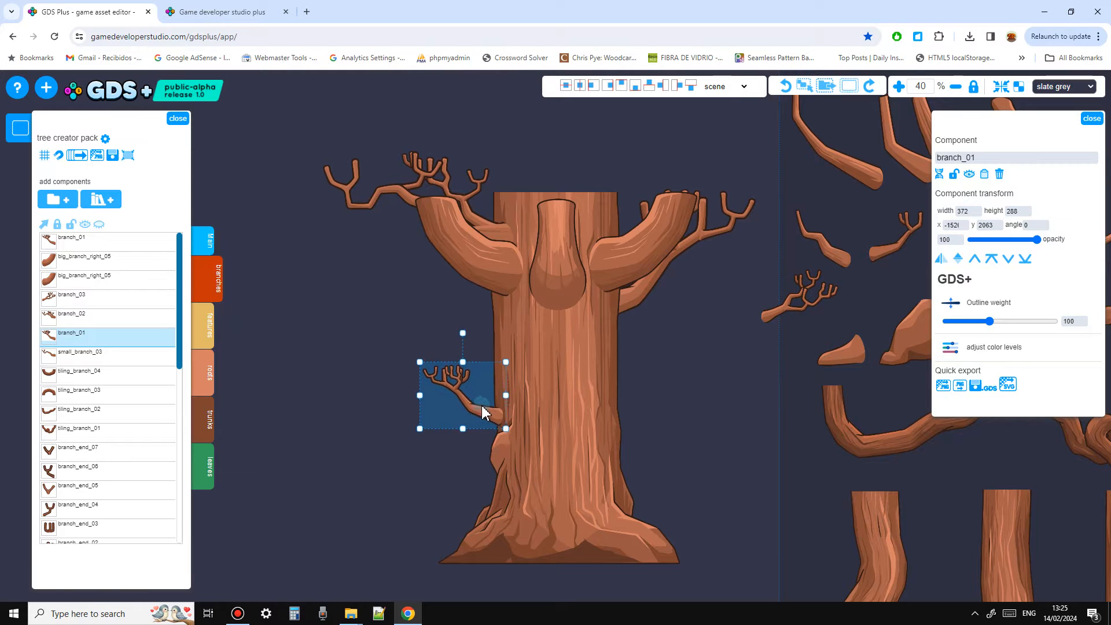
# Bring hole_side_wood from the pack's features to the right edge of the trunk, in front of the bark
pyautogui.keyDown('ctrl'); pyautogui.scroll(-3, 254, 399); pyautogui.keyUp('ctrl')
pyautogui.click(483, 514)
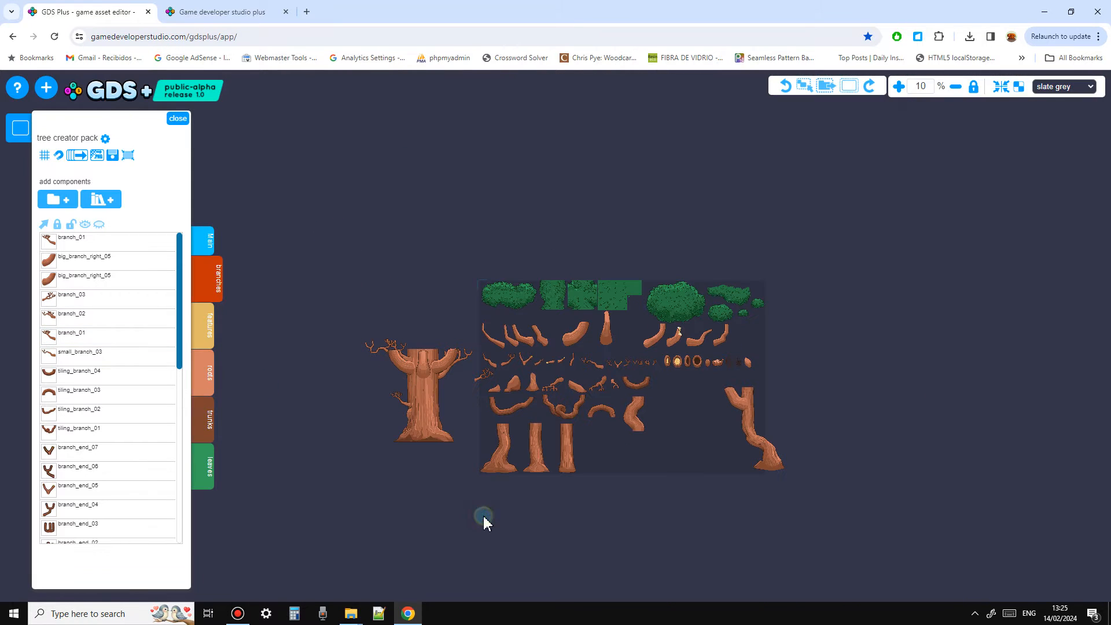
pyautogui.keyDown('ctrl'); pyautogui.scroll(4, 679, 380); pyautogui.keyUp('ctrl')
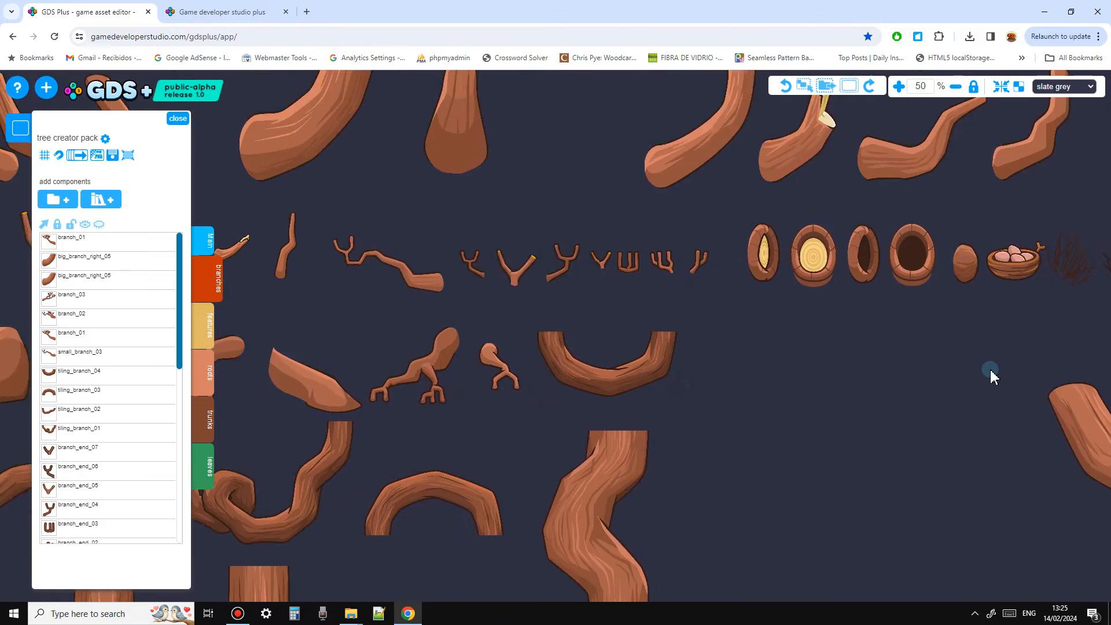
pyautogui.moveTo(822, 371); pyautogui.dragTo(991, 370, button='middle')
pyautogui.scroll(-1, 969, 357)
pyautogui.moveTo(943, 282); pyautogui.dragTo(398, 412)
pyautogui.moveTo(400, 466); pyautogui.dragTo(854, 487, button='middle')
pyautogui.moveTo(835, 382); pyautogui.dragTo(479, 439)
pyautogui.hotkey('ctrl', 'Right')
# Reduce the outline weight of hole_side_wood to about 65
pyautogui.scroll(7, 490, 517)
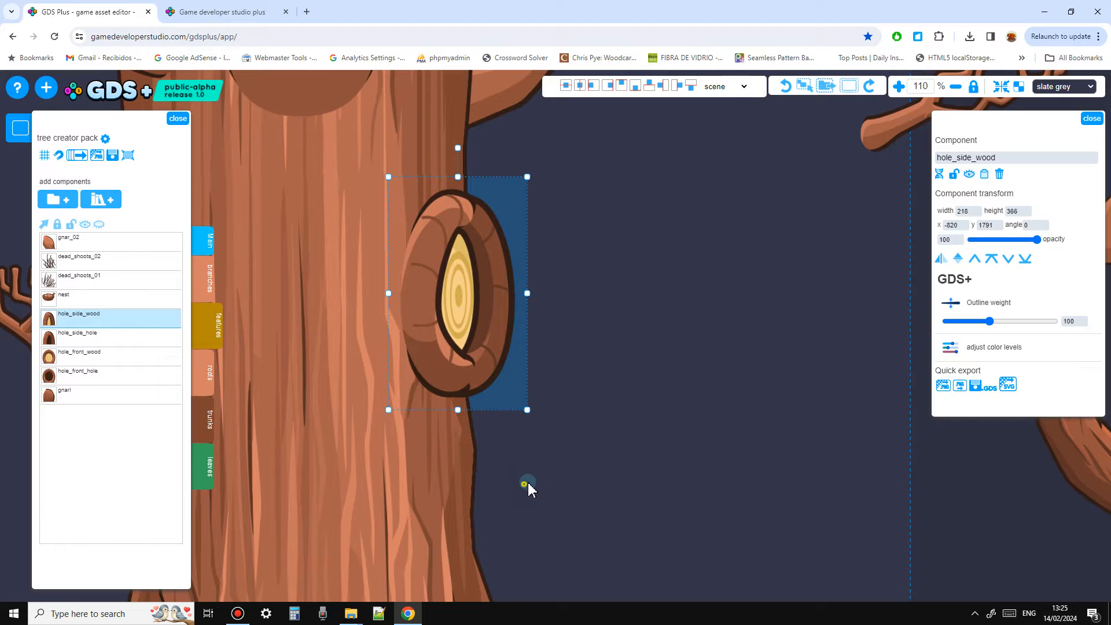
pyautogui.moveTo(525, 483); pyautogui.dragTo(538, 482)
pyautogui.click(494, 331)
pyautogui.moveTo(990, 322); pyautogui.dragTo(977, 326)
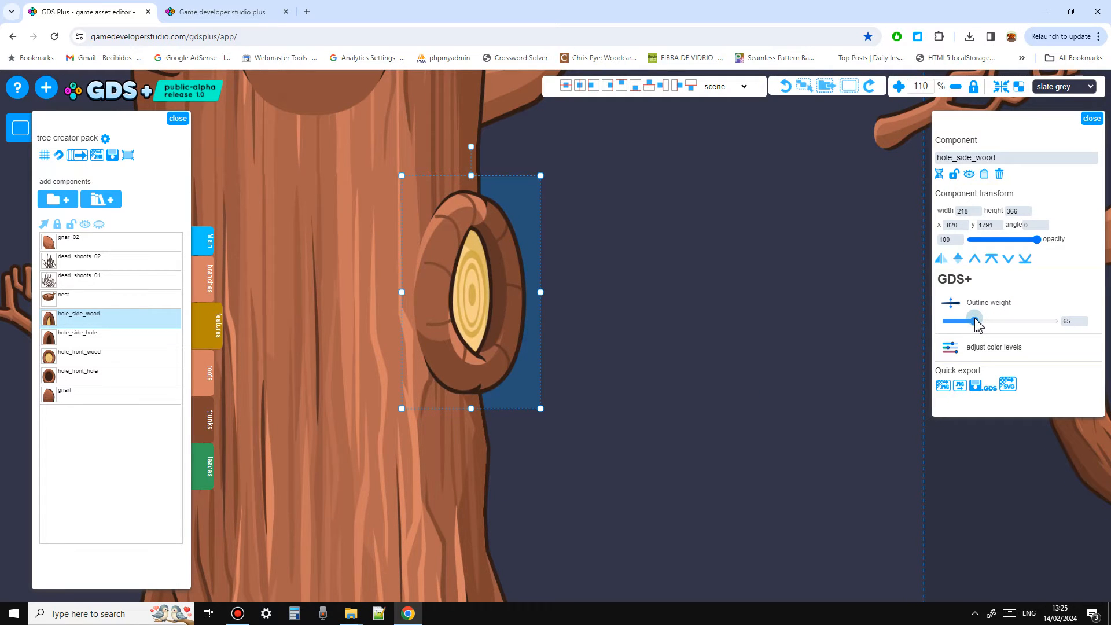
pyautogui.click(680, 439)
pyautogui.scroll(-8, 670, 488)
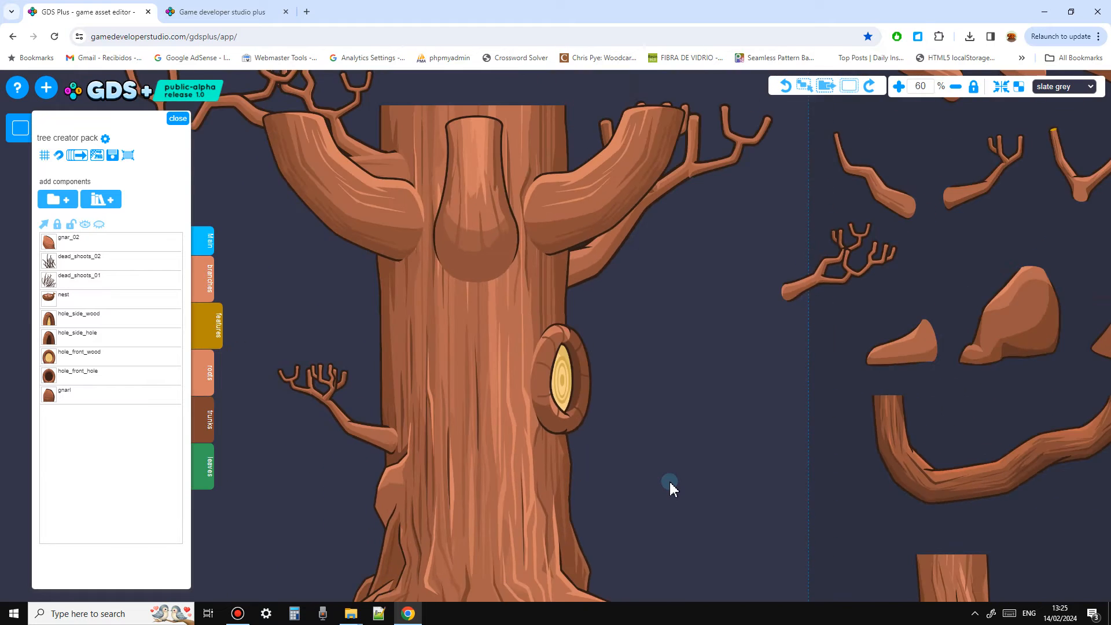
pyautogui.scroll(1, 668, 458)
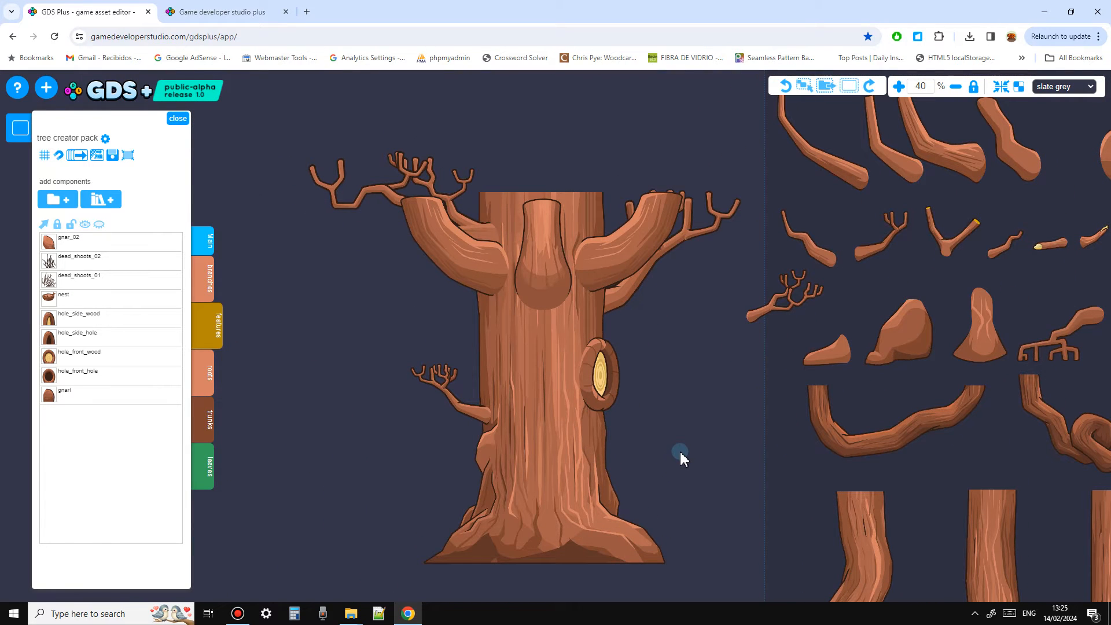
# Place root_01 in front of the trunk's lower left base and scale it down to about 287 by 279
pyautogui.moveTo(896, 348); pyautogui.dragTo(509, 537)
pyautogui.hotkey('ctrl', 'Right')
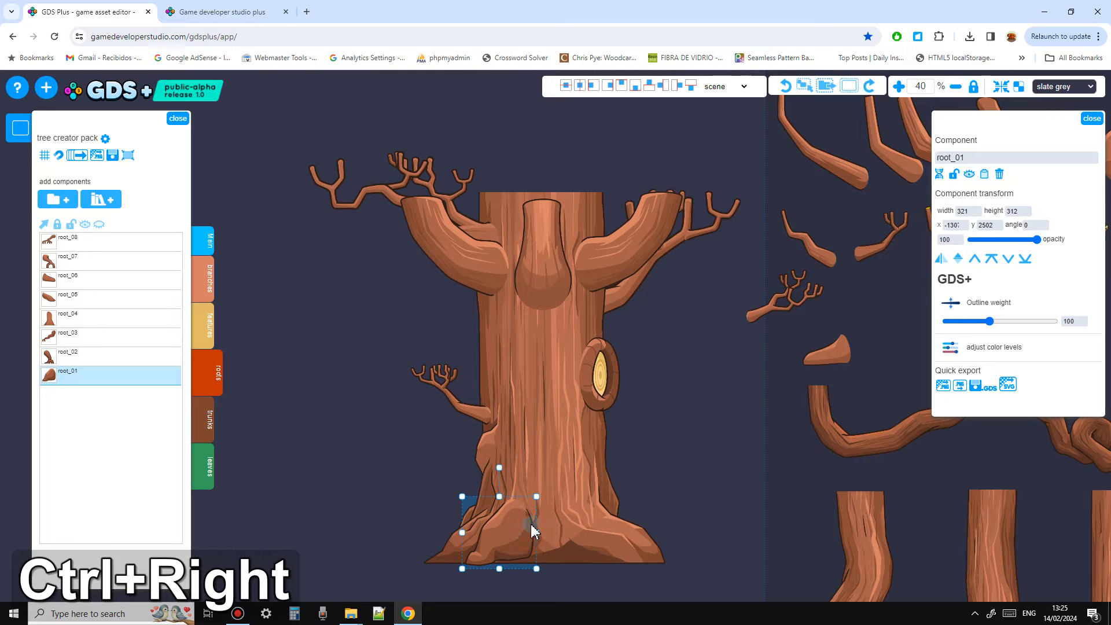
pyautogui.moveTo(535, 496); pyautogui.dragTo(518, 544)
pyautogui.moveTo(753, 450); pyautogui.dragTo(726, 415, button='middle')
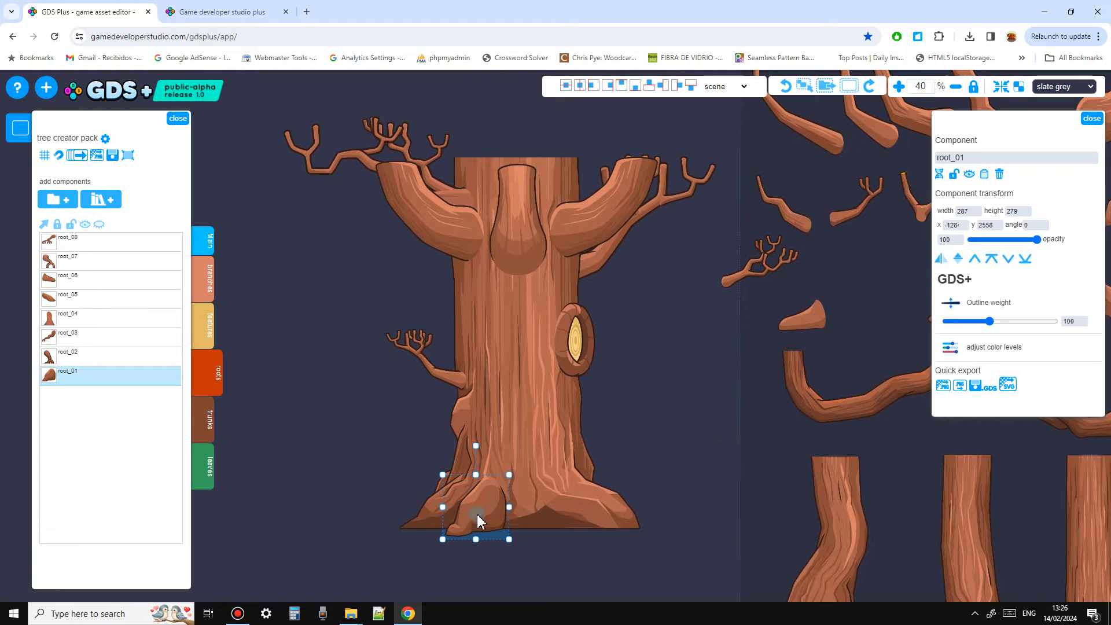
# Duplicate root_01, mirror the copy horizontally, and place it on the right side of the trunk's base
pyautogui.press('d')
pyautogui.press('h')
pyautogui.moveTo(477, 523); pyautogui.dragTo(566, 515)
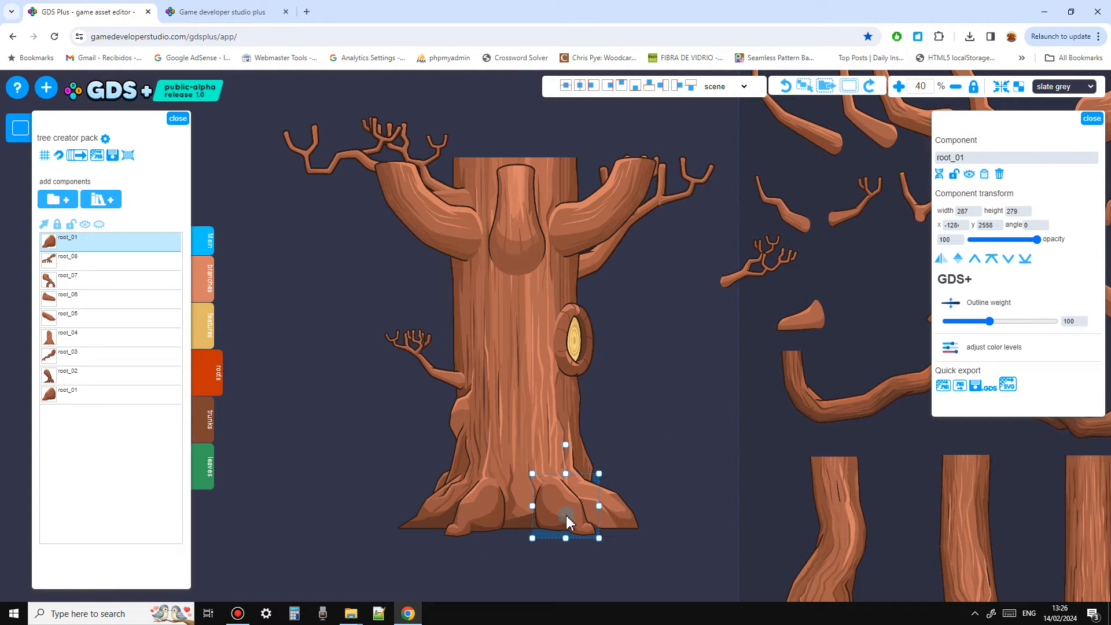
pyautogui.click(603, 587)
# Bring big_branch_right_03 from the pack's big branches into the space near the assembled tree
pyautogui.scroll(-4, 659, 498)
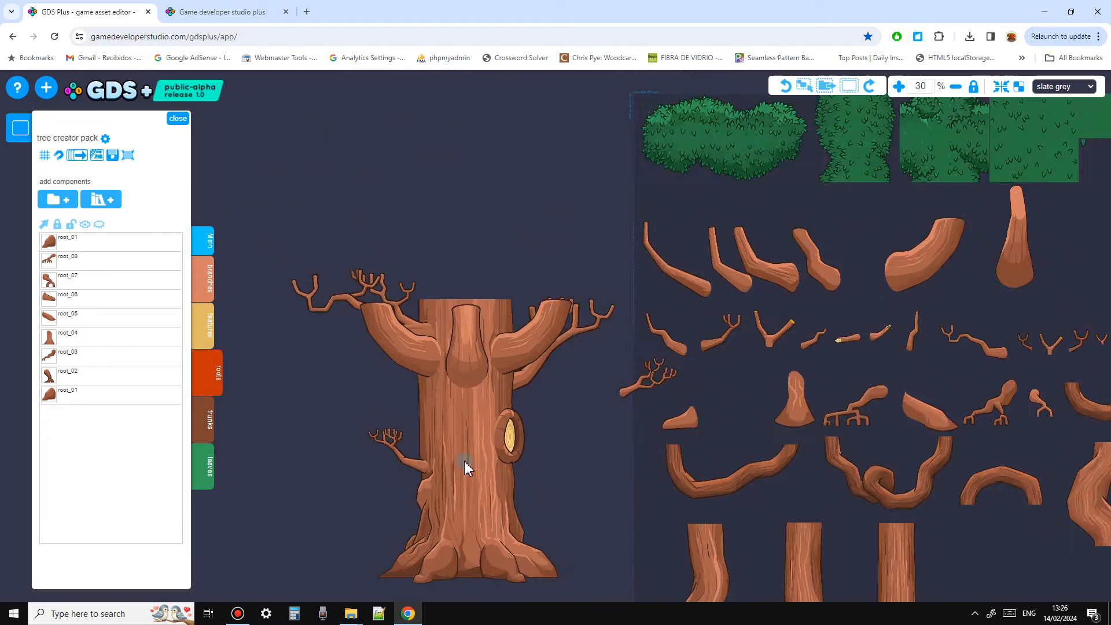
pyautogui.moveTo(537, 456); pyautogui.dragTo(491, 429)
pyautogui.scroll(2, 437, 417)
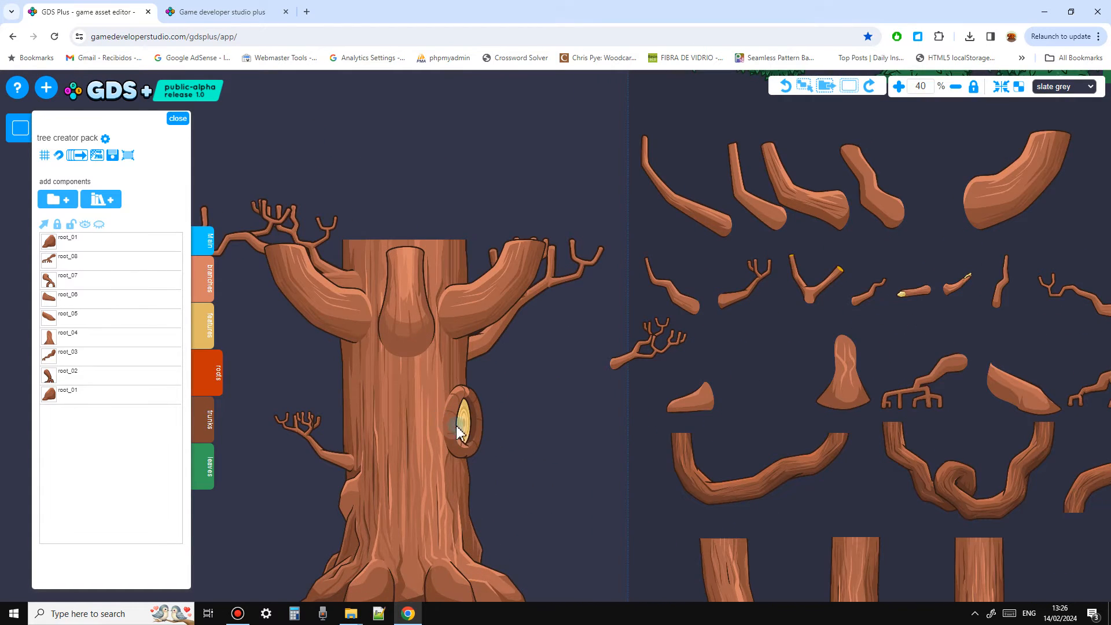
pyautogui.scroll(-1, 474, 424)
pyautogui.moveTo(528, 463); pyautogui.dragTo(414, 407)
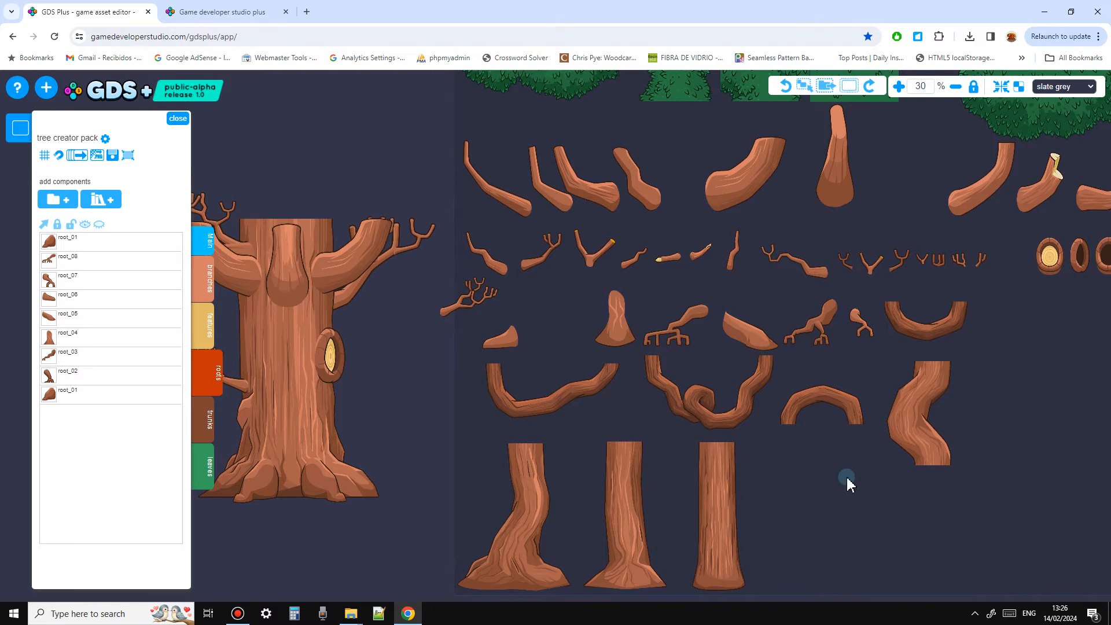
pyautogui.moveTo(700, 284); pyautogui.dragTo(612, 285)
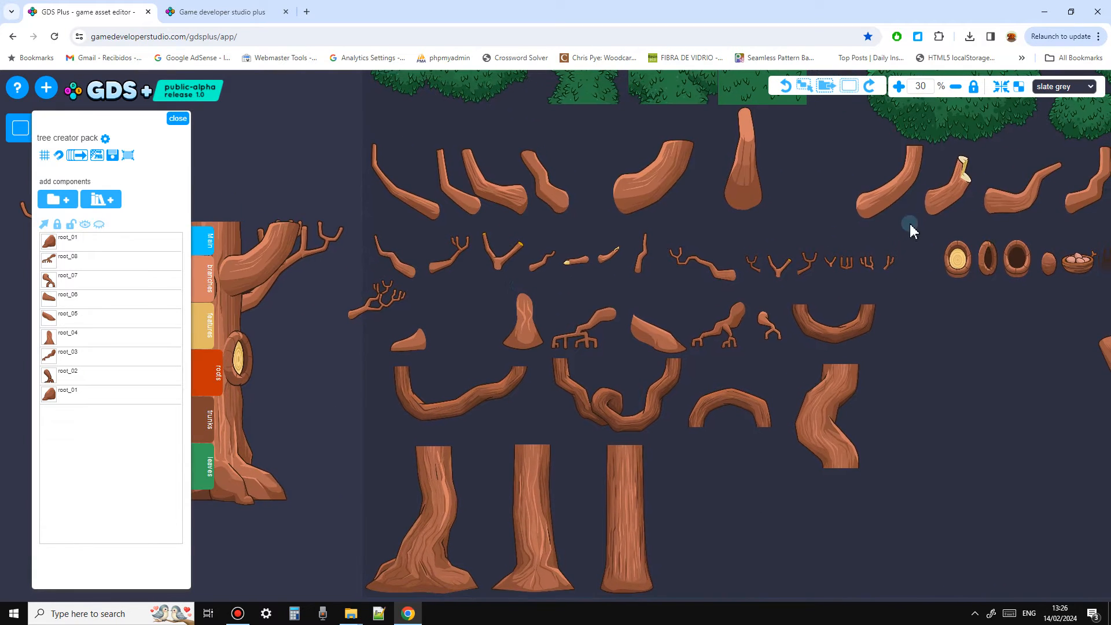
pyautogui.moveTo(944, 197); pyautogui.dragTo(373, 352)
pyautogui.moveTo(332, 401); pyautogui.dragTo(701, 495)
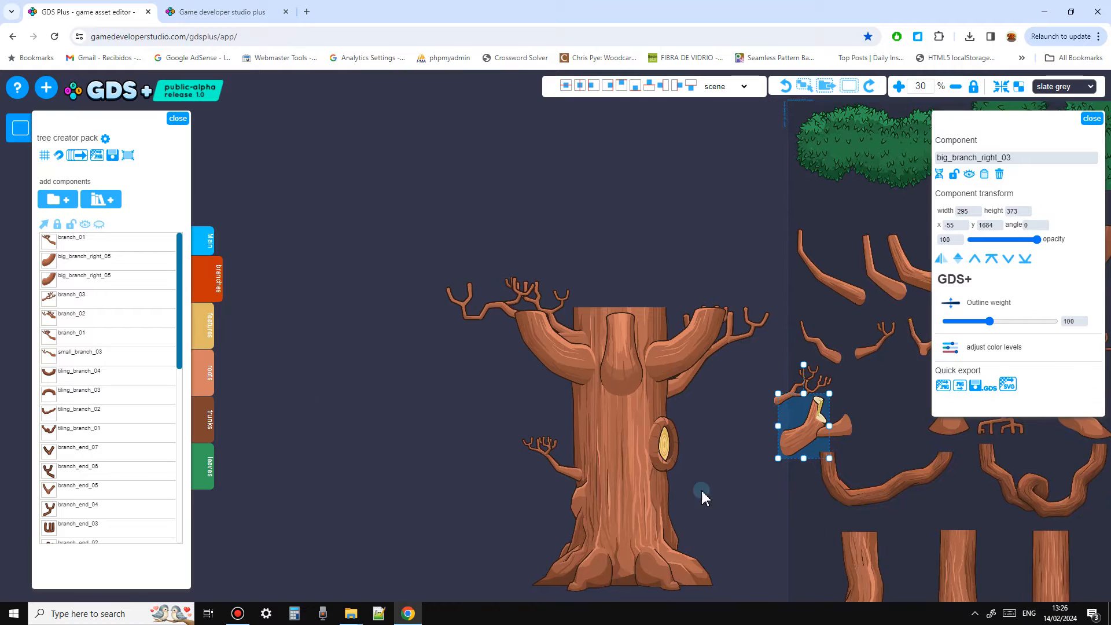
# Mirror big_branch_right_03 horizontally and place it in front of the trunk's left side, above the small branch_01
pyautogui.scroll(1, 702, 495)
pyautogui.moveTo(777, 414); pyautogui.dragTo(501, 399)
pyautogui.press('h')
pyautogui.hotkey('ctrl', 'Right')
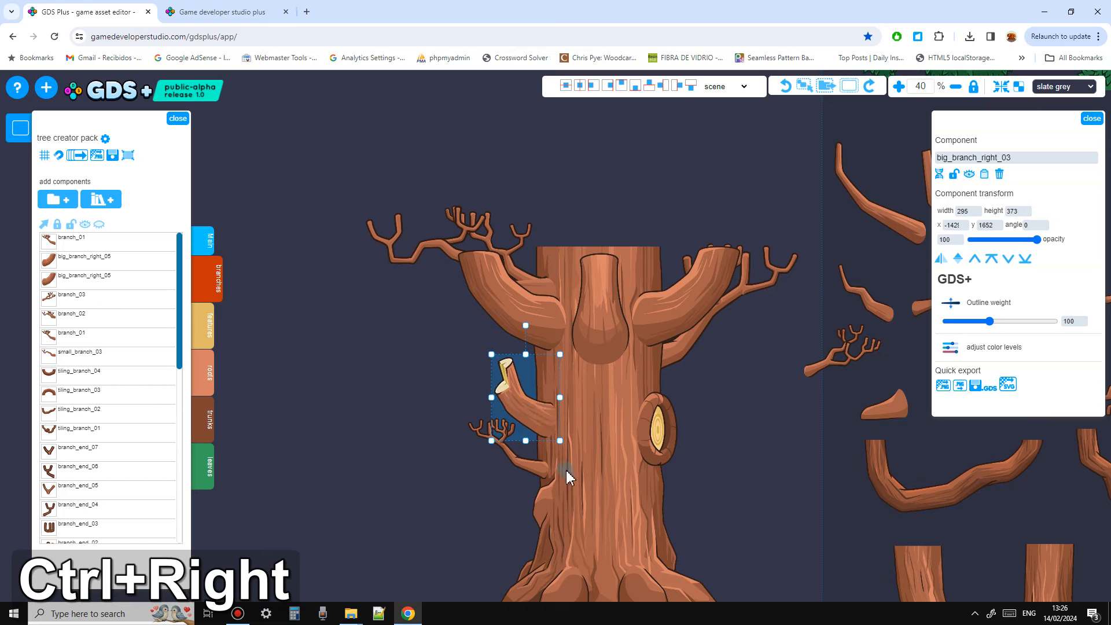
# Mirror the small branch_01 horizontally and attach it to the outer edge of the upper right big branch
pyautogui.click(525, 466)
pyautogui.press('h')
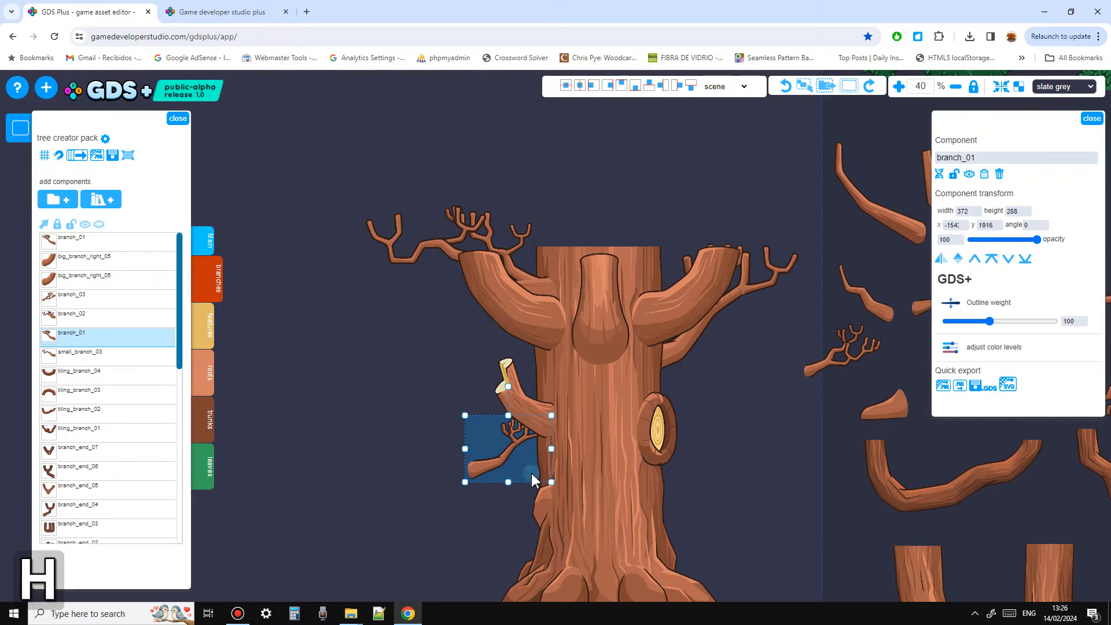
pyautogui.moveTo(499, 456); pyautogui.dragTo(547, 469, button='middle')
pyautogui.moveTo(589, 505); pyautogui.dragTo(794, 309)
pyautogui.hotkey('ctrl', 'Right')
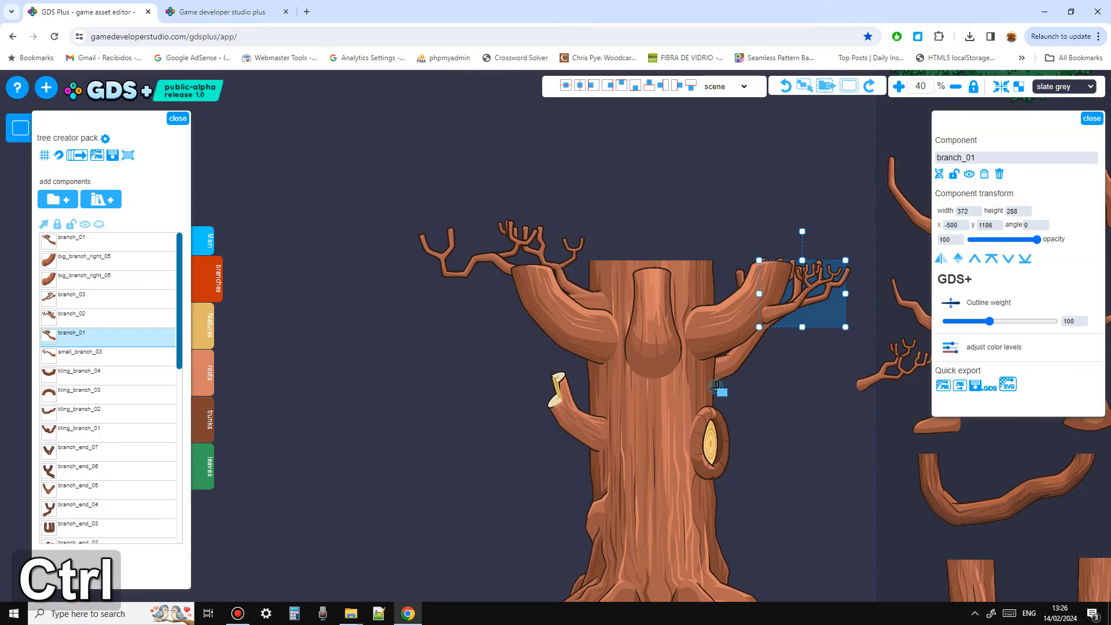
# Bring gnar_02 and both dead shoots from the pack's features to the tree, placing gnar_02 on the trunk's lower right edge
pyautogui.keyDown('ctrl'); pyautogui.scroll(-2, 716, 386); pyautogui.keyUp('ctrl')
pyautogui.moveTo(790, 498); pyautogui.dragTo(480, 407)
pyautogui.keyDown('ctrl'); pyautogui.scroll(1, 342, 397); pyautogui.keyUp('ctrl')
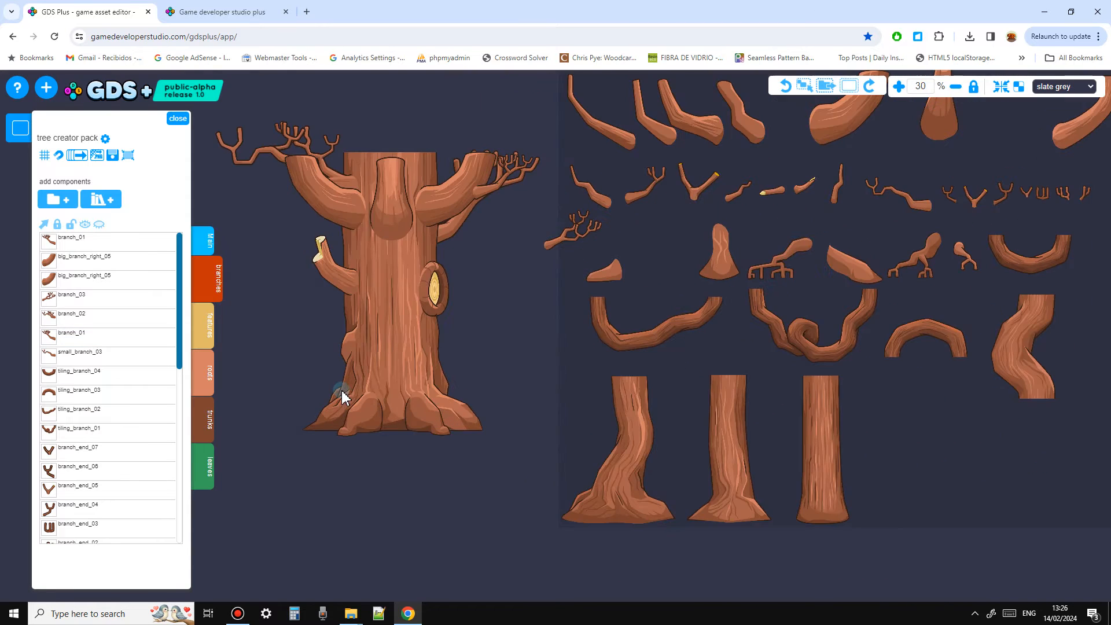
pyautogui.keyDown('ctrl'); pyautogui.scroll(-2, 436, 371); pyautogui.keyUp('ctrl')
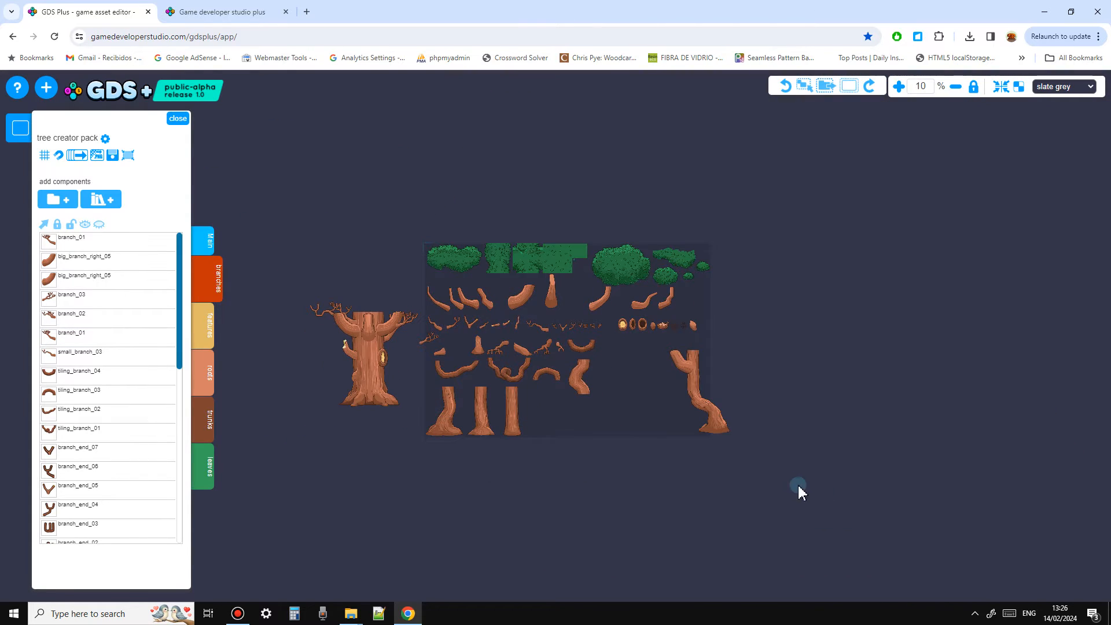
pyautogui.keyDown('ctrl'); pyautogui.scroll(3, 666, 405); pyautogui.keyUp('ctrl')
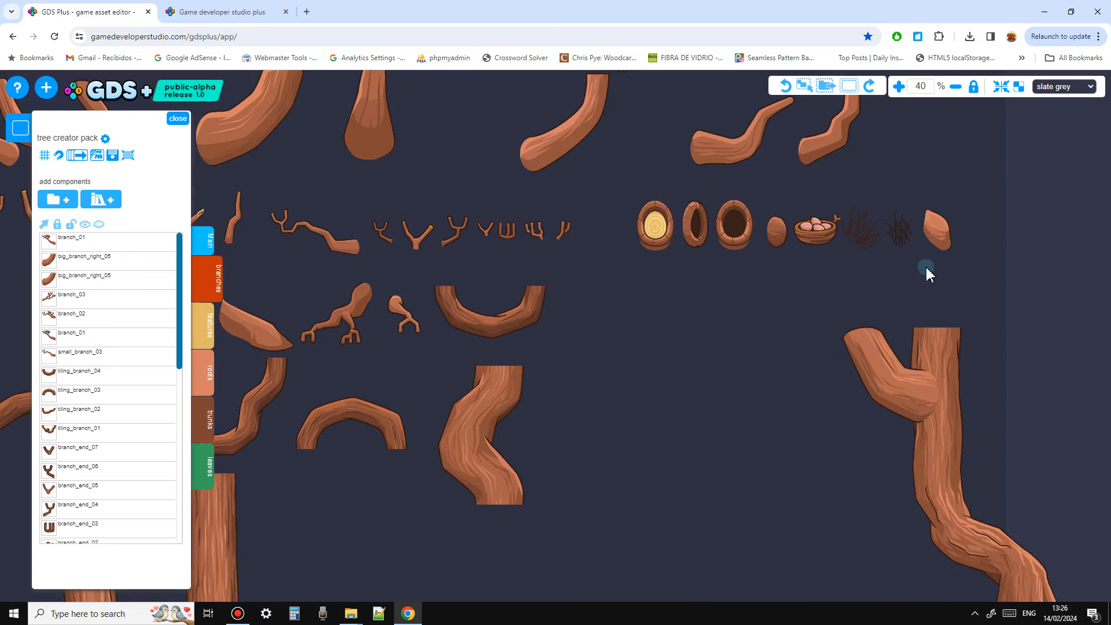
pyautogui.keyDown('ctrl'); pyautogui.moveTo(975, 267); pyautogui.dragTo(976, 267); pyautogui.keyUp('ctrl')
pyautogui.keyDown('ctrl'); pyautogui.moveTo(901, 222); pyautogui.dragTo(1049, 522); pyautogui.keyUp('ctrl')
pyautogui.moveTo(1017, 454); pyautogui.dragTo(408, 438)
pyautogui.click(537, 458)
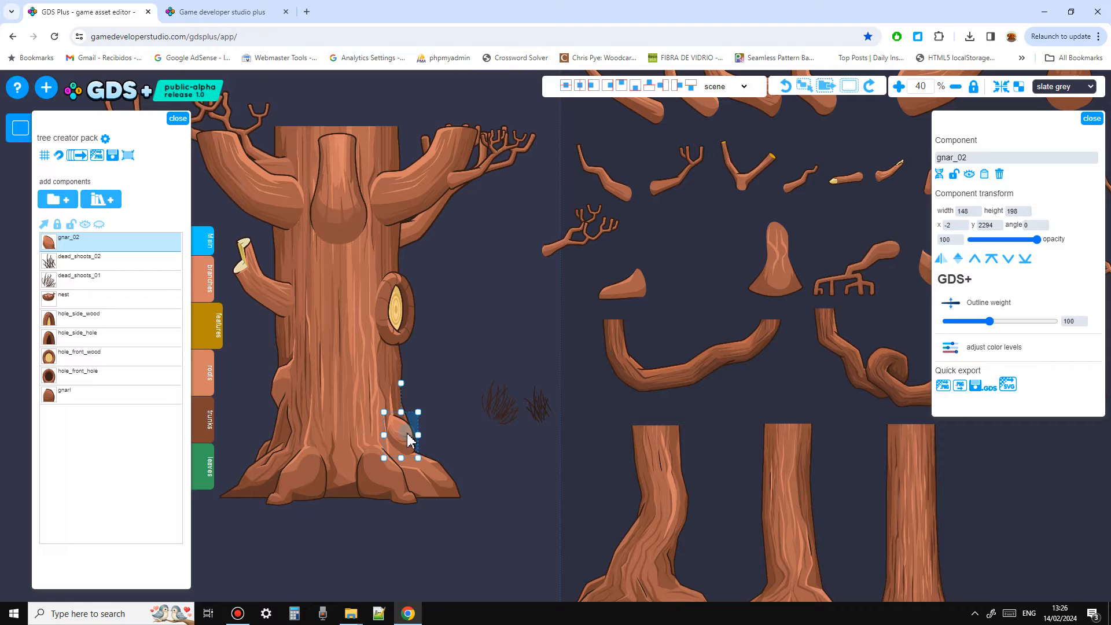
# Place dead_shoots_01 beside gnar_02 at the lower right, and dead_shoots_02 behind the trunk's lower left edge
pyautogui.click(493, 444)
pyautogui.moveTo(494, 420); pyautogui.dragTo(426, 445)
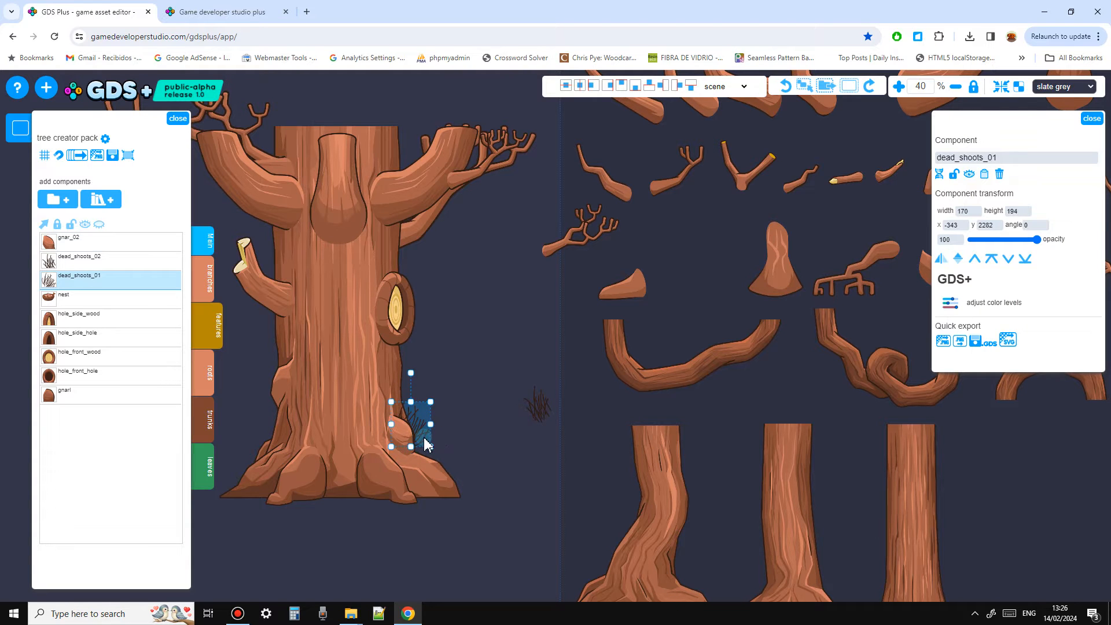
pyautogui.moveTo(517, 427); pyautogui.dragTo(350, 444)
pyautogui.click(614, 415)
pyautogui.hotkey('ctrl', 'Left')
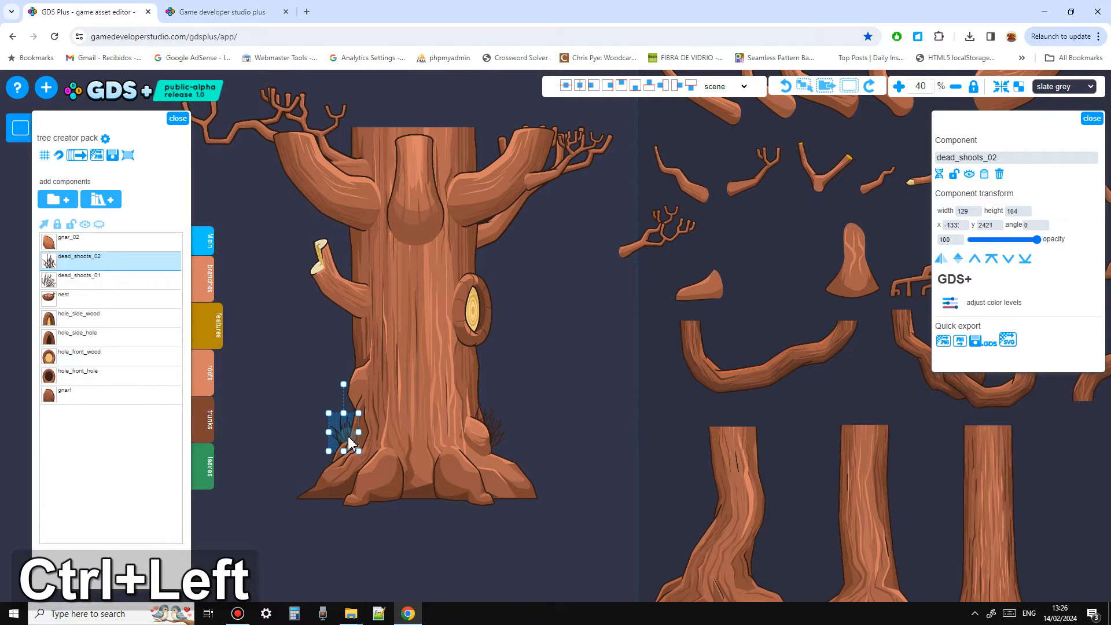
pyautogui.click(593, 397)
# Duplicate the extra_large_extender and stack the copy directly on top of the existing trunk
pyautogui.moveTo(596, 404); pyautogui.dragTo(639, 440)
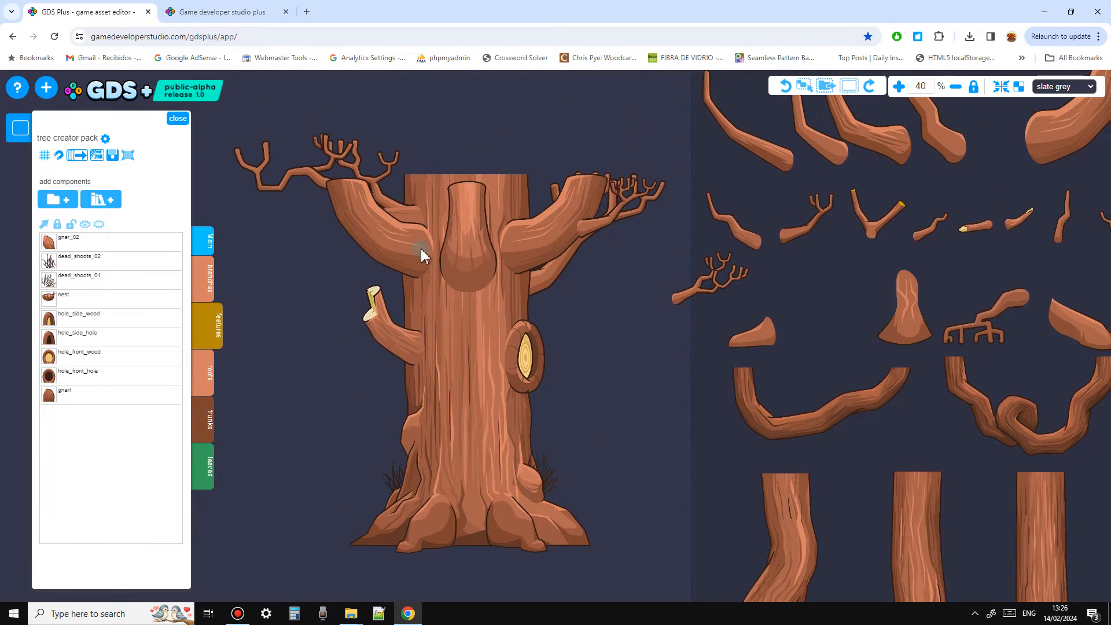
pyautogui.moveTo(596, 393); pyautogui.dragTo(632, 441)
pyautogui.click(504, 253)
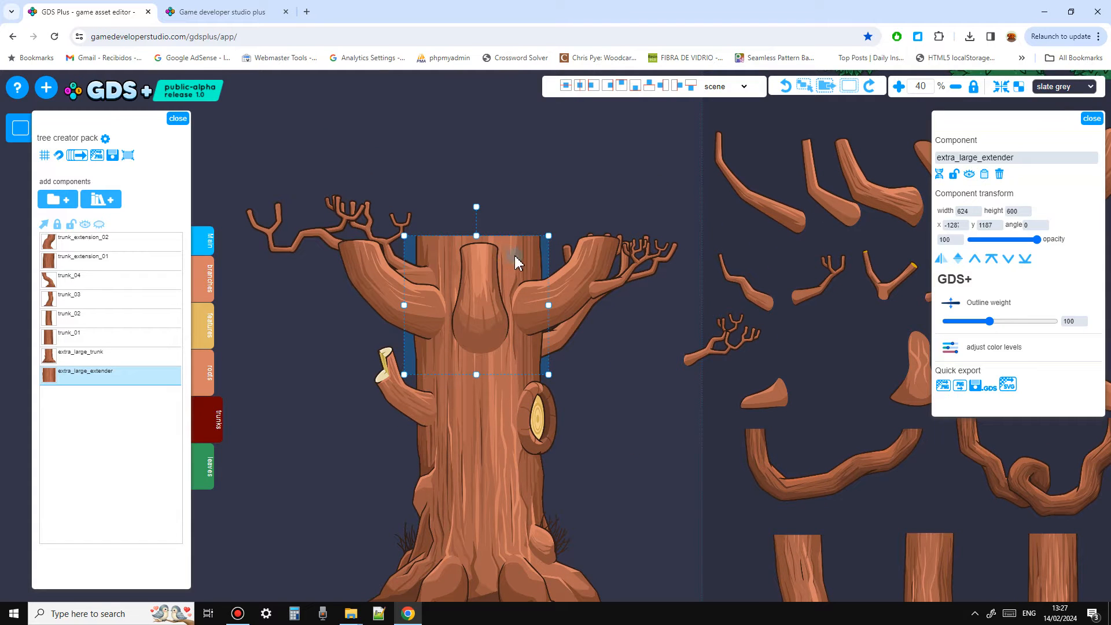
pyautogui.press('d')
pyautogui.moveTo(511, 279); pyautogui.dragTo(518, 222)
pyautogui.moveTo(519, 226); pyautogui.dragTo(520, 227)
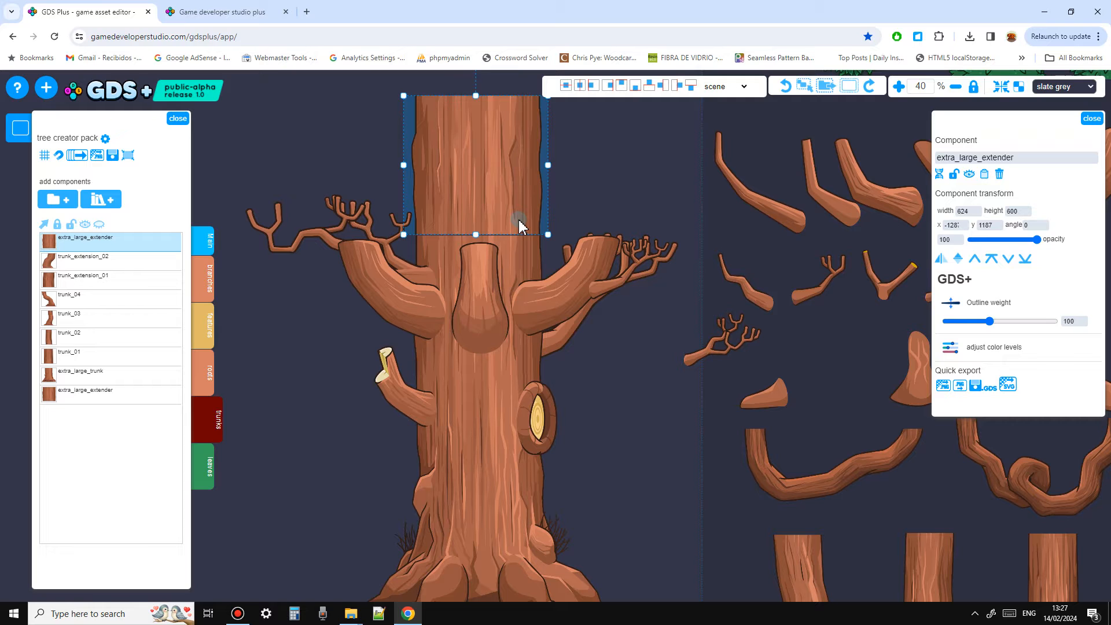
pyautogui.click(598, 395)
pyautogui.scroll(-2, 500, 381)
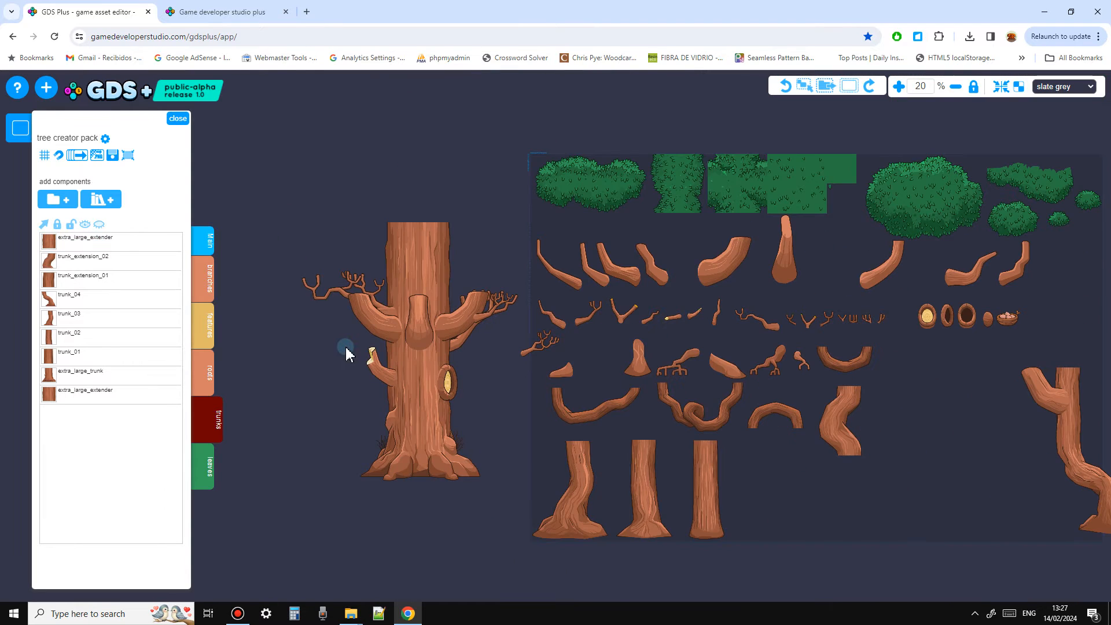
pyautogui.moveTo(512, 398); pyautogui.dragTo(499, 402)
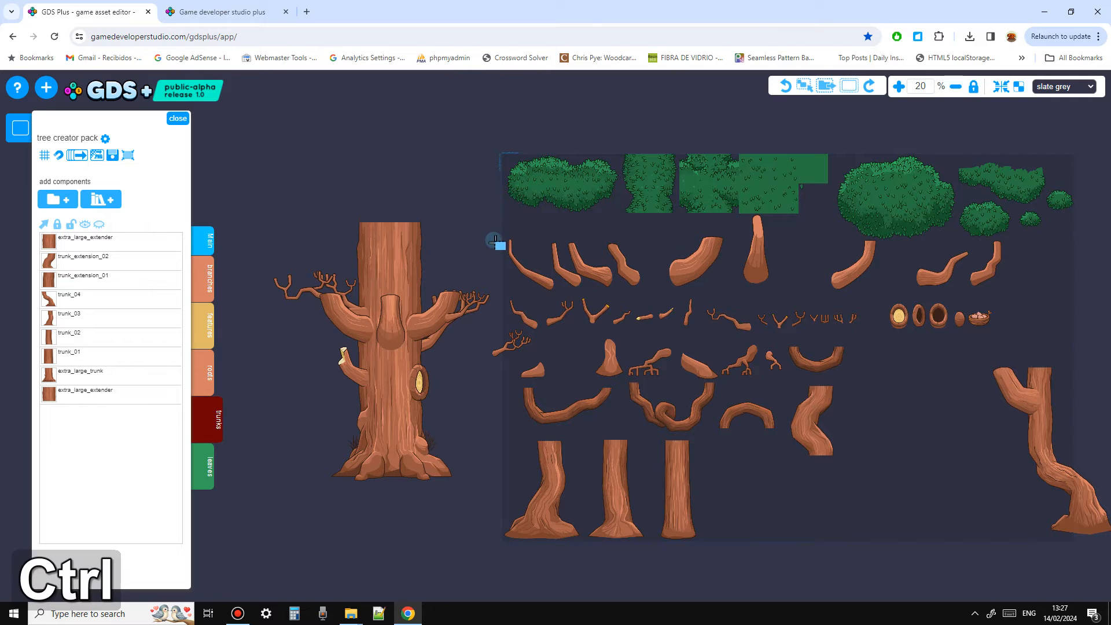
pyautogui.keyDown('ctrl'); pyautogui.moveTo(496, 242); pyautogui.dragTo(1091, 566); pyautogui.keyUp('ctrl')
pyautogui.press('Delete')
pyautogui.hotkey('ctrl', 'z')
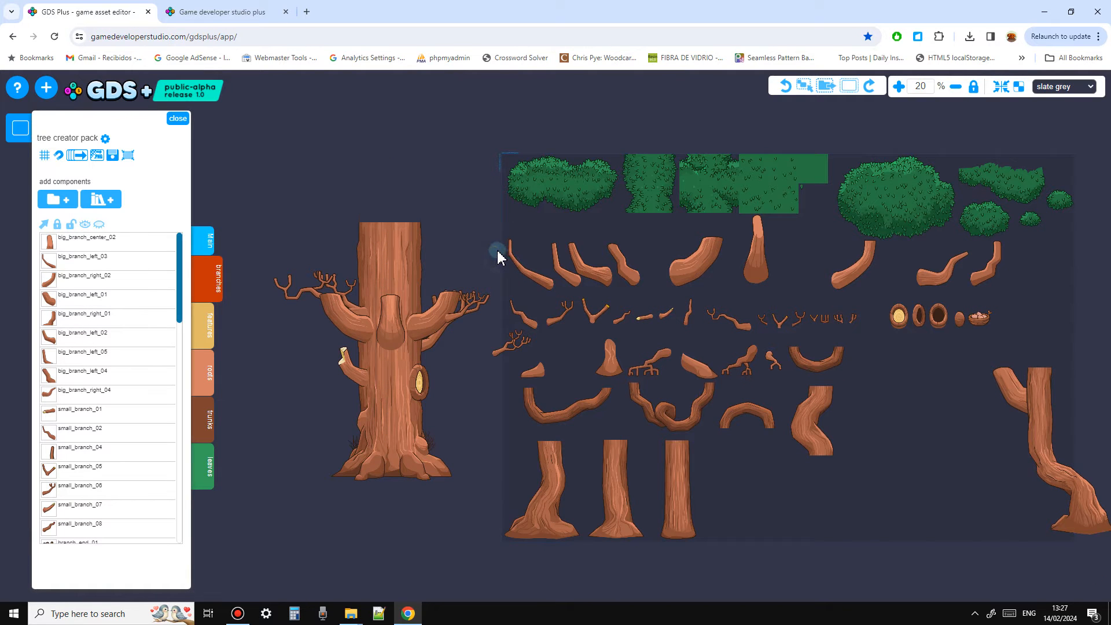
# Delete the unused wooden parts beside the tree, keeping the nest and moving it near the trunk, and leaving the leaf pieces
pyautogui.keyDown('ctrl'); pyautogui.moveTo(504, 248); pyautogui.dragTo(949, 534); pyautogui.keyUp('ctrl')
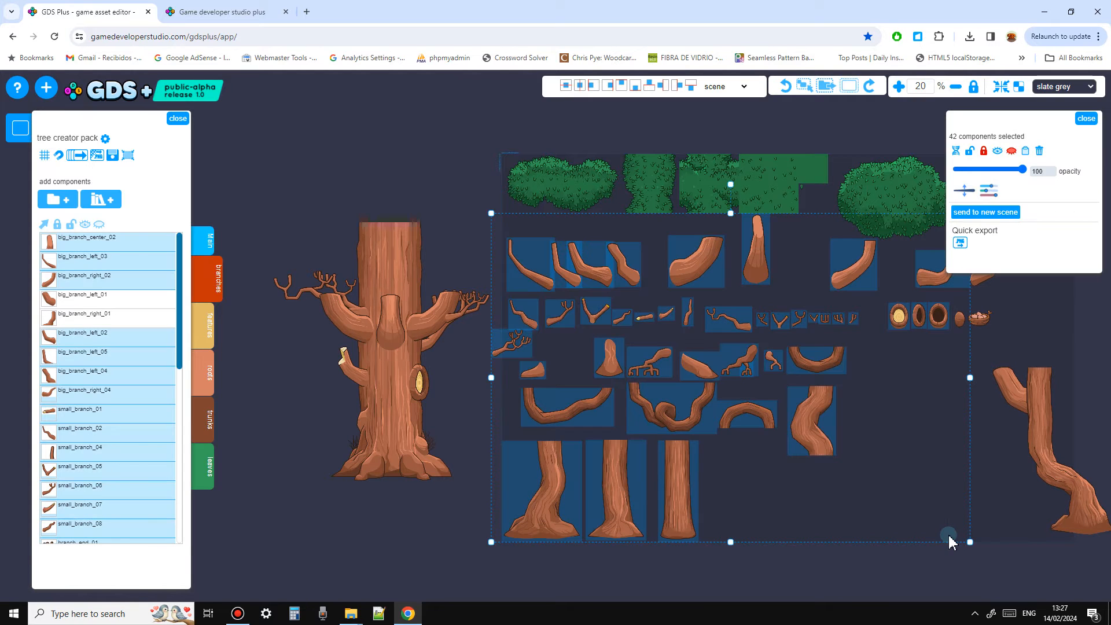
pyautogui.press('Delete')
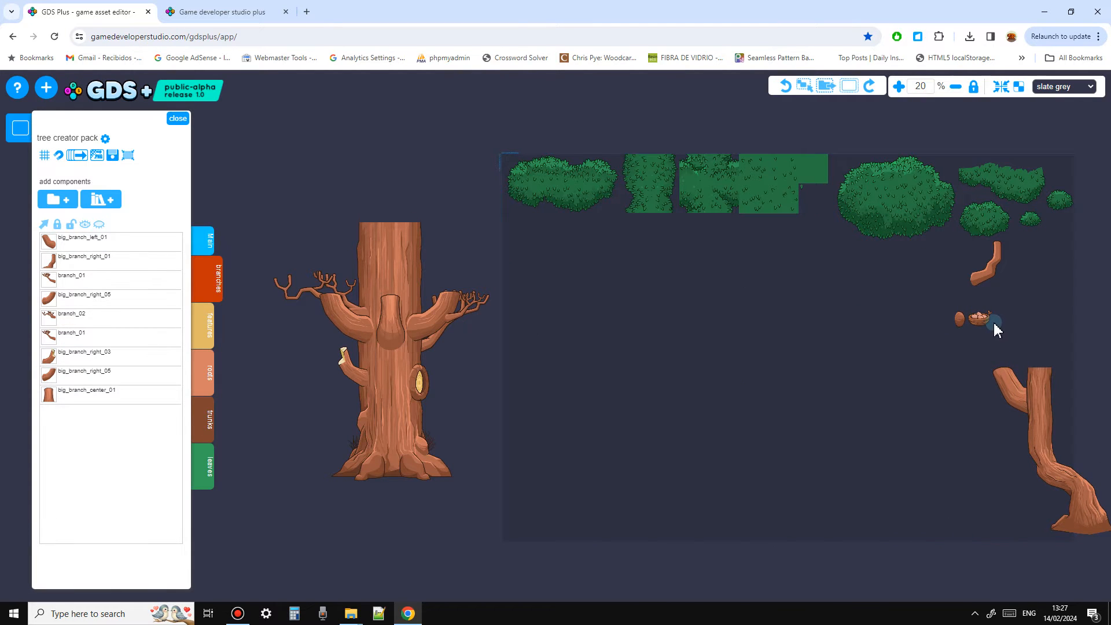
pyautogui.moveTo(986, 328); pyautogui.dragTo(535, 343)
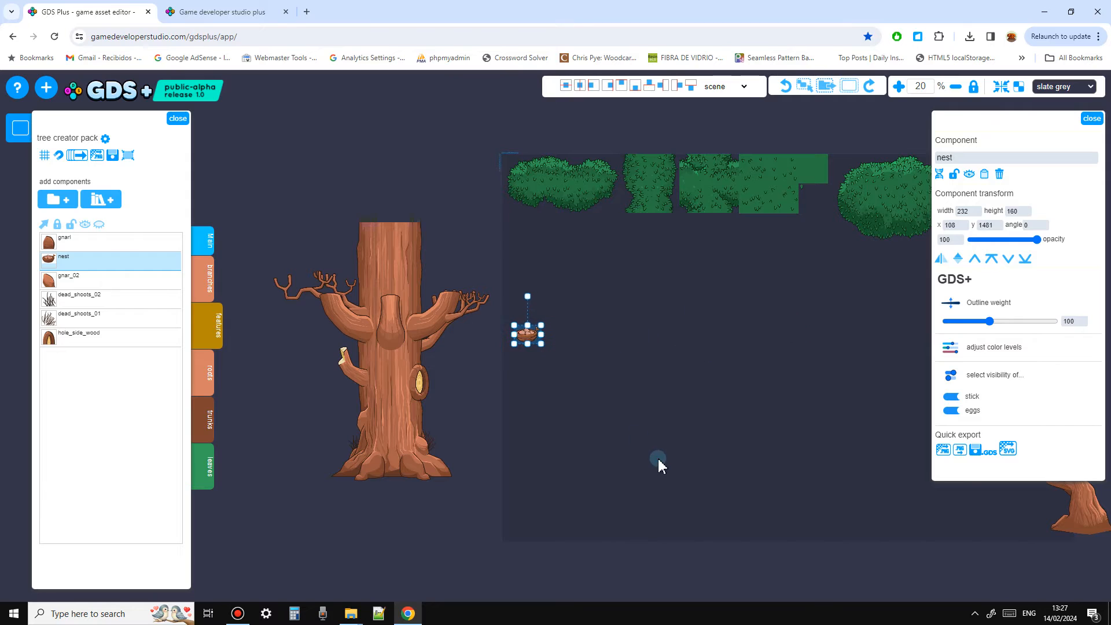
pyautogui.click(746, 486)
pyautogui.keyDown('ctrl'); pyautogui.moveTo(932, 266); pyautogui.dragTo(1101, 536); pyautogui.keyUp('ctrl')
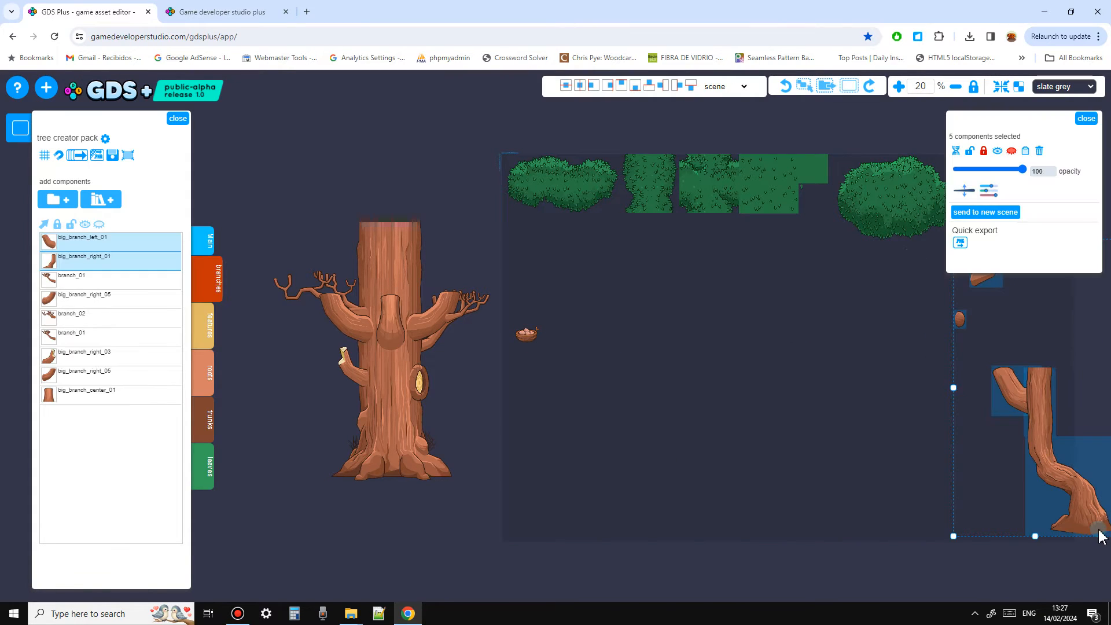
pyautogui.press('Delete')
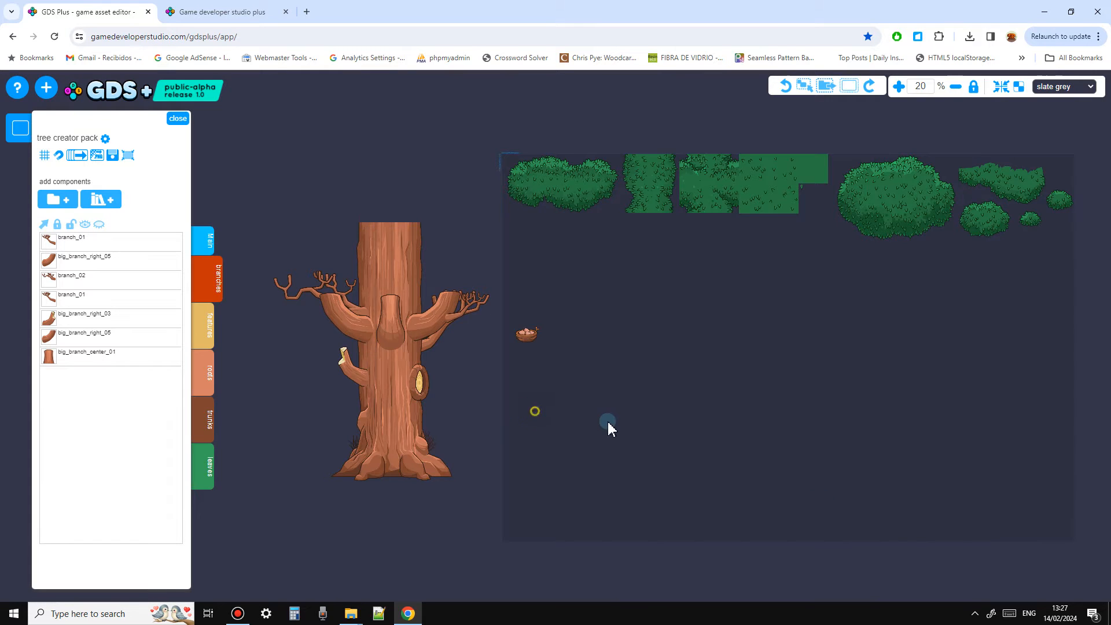
# Pull the four upper edge and corner tiles off the leftmost leaf bunch and set them apart above it
pyautogui.moveTo(534, 411); pyautogui.dragTo(608, 422)
pyautogui.moveTo(763, 379); pyautogui.dragTo(668, 433)
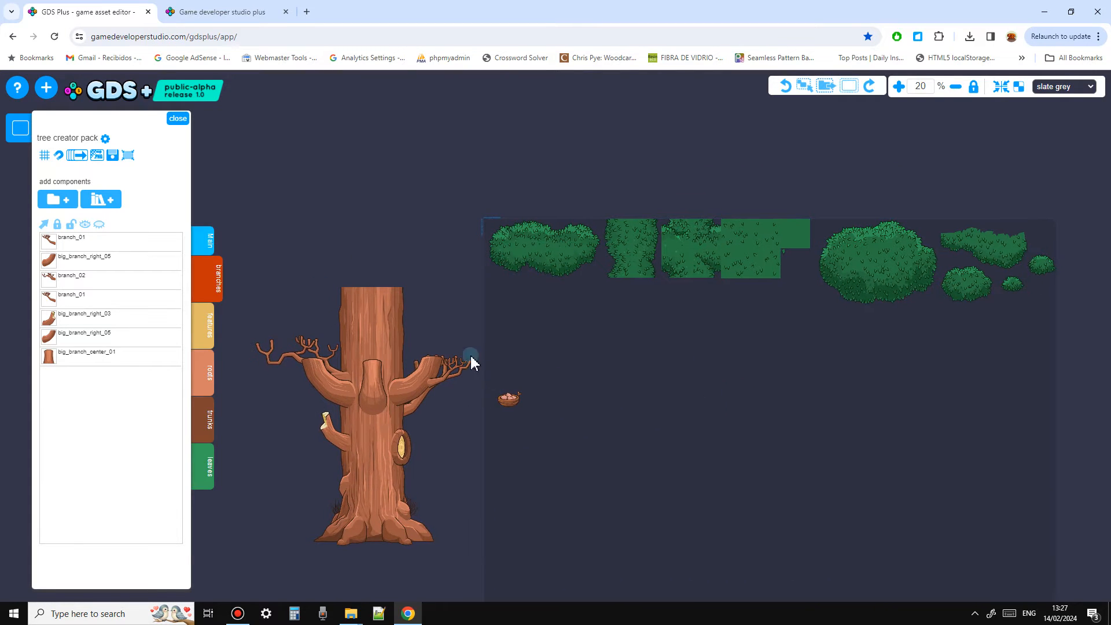
pyautogui.moveTo(648, 481); pyautogui.dragTo(685, 473)
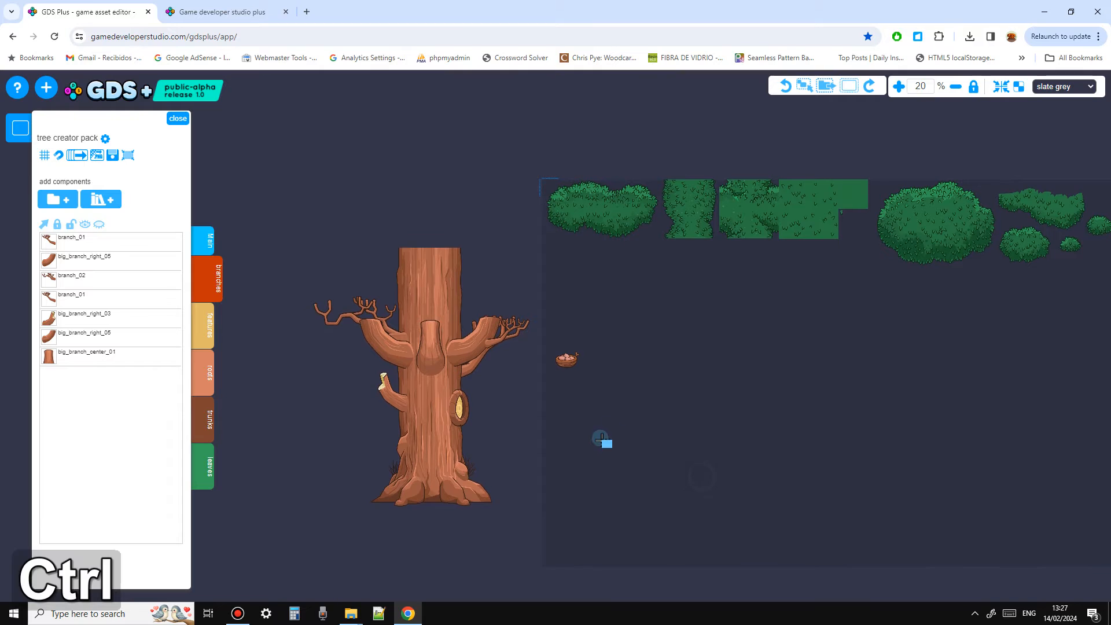
pyautogui.keyDown('ctrl'); pyautogui.moveTo(791, 356); pyautogui.dragTo(733, 365); pyautogui.keyUp('ctrl')
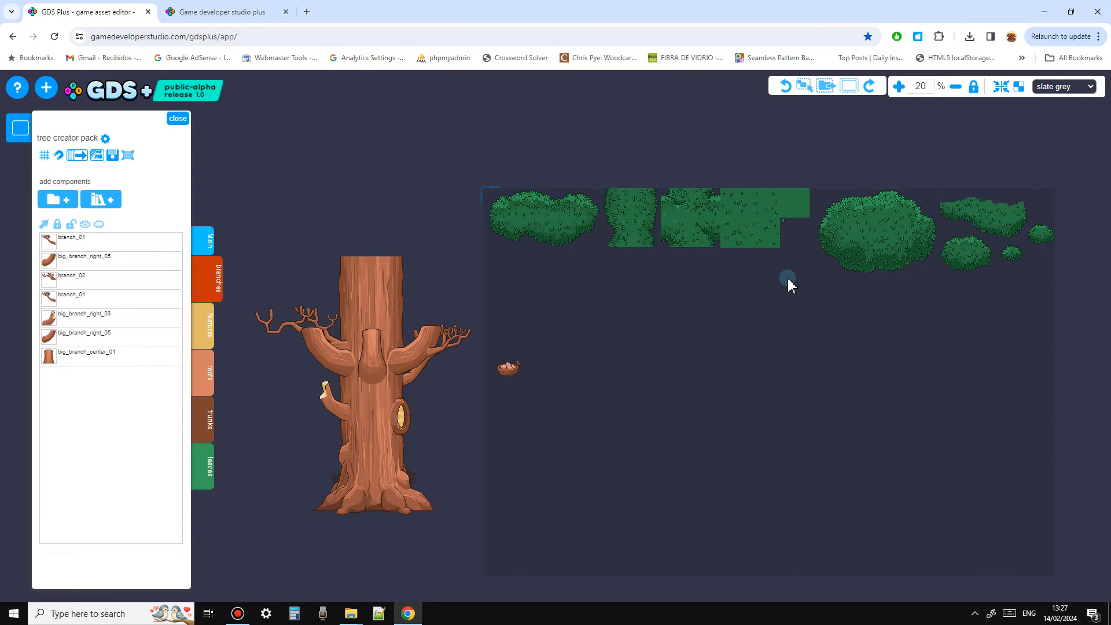
pyautogui.moveTo(582, 204); pyautogui.dragTo(594, 158)
pyautogui.moveTo(537, 200); pyautogui.dragTo(524, 163)
pyautogui.moveTo(556, 203); pyautogui.dragTo(565, 176)
pyautogui.moveTo(503, 209); pyautogui.dragTo(502, 195)
pyautogui.moveTo(640, 318); pyautogui.dragTo(565, 315)
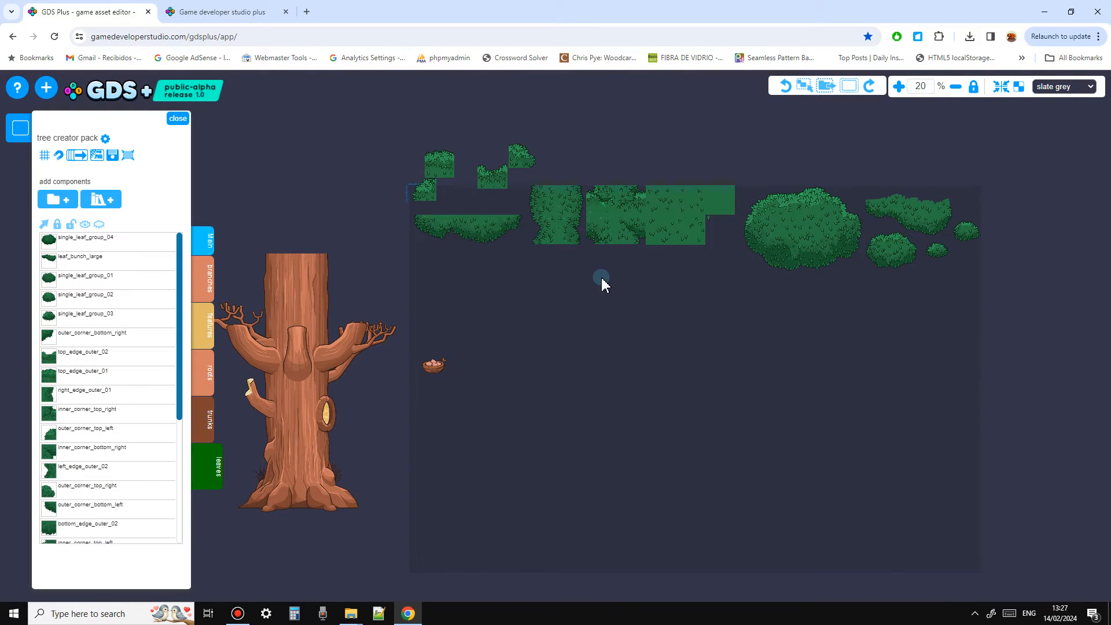
pyautogui.moveTo(601, 333); pyautogui.dragTo(673, 337)
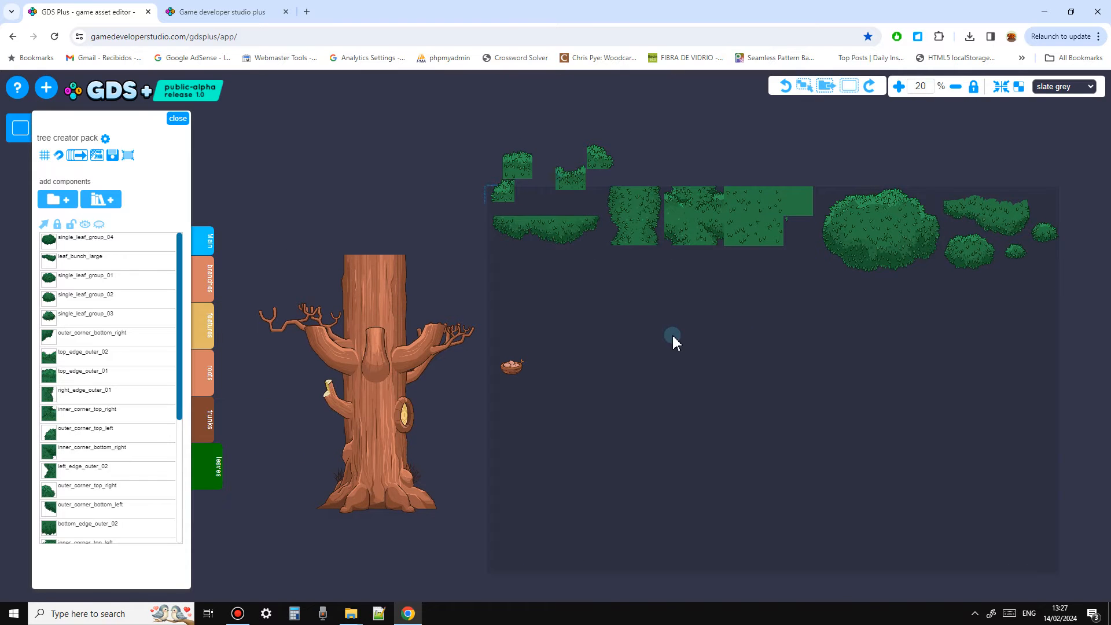
# Place single_leaf_group_04 over the upper trunk between the two big branches
pyautogui.click(853, 261)
pyautogui.moveTo(821, 362); pyautogui.dragTo(776, 349)
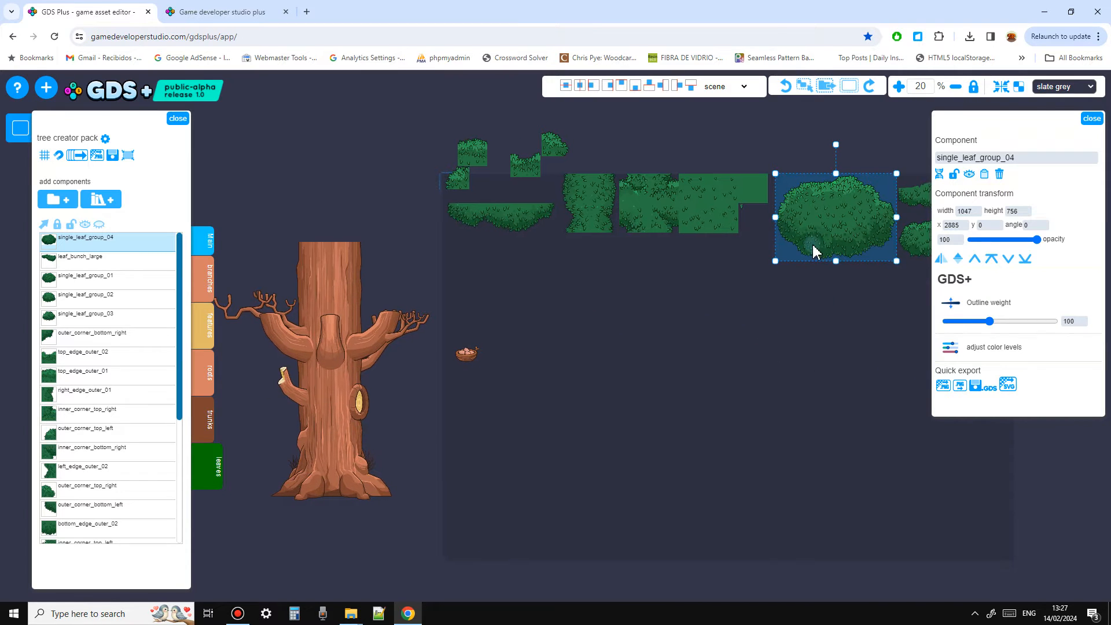
pyautogui.moveTo(843, 216); pyautogui.dragTo(332, 291)
pyautogui.hotkey('ctrl', 'Right')
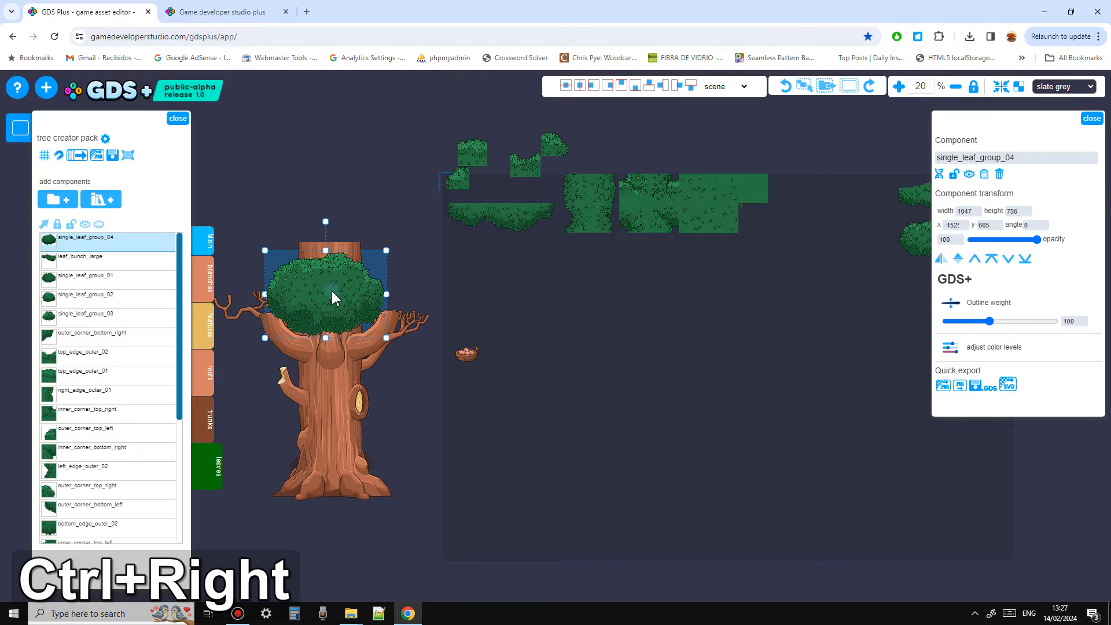
pyautogui.click(638, 380)
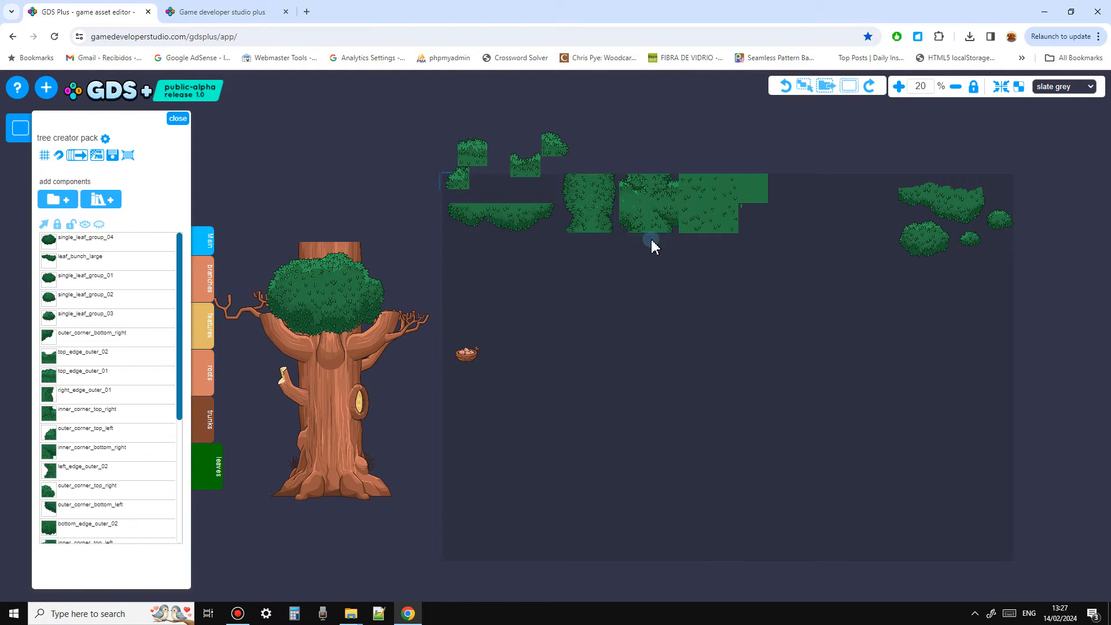
# Cover the right branch ends with leaf_bunch_large and the left ones with single_leaf_group_01
pyautogui.moveTo(963, 230); pyautogui.dragTo(420, 305)
pyautogui.hotkey('ctrl', 'Right')
pyautogui.moveTo(895, 248); pyautogui.dragTo(267, 318)
pyautogui.hotkey('ctrl', 'Right')
# Bring the small single_leaf_group_03 and single_leaf_group_02 closer to the tree, near the nest
pyautogui.moveTo(569, 427); pyautogui.dragTo(497, 418, button='middle')
pyautogui.moveTo(572, 314); pyautogui.dragTo(549, 316)
pyautogui.moveTo(849, 299); pyautogui.dragTo(765, 294, button='middle')
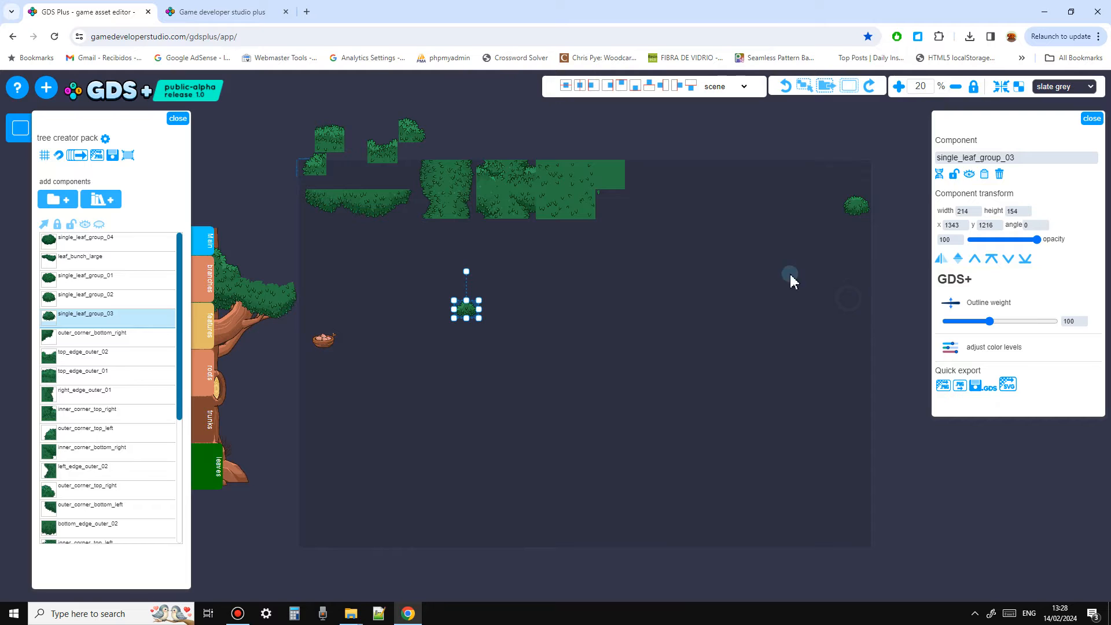
pyautogui.moveTo(856, 206); pyautogui.dragTo(397, 352)
pyautogui.moveTo(425, 436); pyautogui.dragTo(777, 497, button='middle')
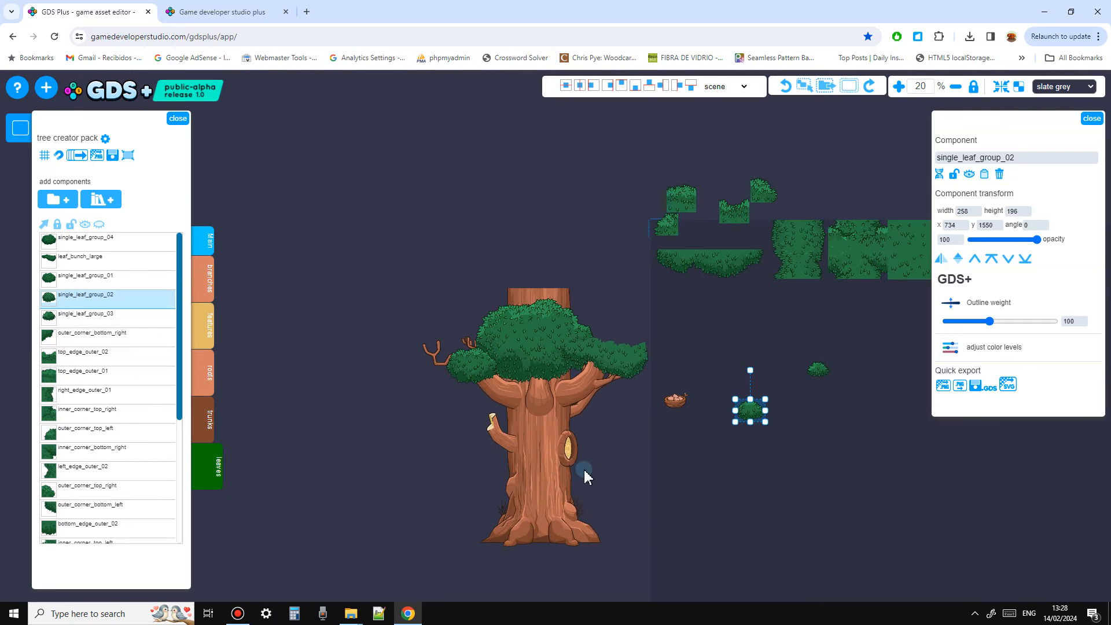
# Shift single_leaf_group_04 and single_leaf_group_01 up and outward so they cover the upper left branches
pyautogui.scroll(2, 573, 463)
pyautogui.moveTo(446, 307); pyautogui.dragTo(374, 251)
pyautogui.moveTo(533, 218); pyautogui.dragTo(430, 182)
pyautogui.moveTo(459, 283); pyautogui.dragTo(481, 303)
pyautogui.keyDown('ctrl'); pyautogui.click(482, 303); pyautogui.keyUp('ctrl')
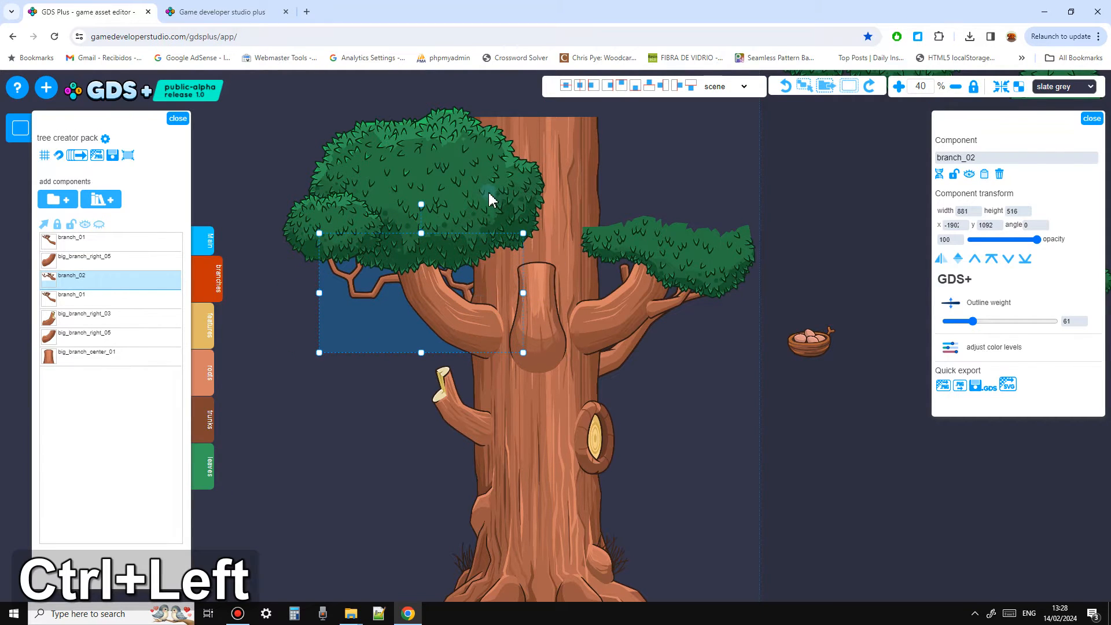
# Duplicate single_leaf_group_04 with the copy over the right branches, and place single_leaf_group_02 under the foliage's lower left edge
pyautogui.click(448, 215)
pyautogui.press('d')
pyautogui.moveTo(450, 199); pyautogui.dragTo(588, 237)
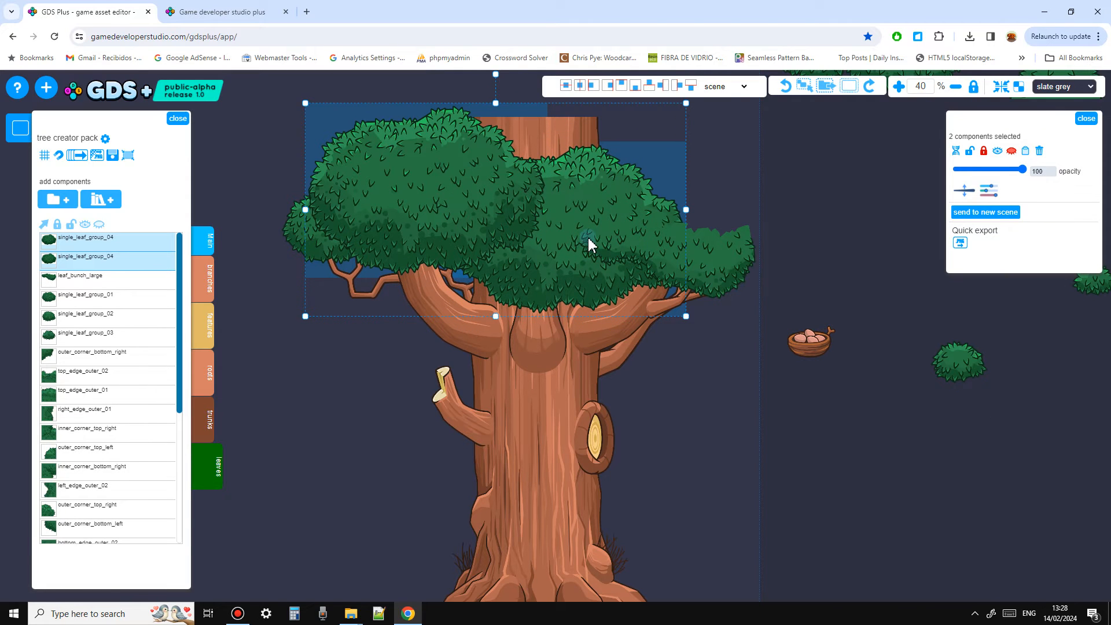
pyautogui.press('ctrl')
pyautogui.click(745, 369)
pyautogui.moveTo(975, 367); pyautogui.dragTo(357, 273)
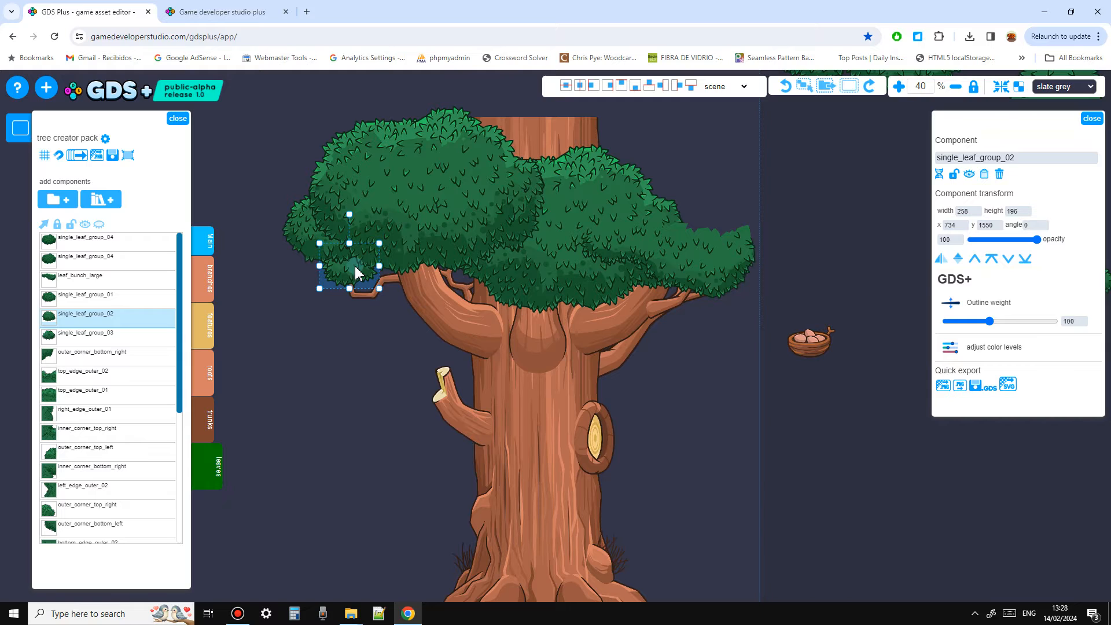
# Enlarge the right copy of single_leaf_group_04 to about 1319 by 952 and set its outline weight to 89
pyautogui.click(613, 237)
pyautogui.click(572, 175)
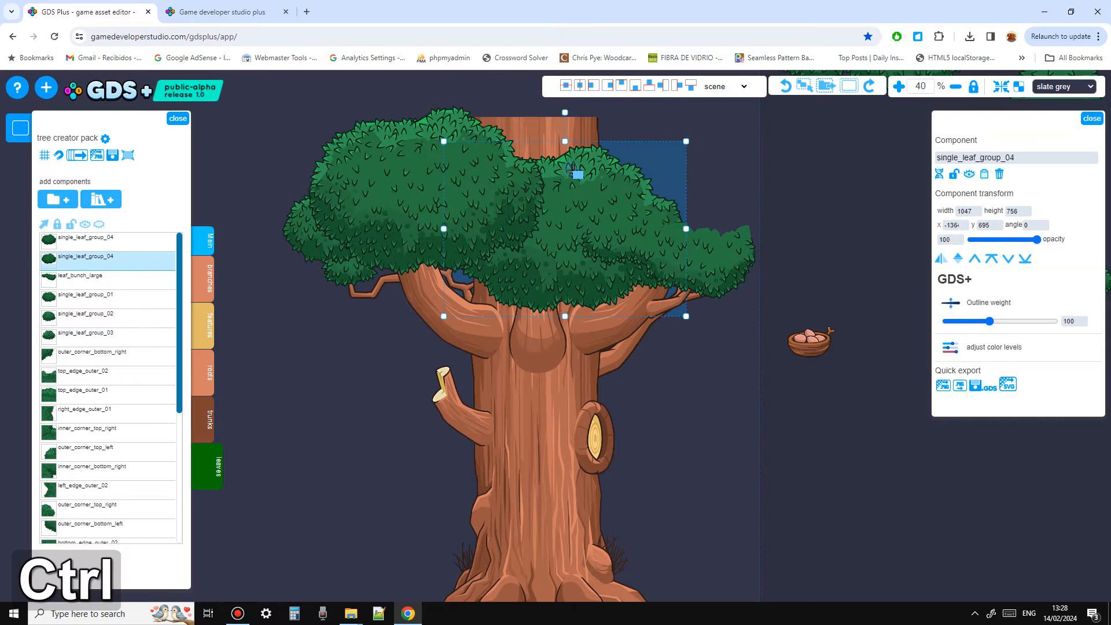
pyautogui.hotkey('ctrl', 'Right')
pyautogui.moveTo(686, 141); pyautogui.dragTo(752, 98)
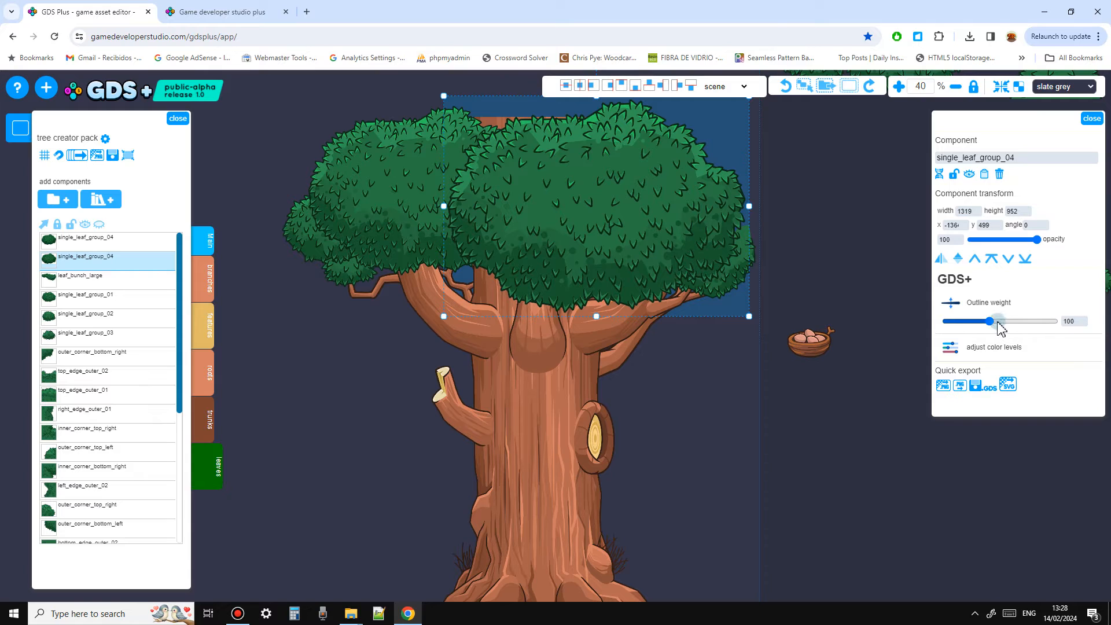
pyautogui.moveTo(990, 321); pyautogui.dragTo(990, 321)
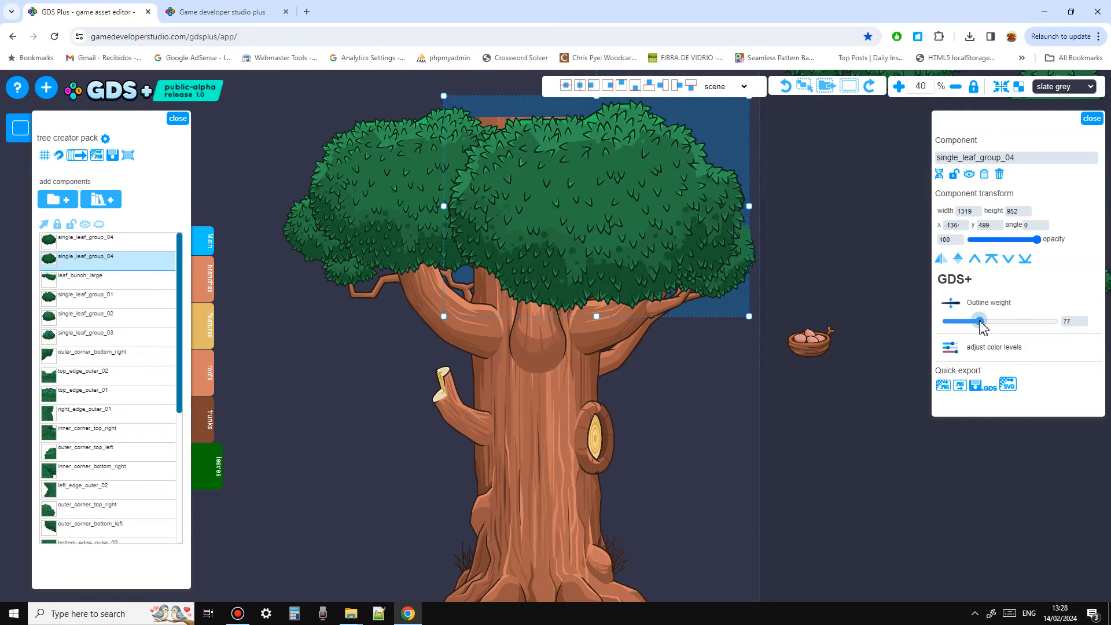
pyautogui.moveTo(971, 326)
pyautogui.mouseDown()
pyautogui.moveTo(957, 325)
pyautogui.moveTo(991, 330)
pyautogui.mouseUp()
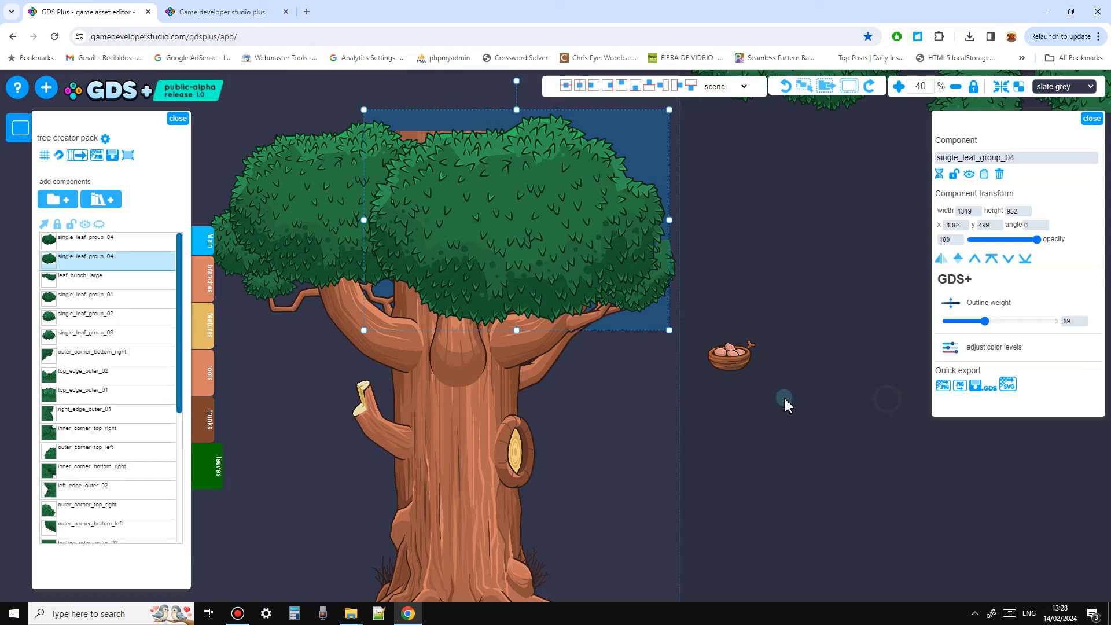
# Duplicate the enlarged single_leaf_group_04 three times and spread the copies over the crown's right, left and upper centre
pyautogui.press('d')
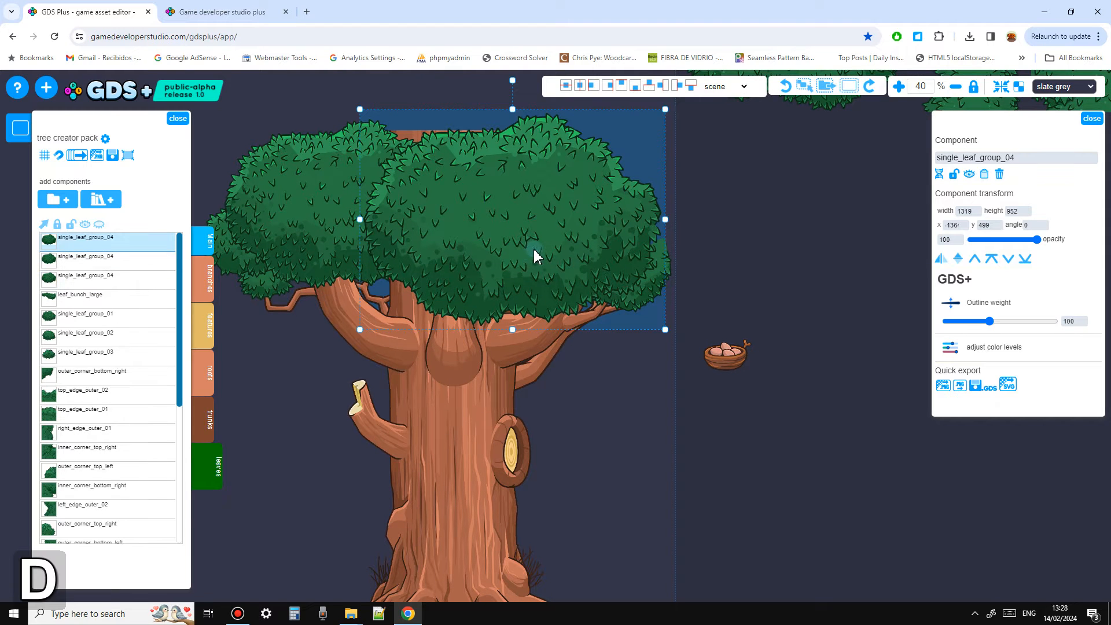
pyautogui.moveTo(588, 228); pyautogui.dragTo(729, 200)
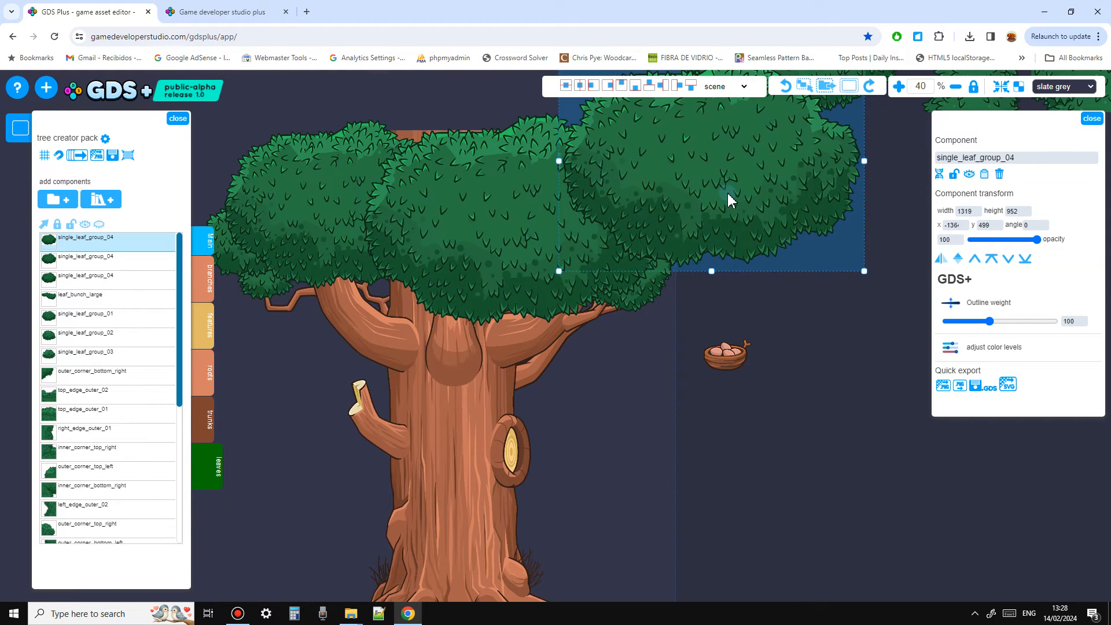
pyautogui.moveTo(813, 342); pyautogui.dragTo(795, 429, button='middle')
pyautogui.press('d')
pyautogui.moveTo(733, 277); pyautogui.dragTo(345, 250)
pyautogui.press('d')
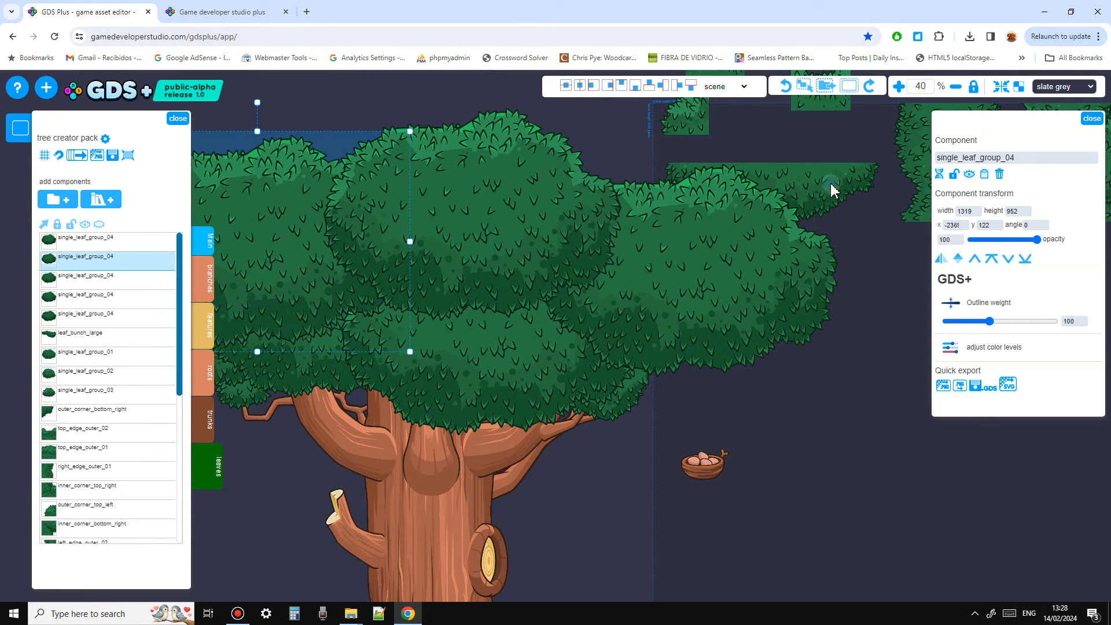
# Examine the crown, branches and trunk up close and the tree as a whole
pyautogui.click(828, 202)
pyautogui.scroll(-3, 523, 273)
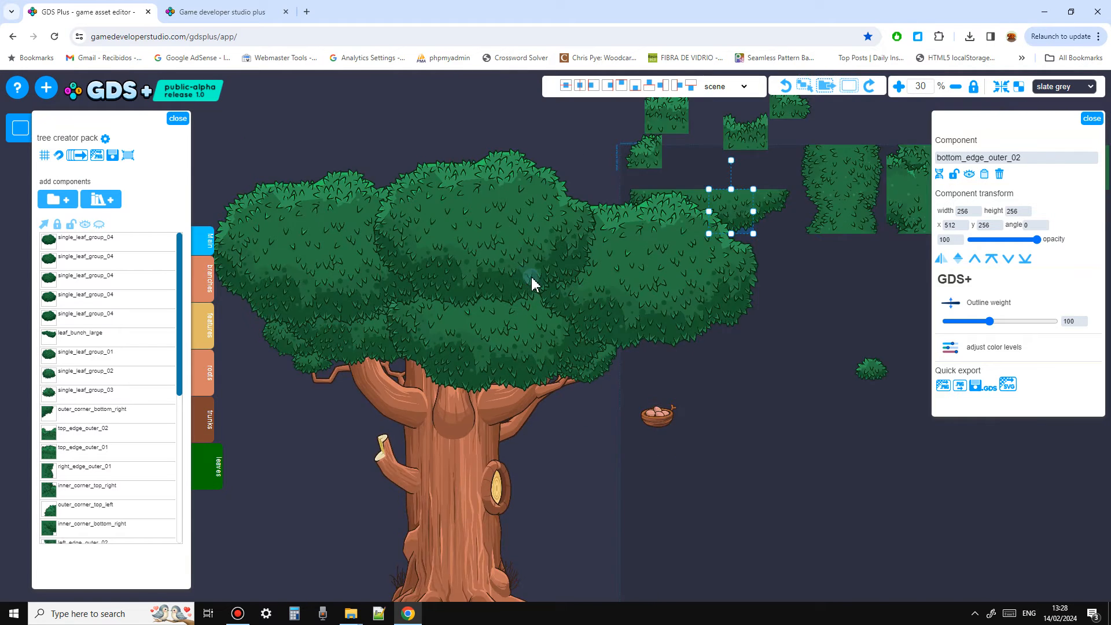
pyautogui.click(658, 381)
pyautogui.moveTo(641, 385); pyautogui.dragTo(638, 397, button='middle')
pyautogui.scroll(1, 573, 376)
pyautogui.scroll(3, 571, 376)
pyautogui.moveTo(524, 253); pyautogui.dragTo(802, 449, button='middle')
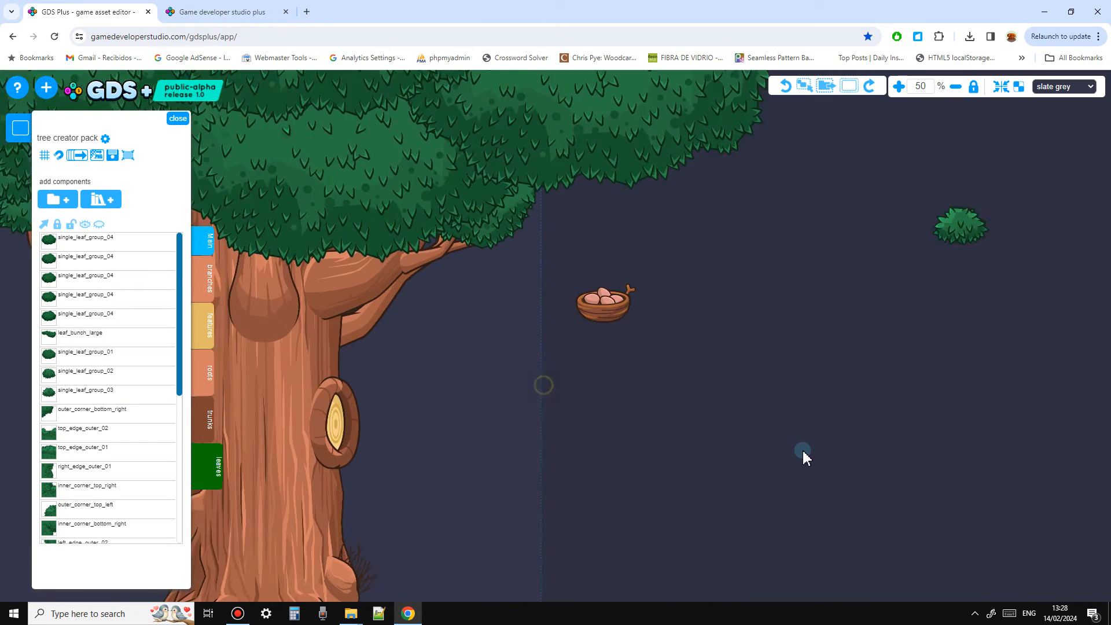
pyautogui.keyDown('ctrl'); pyautogui.scroll(-2, 566, 318); pyautogui.keyUp('ctrl')
pyautogui.moveTo(663, 412); pyautogui.dragTo(645, 404, button='middle')
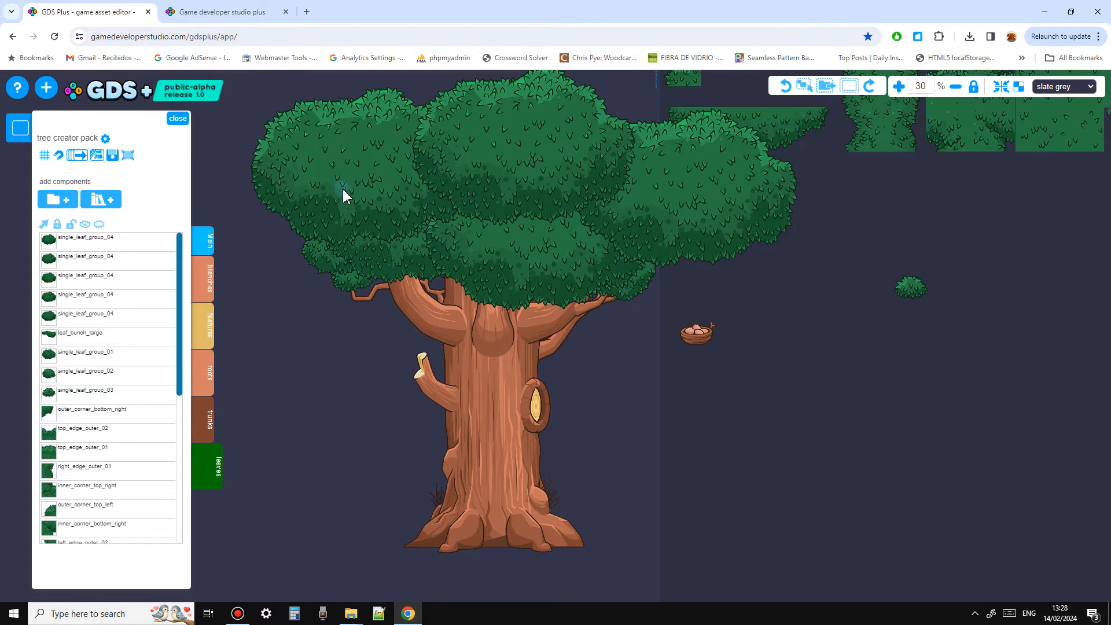
# Move the nest down beside the right side of the trunk, level with the knot hole
pyautogui.moveTo(701, 391); pyautogui.dragTo(642, 400, button='middle')
pyautogui.moveTo(639, 345); pyautogui.dragTo(584, 440)
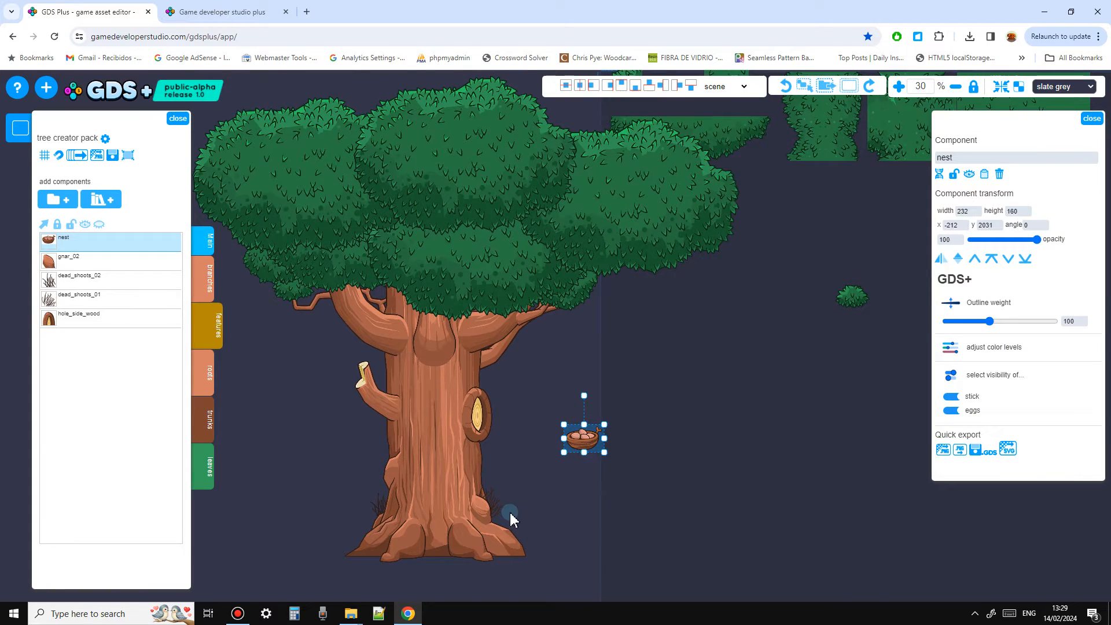
pyautogui.moveTo(517, 504); pyautogui.dragTo(537, 468, button='middle')
# Attach a horizontally mirrored duplicate of branch_02 to the trunk's right edge, moving hole_side_wood down beneath it
pyautogui.click(338, 259)
pyautogui.press('d')
pyautogui.moveTo(343, 281); pyautogui.dragTo(412, 368)
pyautogui.press('h')
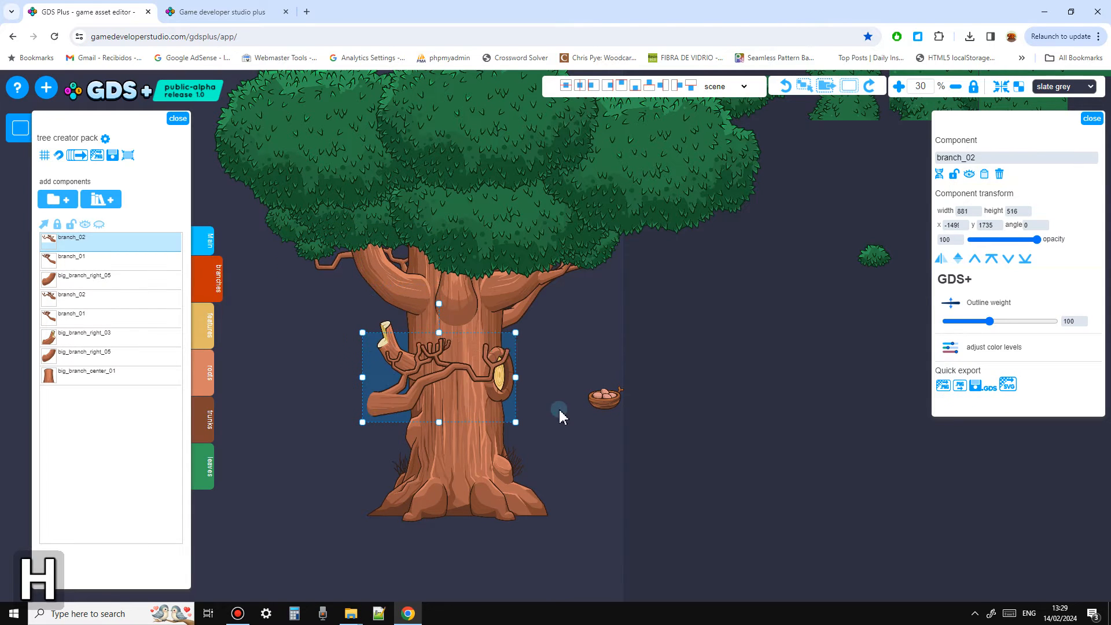
pyautogui.moveTo(425, 406); pyautogui.dragTo(499, 447)
pyautogui.click(515, 376)
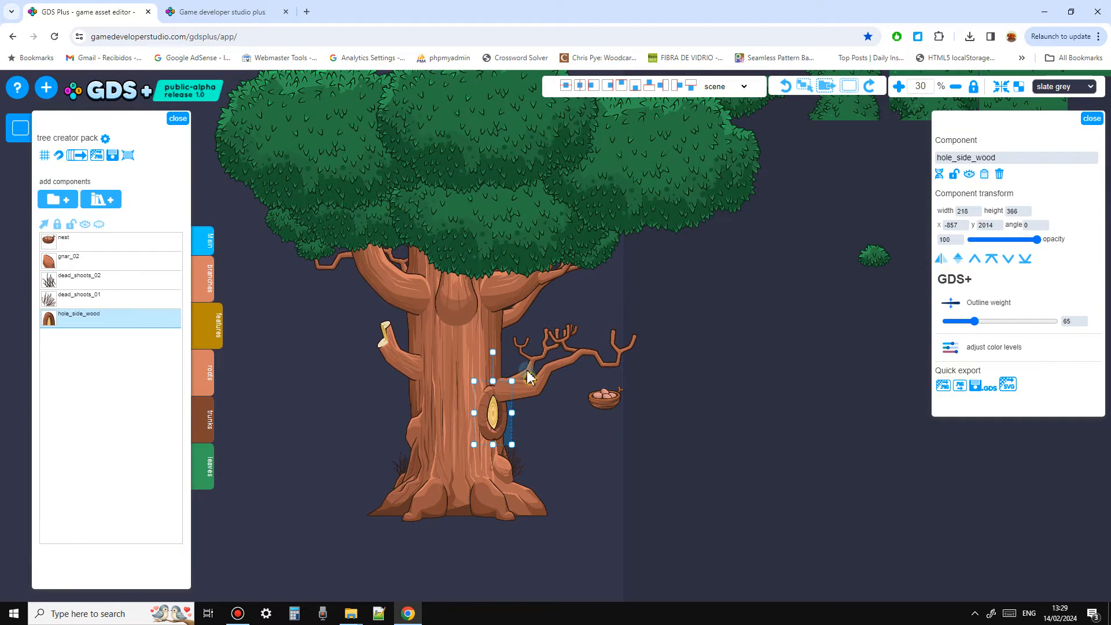
pyautogui.moveTo(526, 367); pyautogui.dragTo(519, 352)
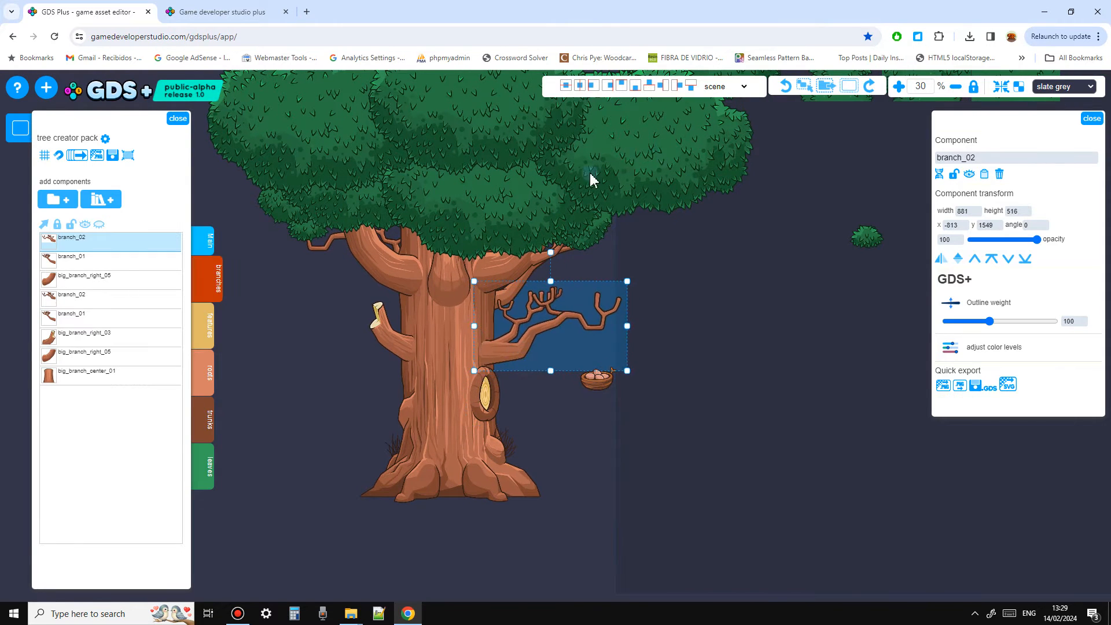
# Place single_leaf_group_01 in front of the right-hand branch's inner twigs and set a duplicate aside in the empty space to the right
pyautogui.moveTo(288, 217); pyautogui.dragTo(519, 311)
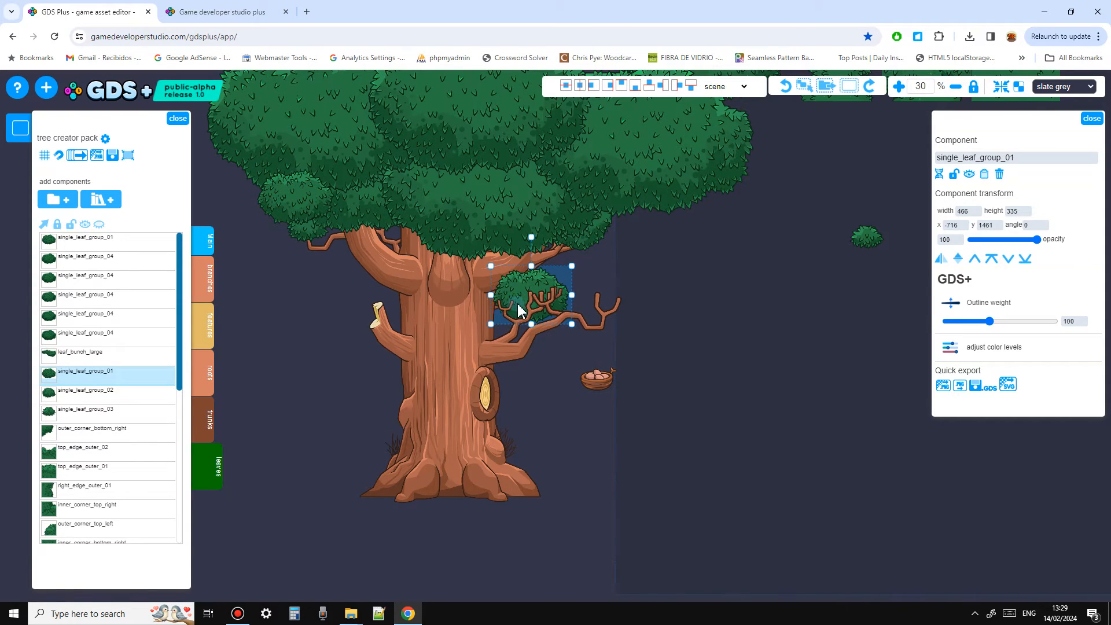
pyautogui.hotkey('ctrl', 'Right')
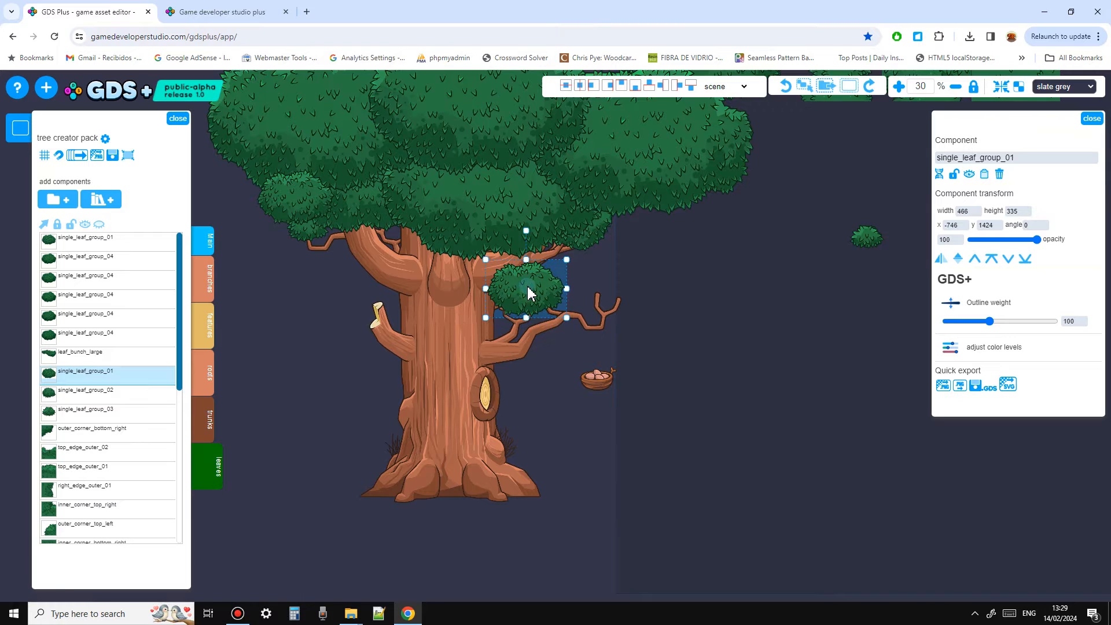
pyautogui.press('d')
pyautogui.moveTo(529, 293); pyautogui.dragTo(737, 320)
# Move the small single_leaf_group_03 to the right-hand branch's tip and set the nest in front of it on the fork
pyautogui.click(607, 385)
pyautogui.moveTo(863, 235); pyautogui.dragTo(590, 307)
pyautogui.hotkey('ctrl', 'Right')
pyautogui.moveTo(602, 379); pyautogui.dragTo(614, 302)
pyautogui.hotkey('ctrl', 'Right')
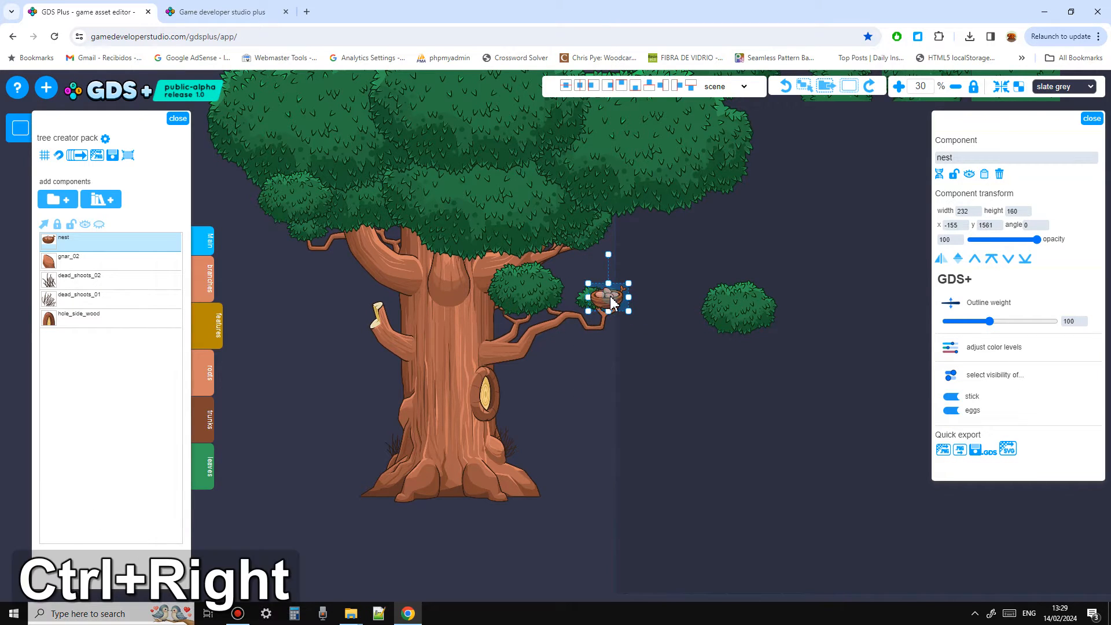
# Enlarge the nest to about 317 by 219, tilt it to -14 degrees and seat it on the branch tip
pyautogui.scroll(4, 614, 255)
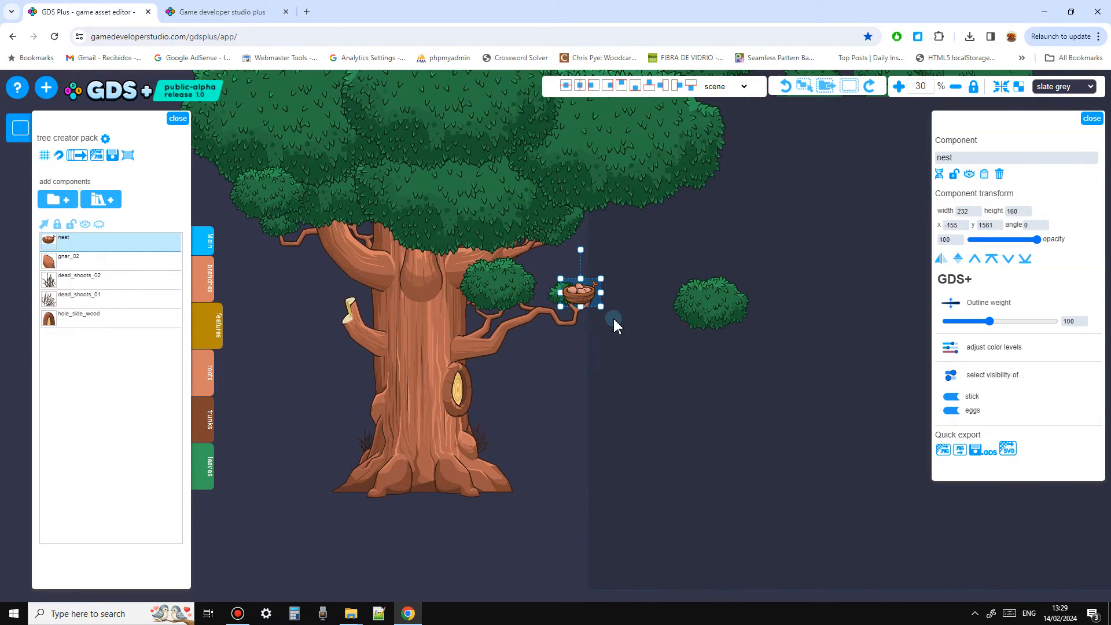
pyautogui.scroll(1, 607, 325)
pyautogui.moveTo(602, 226); pyautogui.dragTo(625, 201)
pyautogui.moveTo(564, 252); pyautogui.dragTo(555, 259)
pyautogui.moveTo(562, 194); pyautogui.dragTo(542, 196)
pyautogui.click(741, 459)
pyautogui.click(552, 280)
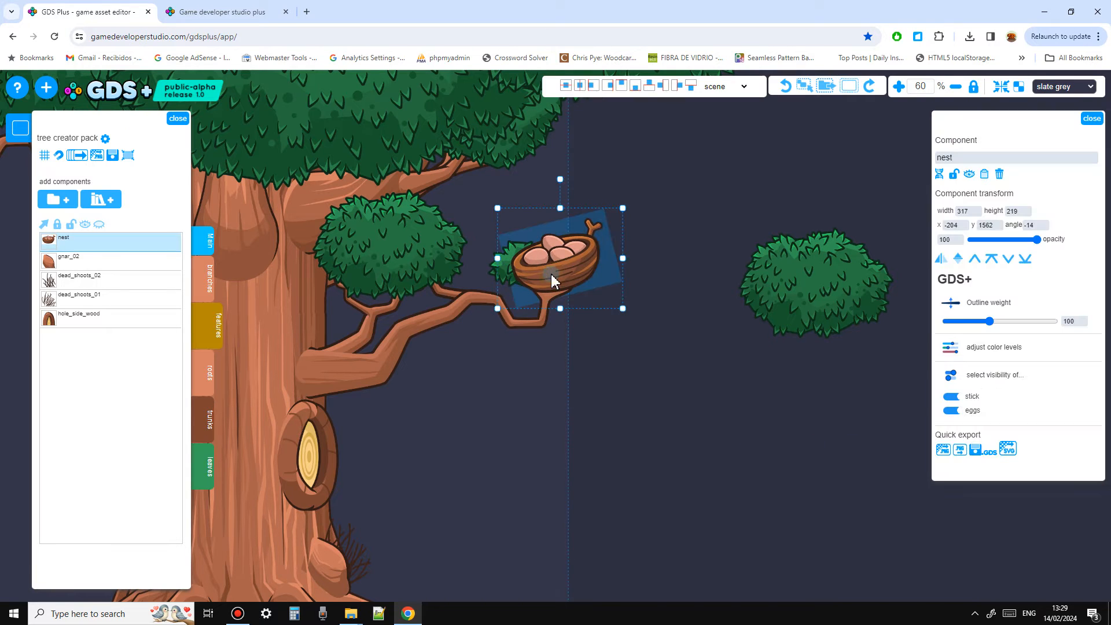
# Recolour the nest's eggs purple with hue 273, saturation 0.951 and luminosity 5.2
pyautogui.click(959, 353)
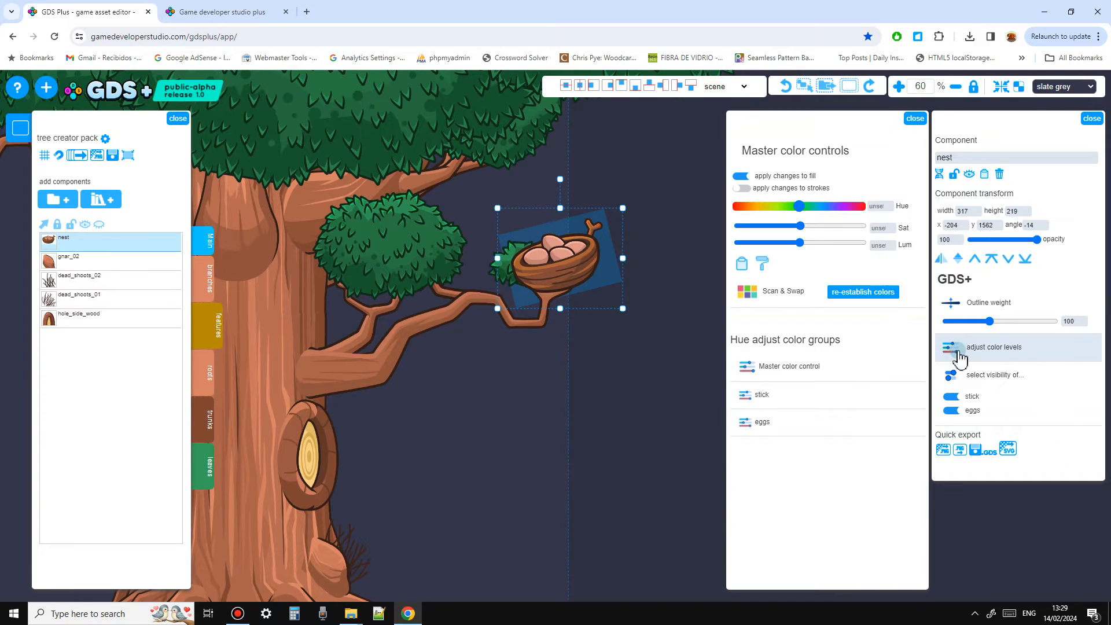
pyautogui.click(796, 427)
pyautogui.moveTo(800, 208); pyautogui.dragTo(741, 207)
pyautogui.moveTo(800, 227); pyautogui.dragTo(856, 226)
pyautogui.moveTo(741, 212); pyautogui.dragTo(720, 205)
pyautogui.moveTo(800, 242); pyautogui.dragTo(837, 218)
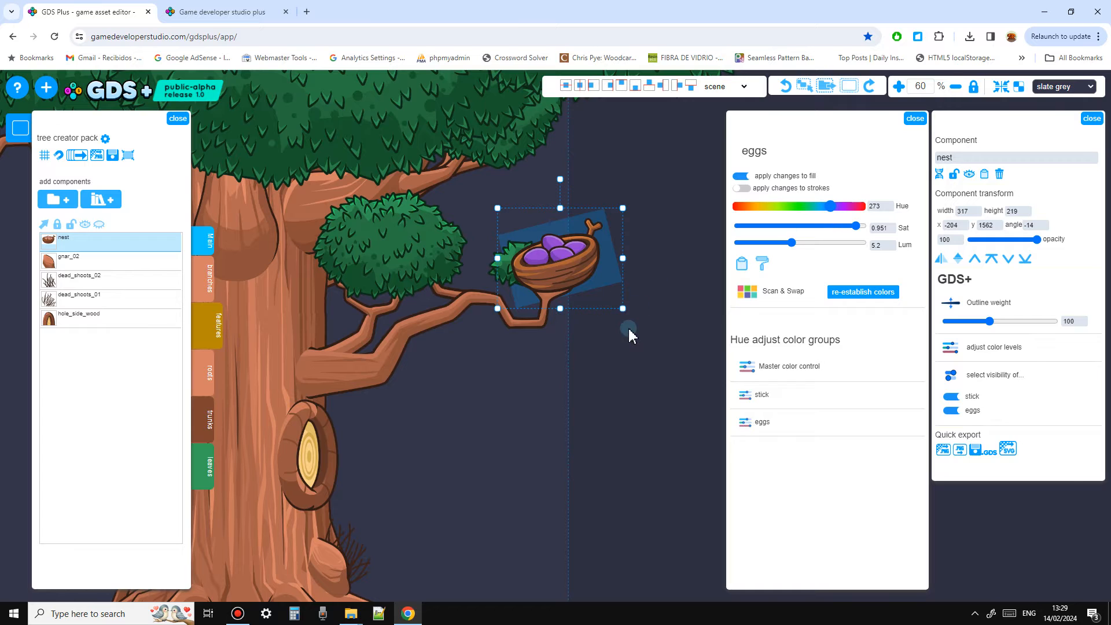
pyautogui.click(915, 119)
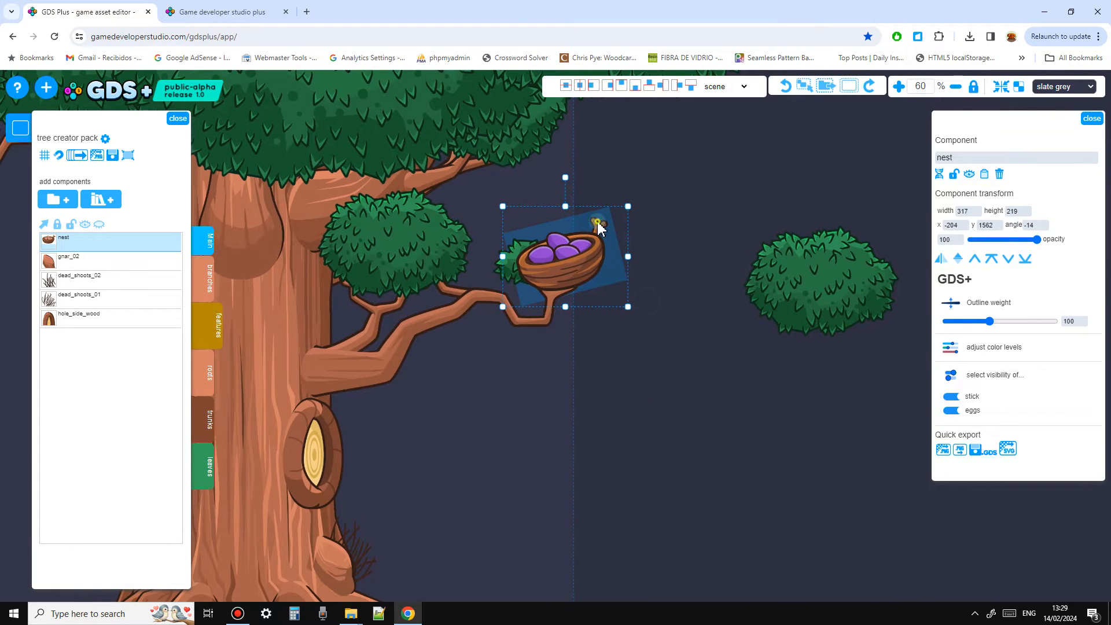
# Hide the nest's stick and shift the spare single_leaf_group_01 up and closer to the nest
pyautogui.click(732, 412)
pyautogui.click(588, 254)
pyautogui.click(797, 466)
pyautogui.moveTo(758, 456); pyautogui.dragTo(807, 450)
pyautogui.click(870, 288)
pyautogui.moveTo(869, 288); pyautogui.dragTo(827, 267)
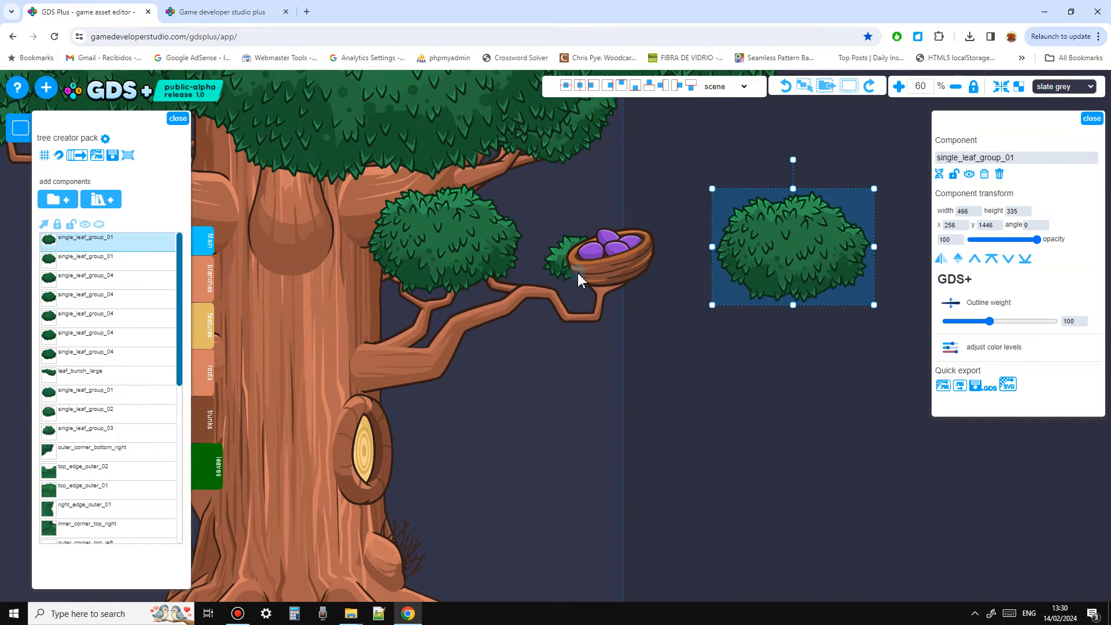
# Duplicate the small single_leaf_group_03, size the copy to about 287 by 207, place it behind the nest and slightly reduce its outline weight
pyautogui.click(560, 268)
pyautogui.press('d')
pyautogui.moveTo(554, 269); pyautogui.dragTo(587, 241)
pyautogui.moveTo(646, 207); pyautogui.dragTo(670, 204)
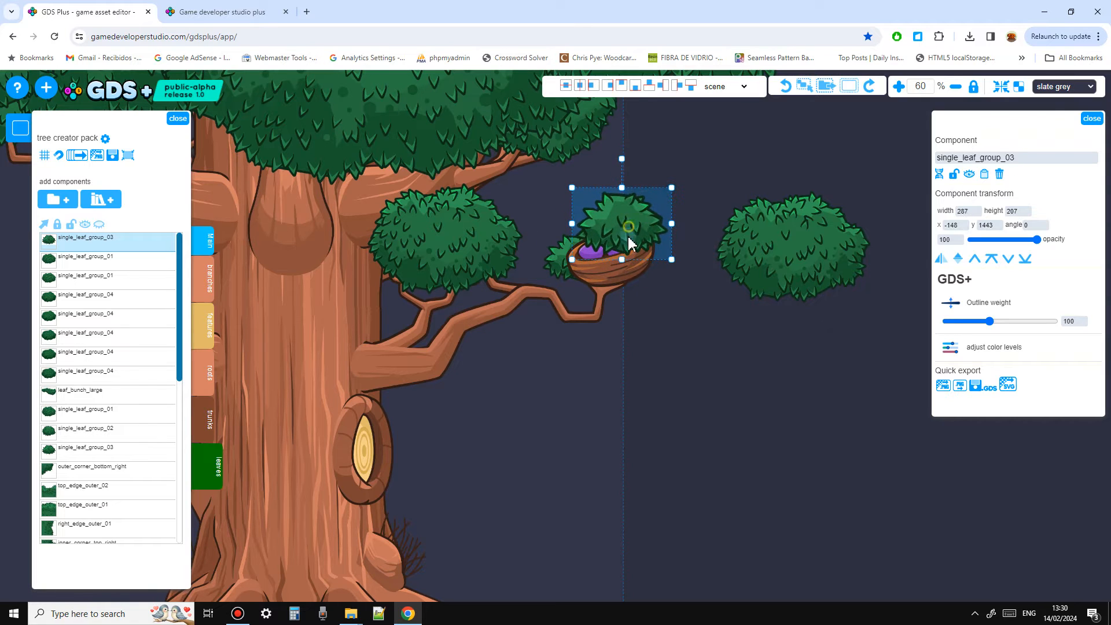
pyautogui.hotkey('ctrl', 'Left')
pyautogui.moveTo(987, 322); pyautogui.dragTo(984, 322)
pyautogui.click(671, 440)
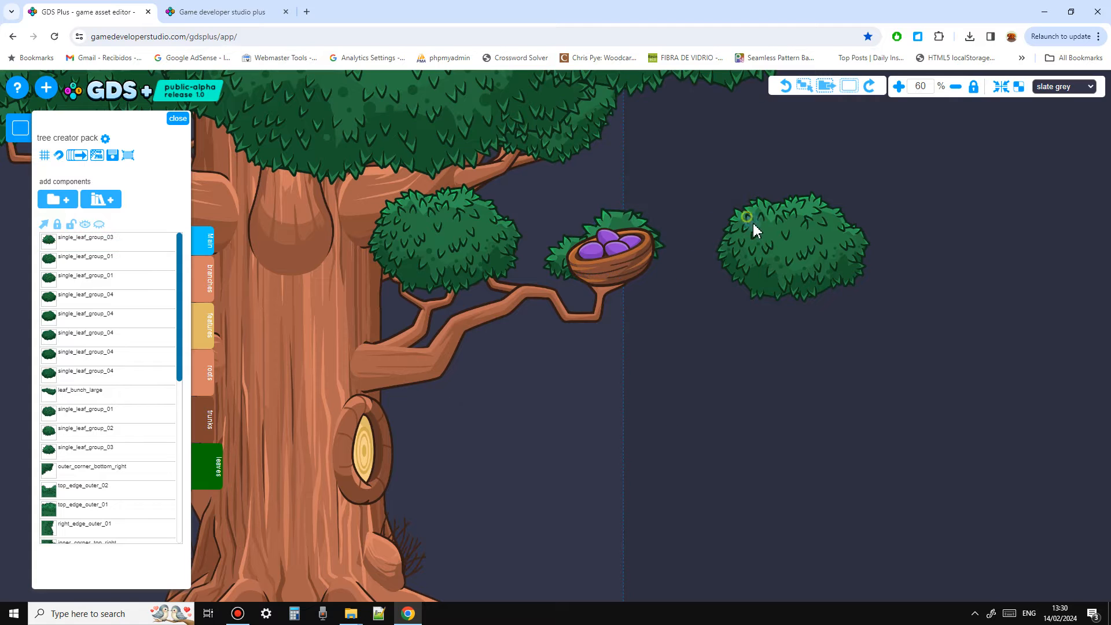
# Delete the spare single_leaf_group_01 and the block of unused leaf tiles to the right of the tree
pyautogui.moveTo(754, 226); pyautogui.dragTo(779, 256)
pyautogui.press('Delete')
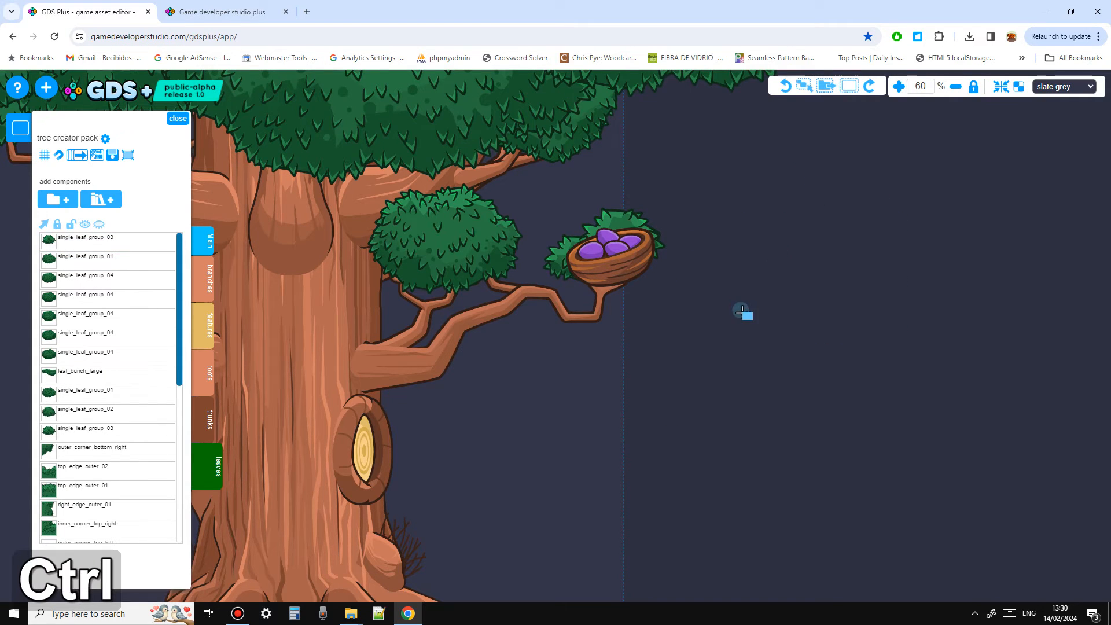
pyautogui.keyDown('ctrl'); pyautogui.scroll(-2, 740, 337); pyautogui.keyUp('ctrl')
pyautogui.keyDown('ctrl'); pyautogui.scroll(-1, 632, 388); pyautogui.keyUp('ctrl')
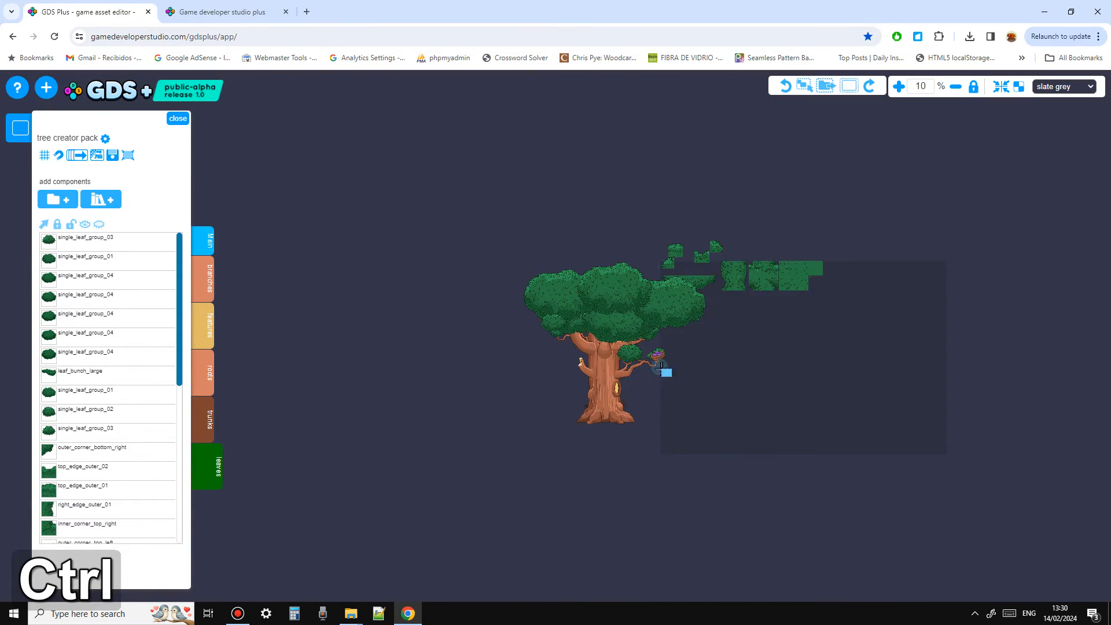
pyautogui.keyDown('ctrl'); pyautogui.moveTo(1000, 302); pyautogui.dragTo(669, 132); pyautogui.keyUp('ctrl')
pyautogui.press('Delete')
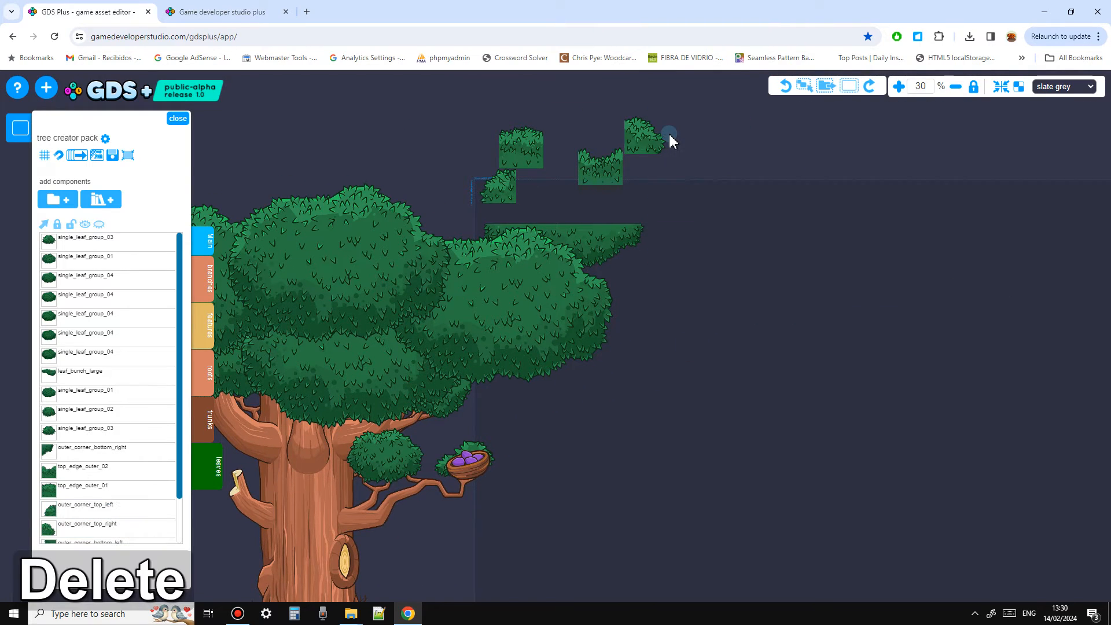
# Delete the remaining unused top-edge, bottom-edge and outer-corner leaf tiles around the crown's upper right
pyautogui.keyDown('ctrl'); pyautogui.moveTo(573, 132); pyautogui.dragTo(474, 113); pyautogui.keyUp('ctrl')
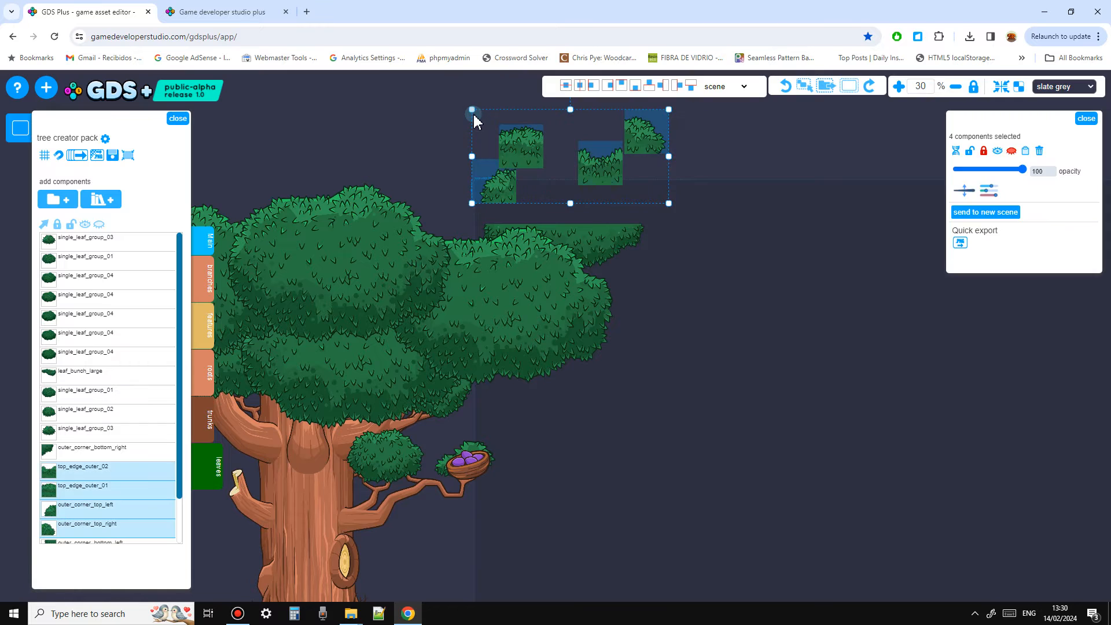
pyautogui.press('Delete')
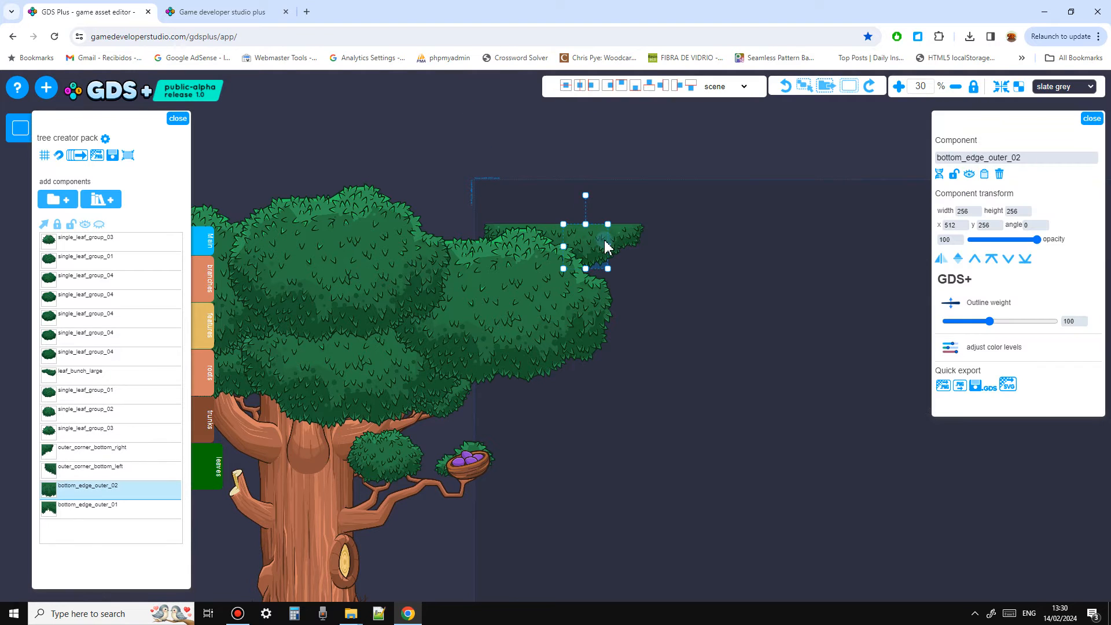
pyautogui.keyDown('shift'); pyautogui.click(625, 236); pyautogui.keyUp('shift')
pyautogui.press('Delete')
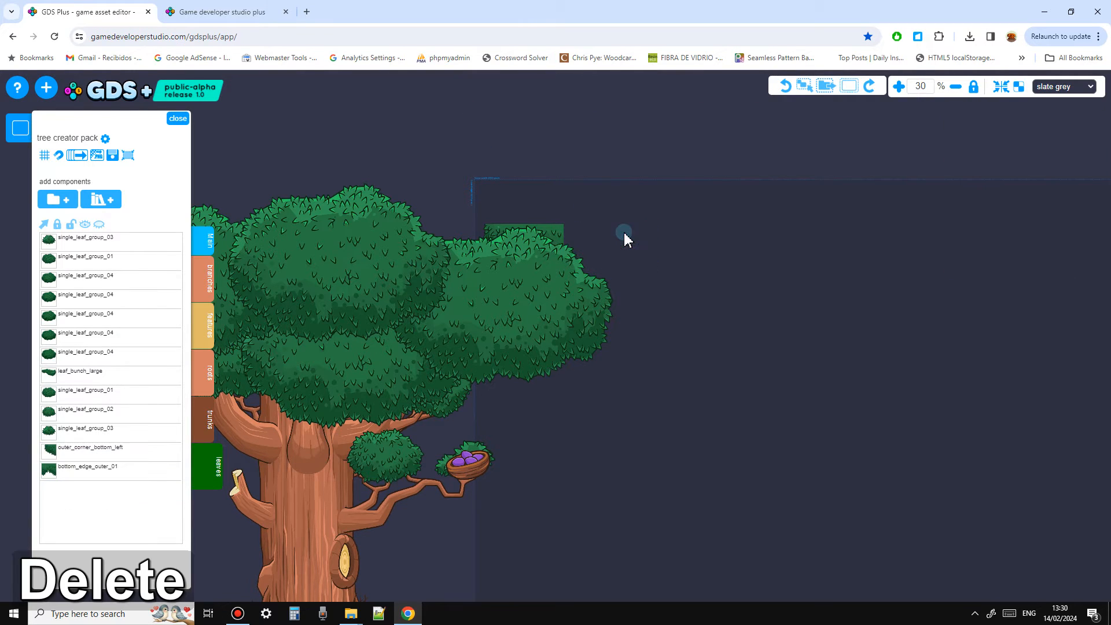
pyautogui.moveTo(560, 226); pyautogui.dragTo(589, 143)
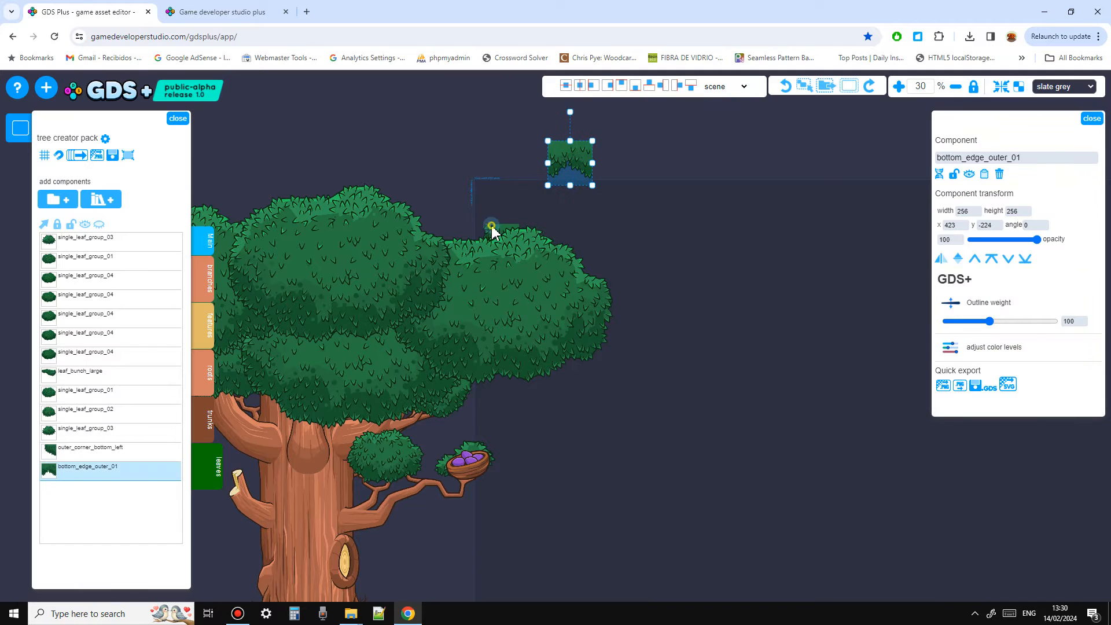
pyautogui.moveTo(492, 231); pyautogui.dragTo(512, 165)
pyautogui.keyDown('ctrl'); pyautogui.moveTo(646, 192); pyautogui.dragTo(502, 119); pyautogui.keyUp('ctrl')
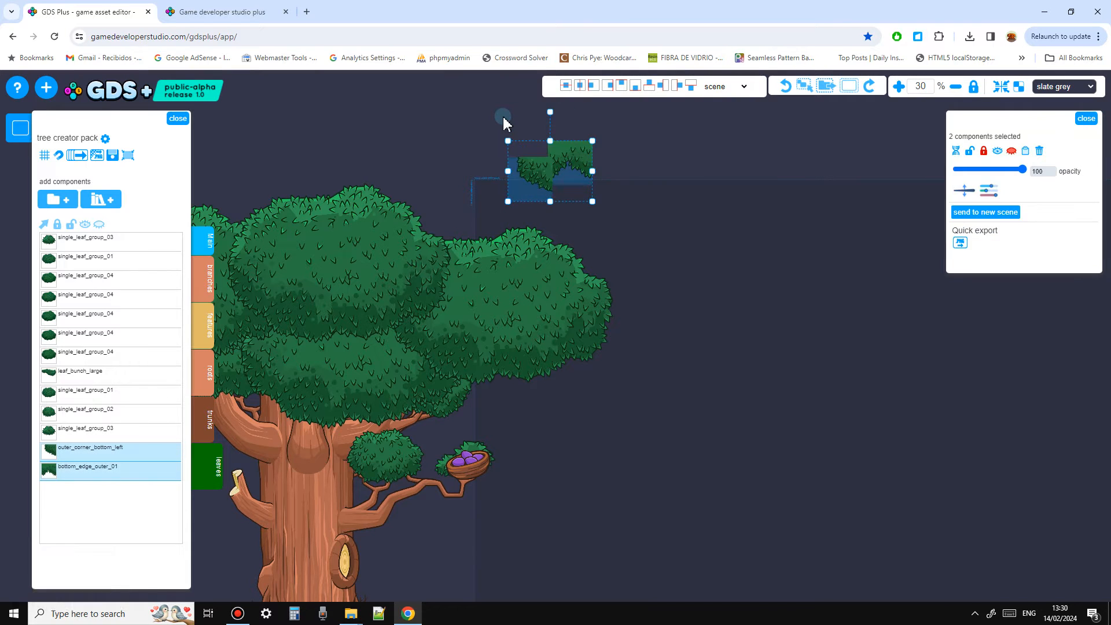
pyautogui.press('Delete')
# Fit the scene's bounds to the assembled tree
pyautogui.keyDown('ctrl'); pyautogui.scroll(-2, 727, 359); pyautogui.keyUp('ctrl')
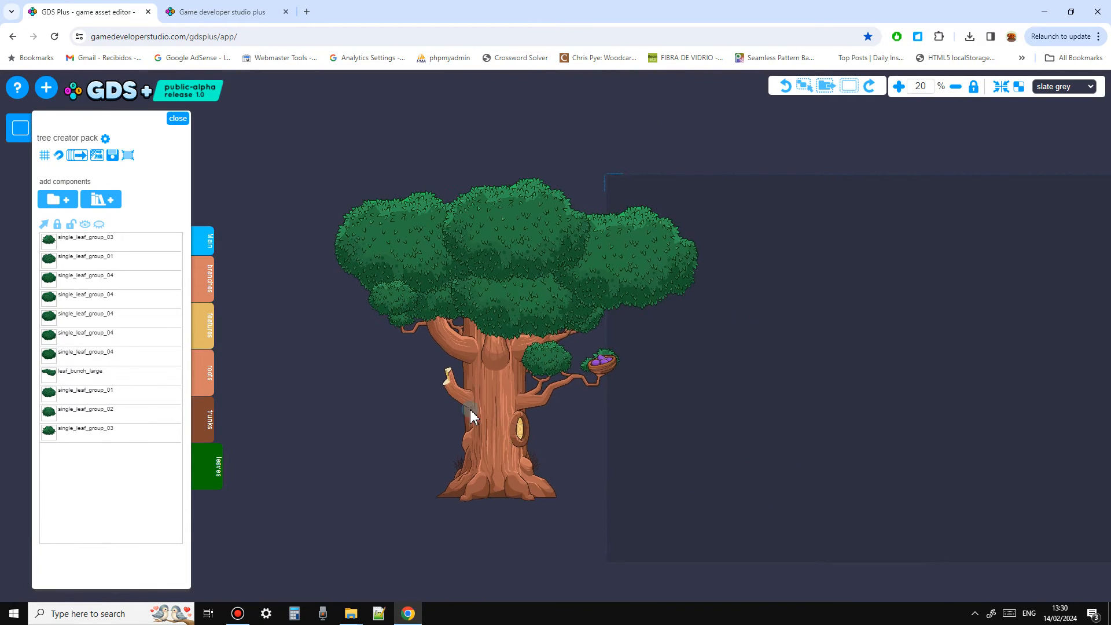
pyautogui.keyDown('ctrl'); pyautogui.scroll(3, 637, 478); pyautogui.keyUp('ctrl')
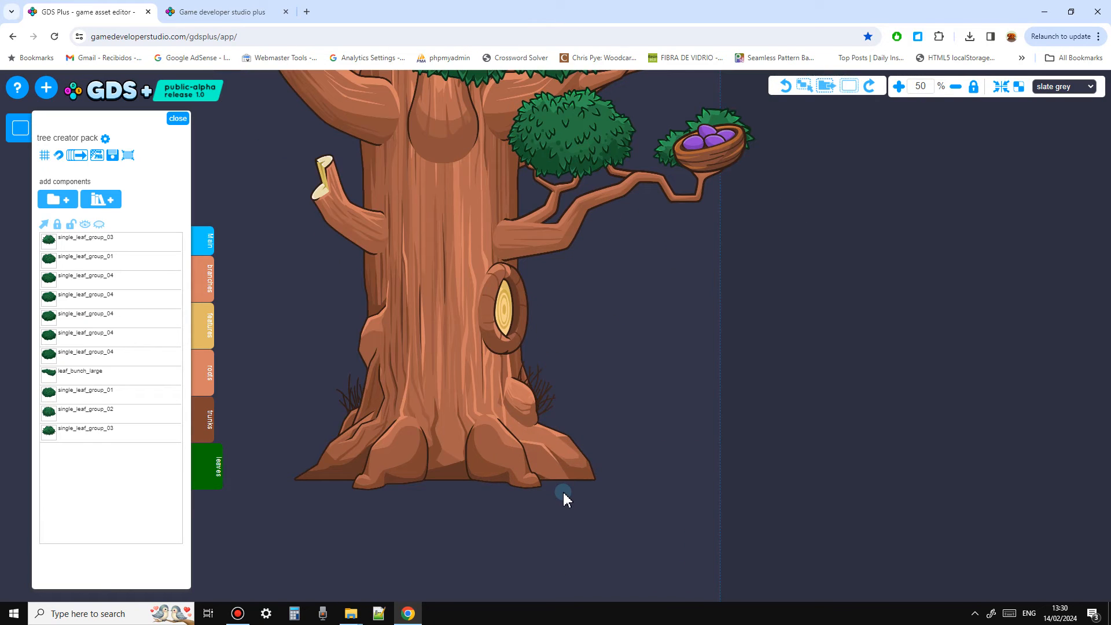
pyautogui.keyDown('ctrl'); pyautogui.scroll(-3, 563, 491); pyautogui.keyUp('ctrl')
pyautogui.keyDown('ctrl'); pyautogui.scroll(1, 687, 532); pyautogui.keyUp('ctrl')
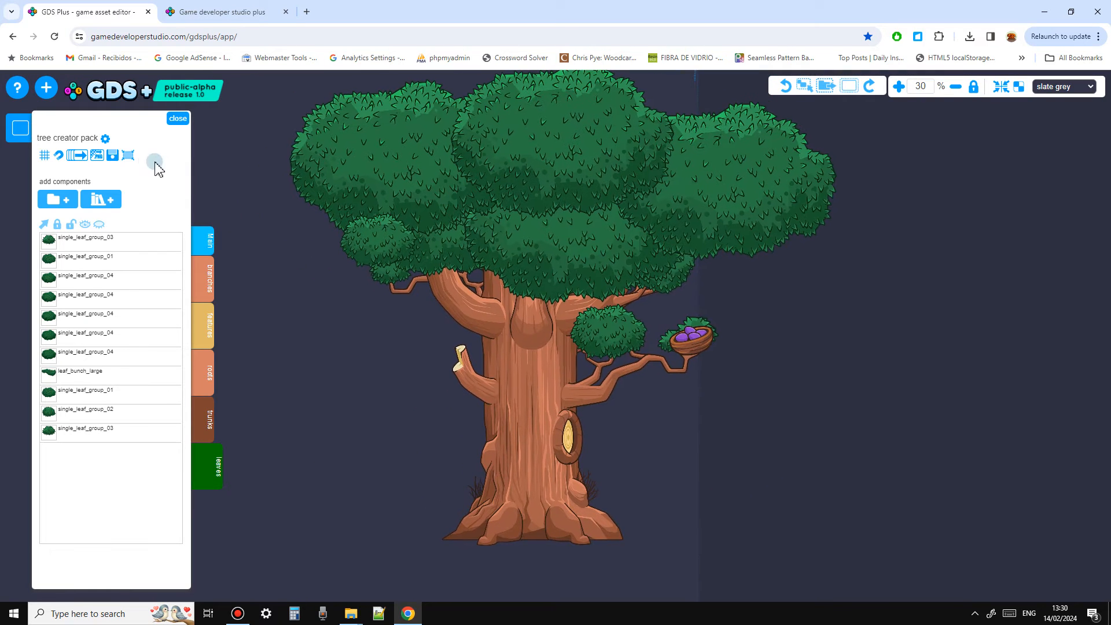
pyautogui.moveTo(253, 214); pyautogui.dragTo(292, 283, button='middle')
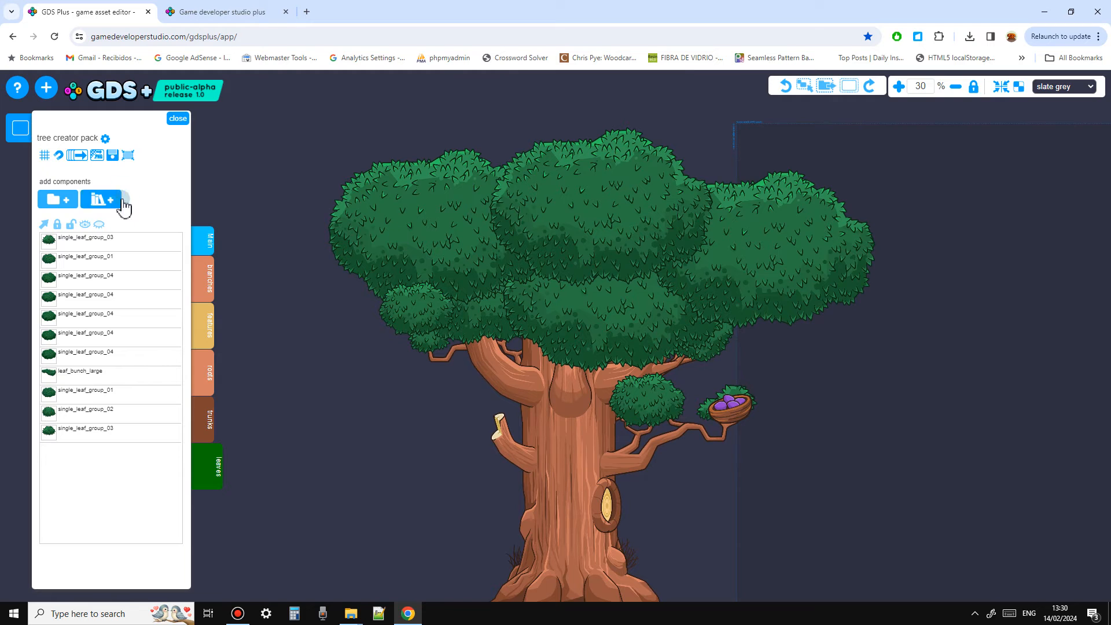
pyautogui.click(127, 156)
# Check the scene's width and height labels and how its frame encloses the whole tree
pyautogui.keyDown('ctrl'); pyautogui.scroll(5, 609, 186); pyautogui.keyUp('ctrl')
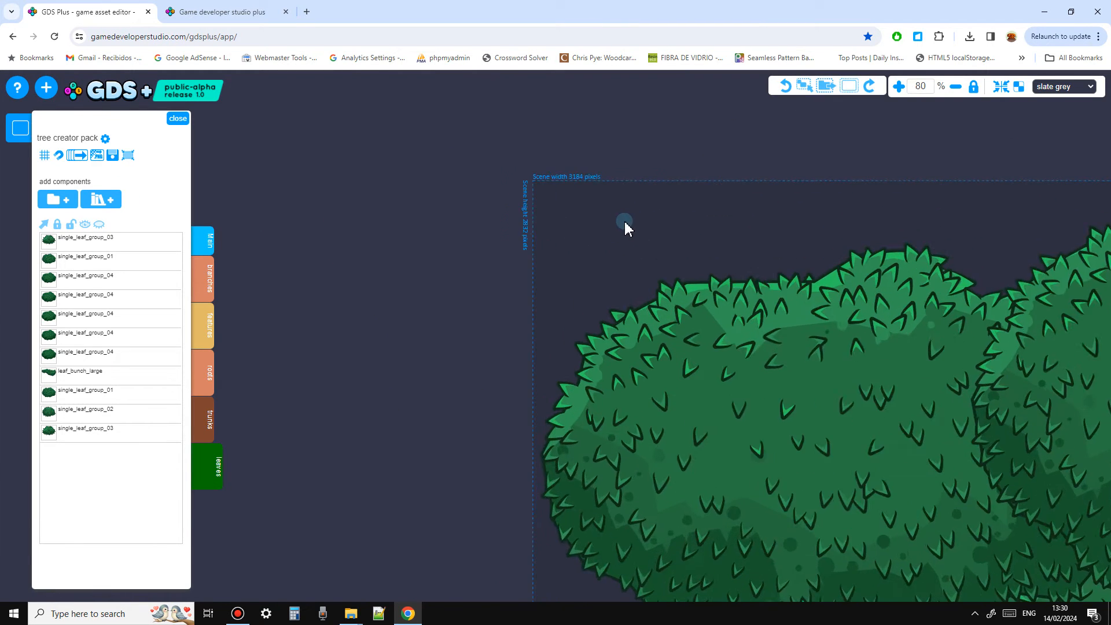
pyautogui.keyDown('ctrl'); pyautogui.scroll(4, 628, 228); pyautogui.keyUp('ctrl')
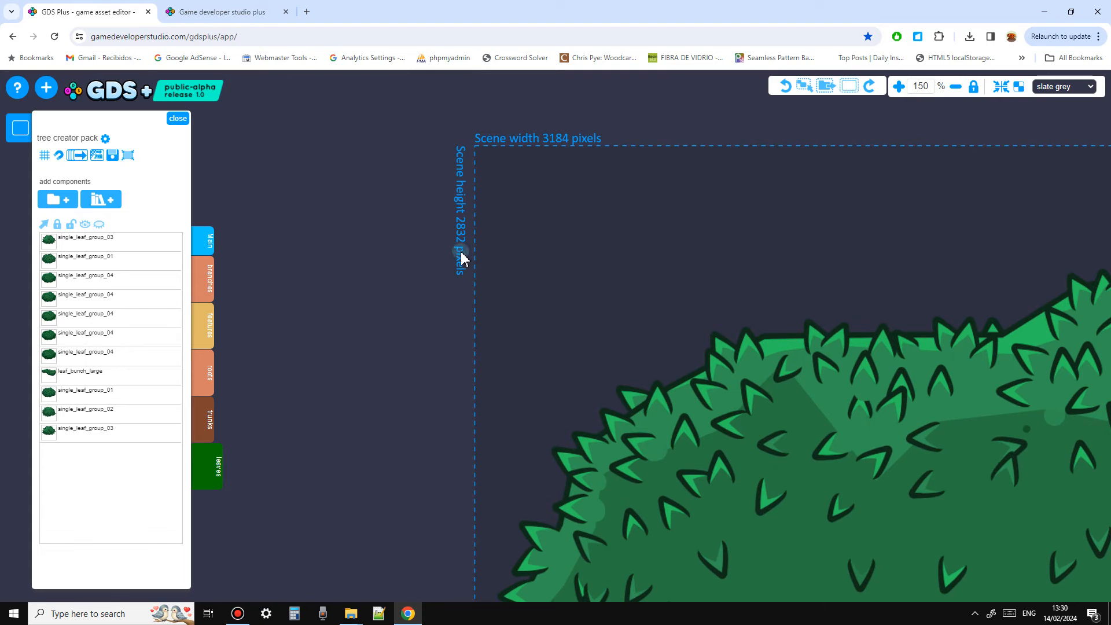
pyautogui.keyDown('ctrl'); pyautogui.scroll(-8, 477, 255); pyautogui.keyUp('ctrl')
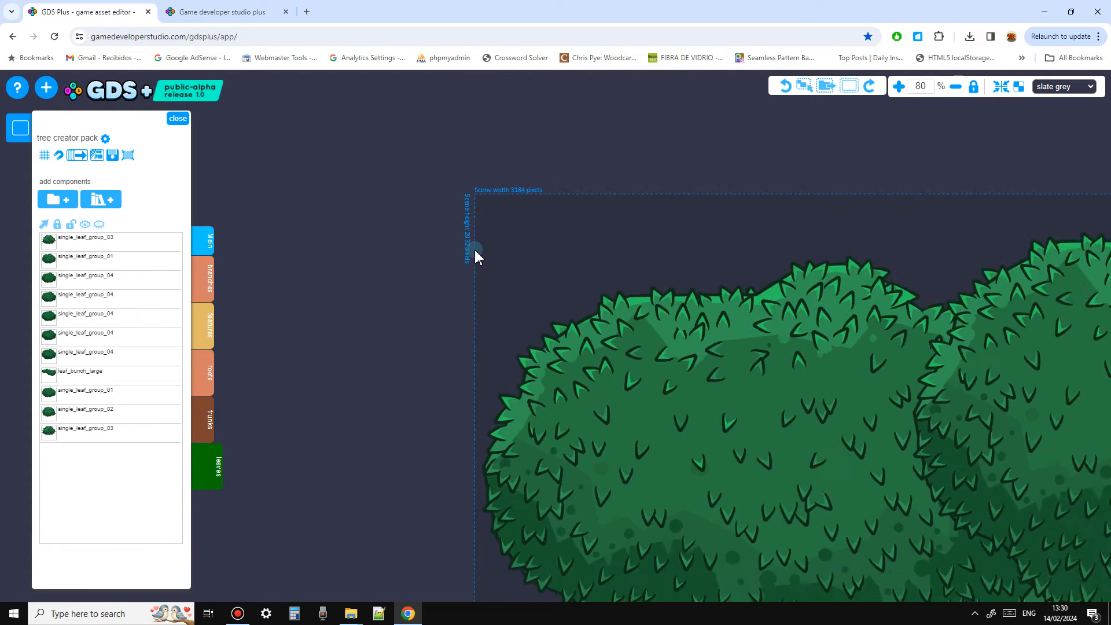
pyautogui.scroll(-1, 474, 249)
pyautogui.moveTo(494, 407); pyautogui.dragTo(436, 335, button='middle')
pyautogui.scroll(1, 557, 423)
pyautogui.moveTo(856, 448); pyautogui.dragTo(795, 509, button='middle')
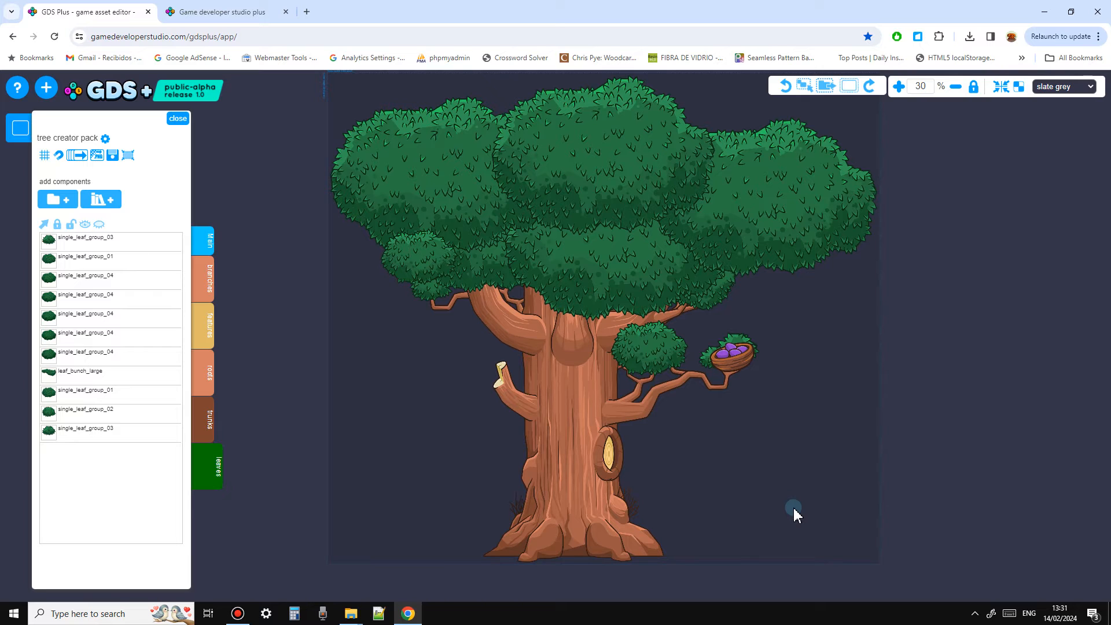
# Export the scene as the PNG image "tree creator pack.png" into the Desktop's BIG_TREES folder
pyautogui.press('e')
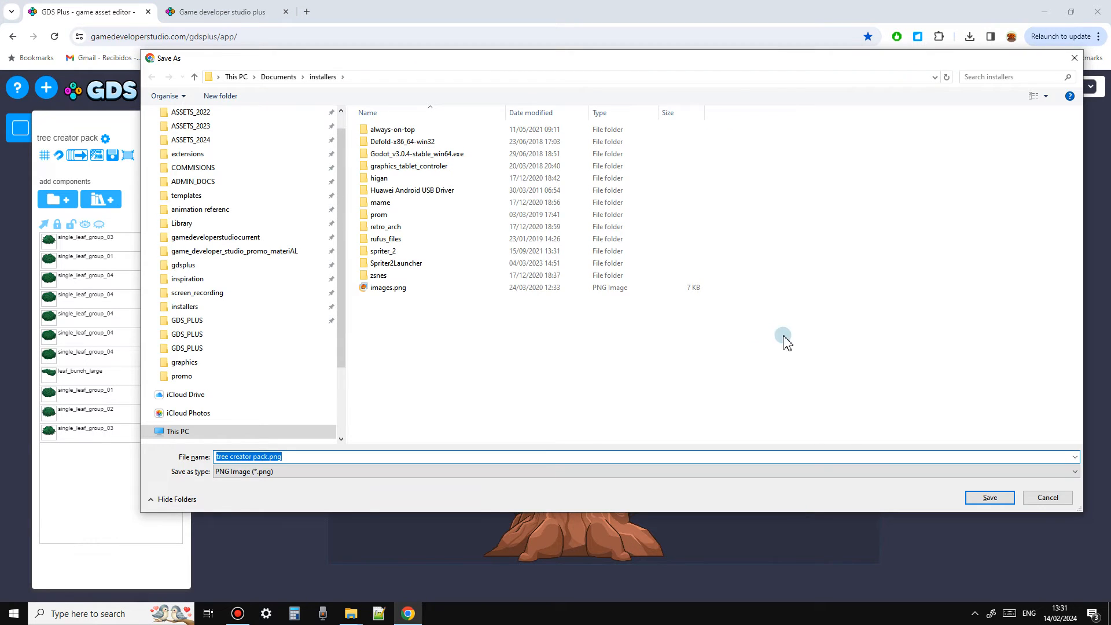
pyautogui.click(184, 377)
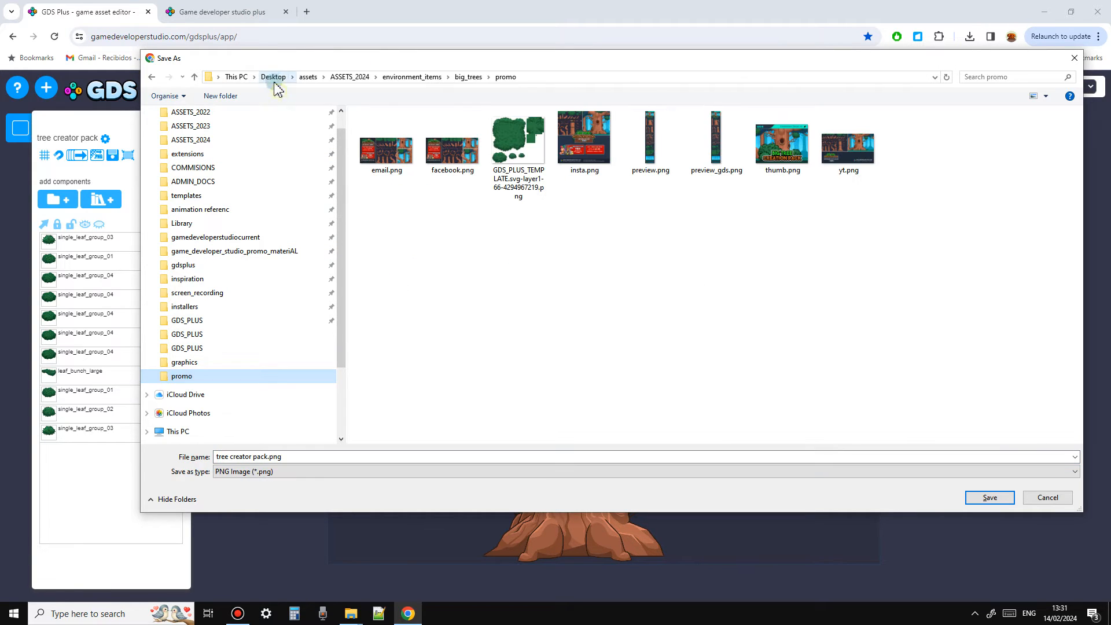
pyautogui.click(274, 77)
pyautogui.doubleClick(423, 122)
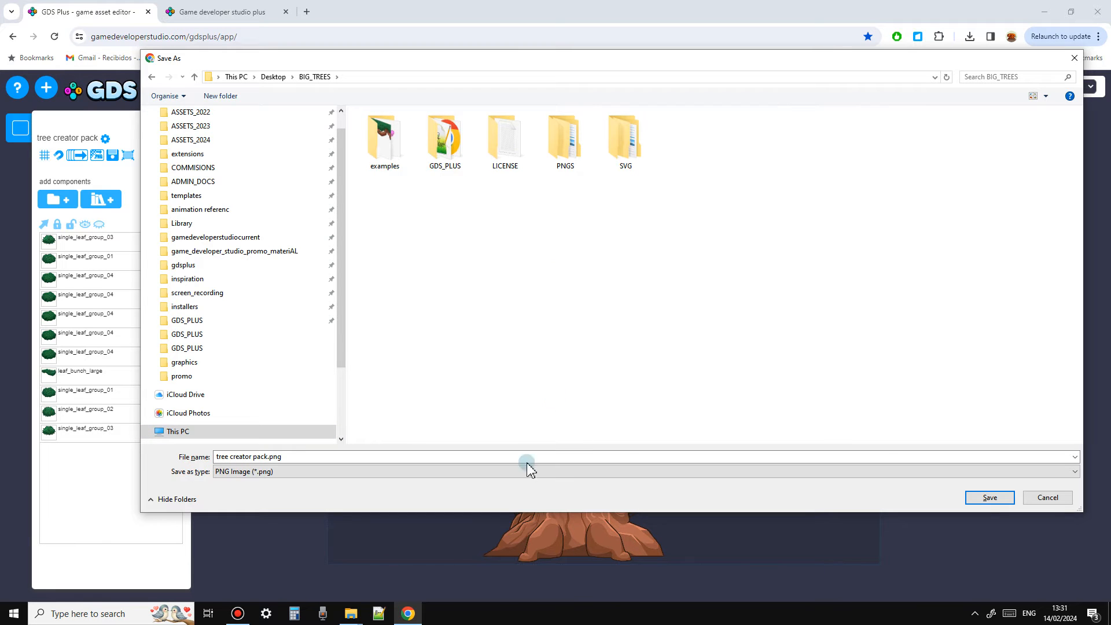
pyautogui.click(988, 499)
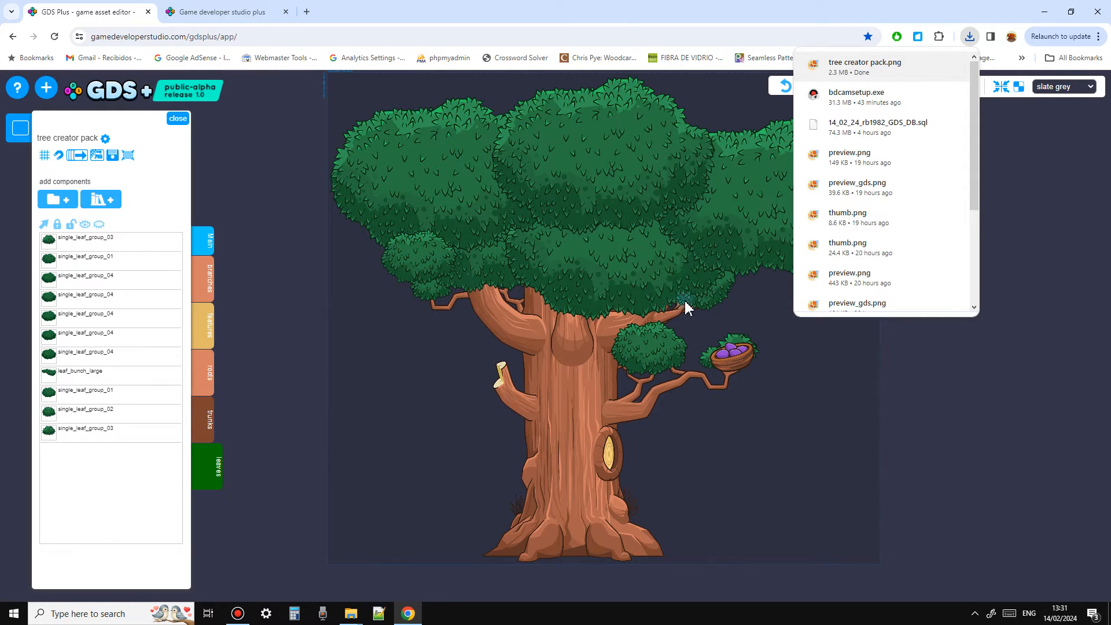
pyautogui.click(821, 504)
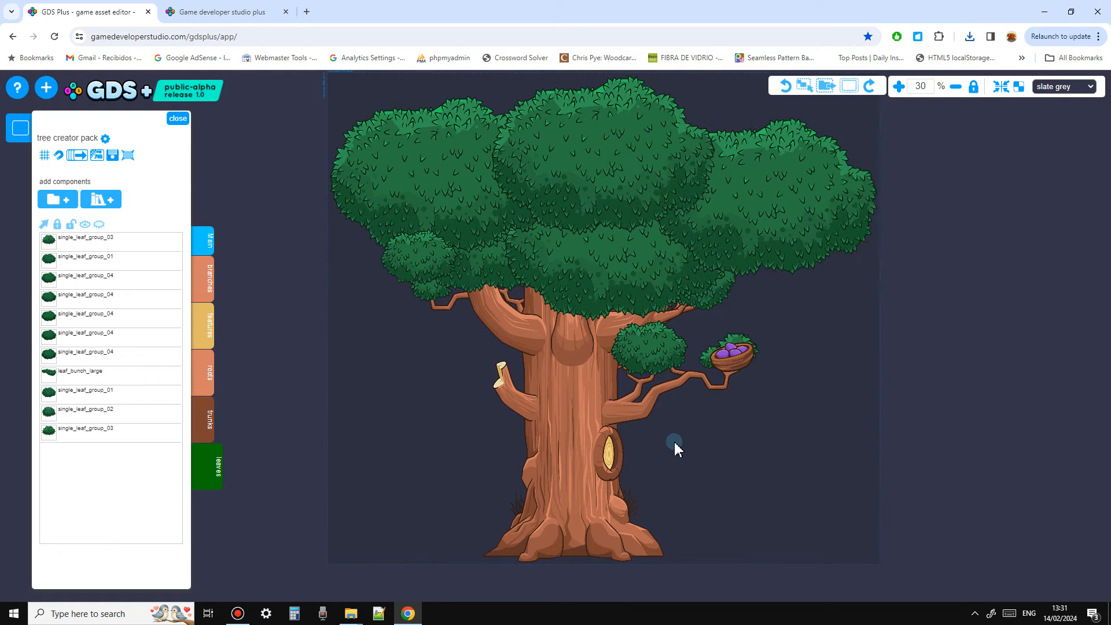
# Duplicate the crown's lower central single_leaf_group_04 and move the copy over the lower right of the crown, about x 1578, y 604
pyautogui.moveTo(720, 428); pyautogui.dragTo(745, 474)
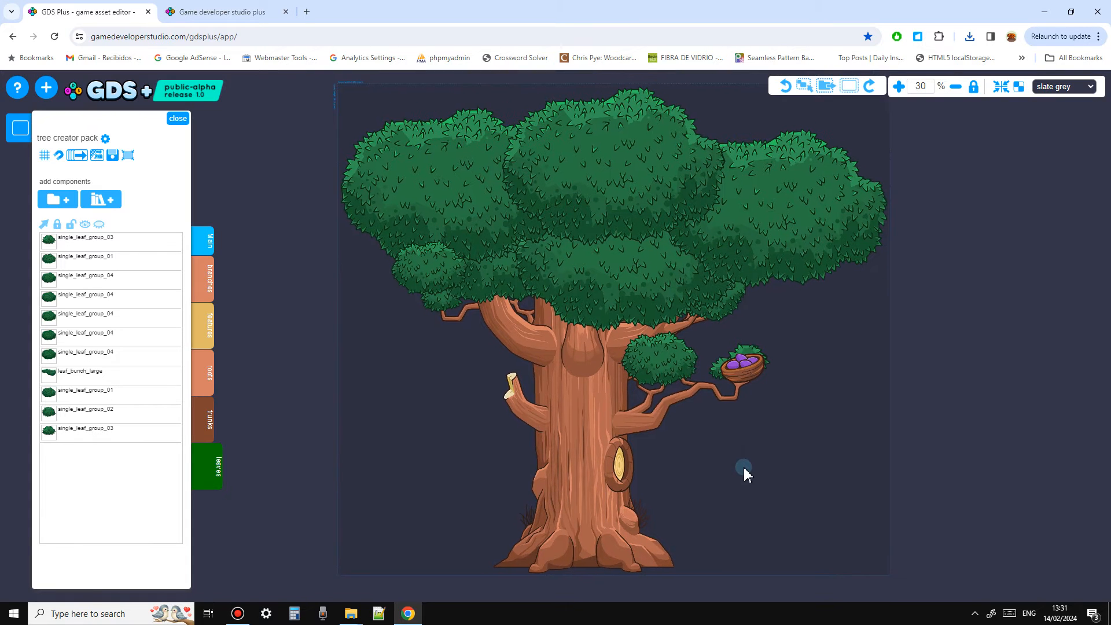
pyautogui.click(564, 260)
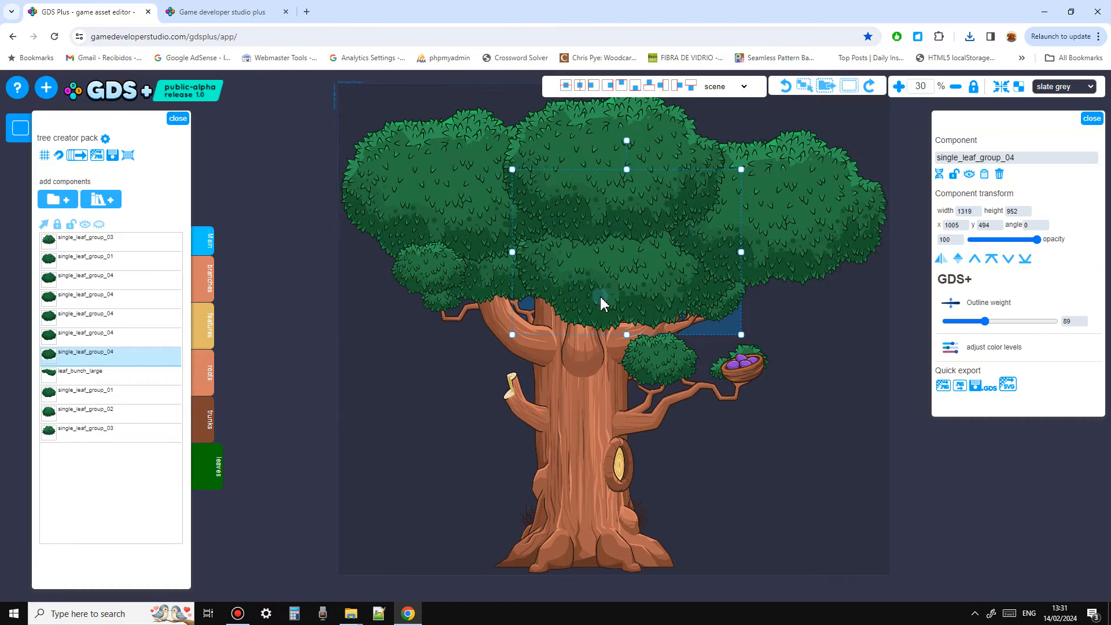
pyautogui.press('d')
pyautogui.moveTo(638, 282); pyautogui.dragTo(732, 308)
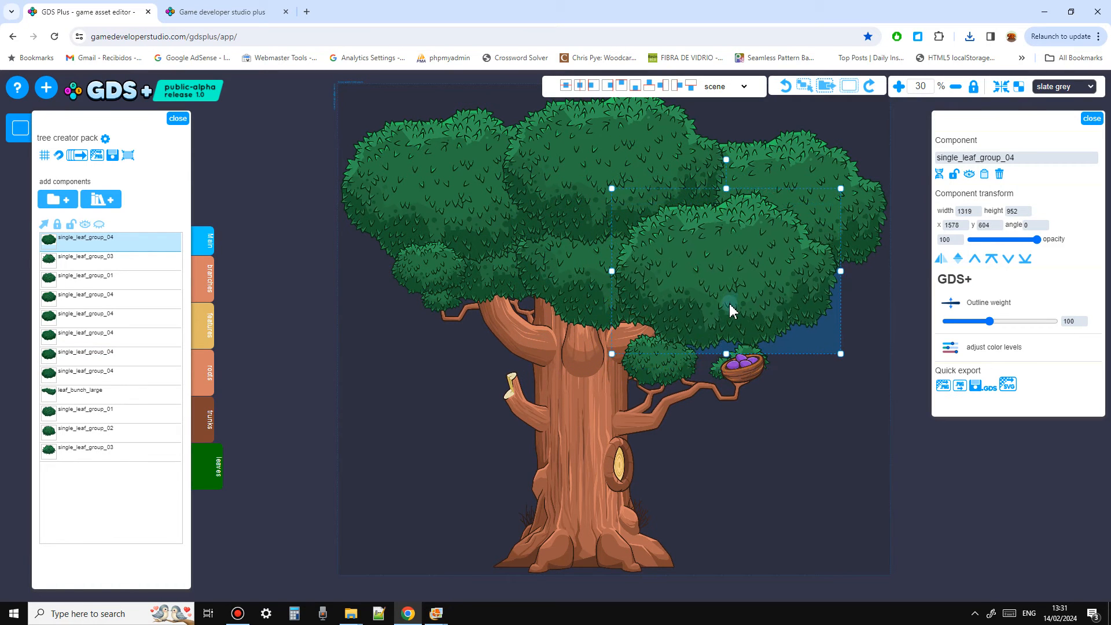
# Send the copied single_leaf_group_04 at the crown's lower right behind the neighbouring leaf groups
pyautogui.hotkey('ctrl', 'Left')
pyautogui.moveTo(397, 374); pyautogui.dragTo(394, 371, button='middle')
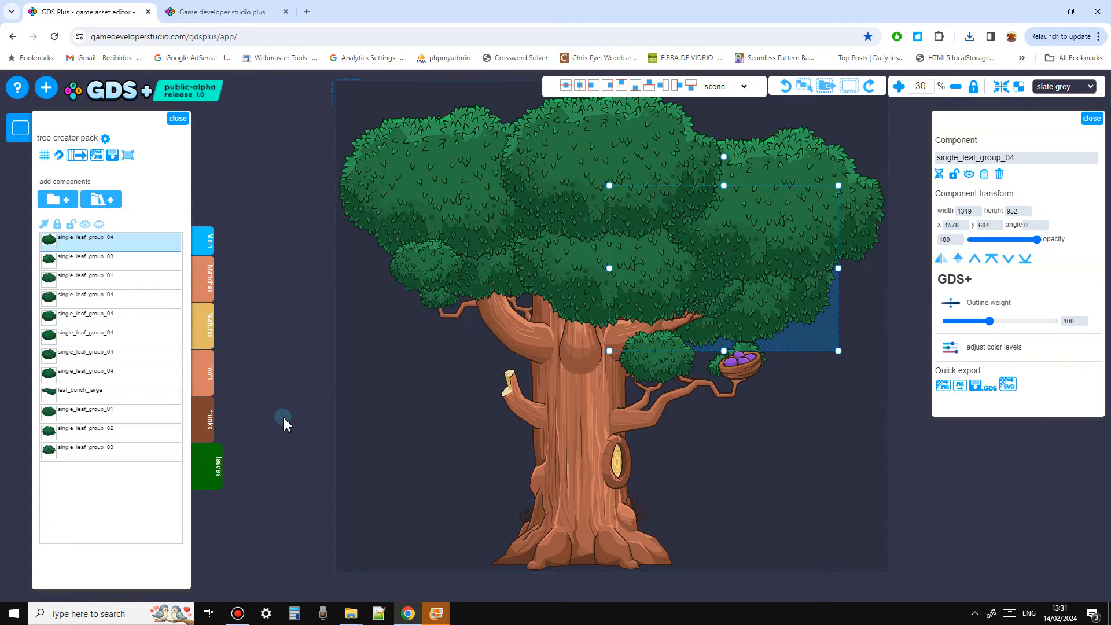
pyautogui.click(213, 375)
pyautogui.click(210, 324)
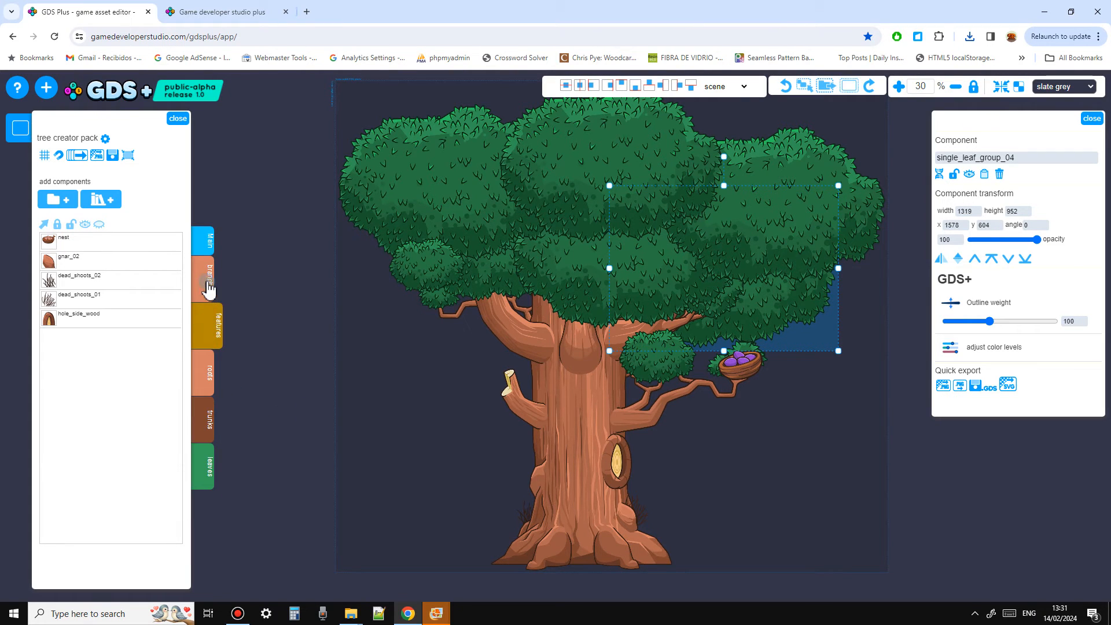
pyautogui.click(211, 290)
pyautogui.click(214, 405)
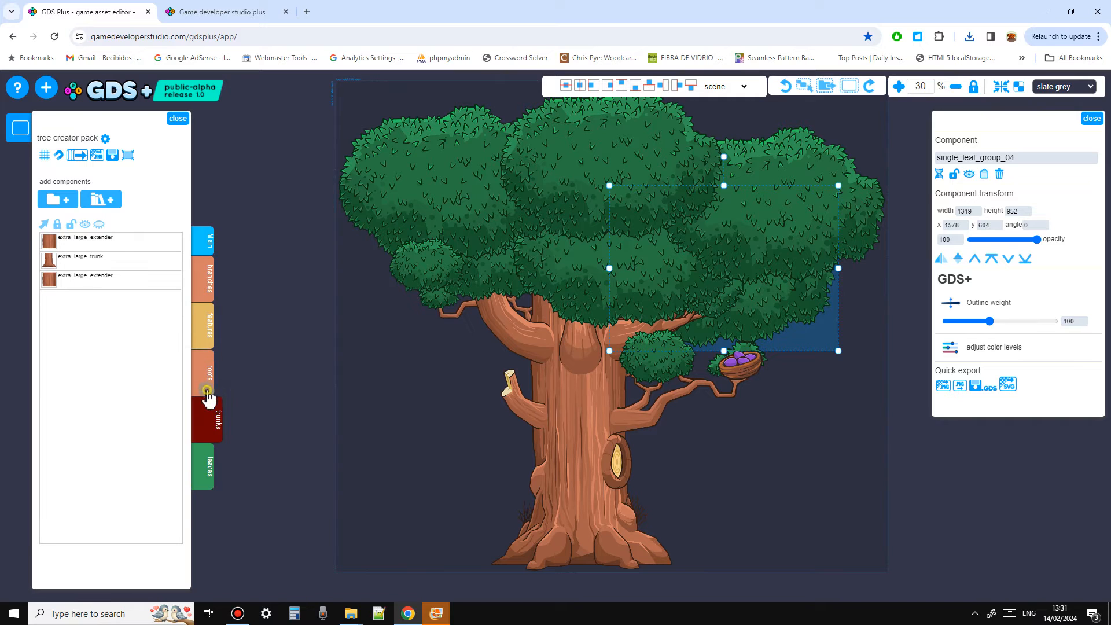
# Select all components in the leaves category and set their batch colour hue to 262
pyautogui.click(206, 466)
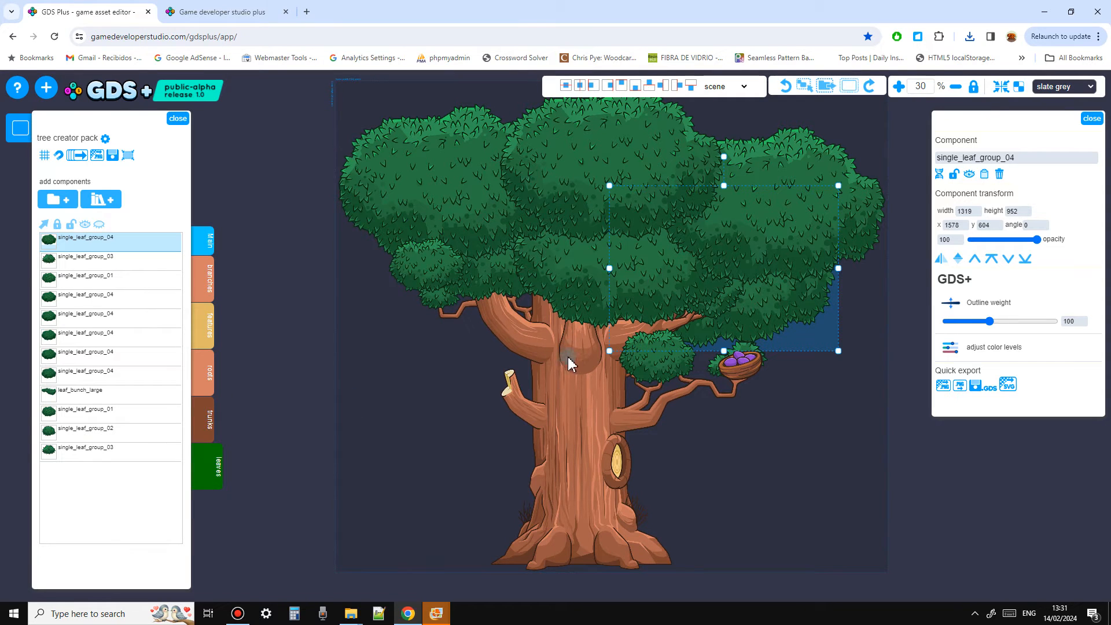
pyautogui.click(390, 473)
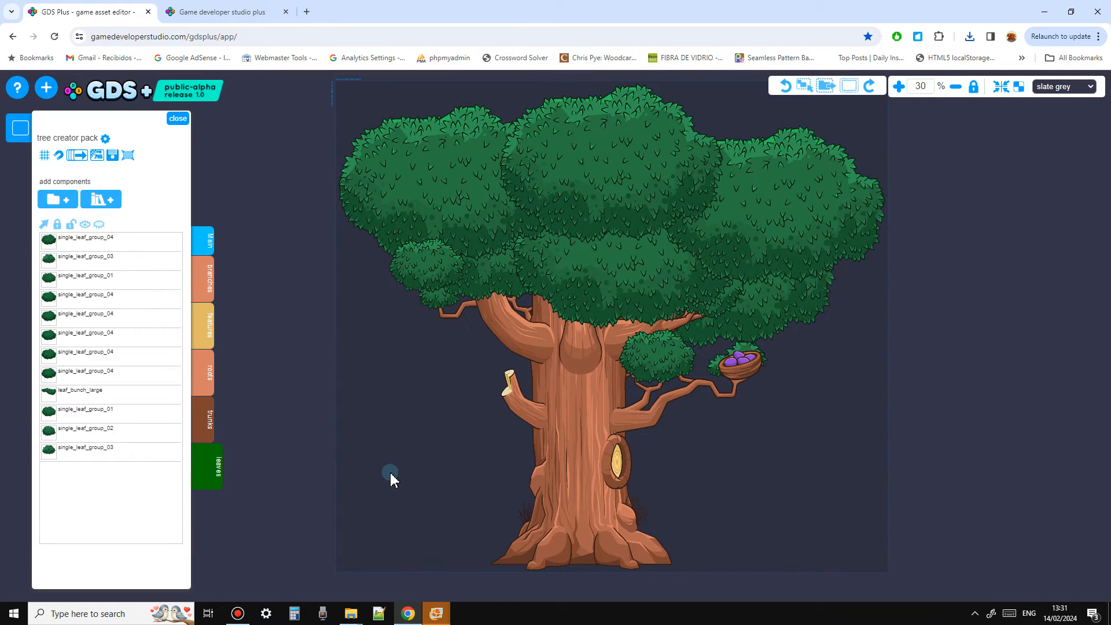
pyautogui.click(44, 224)
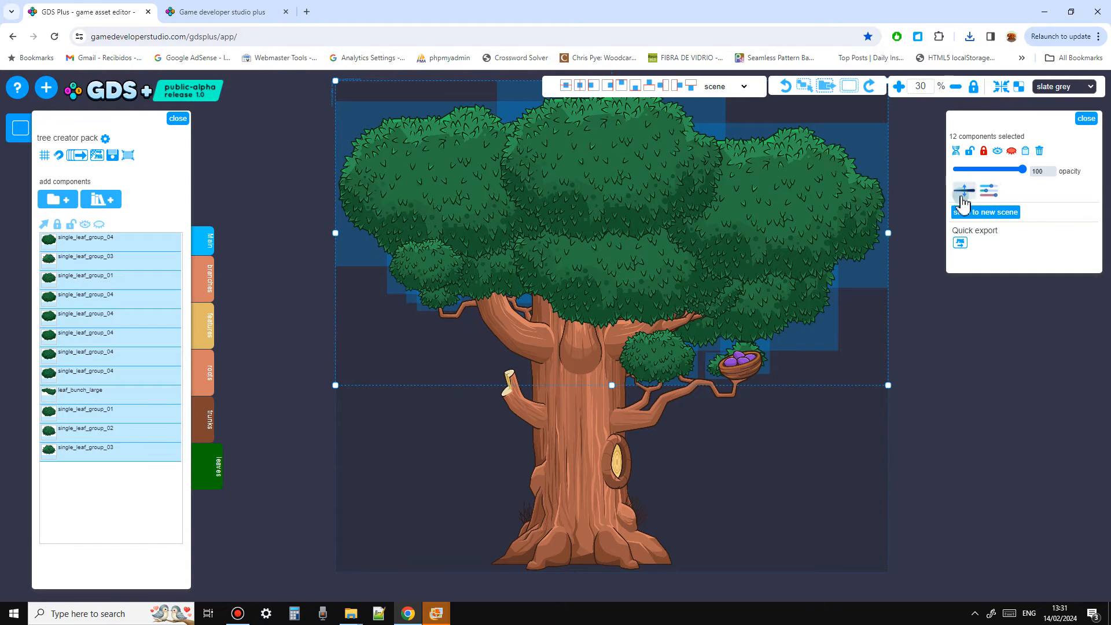
pyautogui.click(990, 190)
pyautogui.click(831, 203)
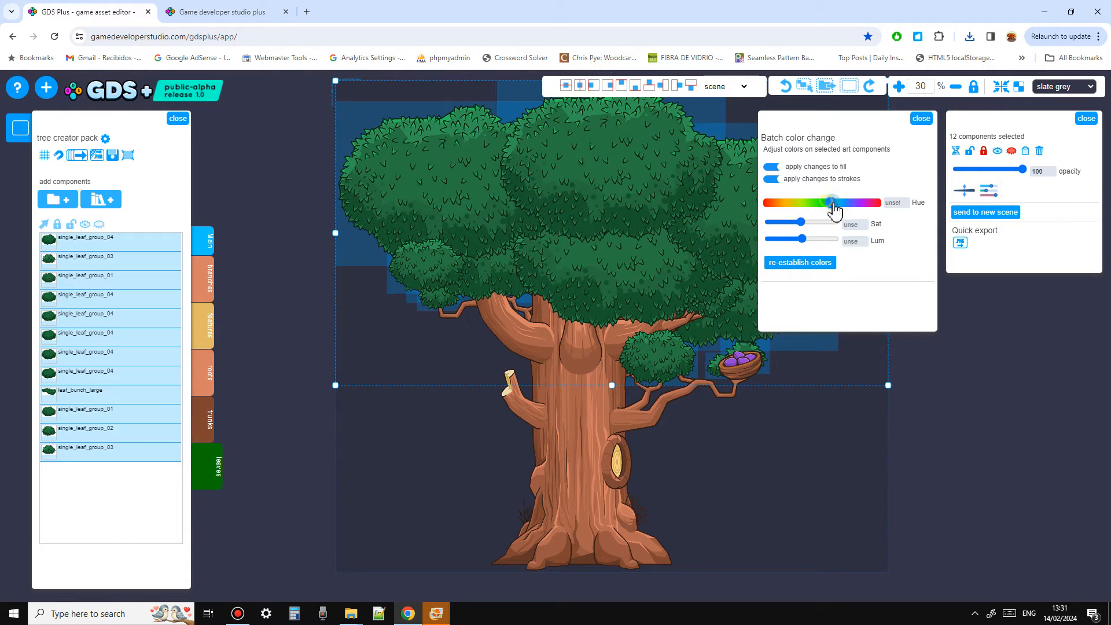
pyautogui.moveTo(835, 211); pyautogui.dragTo(850, 212)
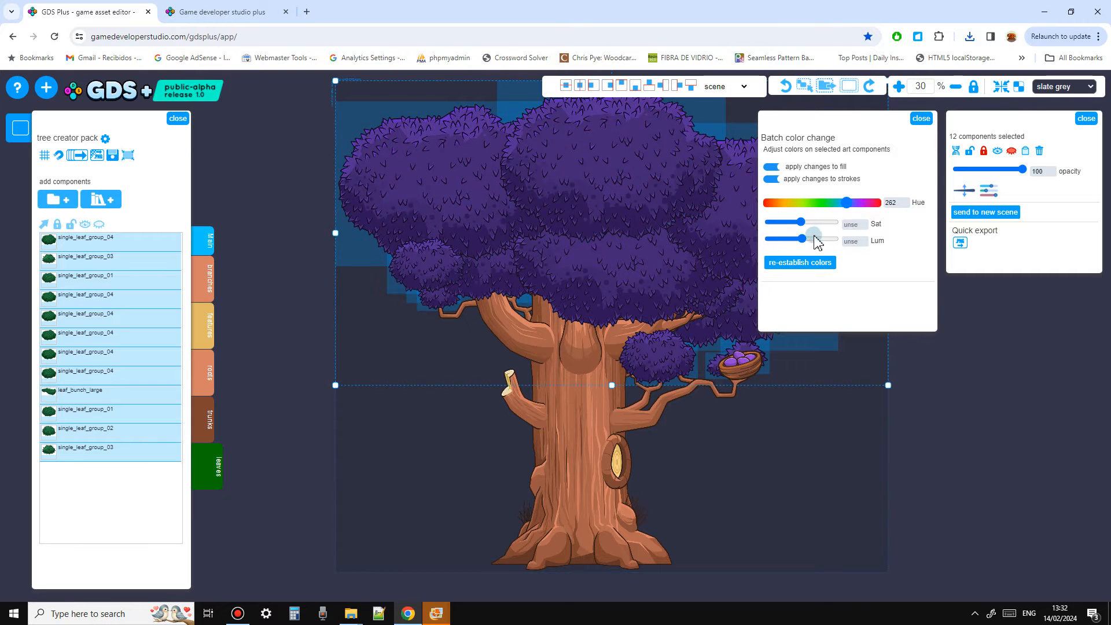
# Exclude strokes from the batch colour change, set the leaves' saturation to 0.74 and luminosity to 6.9, and clear the selection
pyautogui.click(775, 179)
pyautogui.moveTo(802, 240)
pyautogui.mouseDown()
pyautogui.moveTo(815, 242)
pyautogui.moveTo(809, 223)
pyautogui.moveTo(818, 226)
pyautogui.mouseUp()
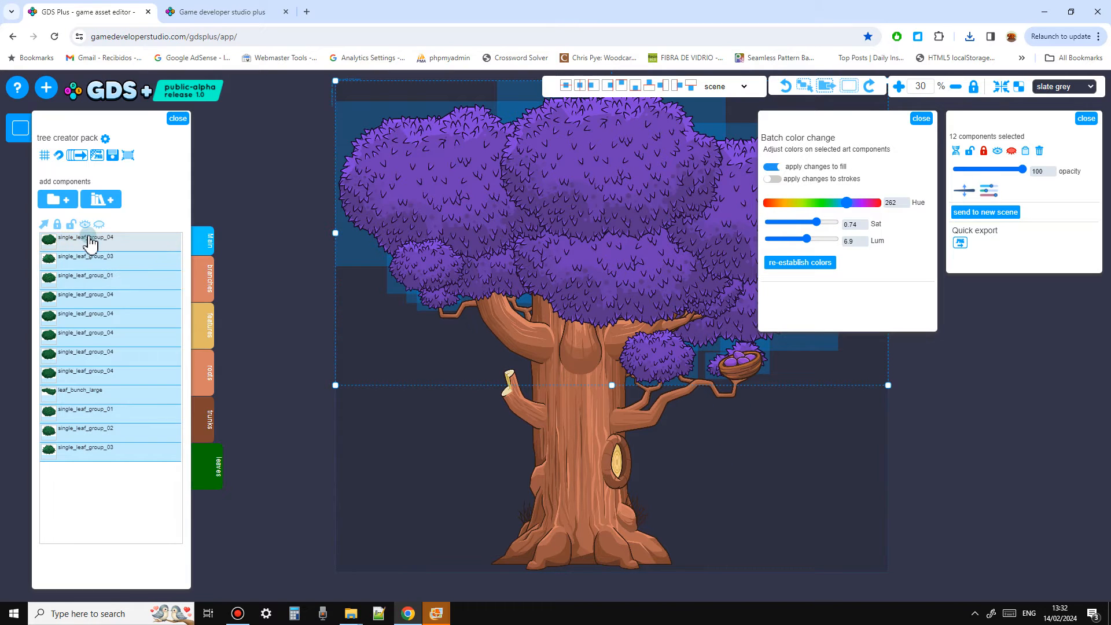
pyautogui.click(364, 450)
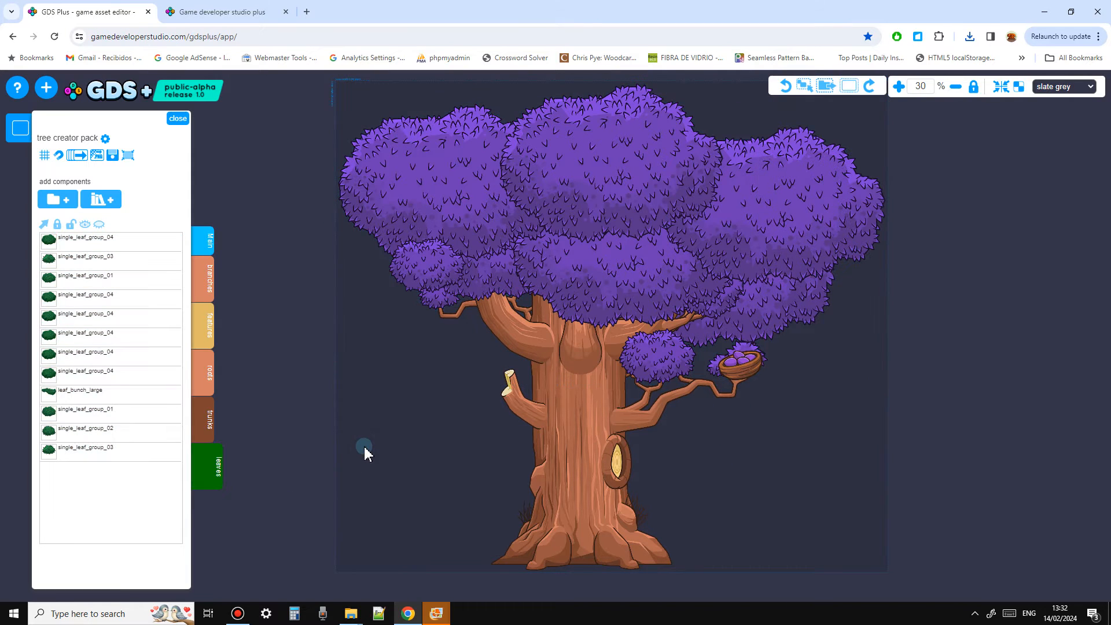
# Select the crown's leaf groups one by one on the canvas, and clear the selection
pyautogui.click(450, 199)
pyautogui.keyDown('shift'); pyautogui.click(691, 174); pyautogui.keyUp('shift')
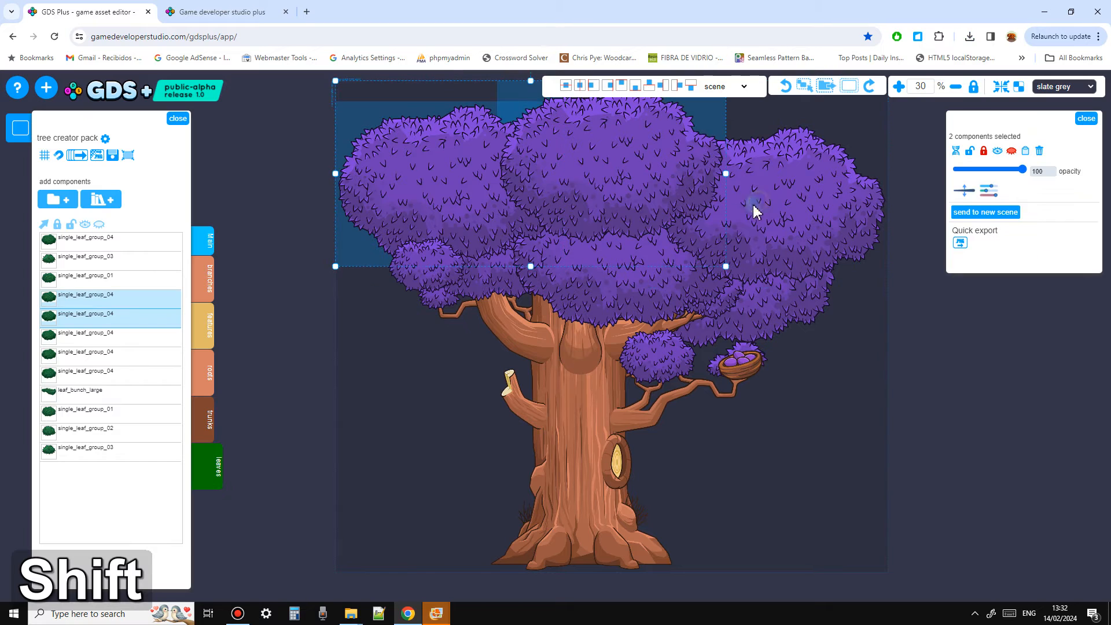
pyautogui.keyDown('shift'); pyautogui.click(759, 205); pyautogui.keyUp('shift')
pyautogui.keyDown('shift'); pyautogui.click(628, 291); pyautogui.keyUp('shift')
pyautogui.keyDown('shift'); pyautogui.click(475, 272); pyautogui.keyUp('shift')
pyautogui.keyDown('shift'); pyautogui.click(433, 277); pyautogui.keyUp('shift')
pyautogui.keyDown('shift'); pyautogui.click(377, 431); pyautogui.keyUp('shift')
pyautogui.click(387, 444)
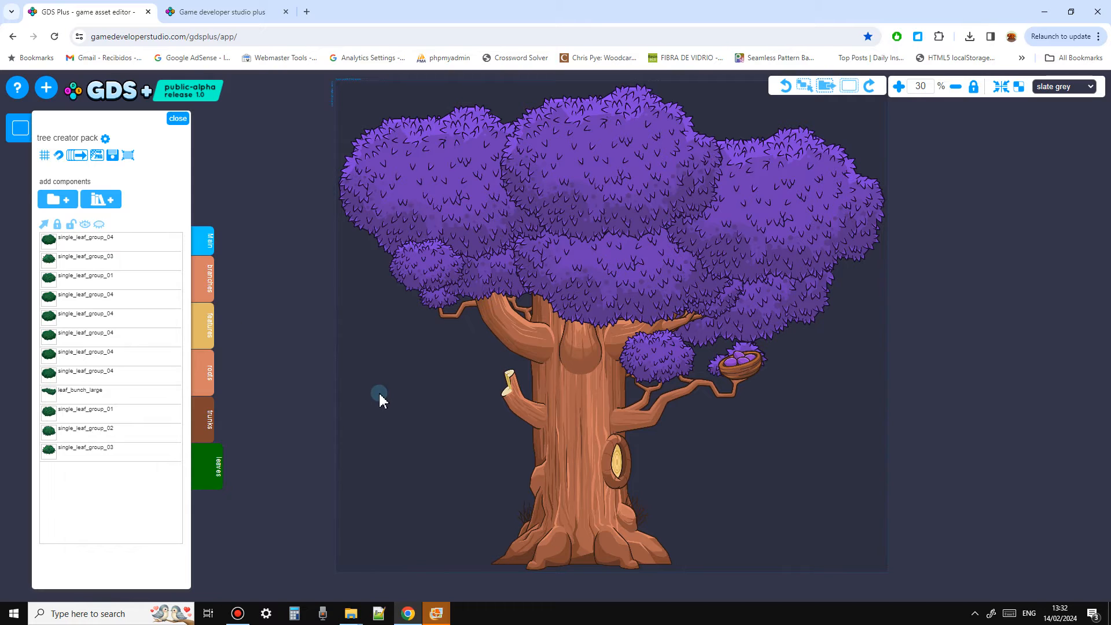
pyautogui.click(359, 416)
pyautogui.click(211, 431)
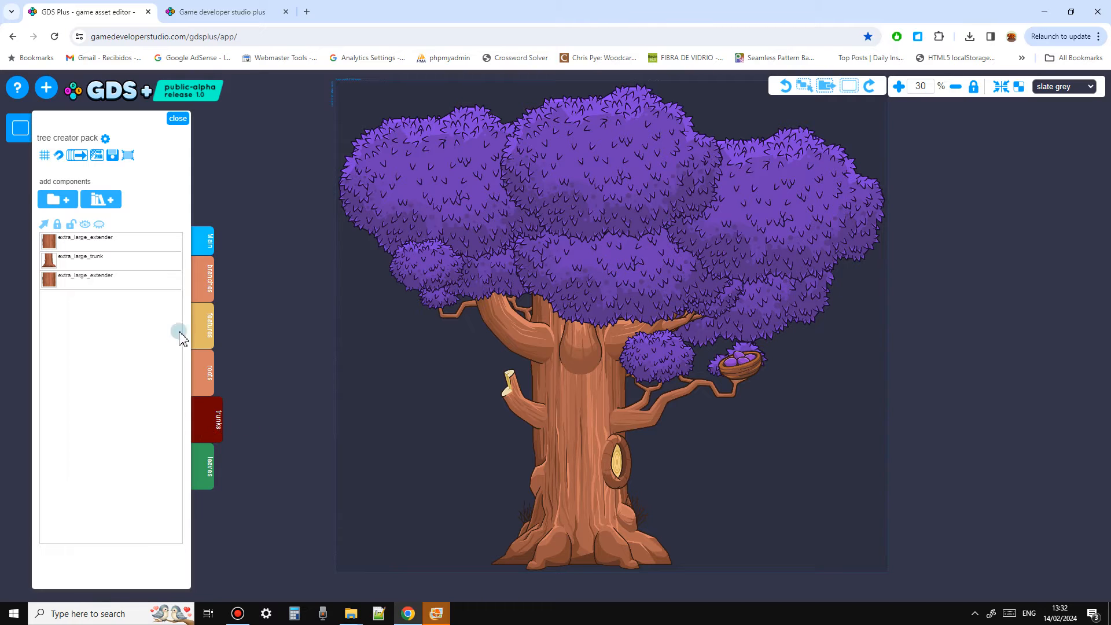
pyautogui.click(44, 224)
pyautogui.click(203, 415)
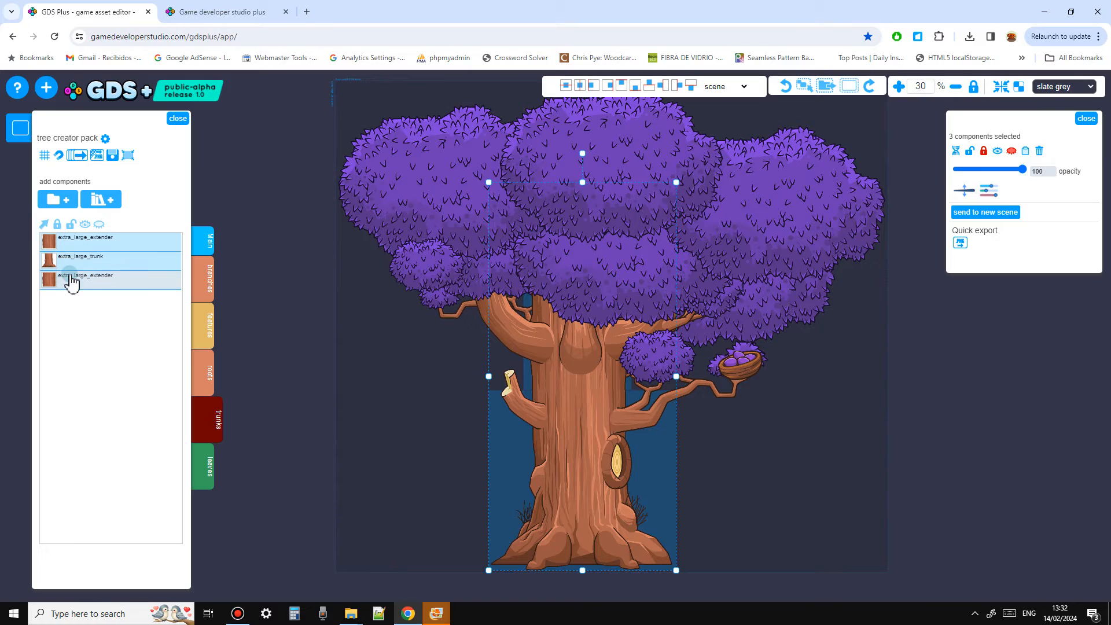
pyautogui.click(212, 383)
pyautogui.click(46, 224)
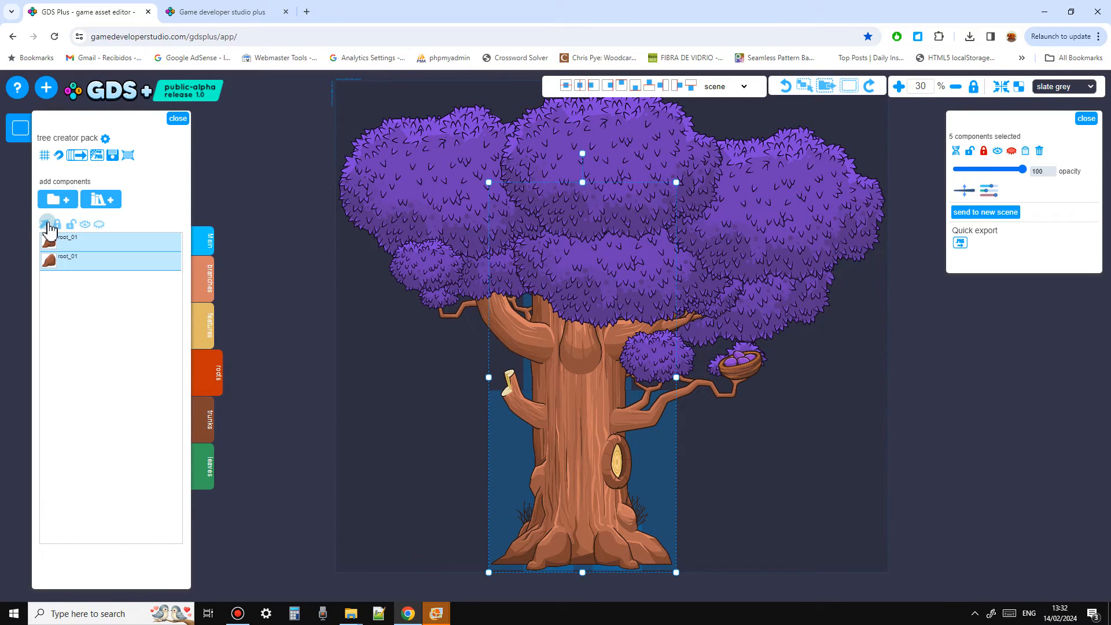
pyautogui.click(214, 428)
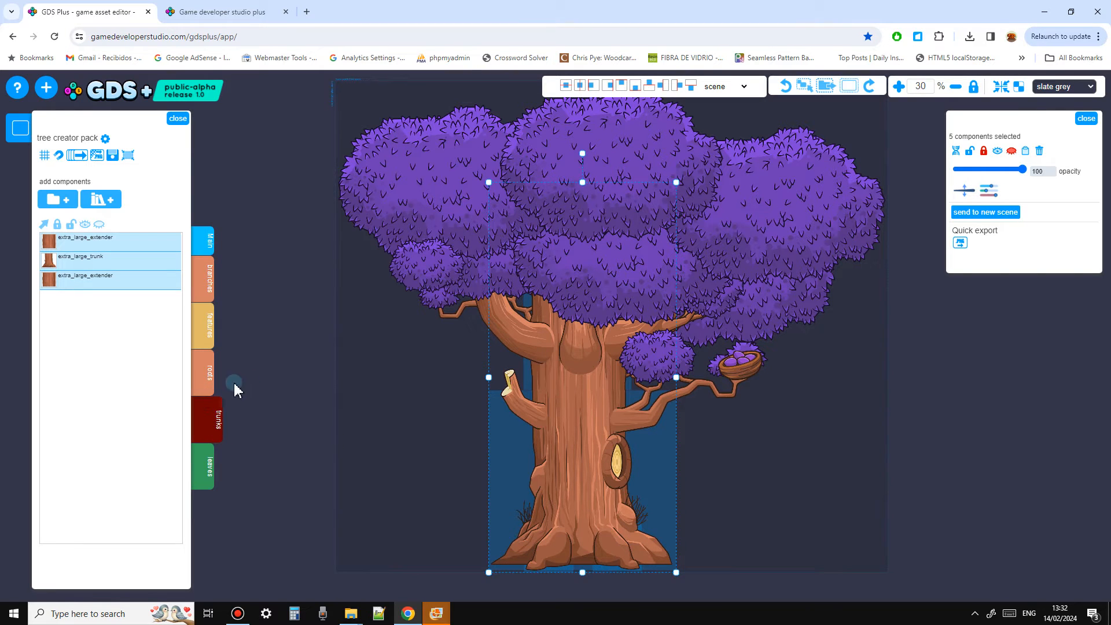
pyautogui.click(375, 417)
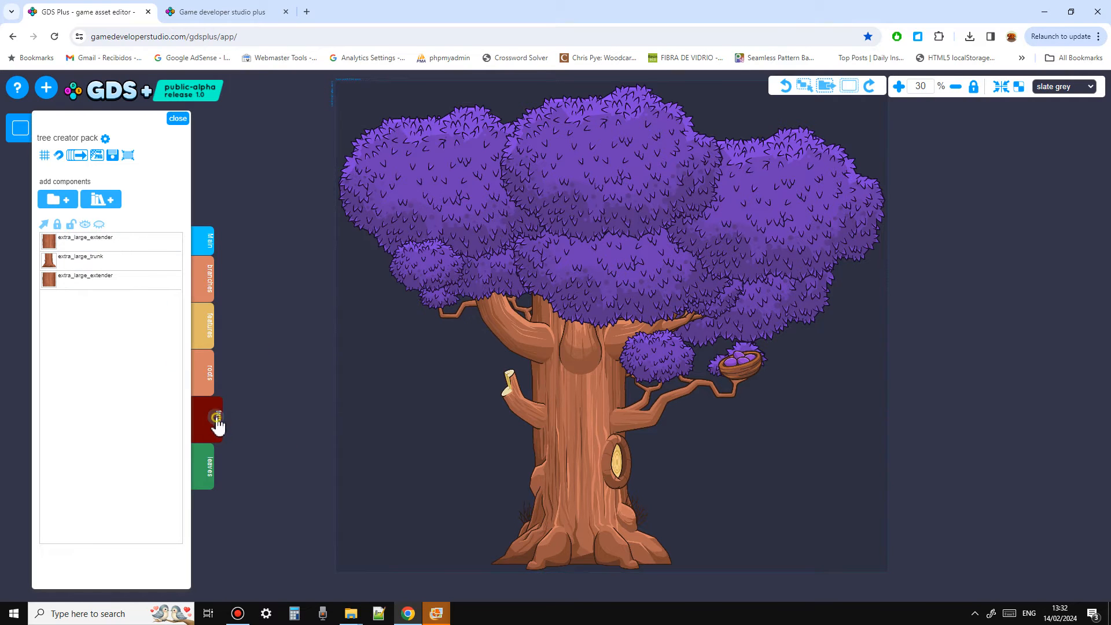
# Select all trunk, root, feature and branch components except the nest, and undo a trial move of the selection
pyautogui.click(43, 225)
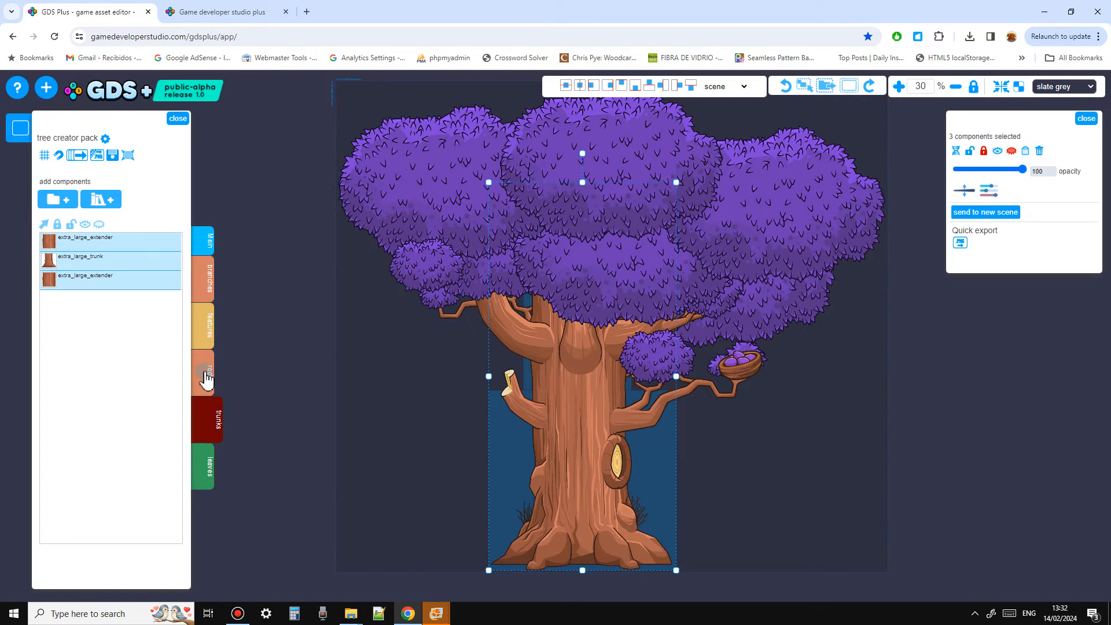
pyautogui.click(207, 379)
pyautogui.click(43, 225)
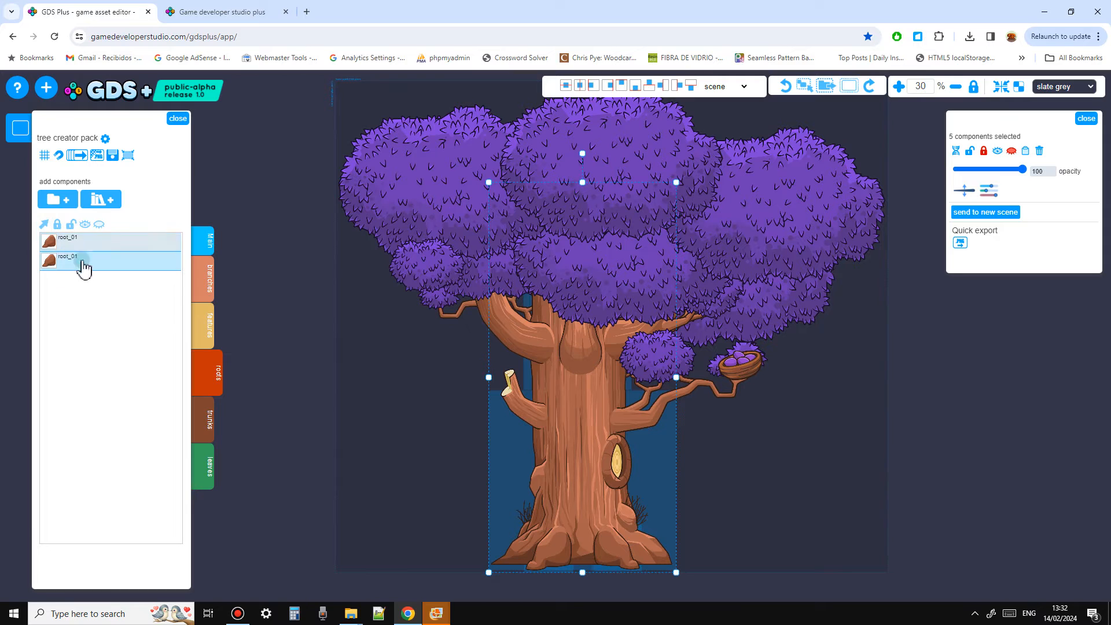
pyautogui.click(209, 331)
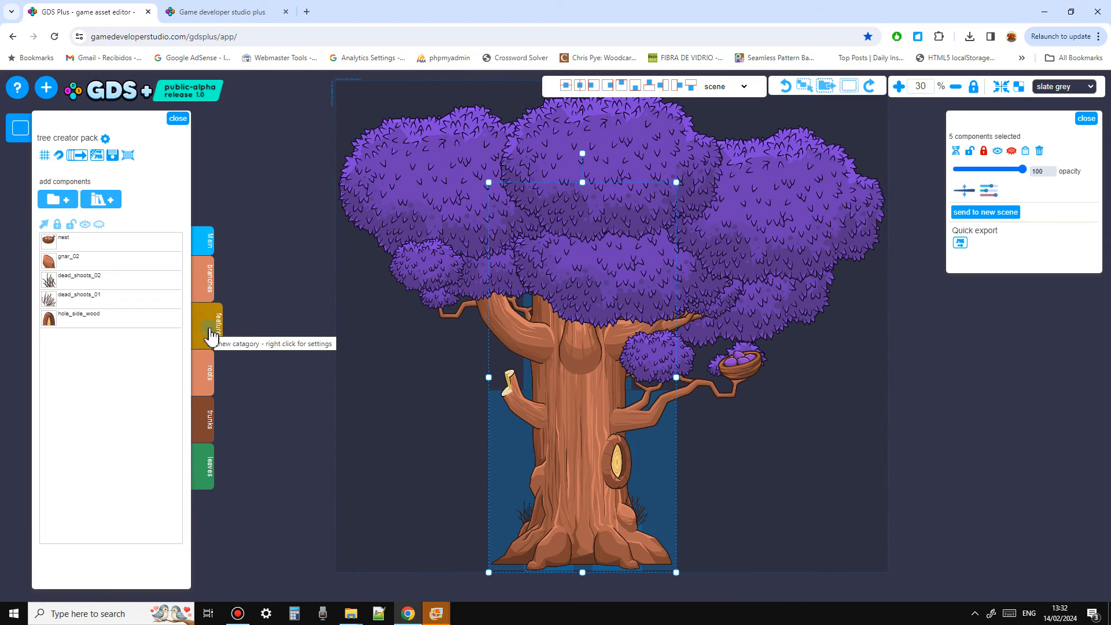
pyautogui.click(47, 227)
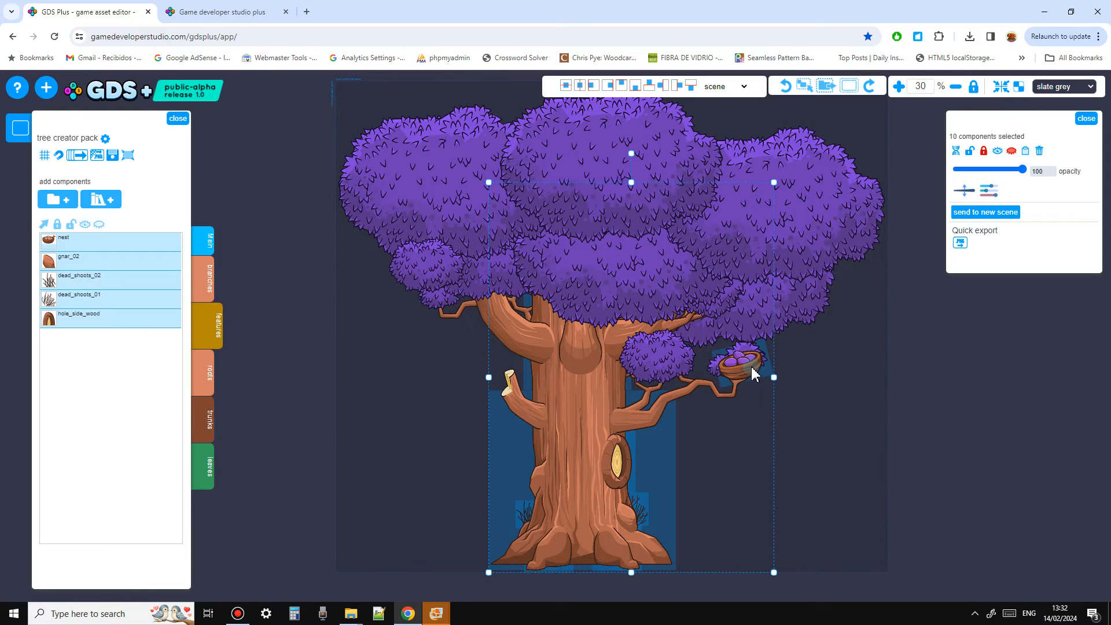
pyautogui.keyDown('shift'); pyautogui.click(73, 245); pyautogui.keyUp('shift')
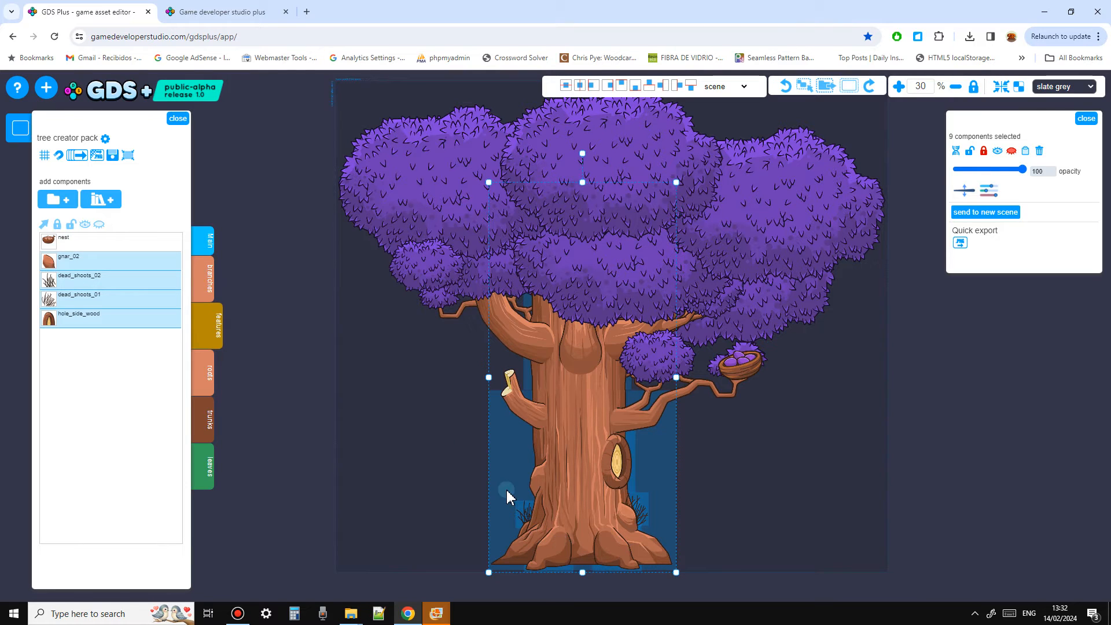
pyautogui.click(213, 281)
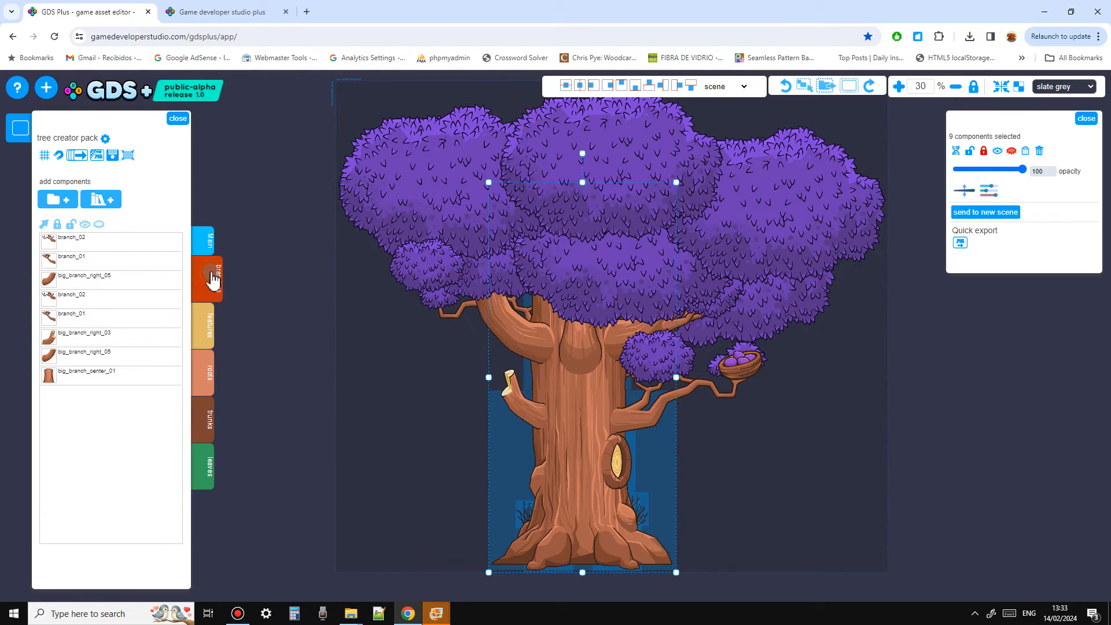
pyautogui.click(44, 224)
pyautogui.moveTo(637, 492); pyautogui.dragTo(920, 346)
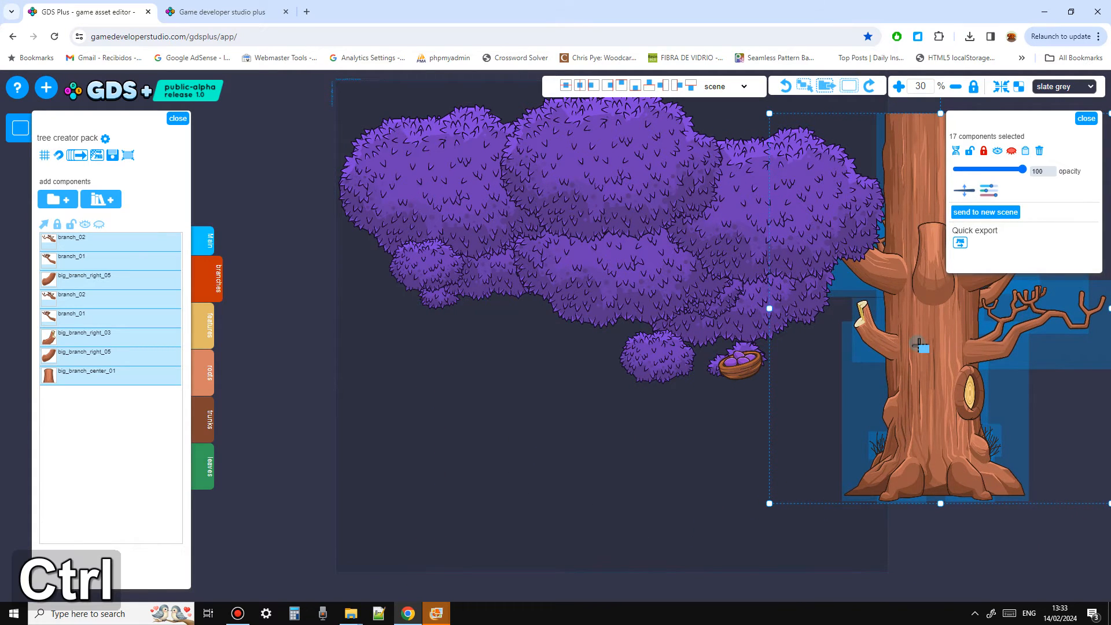
pyautogui.hotkey('ctrl', 'z')
# Recolour only the fills of the selected wood components with hue 234 and saturation 0.42, and clear the selection
pyautogui.click(989, 190)
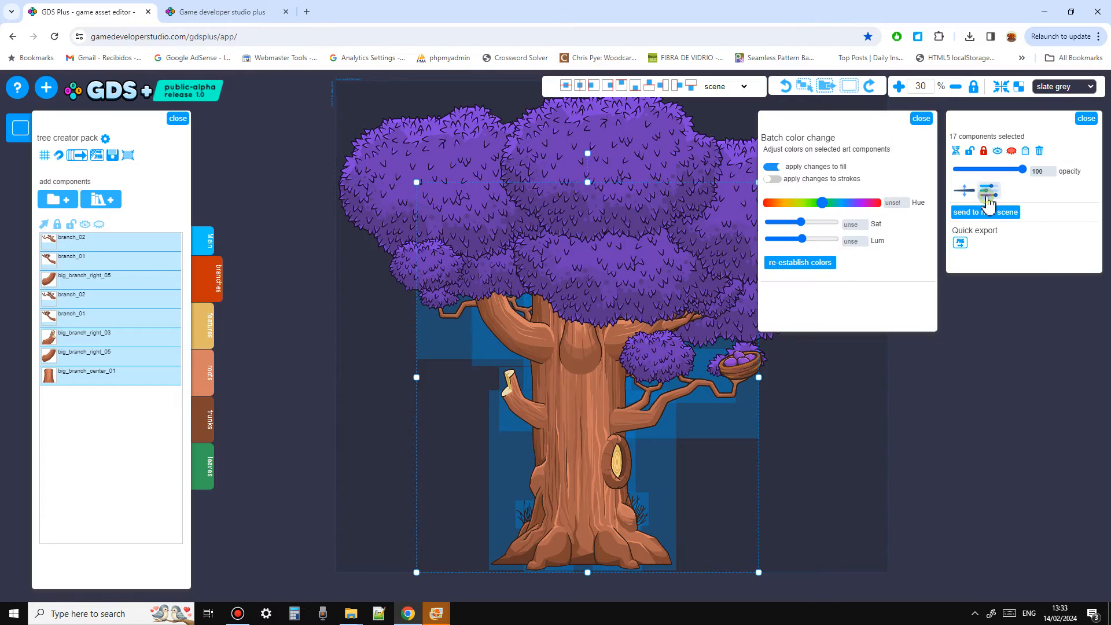
pyautogui.moveTo(801, 222); pyautogui.dragTo(844, 211)
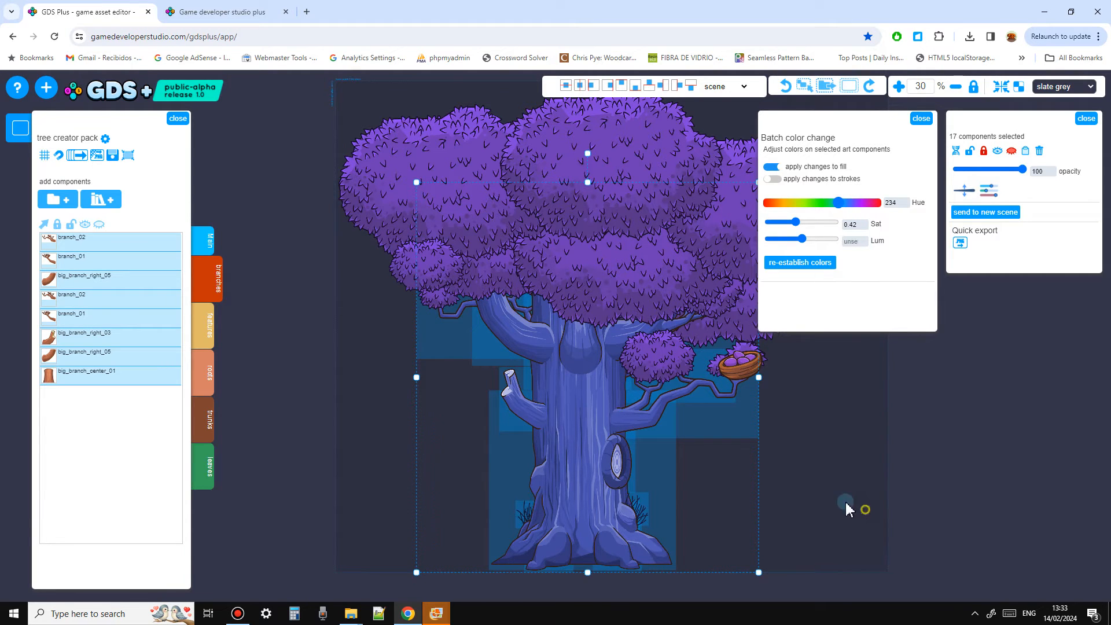
pyautogui.click(721, 463)
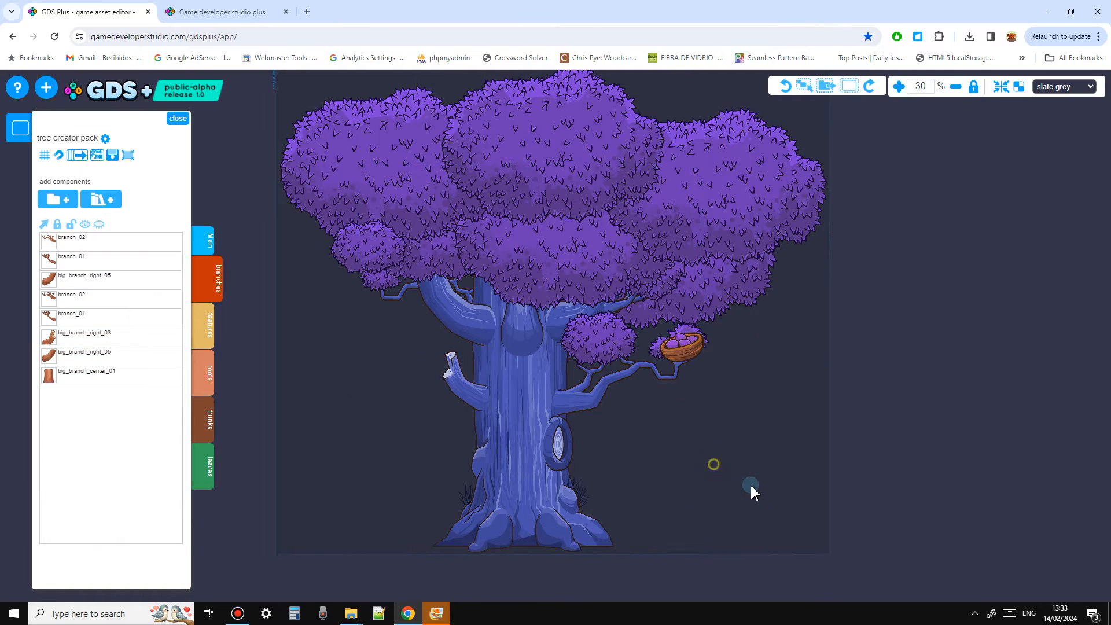
# Select all branch components, include strokes in the batch colour change and set the hue to 246
pyautogui.scroll(4, 762, 487)
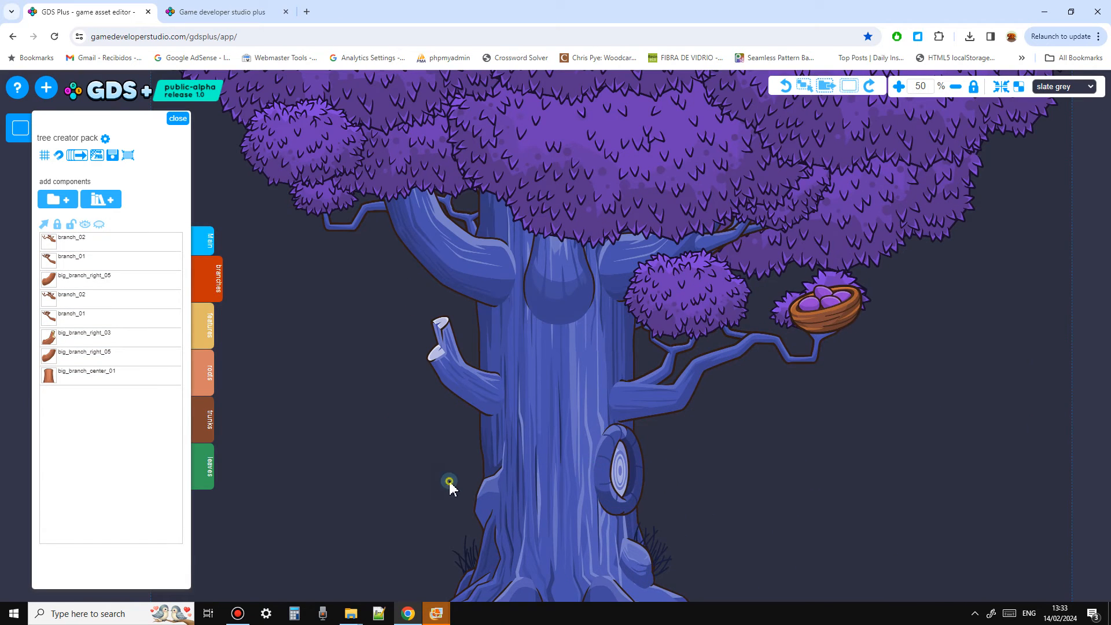
pyautogui.scroll(-6, 544, 460)
pyautogui.scroll(4, 544, 461)
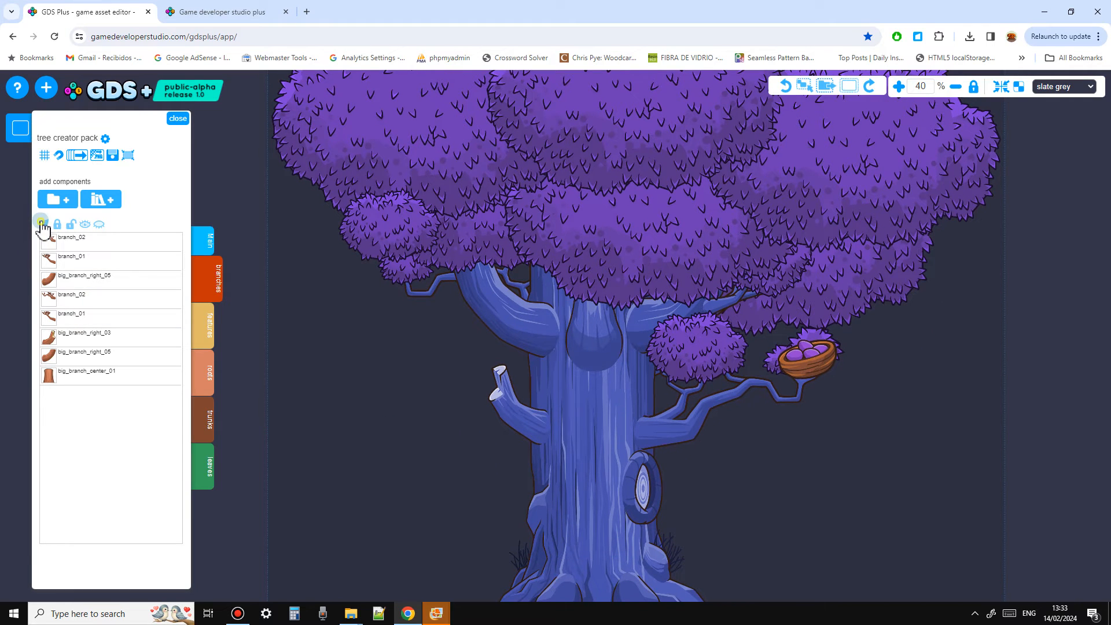
pyautogui.click(43, 224)
pyautogui.click(990, 192)
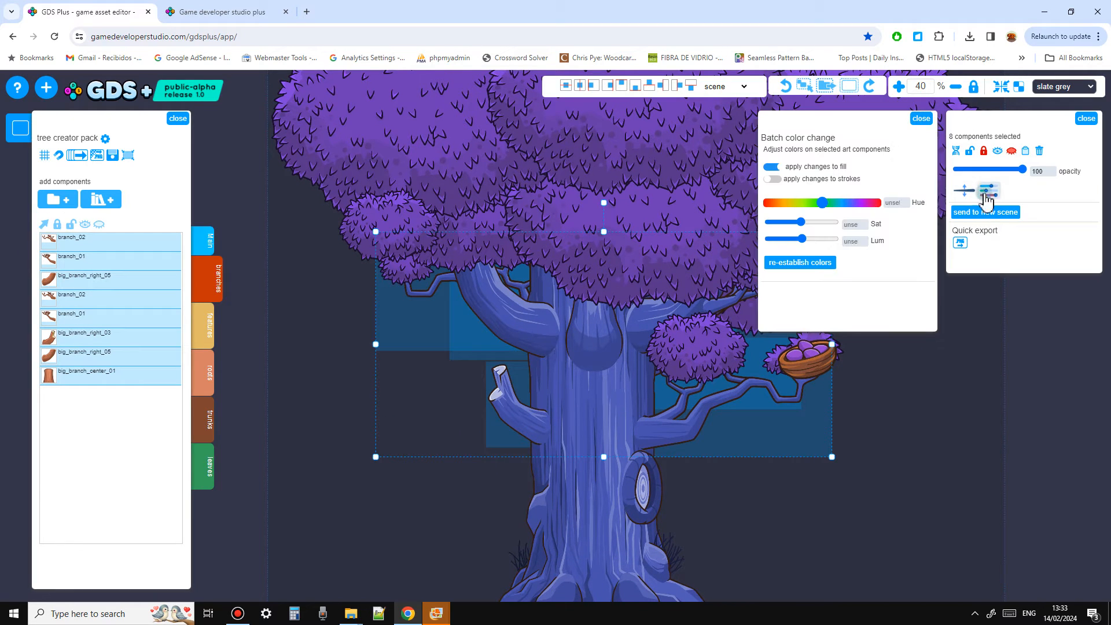
pyautogui.click(769, 180)
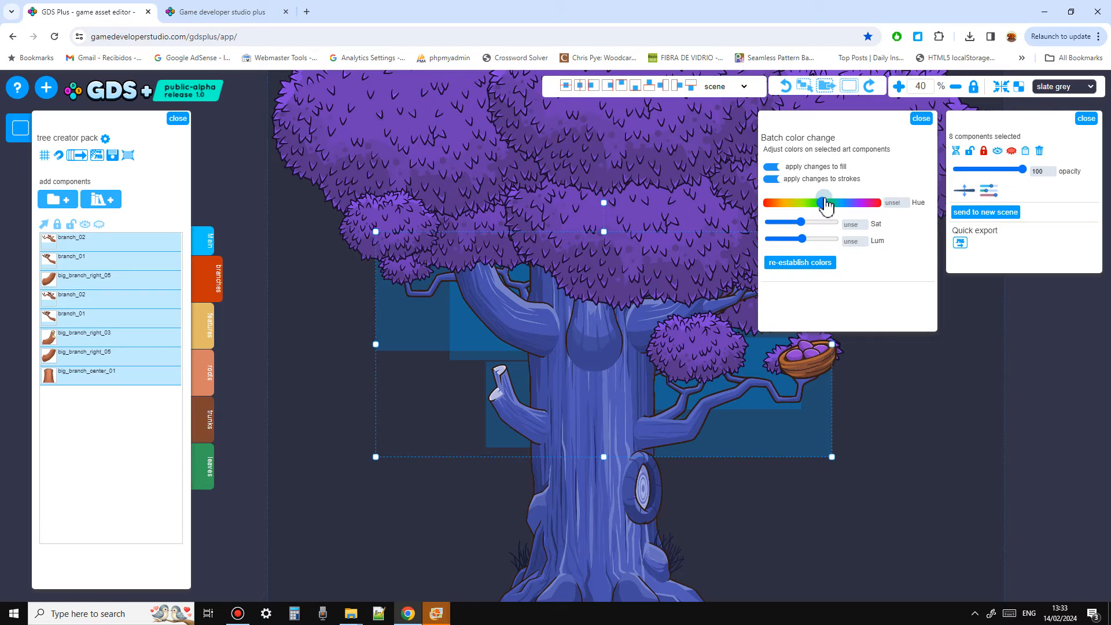
pyautogui.moveTo(829, 207); pyautogui.dragTo(842, 215)
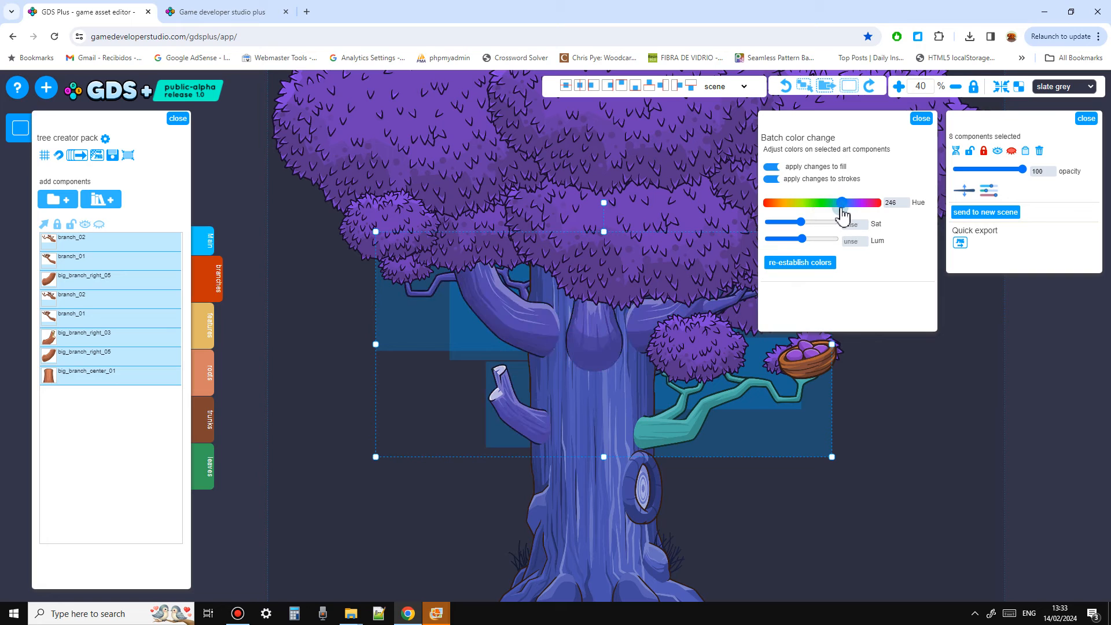
# Add all feature, root and trunk components to the selection and set the batch hue to 262 for fills and strokes
pyautogui.click(211, 335)
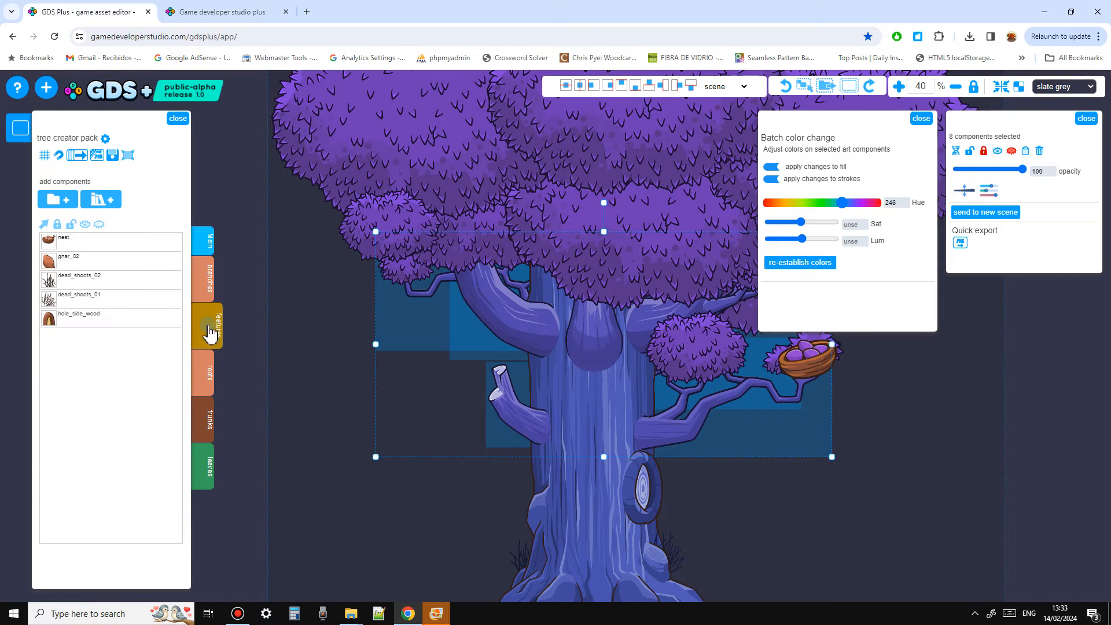
pyautogui.click(44, 224)
pyautogui.click(204, 387)
pyautogui.click(45, 224)
pyautogui.click(204, 412)
pyautogui.click(44, 224)
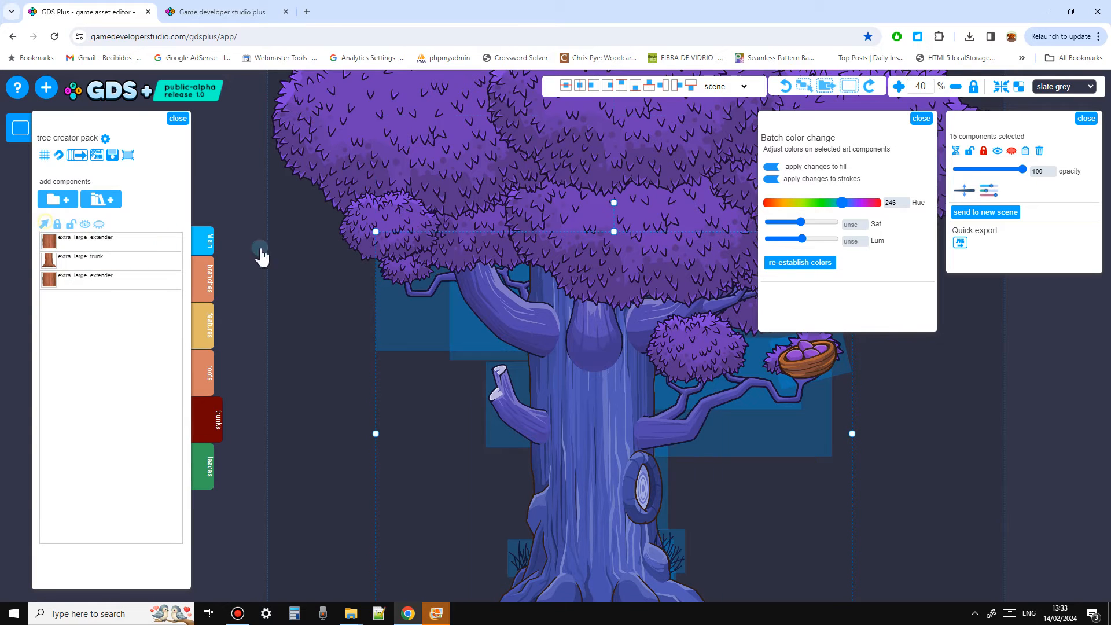
pyautogui.moveTo(842, 203); pyautogui.dragTo(855, 209)
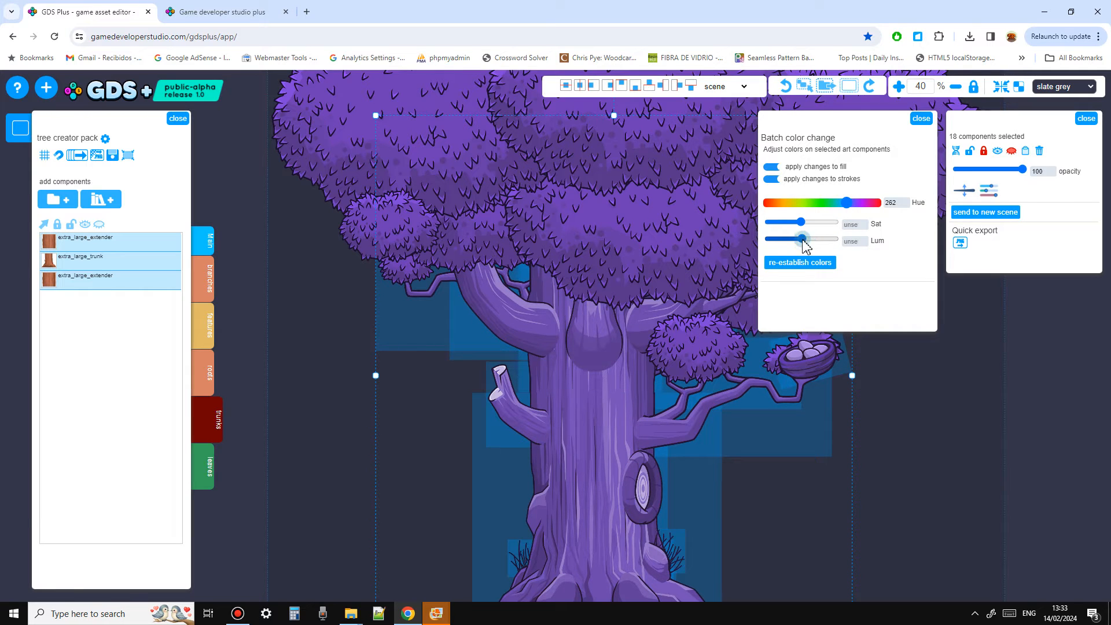
# Exclude strokes from the batch colour change and try wood fill luminance values of 5.7, 5 and 7.5
pyautogui.click(773, 179)
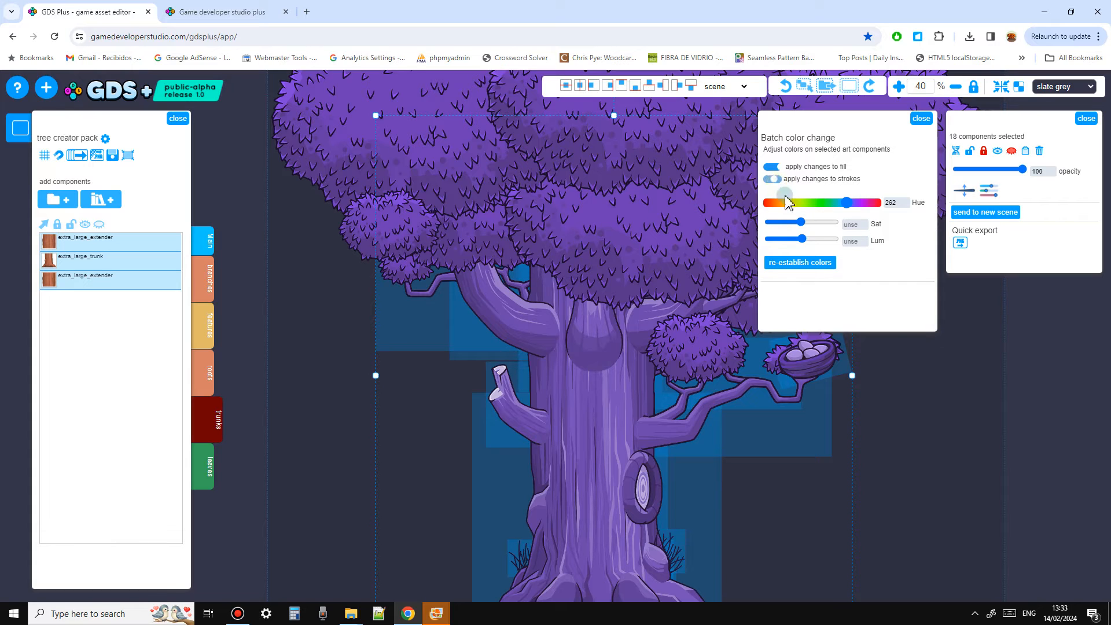
pyautogui.click(822, 242)
pyautogui.click(805, 239)
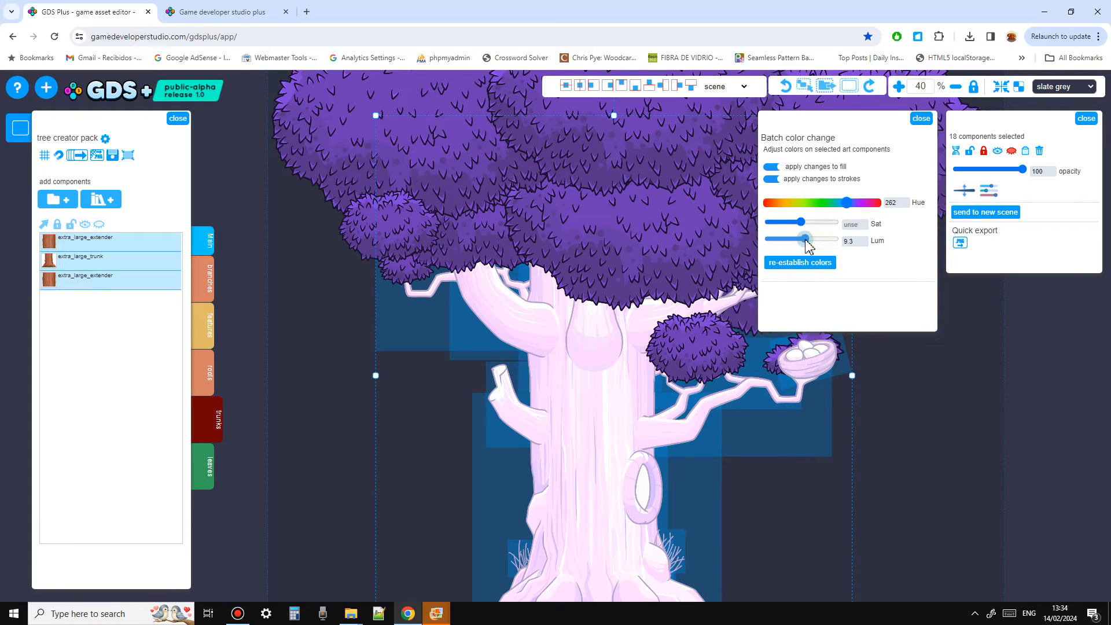
pyautogui.click(771, 181)
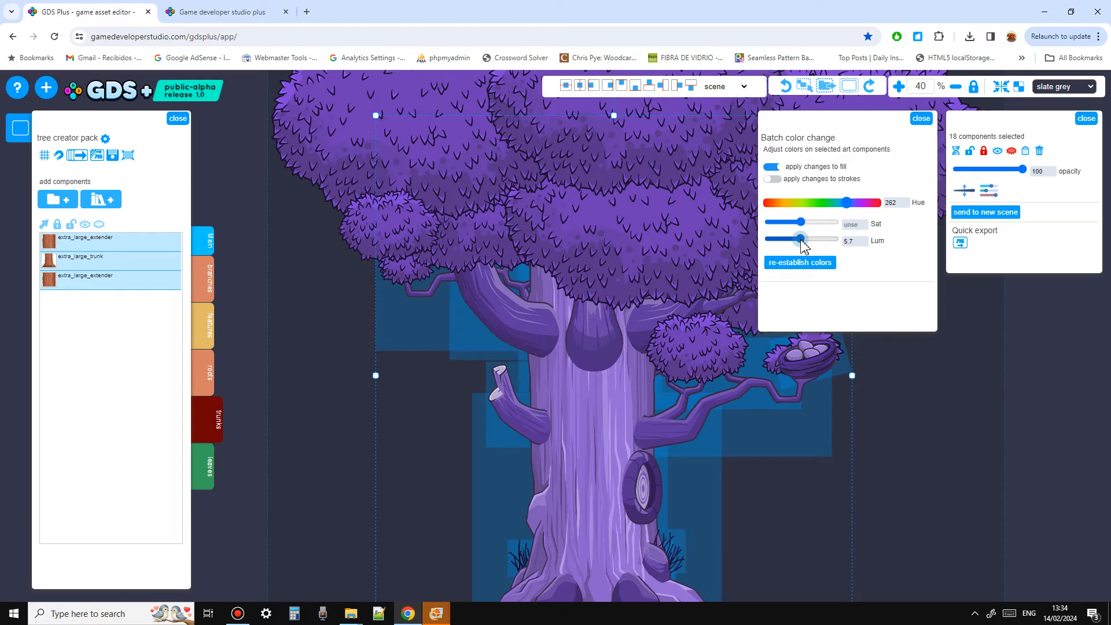
pyautogui.click(798, 240)
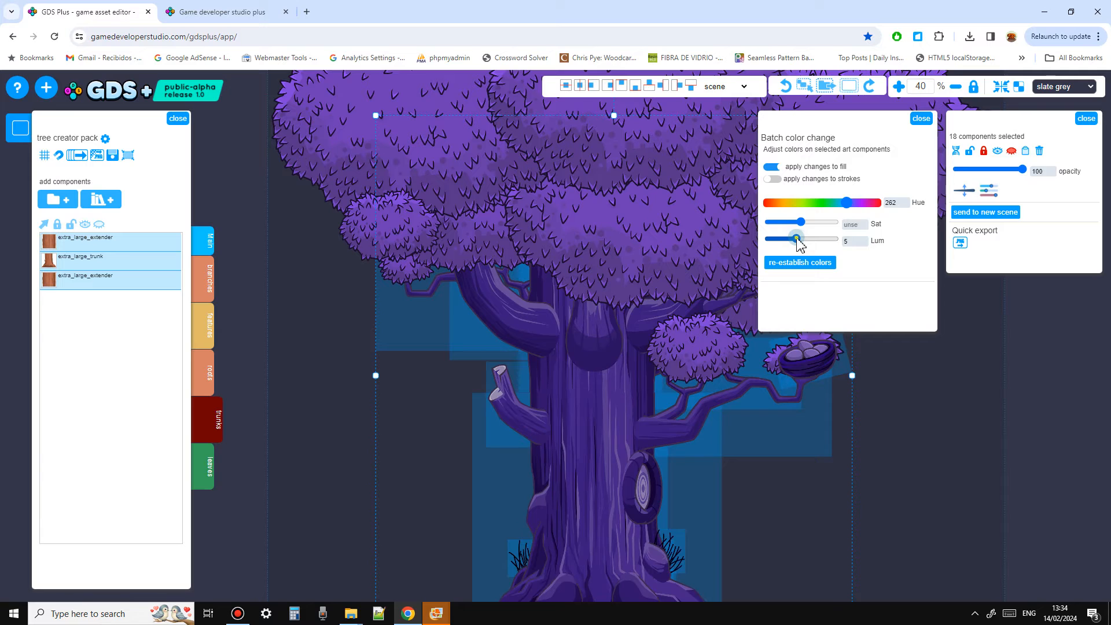
pyautogui.click(810, 239)
# Re-establish the original colours of the selected wood components, set their fill hue to 283 and clear the selection
pyautogui.click(814, 263)
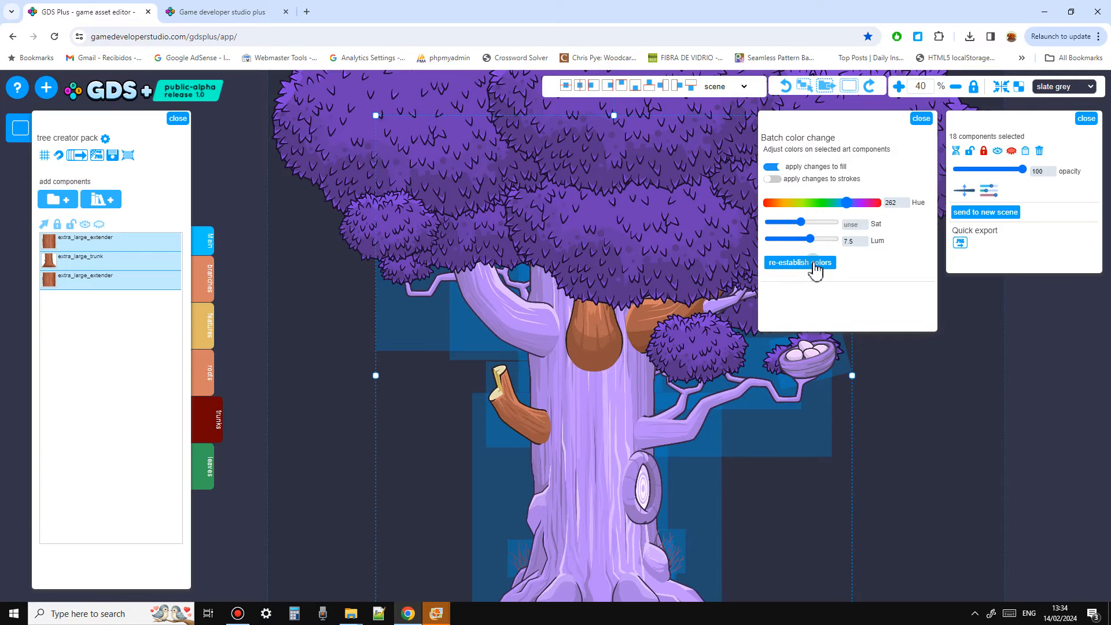
pyautogui.click(854, 203)
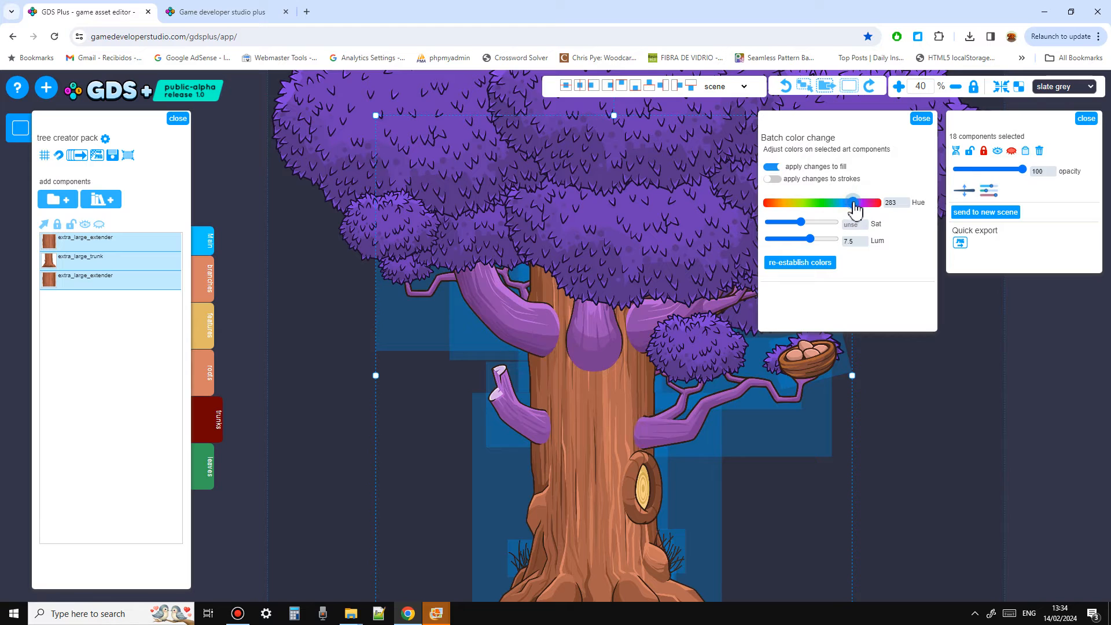
pyautogui.click(804, 482)
# Examine the recoloured tree as a whole and up close around the crown, trunk and roots
pyautogui.moveTo(821, 494); pyautogui.dragTo(728, 450, button='middle')
pyautogui.scroll(-2, 745, 267)
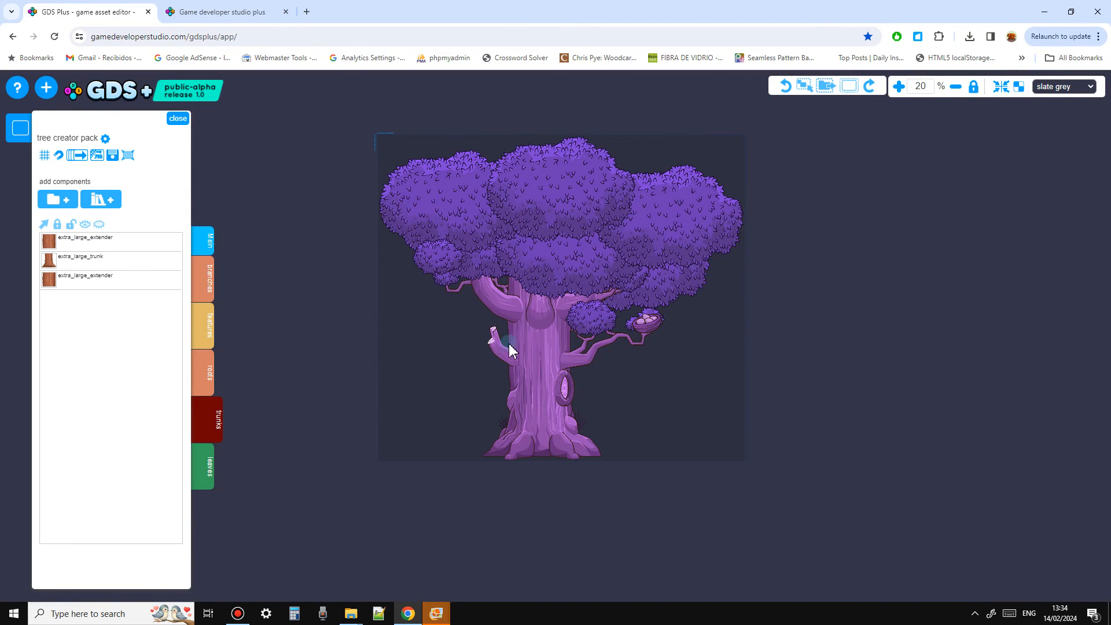
pyautogui.scroll(2, 527, 380)
pyautogui.moveTo(697, 425); pyautogui.dragTo(655, 475, button='middle')
pyautogui.scroll(1, 665, 443)
pyautogui.scroll(-1, 666, 442)
pyautogui.scroll(-1, 629, 434)
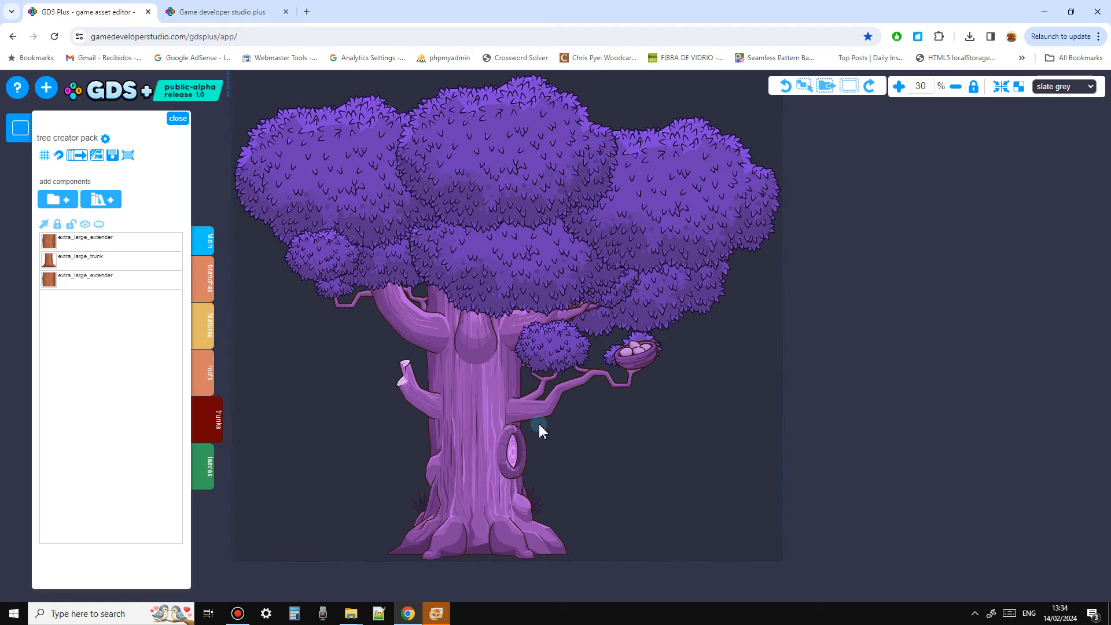
pyautogui.scroll(1, 421, 422)
pyautogui.moveTo(380, 427); pyautogui.dragTo(405, 434, button='middle')
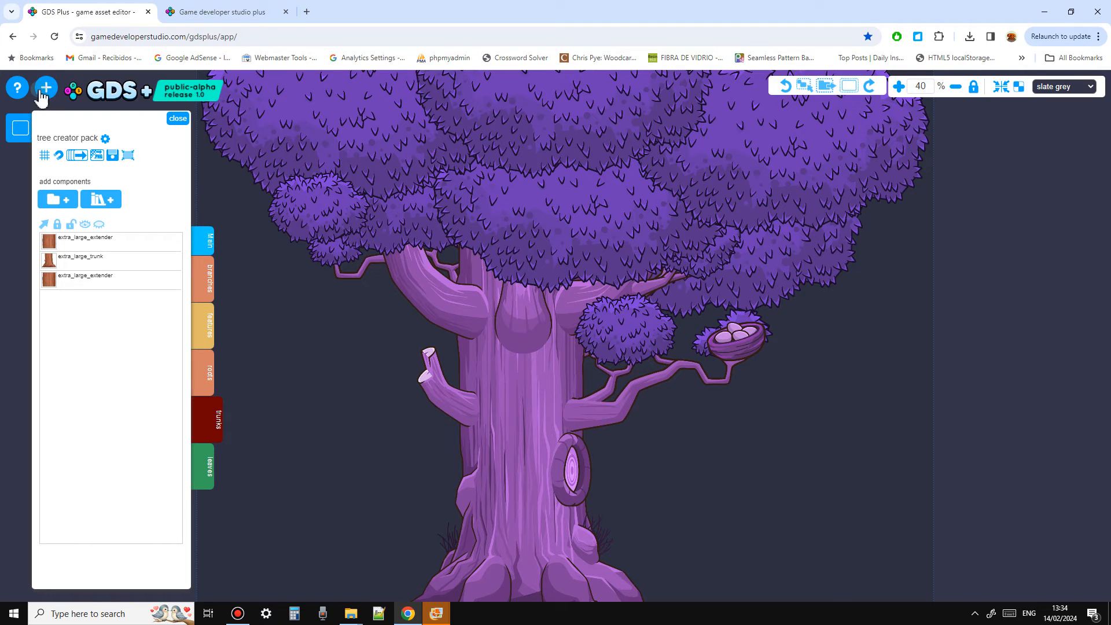
pyautogui.moveTo(363, 443); pyautogui.dragTo(421, 426, button='middle')
pyautogui.scroll(-1, 422, 426)
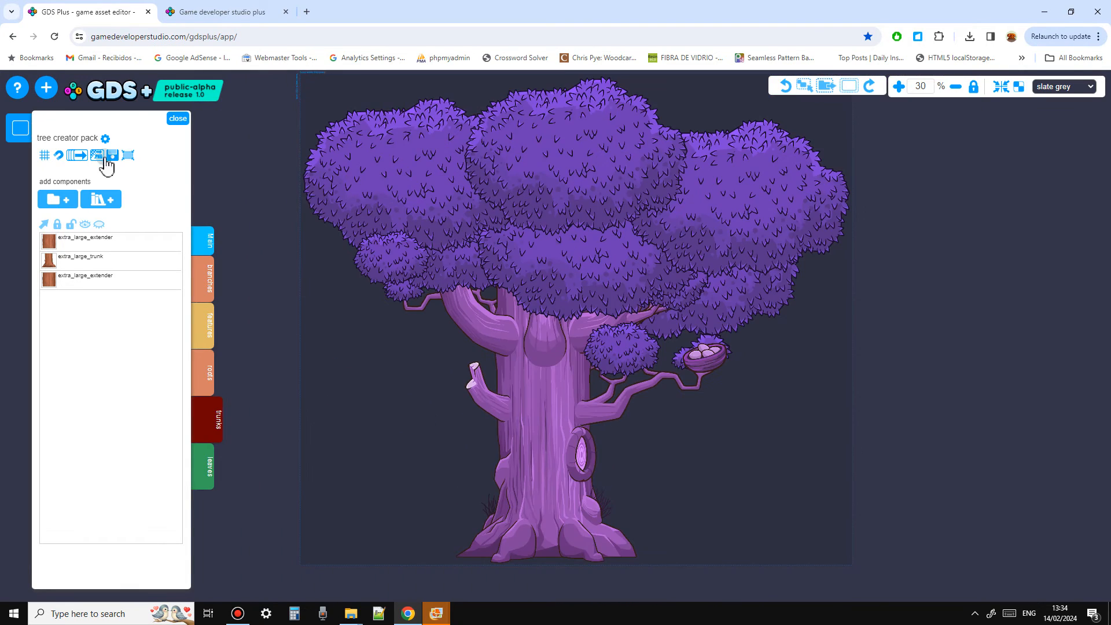
# Load the scene file TREE_CREATOR_PACK.gds as a new scene
pyautogui.click(50, 95)
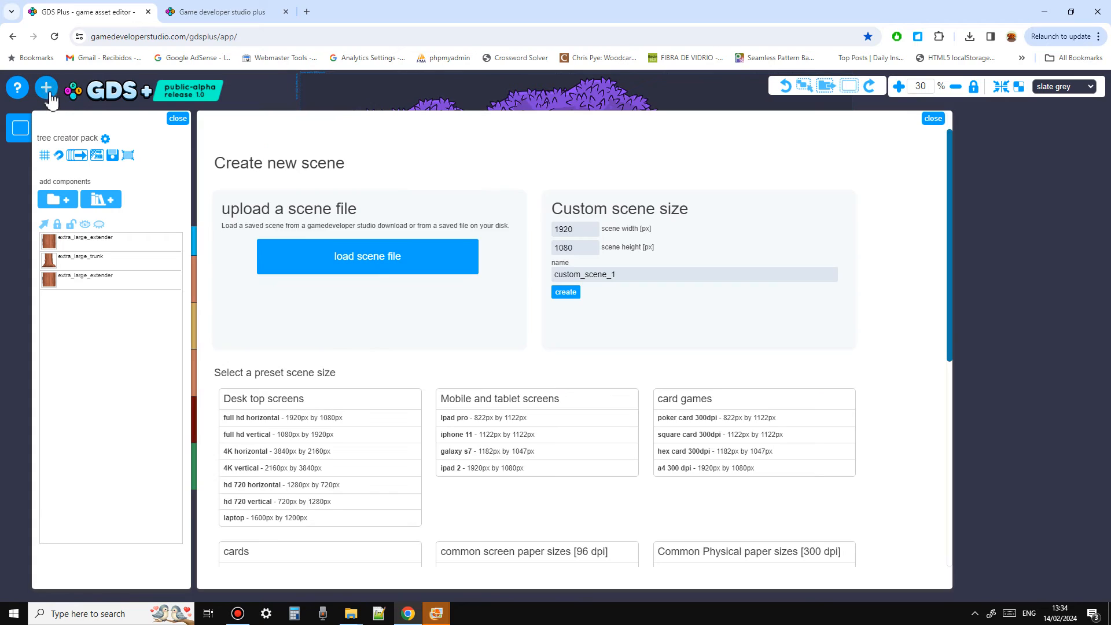
pyautogui.click(382, 260)
pyautogui.click(227, 153)
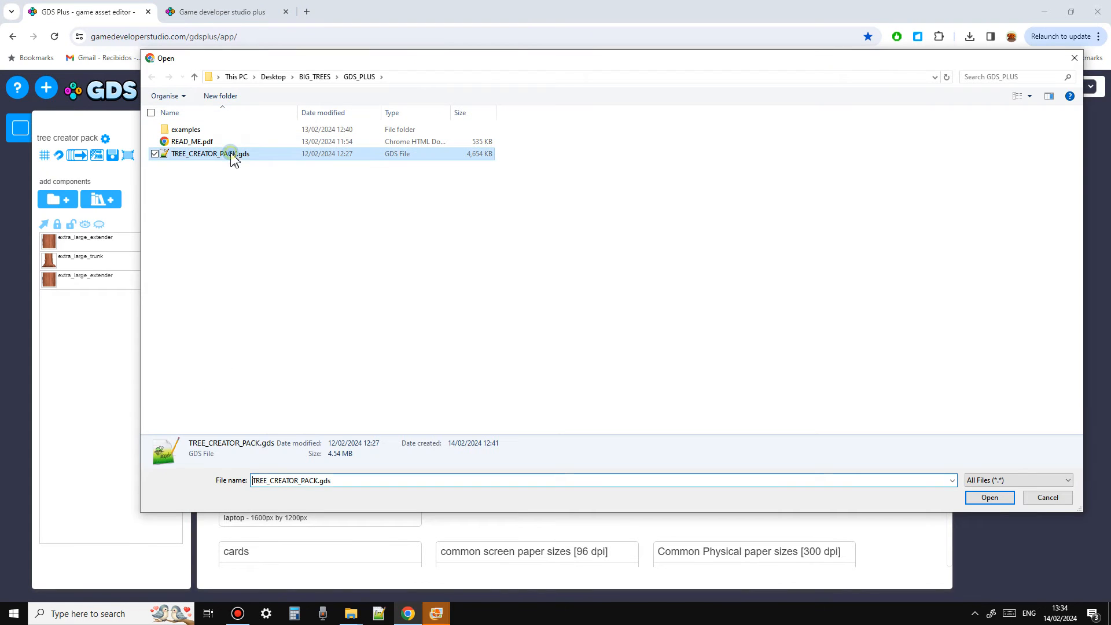
pyautogui.click(989, 498)
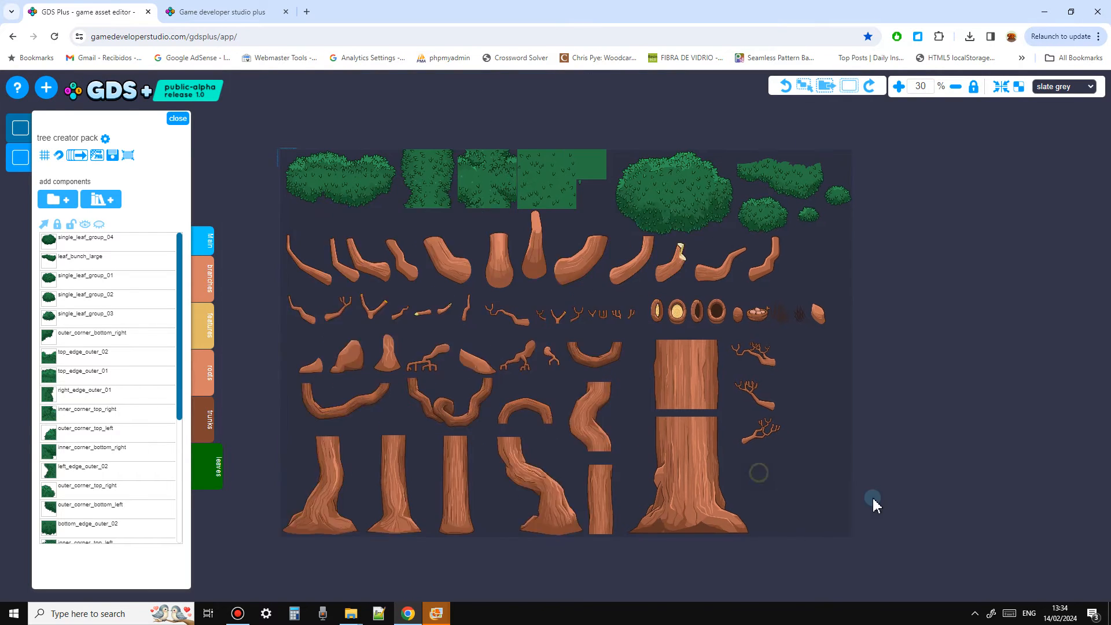
# Switch to the tree scene and back, and load TREE_CREATOR_PACK.gds again as a further scene
pyautogui.click(17, 137)
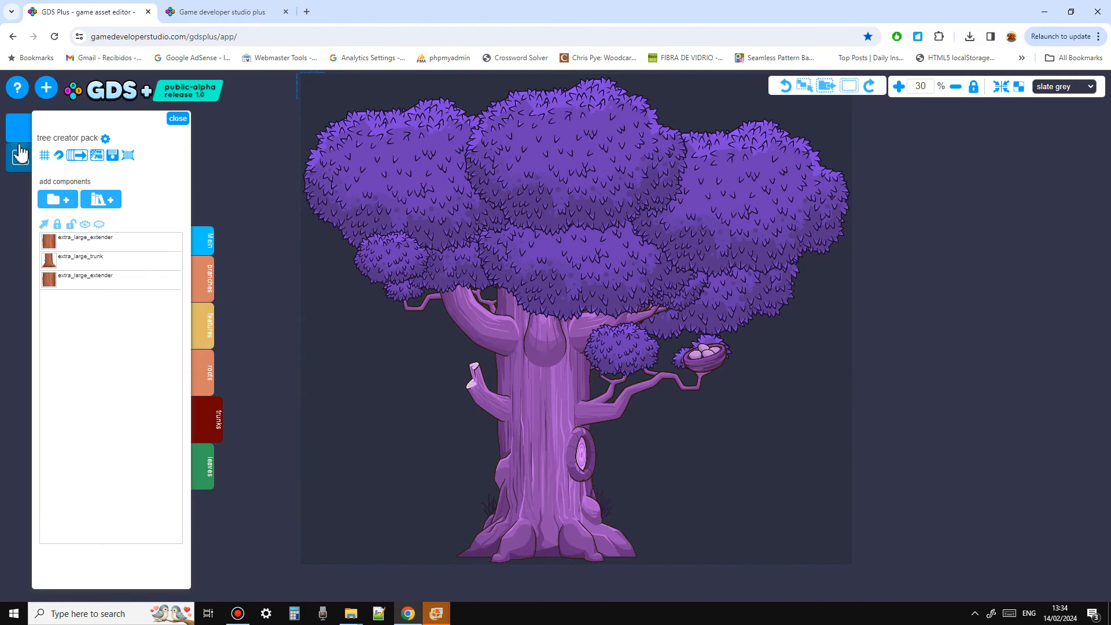
pyautogui.click(21, 153)
pyautogui.click(45, 88)
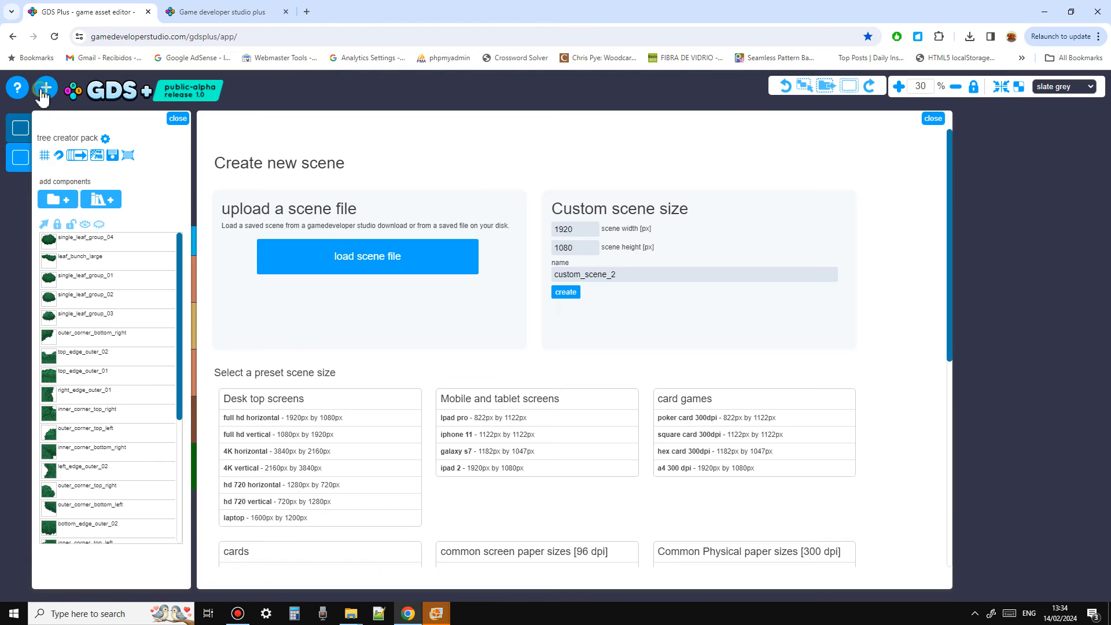
pyautogui.click(345, 271)
pyautogui.click(310, 157)
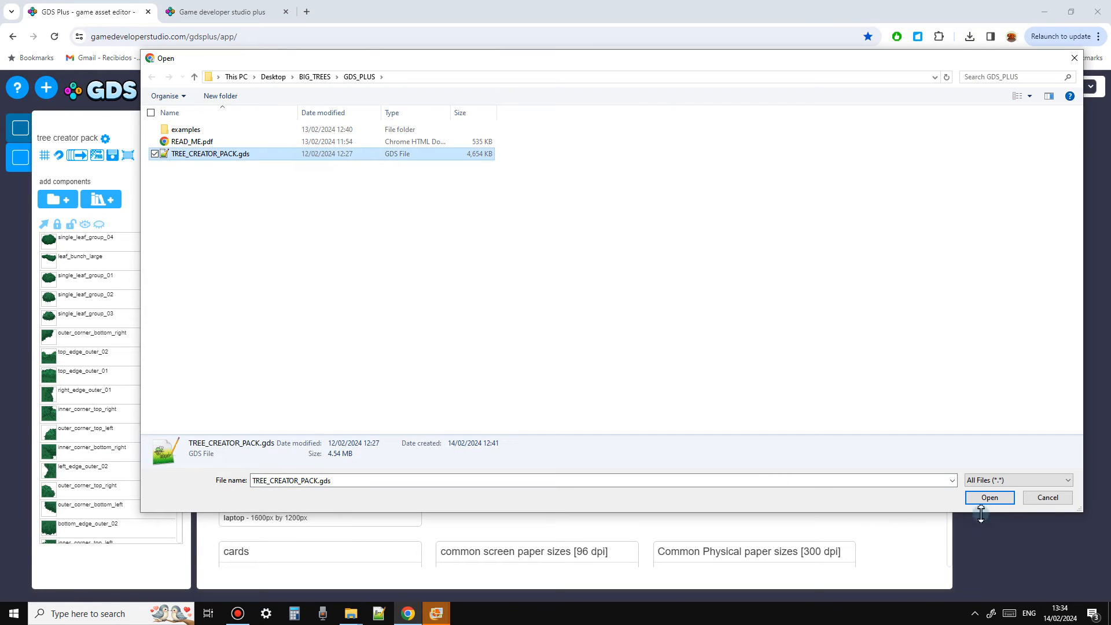
pyautogui.click(990, 499)
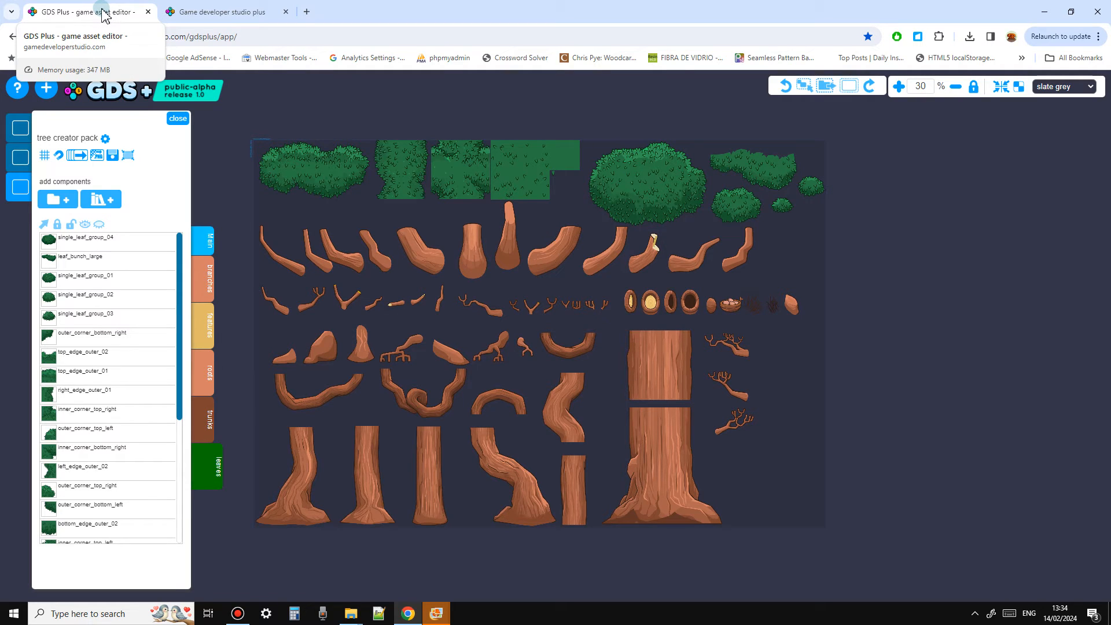
# Select all wood components below the leaves, move them down and right largely outside the canvas, and clear the selection
pyautogui.moveTo(776, 515); pyautogui.dragTo(818, 524)
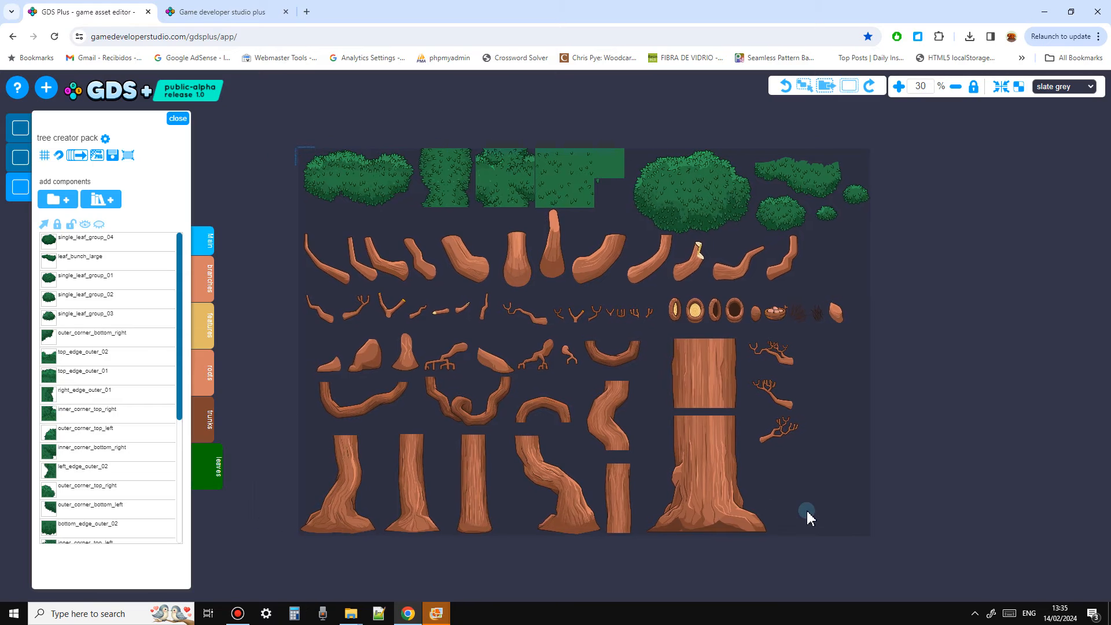
pyautogui.moveTo(812, 439); pyautogui.dragTo(856, 418)
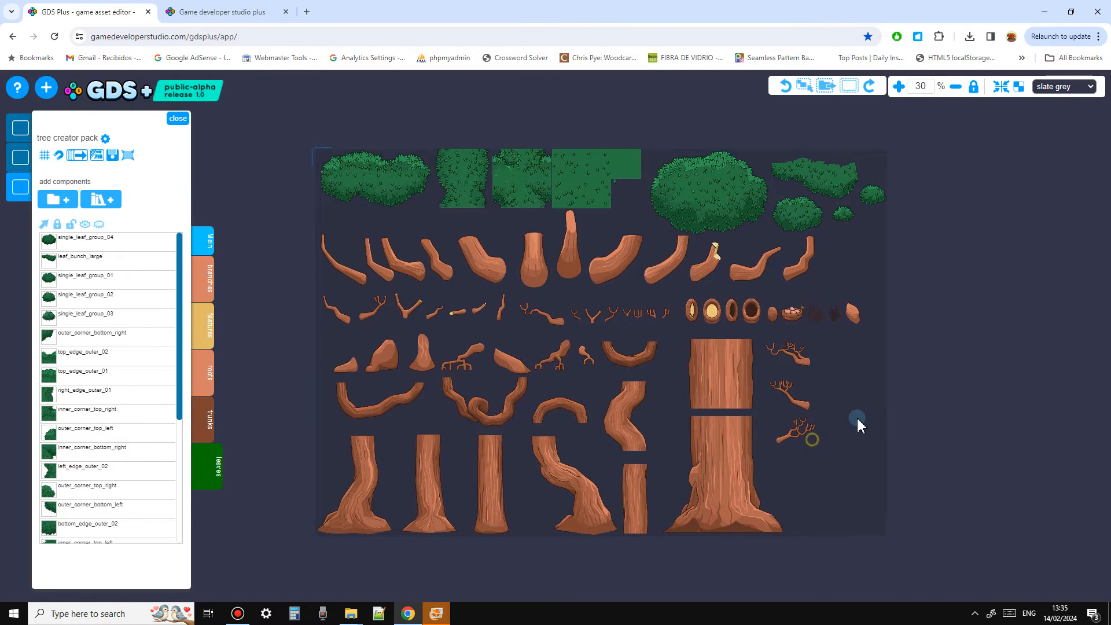
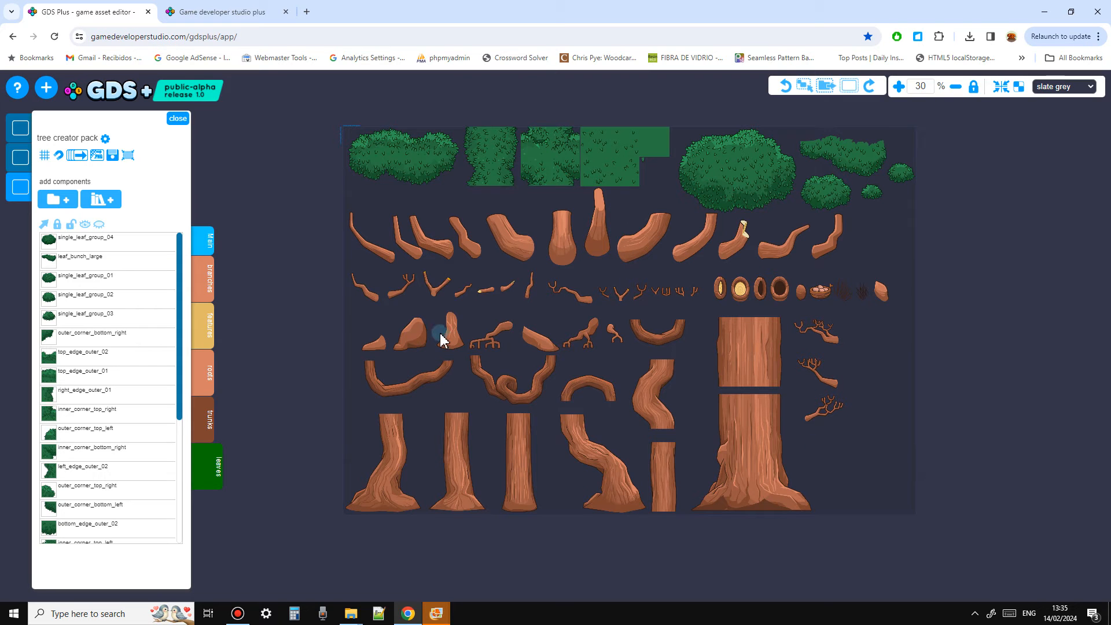
pyautogui.keyDown('ctrl'); pyautogui.moveTo(324, 214); pyautogui.dragTo(1052, 524); pyautogui.keyUp('ctrl')
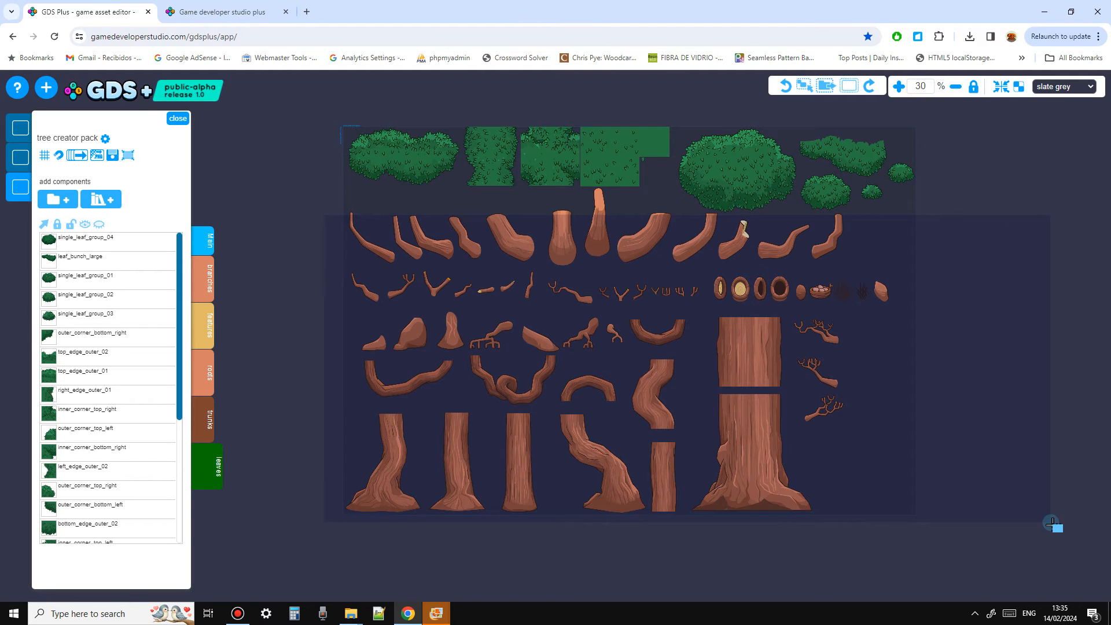
pyautogui.keyDown('ctrl'); pyautogui.moveTo(1052, 524); pyautogui.dragTo(1052, 524); pyautogui.keyUp('ctrl')
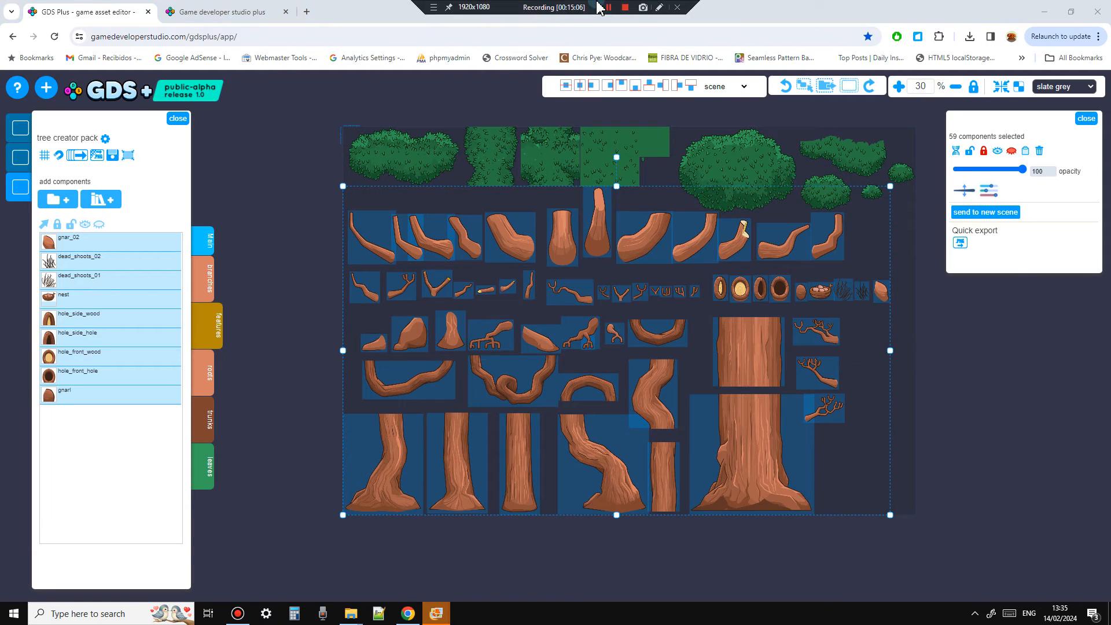
pyautogui.moveTo(605, 220); pyautogui.dragTo(1021, 515)
pyautogui.click(943, 379)
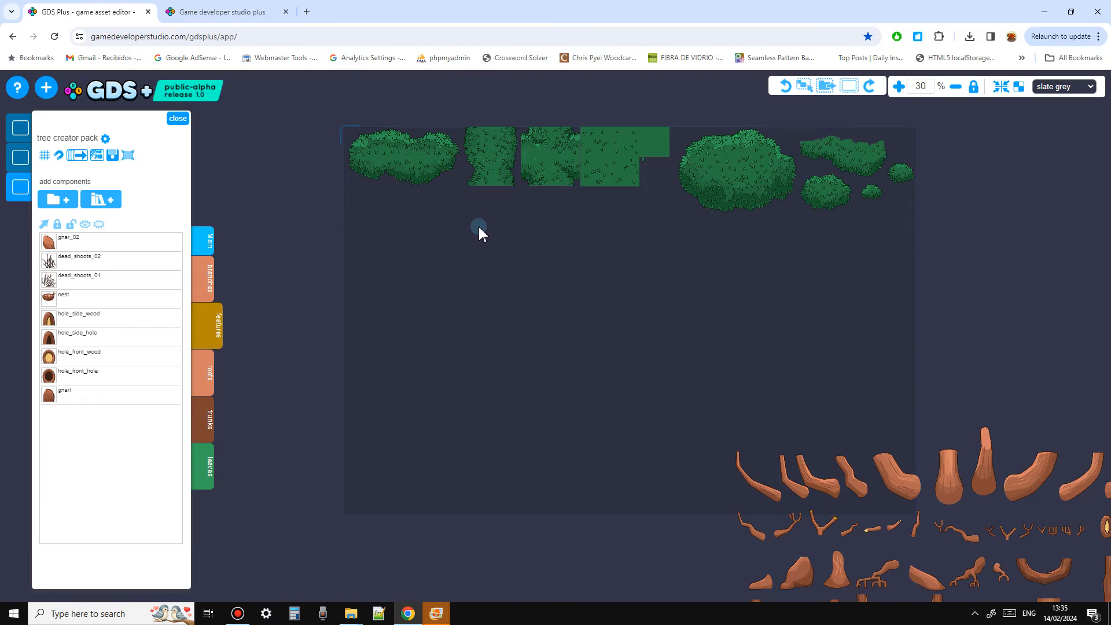
# Select the bottom_edge_outer_01 leaf tile and turn on the scene grid
pyautogui.scroll(2, 479, 232)
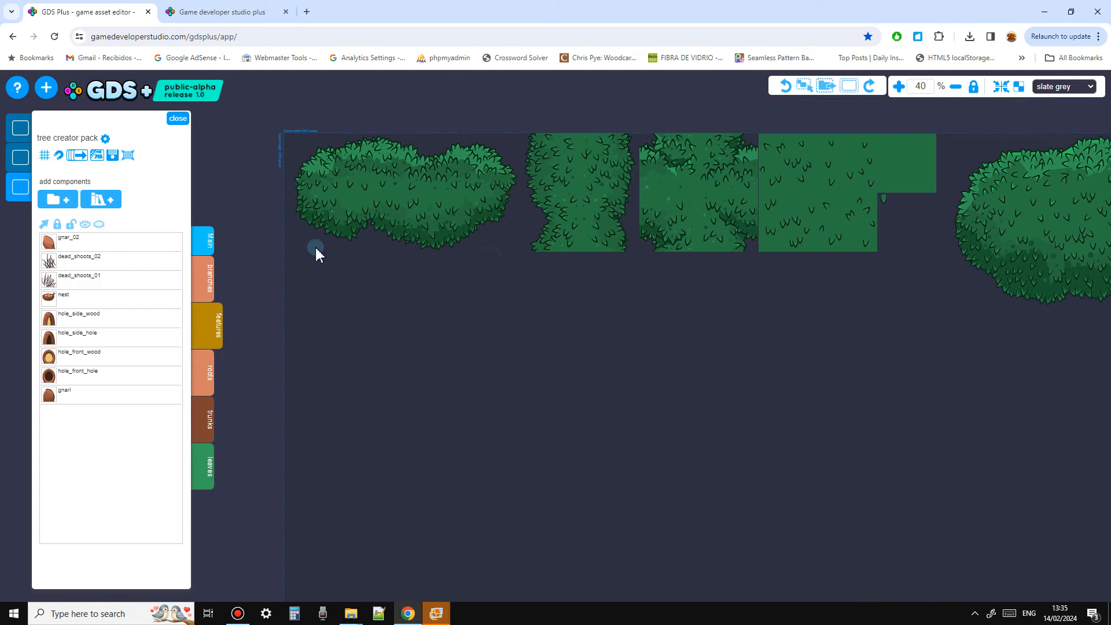
pyautogui.click(364, 198)
pyautogui.scroll(1, 428, 278)
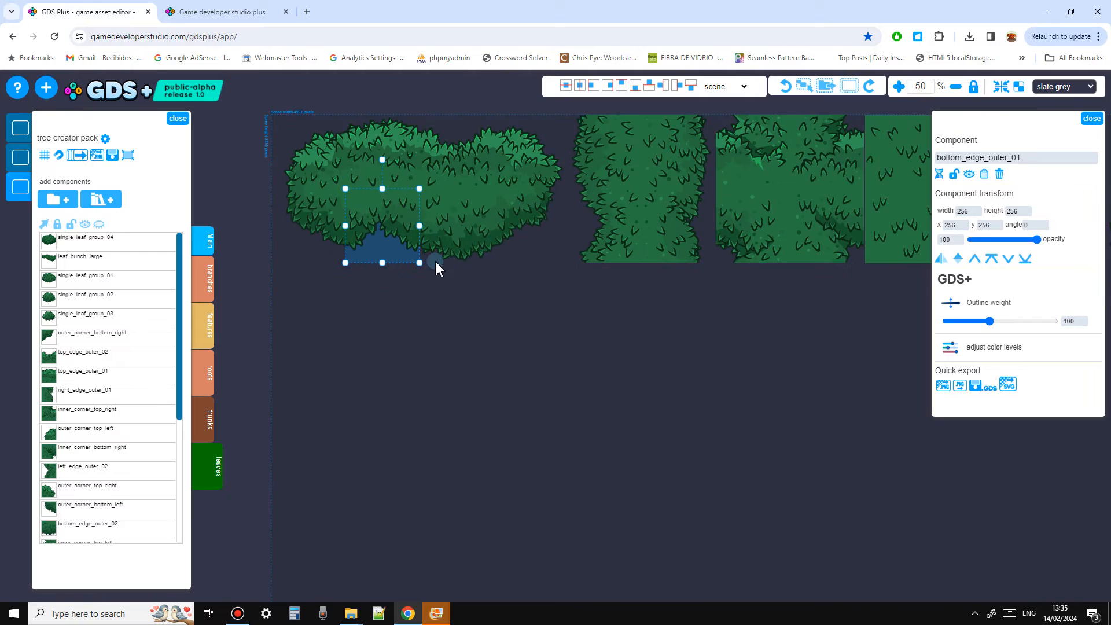
pyautogui.click(44, 155)
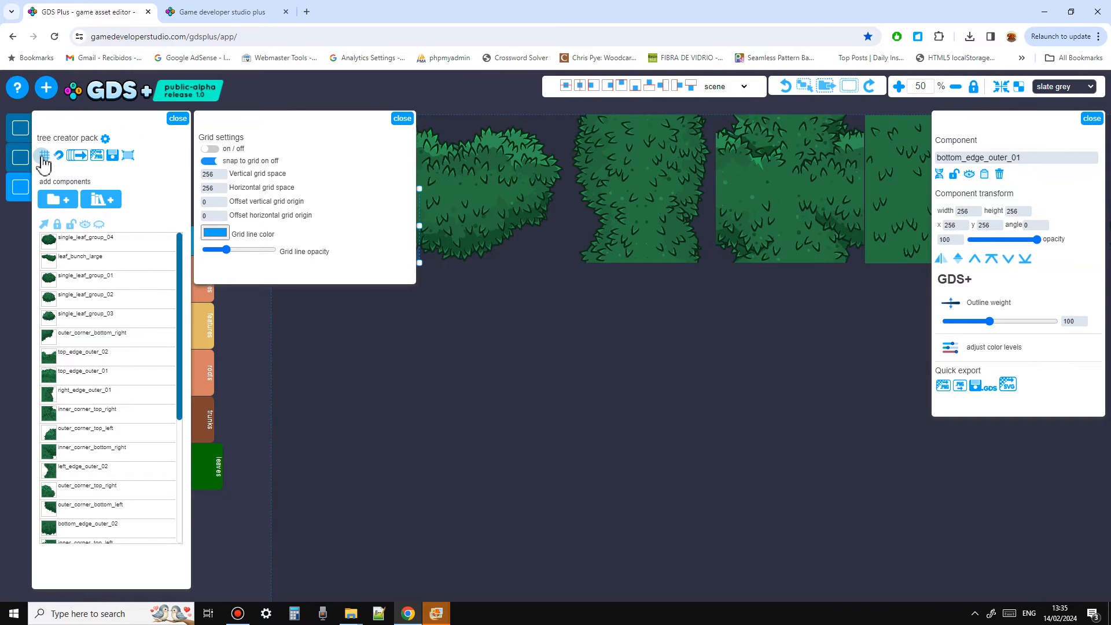
pyautogui.click(408, 122)
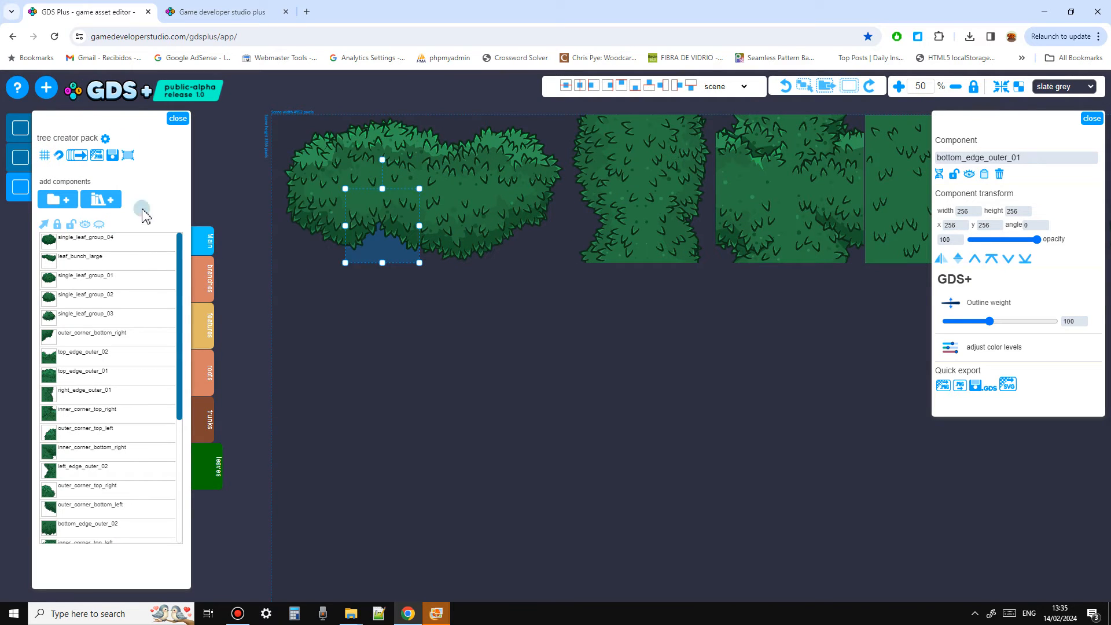
pyautogui.click(44, 155)
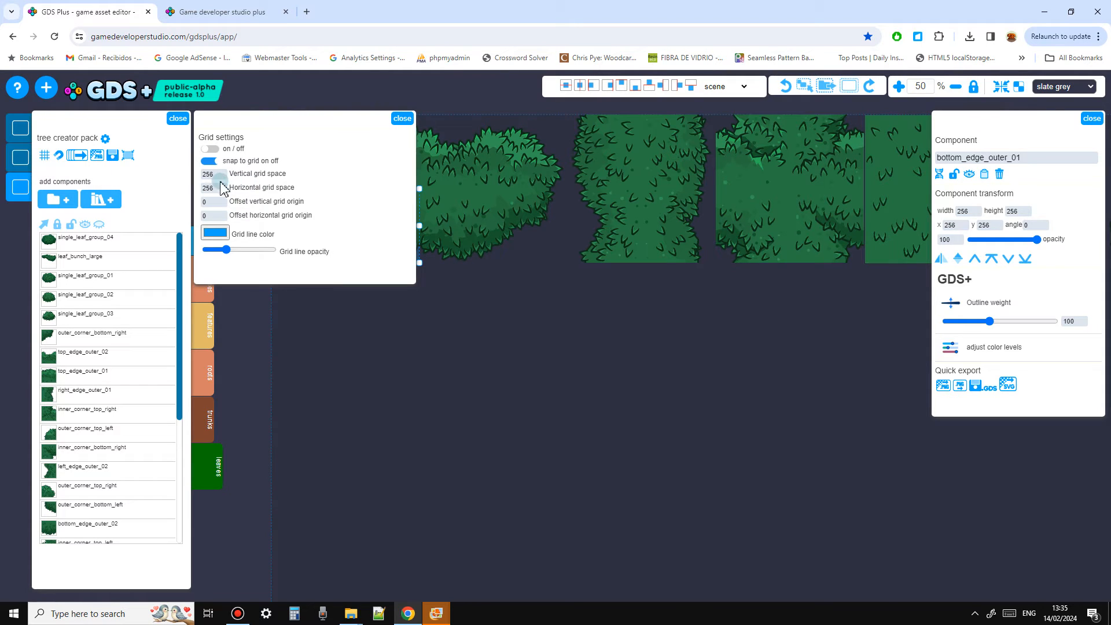
pyautogui.click(211, 149)
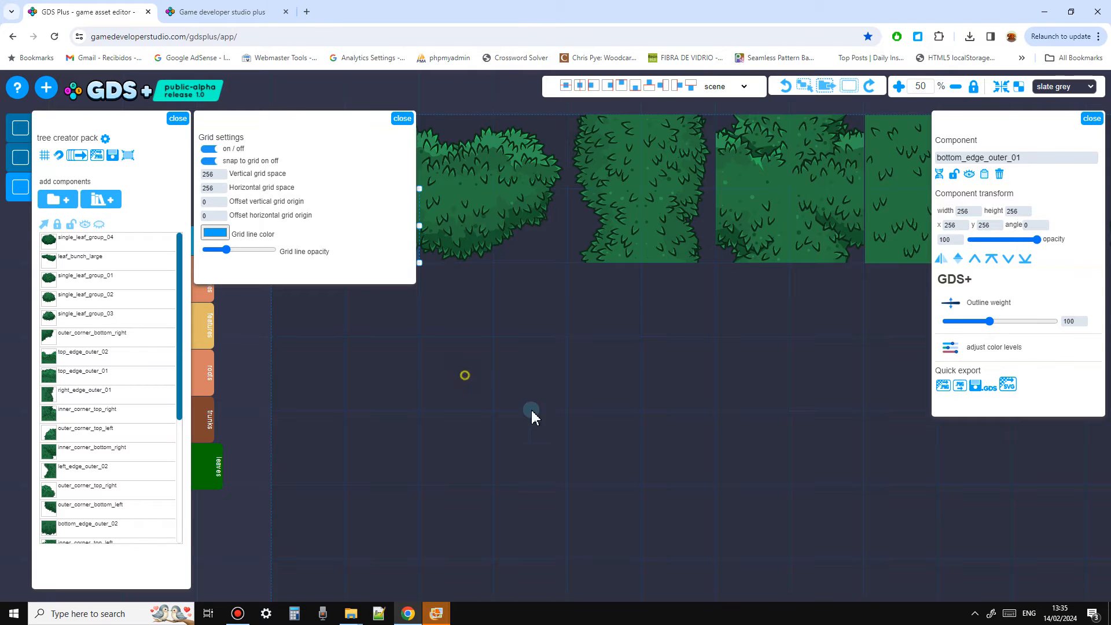
# Examine how individual leaf tiles fit the grid cells, close the grid settings and clear the selection
pyautogui.scroll(3, 519, 314)
pyautogui.click(594, 269)
pyautogui.click(680, 241)
pyautogui.click(695, 159)
pyautogui.click(620, 164)
pyautogui.moveTo(583, 383); pyautogui.dragTo(626, 397)
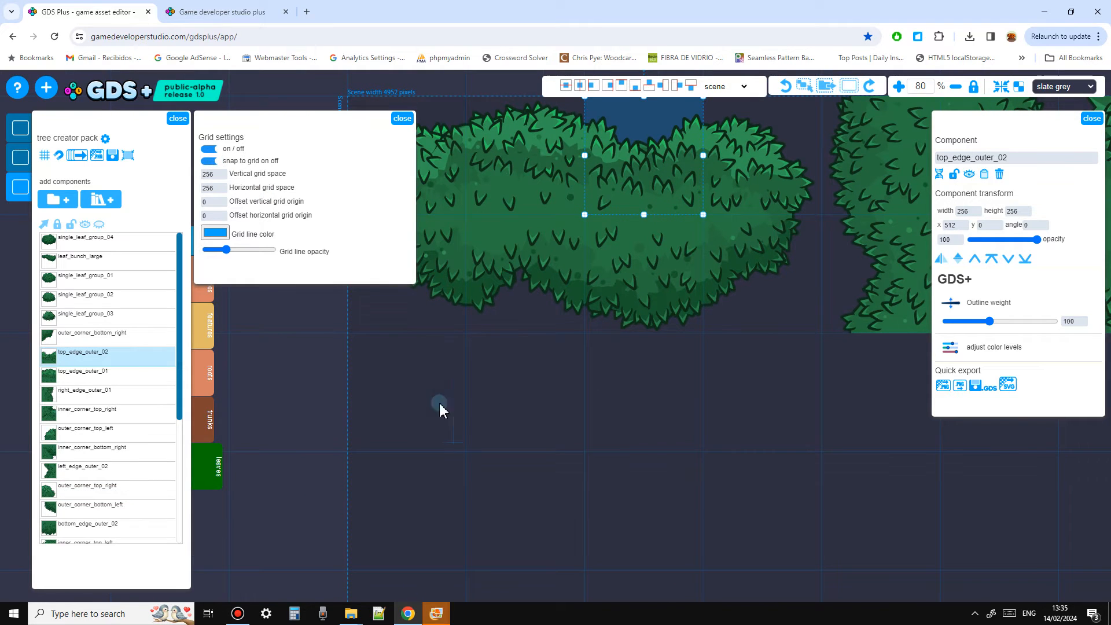
pyautogui.moveTo(441, 404); pyautogui.dragTo(450, 405)
pyautogui.click(403, 118)
pyautogui.scroll(-3, 461, 373)
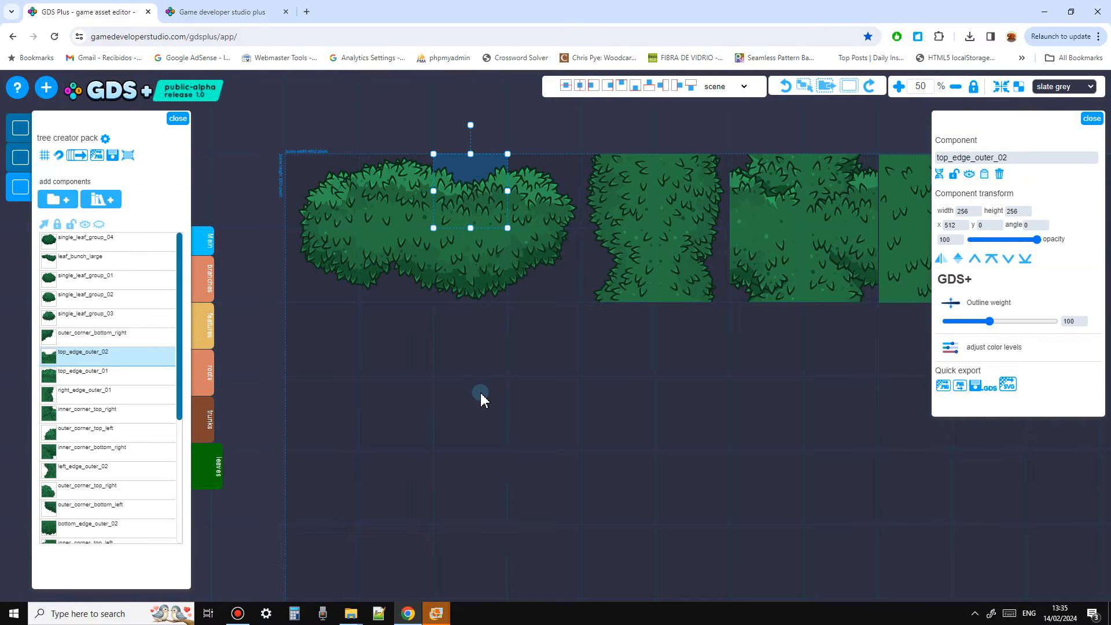
pyautogui.click(481, 394)
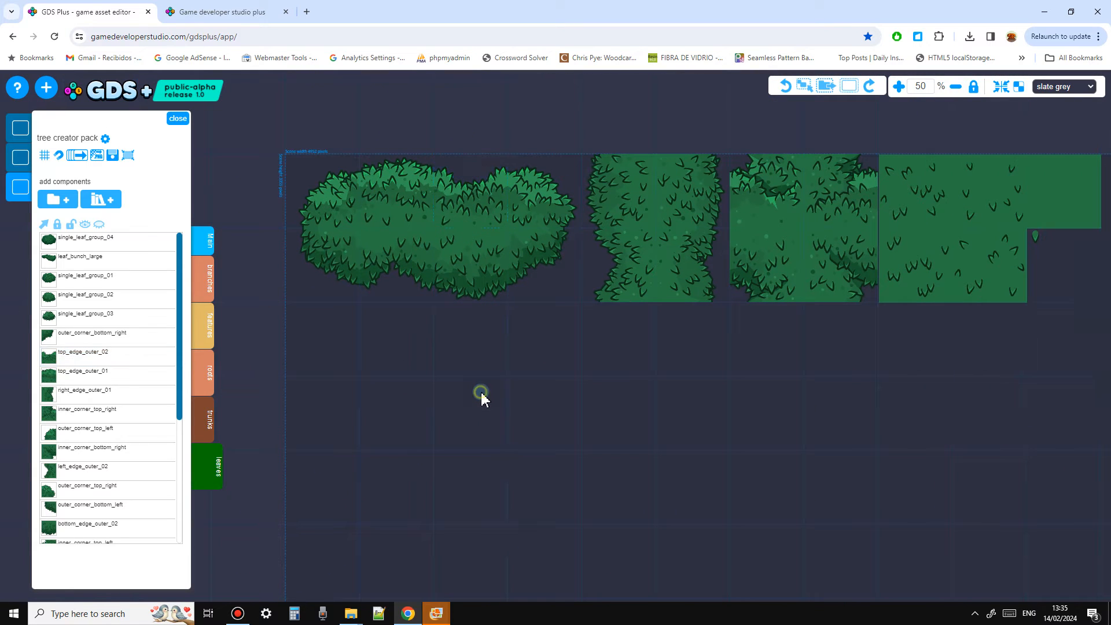
# Set the scene width to 2048 px in the scene settings
pyautogui.click(106, 139)
pyautogui.moveTo(224, 187); pyautogui.dragTo(205, 181)
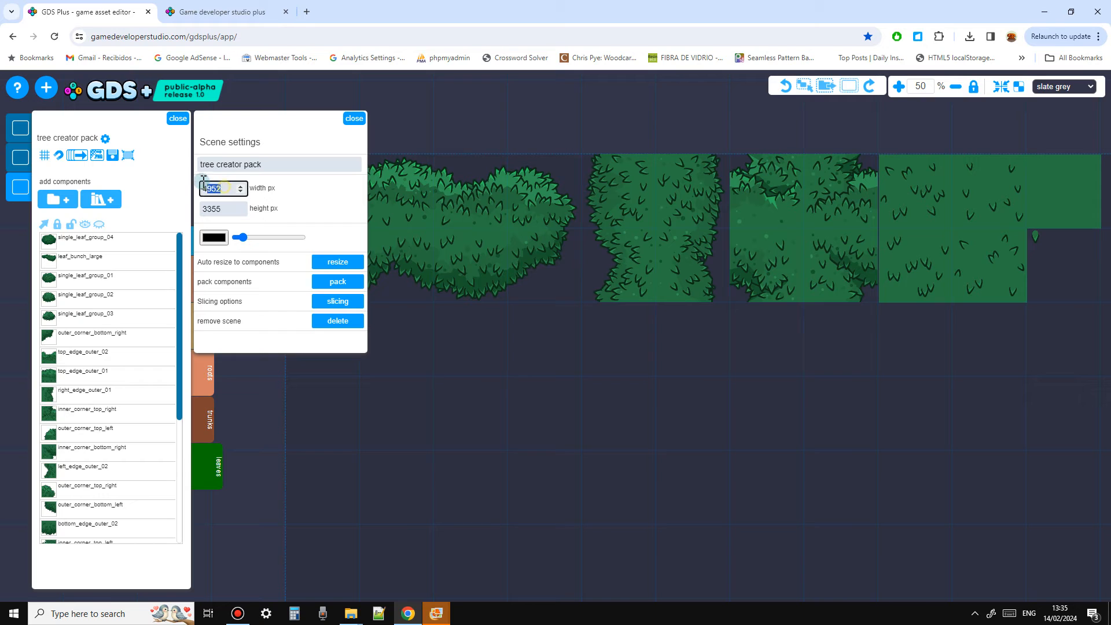
pyautogui.write('2048')
pyautogui.click(354, 118)
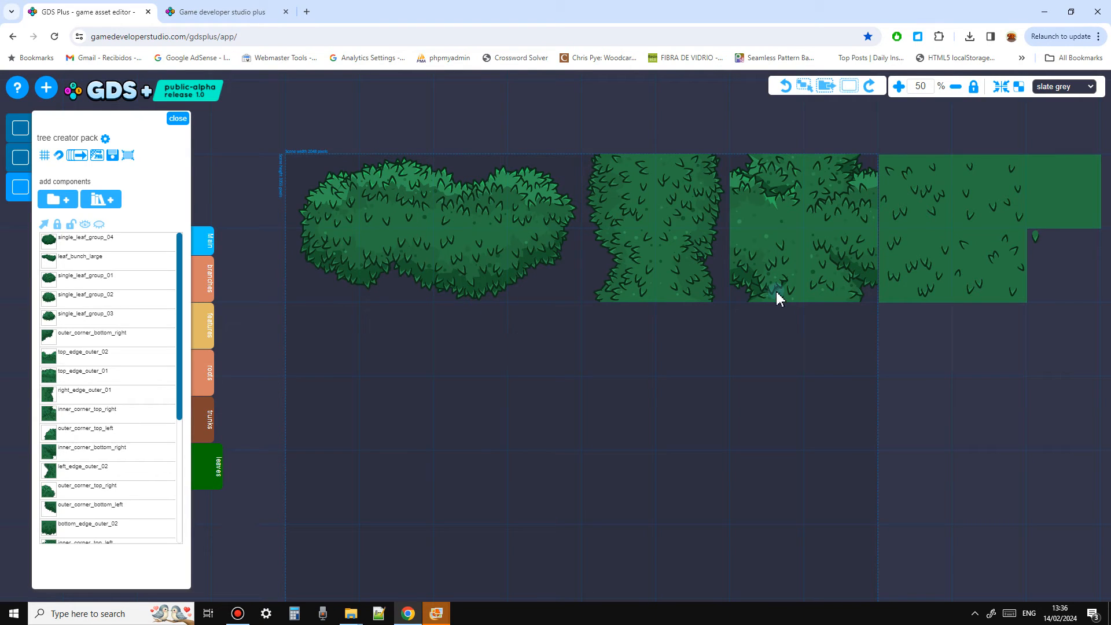
# Set the scene width to 3000 px and close the scene settings
pyautogui.click(105, 138)
pyautogui.doubleClick(227, 192)
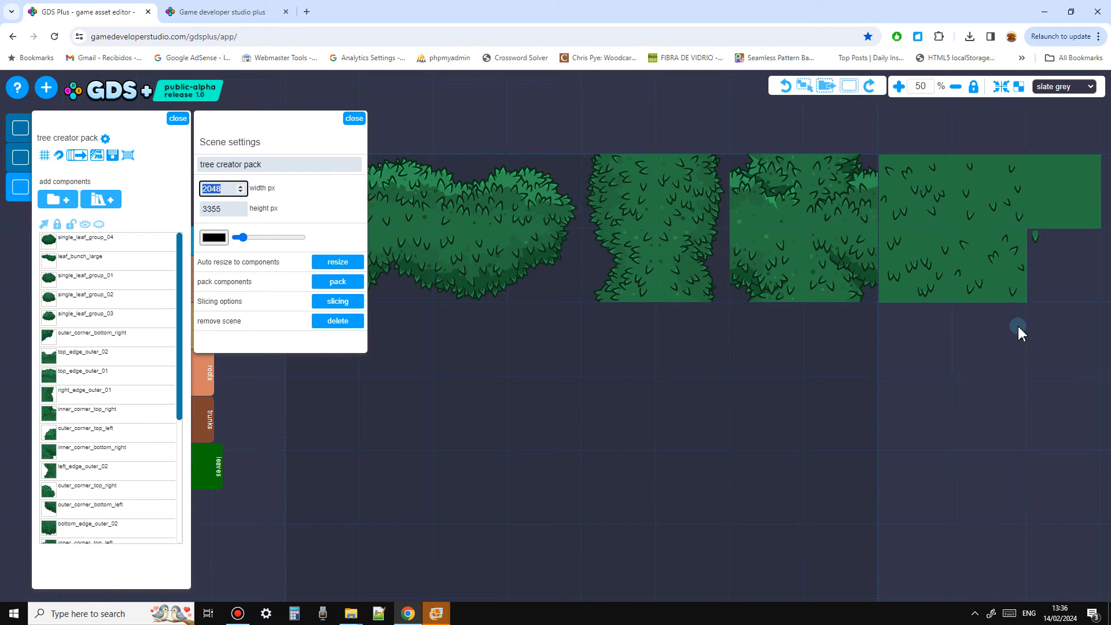
pyautogui.write('3000')
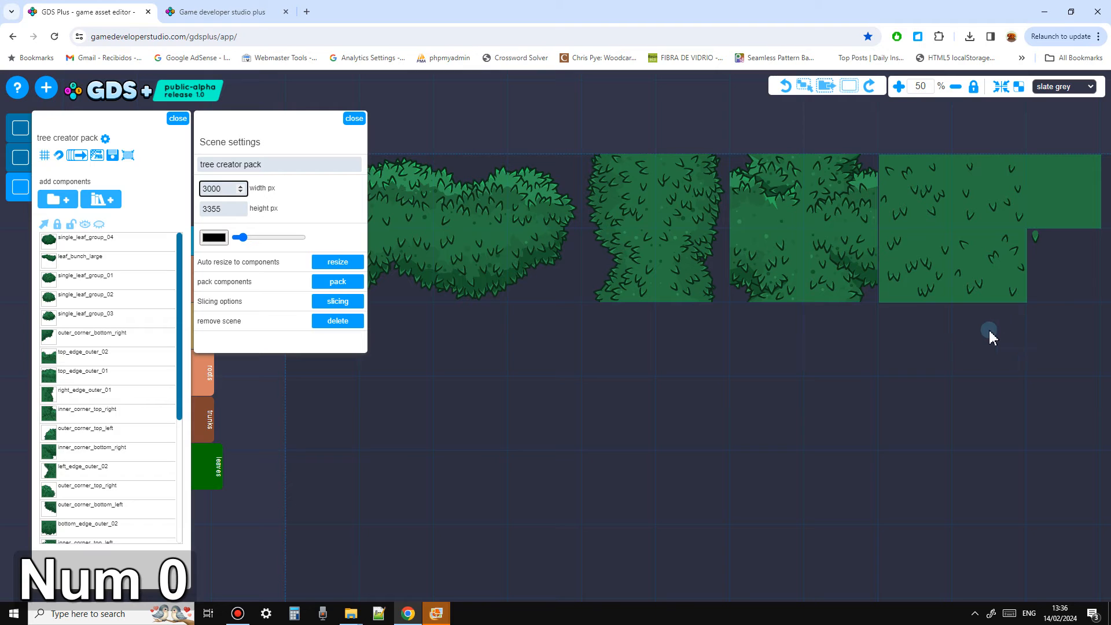
pyautogui.click(353, 118)
# Move outer_corner_bottom_left into free space and duplicate bottom_edge_outer_01, leaving one copy at each end of the third grid row
pyautogui.moveTo(421, 392); pyautogui.dragTo(385, 326)
pyautogui.moveTo(338, 185); pyautogui.dragTo(590, 415)
pyautogui.moveTo(425, 231); pyautogui.dragTo(926, 186)
pyautogui.scroll(-2, 287, 329)
pyautogui.press('d')
pyautogui.click(610, 412)
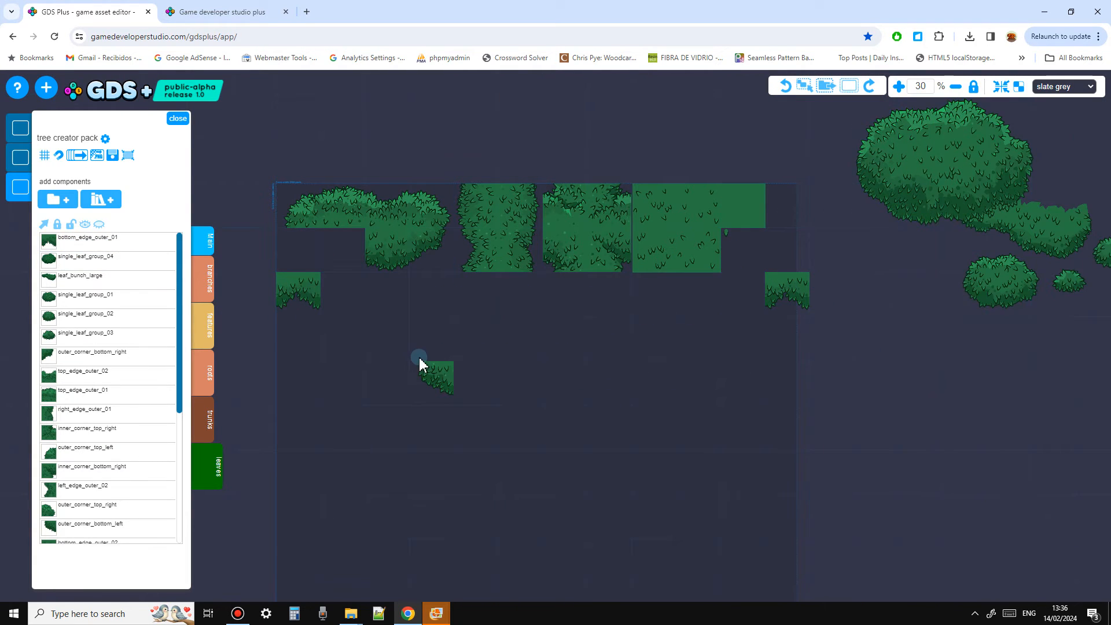
# Place bottom_edge_outer_02 at x 256, y 512, followed by outer_corner_bottom_right, with inner_corner_bottom_right directly above that corner
pyautogui.scroll(1, 420, 359)
pyautogui.moveTo(361, 223); pyautogui.dragTo(322, 278)
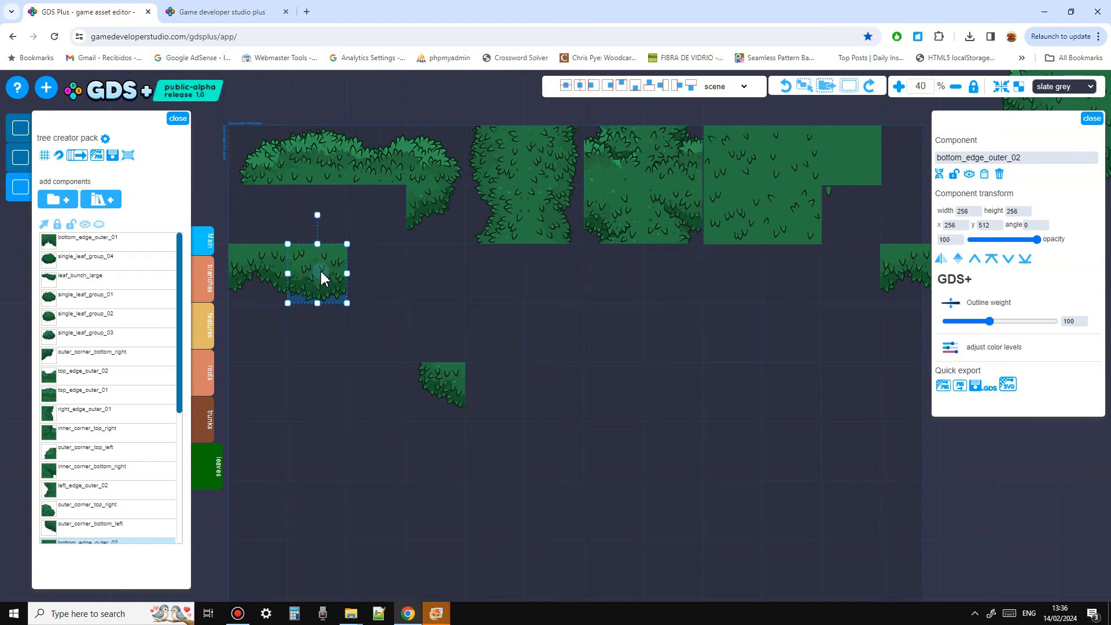
pyautogui.moveTo(676, 226); pyautogui.dragTo(362, 222)
pyautogui.moveTo(437, 194); pyautogui.dragTo(377, 261)
pyautogui.click(371, 354)
# Move top_edge_outer_02 and outer_corner_top_right down into the free area of the scene
pyautogui.moveTo(439, 151); pyautogui.dragTo(472, 339)
pyautogui.moveTo(380, 88); pyautogui.dragTo(421, 148)
pyautogui.moveTo(420, 230); pyautogui.dragTo(523, 433)
# Duplicate bottom_edge_outer_02, placing one tile beside inner_corner_bottom_right in the second row and the other beside bottom_edge_outer_01 in the third row
pyautogui.click(357, 338)
pyautogui.press('d')
pyautogui.moveTo(356, 339); pyautogui.dragTo(517, 321)
pyautogui.moveTo(492, 266); pyautogui.dragTo(446, 261, button='middle')
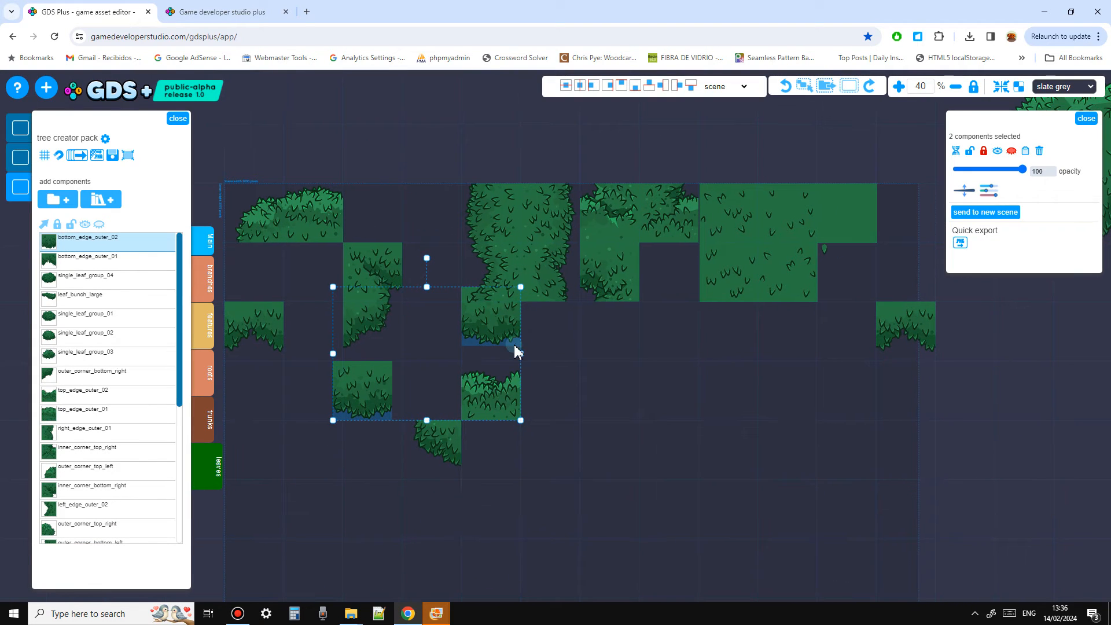
pyautogui.click(539, 355)
pyautogui.moveTo(498, 330); pyautogui.dragTo(439, 285)
pyautogui.moveTo(363, 400); pyautogui.dragTo(316, 340)
# Move the left-edge, right-edge and remaining left inner corner tiles down into free cells, with inner_corner_top_left at x 1280, y 1280
pyautogui.moveTo(513, 263); pyautogui.dragTo(517, 439)
pyautogui.moveTo(545, 287); pyautogui.dragTo(600, 465)
pyautogui.moveTo(538, 218); pyautogui.dragTo(569, 423)
pyautogui.moveTo(490, 228); pyautogui.dragTo(546, 456)
pyautogui.moveTo(611, 270); pyautogui.dragTo(613, 462)
pyautogui.moveTo(632, 237); pyautogui.dragTo(572, 531)
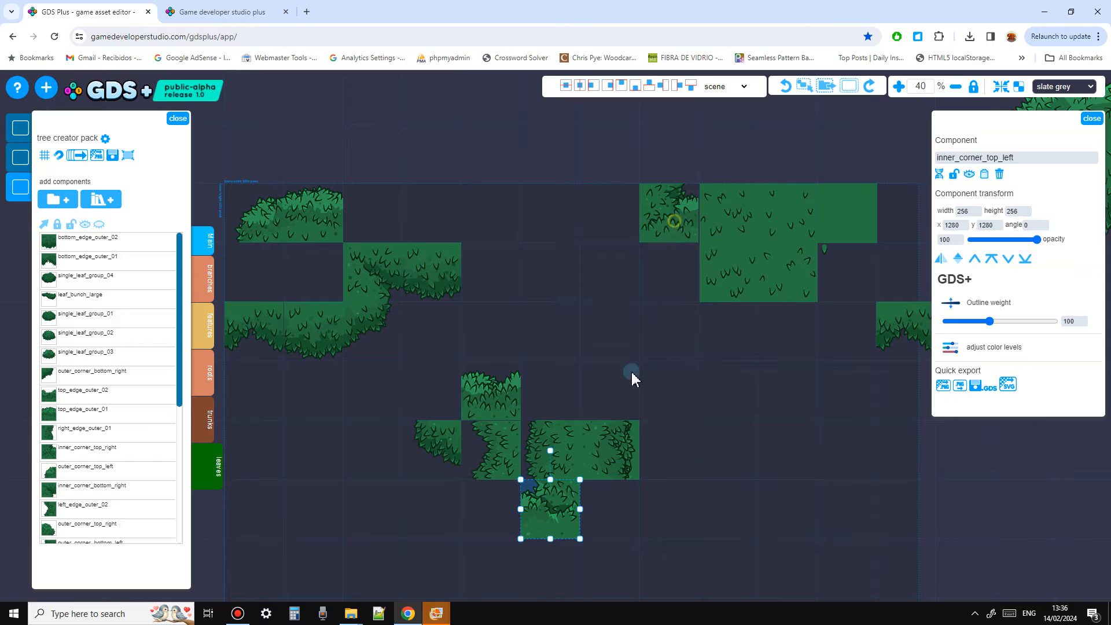
# Move the last inner corner and the fill tiles into the spare row and delete the leftover small leaf
pyautogui.moveTo(674, 221); pyautogui.dragTo(671, 453)
pyautogui.moveTo(731, 272); pyautogui.dragTo(682, 427)
pyautogui.moveTo(742, 212); pyautogui.dragTo(692, 441)
pyautogui.moveTo(796, 271); pyautogui.dragTo(738, 451)
pyautogui.moveTo(779, 211); pyautogui.dragTo(718, 448)
pyautogui.moveTo(825, 234); pyautogui.dragTo(767, 463)
pyautogui.keyDown('ctrl'); pyautogui.moveTo(804, 222); pyautogui.dragTo(846, 273); pyautogui.keyUp('ctrl')
pyautogui.press('Delete')
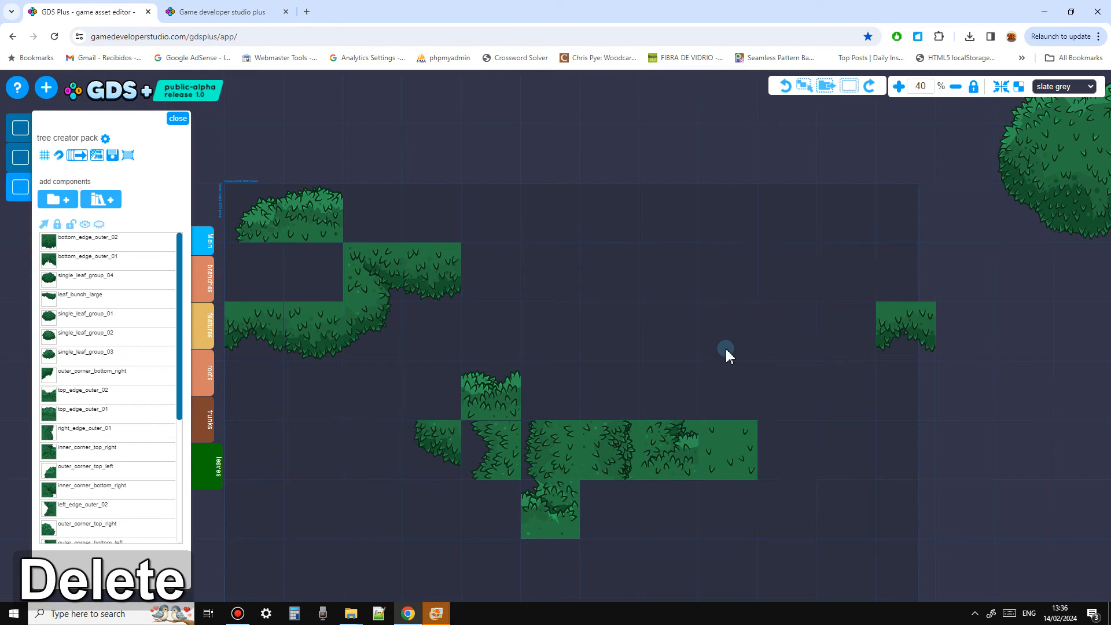
# Duplicate bottom_edge_outer_02 twice to extend the bottom edge along the second row
pyautogui.click(433, 273)
pyautogui.press('d')
pyautogui.moveTo(443, 289); pyautogui.dragTo(559, 284)
pyautogui.press('d')
# Duplicate bottom_edge_outer_01 to x 1792, move the end bottom_edge_outer_02 to x 2048, and put the far-right bottom_edge_outer_01 in its place
pyautogui.click(307, 344)
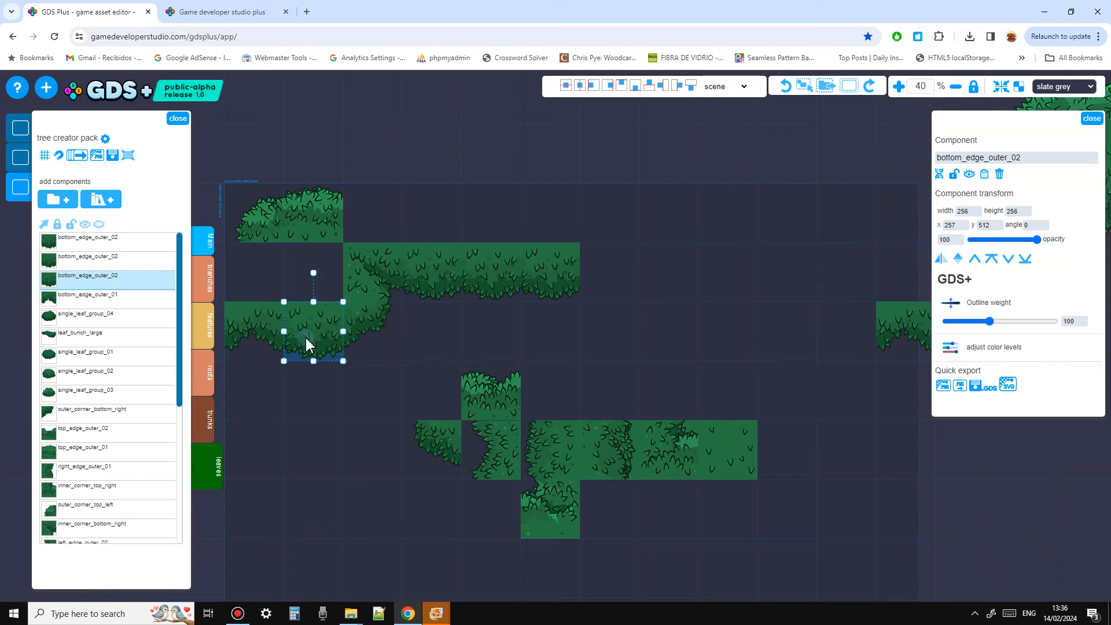
pyautogui.click(263, 324)
pyautogui.press('d')
pyautogui.moveTo(277, 353); pyautogui.dragTo(681, 272)
pyautogui.moveTo(543, 287); pyautogui.dragTo(722, 331)
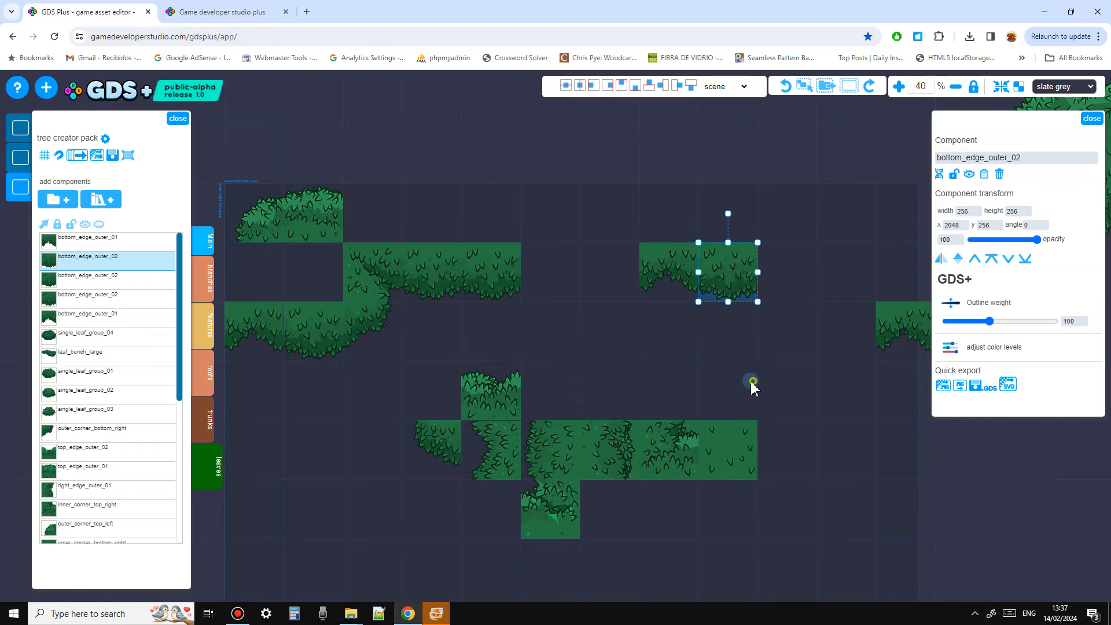
pyautogui.moveTo(826, 322); pyautogui.dragTo(793, 312, button='middle')
pyautogui.moveTo(867, 315); pyautogui.dragTo(513, 256)
# Examine the tiles of the stepped bottom edge by selecting them one after another
pyautogui.click(263, 337)
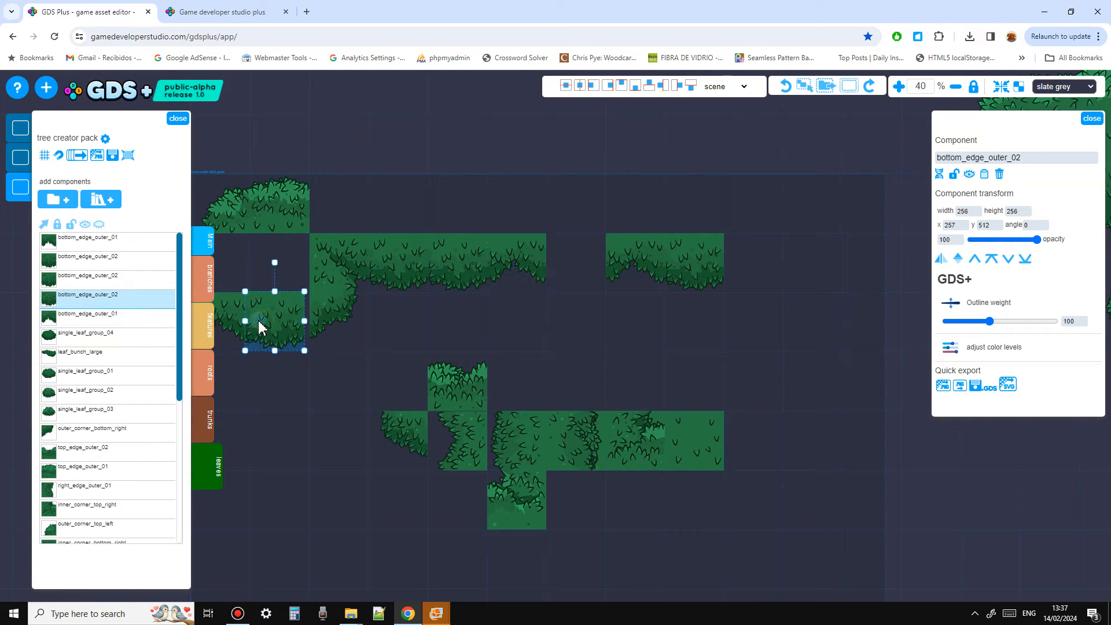
pyautogui.click(318, 301)
pyautogui.click(322, 260)
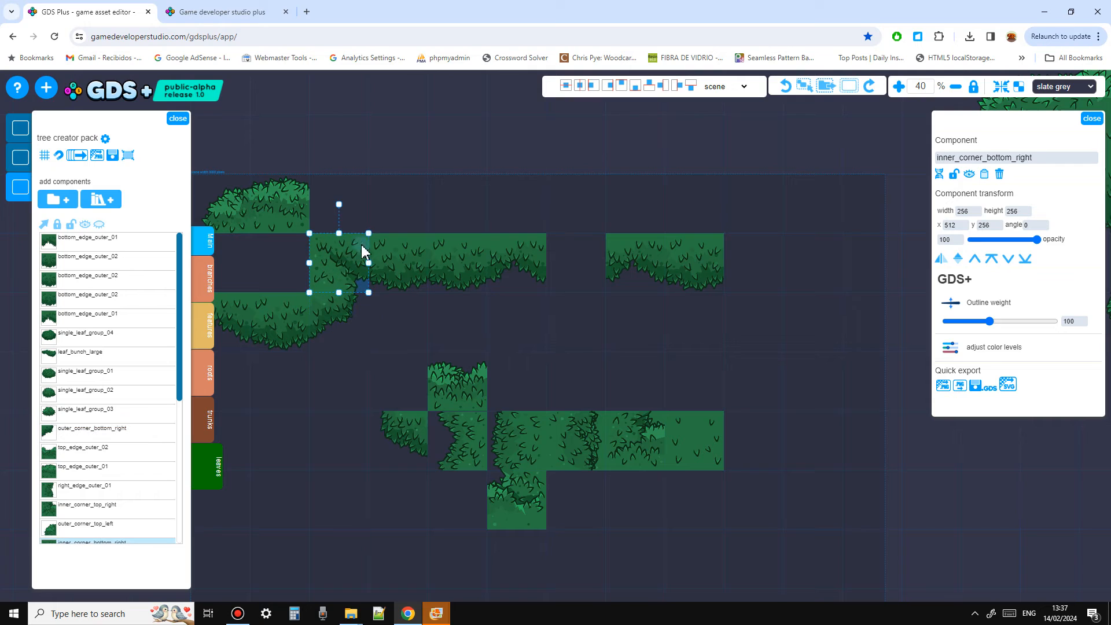
pyautogui.click(377, 241)
pyautogui.click(439, 245)
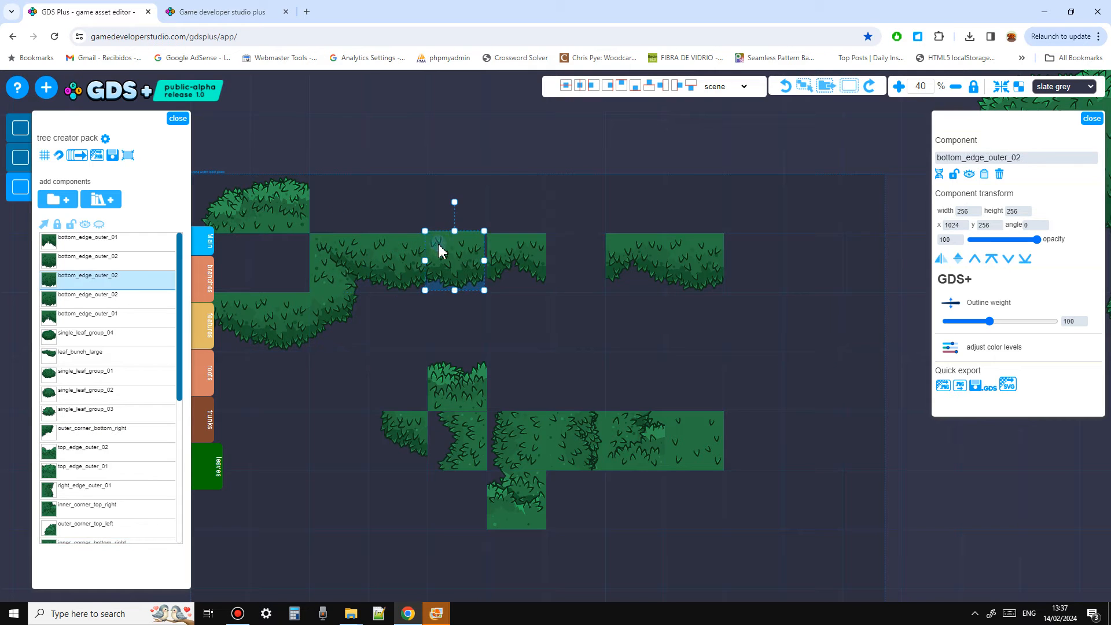
pyautogui.click(521, 253)
# Place outer_corner_bottom_left in the third row and move the spare bottom_edge_outer_01, top_edge_outer_01 and outer_corner_top_left into the spare row
pyautogui.moveTo(415, 430); pyautogui.dragTo(571, 326)
pyautogui.moveTo(631, 249); pyautogui.dragTo(749, 422)
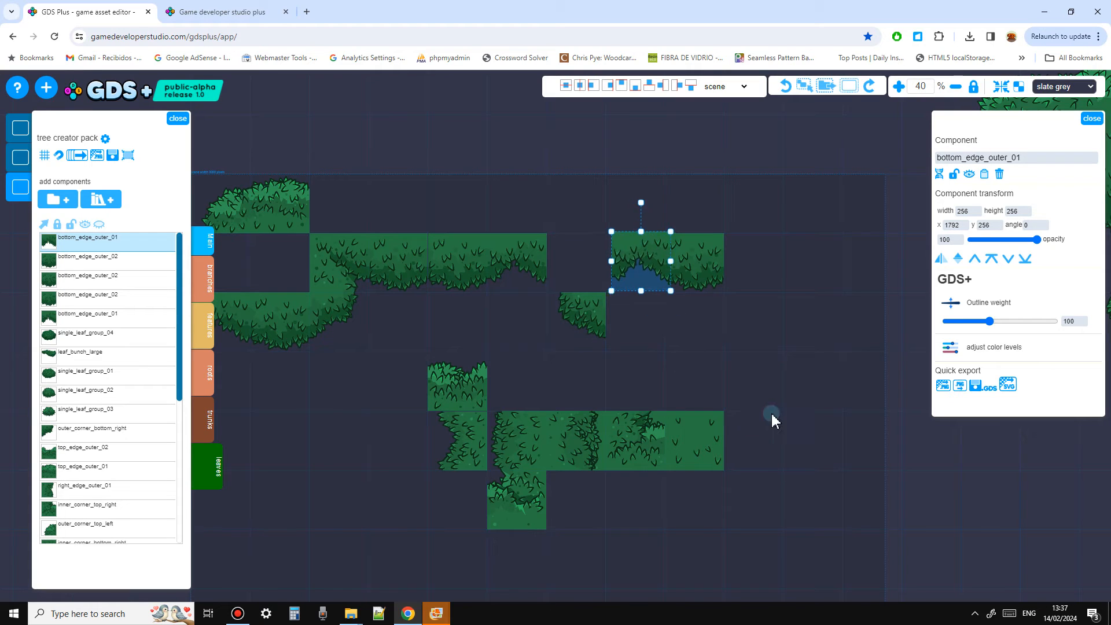
pyautogui.moveTo(407, 363); pyautogui.dragTo(498, 346)
pyautogui.moveTo(384, 207); pyautogui.dragTo(799, 443)
pyautogui.moveTo(315, 199); pyautogui.dragTo(517, 461)
pyautogui.moveTo(536, 548); pyautogui.dragTo(463, 530)
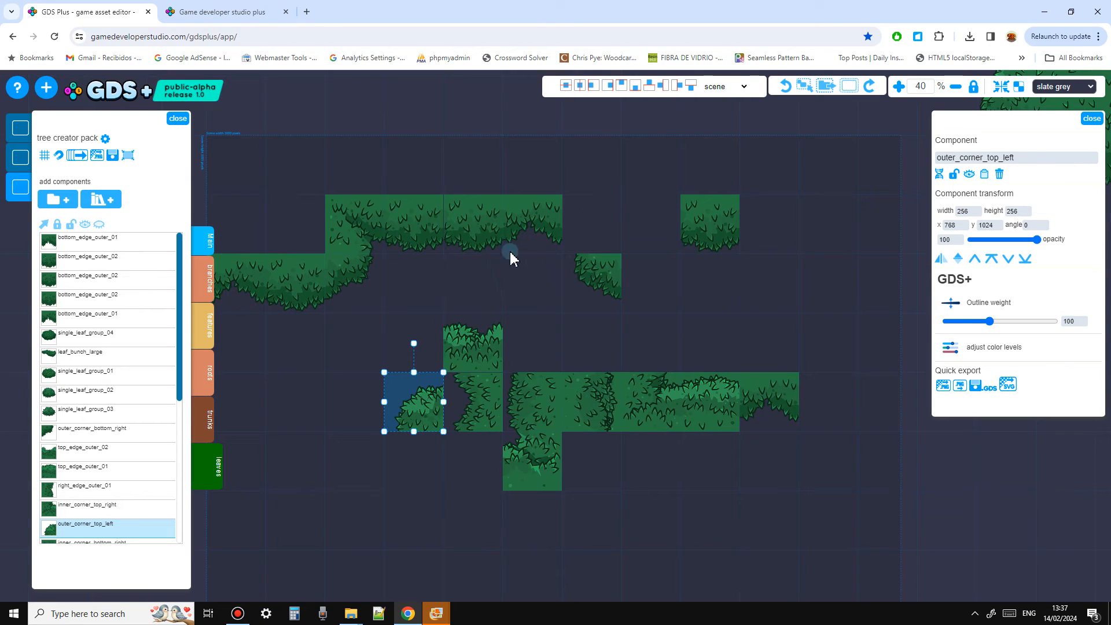
# Spread top_edge_outer_01, inner_corner_top_right and the spare bottom_edge_outer_01 along the x 2560 column, and move inner_corner_top_left into a free lower cell
pyautogui.click(468, 233)
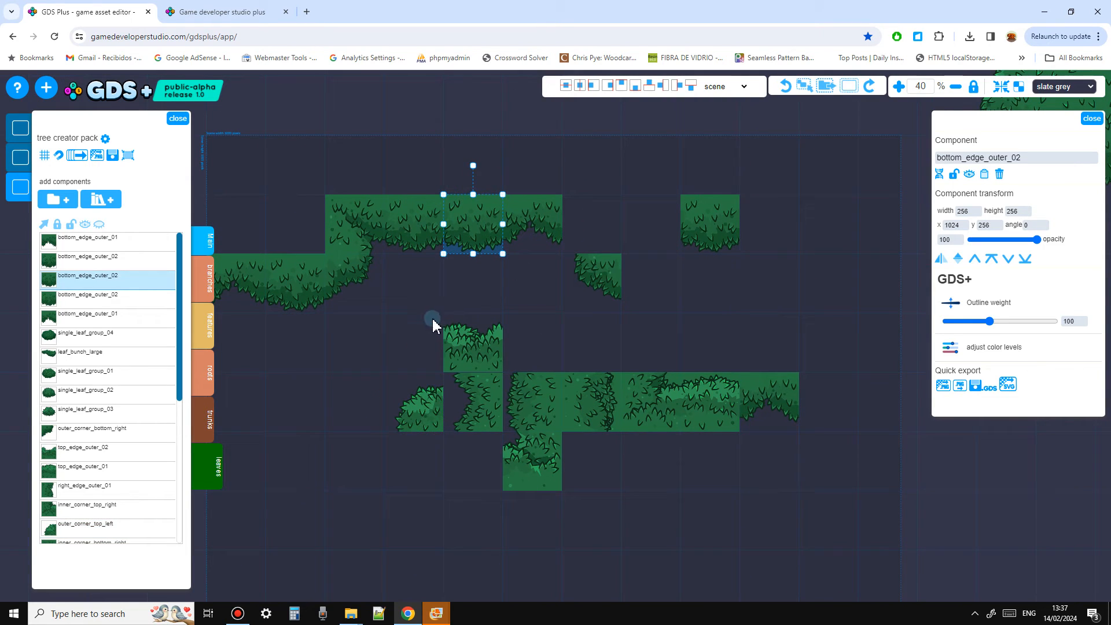
pyautogui.click(445, 316)
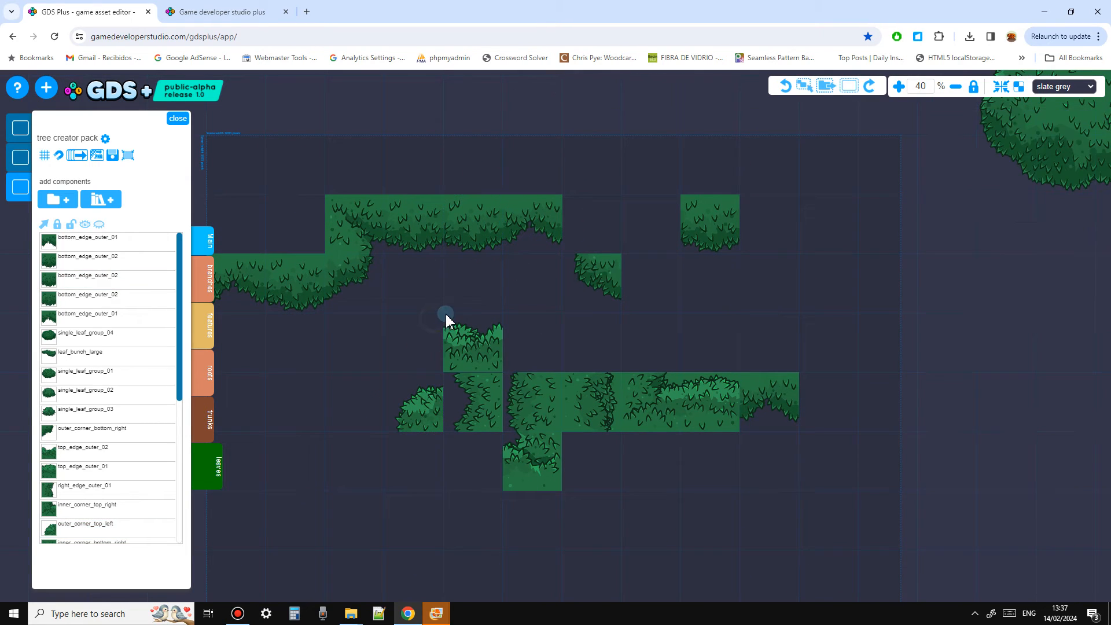
pyautogui.click(615, 278)
pyautogui.moveTo(666, 368); pyautogui.dragTo(532, 389)
pyautogui.moveTo(531, 478); pyautogui.dragTo(646, 423)
pyautogui.moveTo(372, 523); pyautogui.dragTo(507, 505)
pyautogui.moveTo(493, 457); pyautogui.dragTo(679, 281)
pyautogui.moveTo(609, 456); pyautogui.dragTo(666, 458)
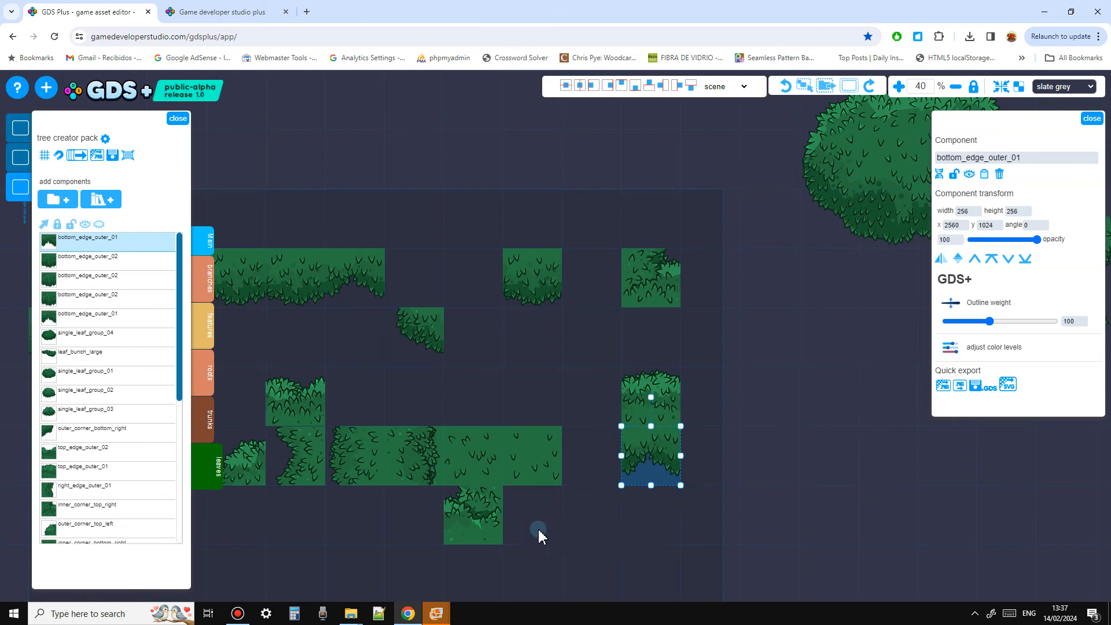
pyautogui.moveTo(470, 497); pyautogui.dragTo(589, 556)
pyautogui.click(555, 471)
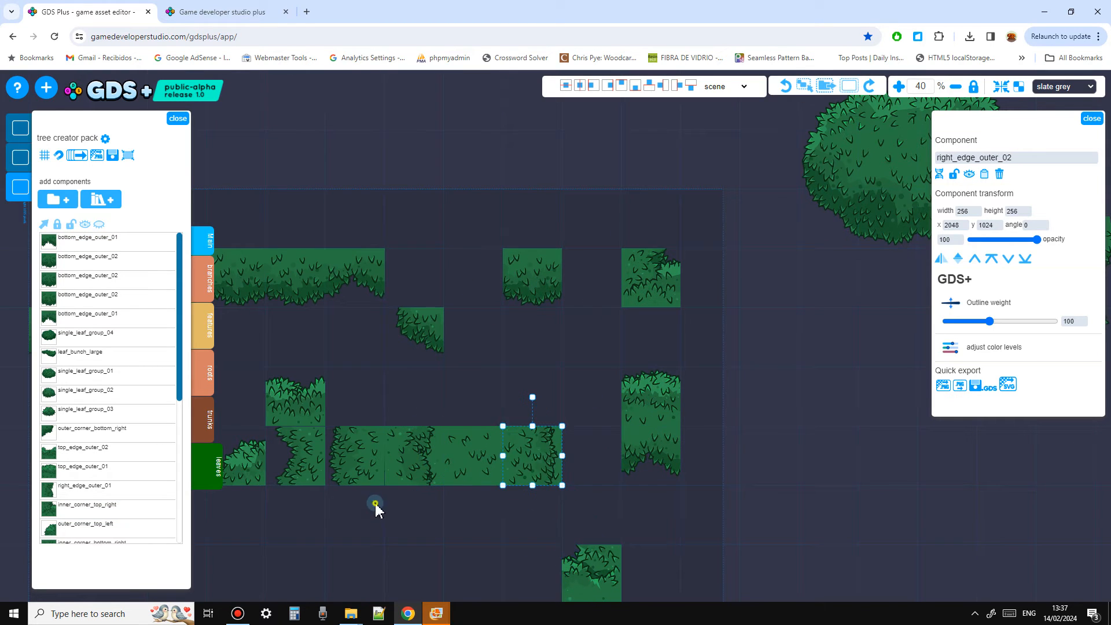
# Duplicate inner_corner_bottom_right, flip the copy horizontally and place it above outer_corner_bottom_left
pyautogui.moveTo(374, 505); pyautogui.dragTo(539, 510)
pyautogui.click(331, 291)
pyautogui.press('d')
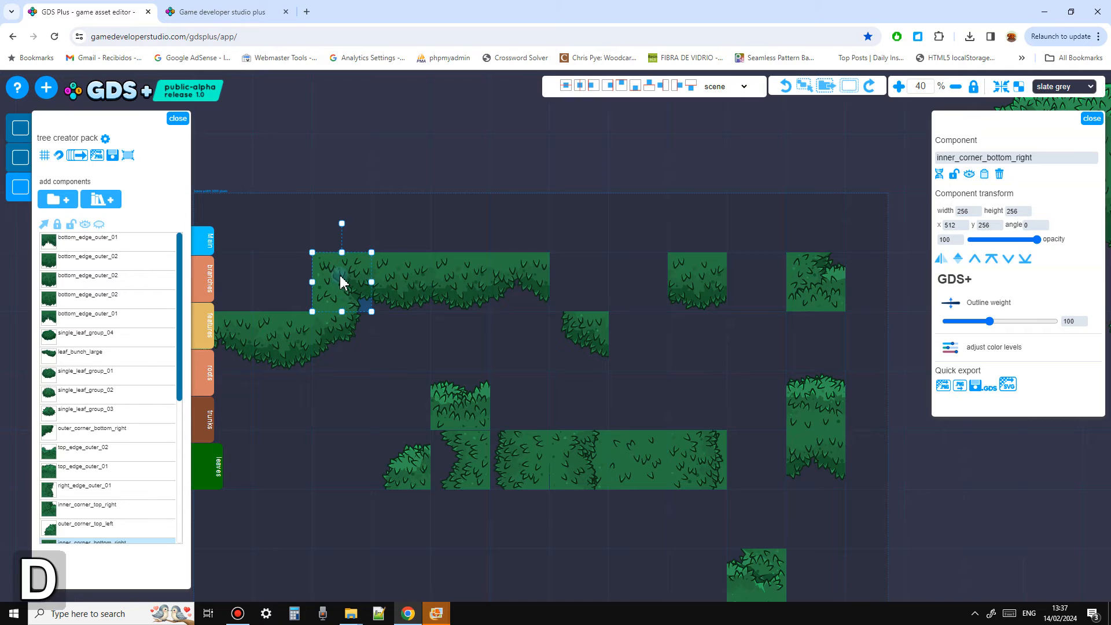
pyautogui.moveTo(358, 302); pyautogui.dragTo(562, 271)
pyautogui.press('h')
pyautogui.moveTo(523, 411); pyautogui.dragTo(525, 409)
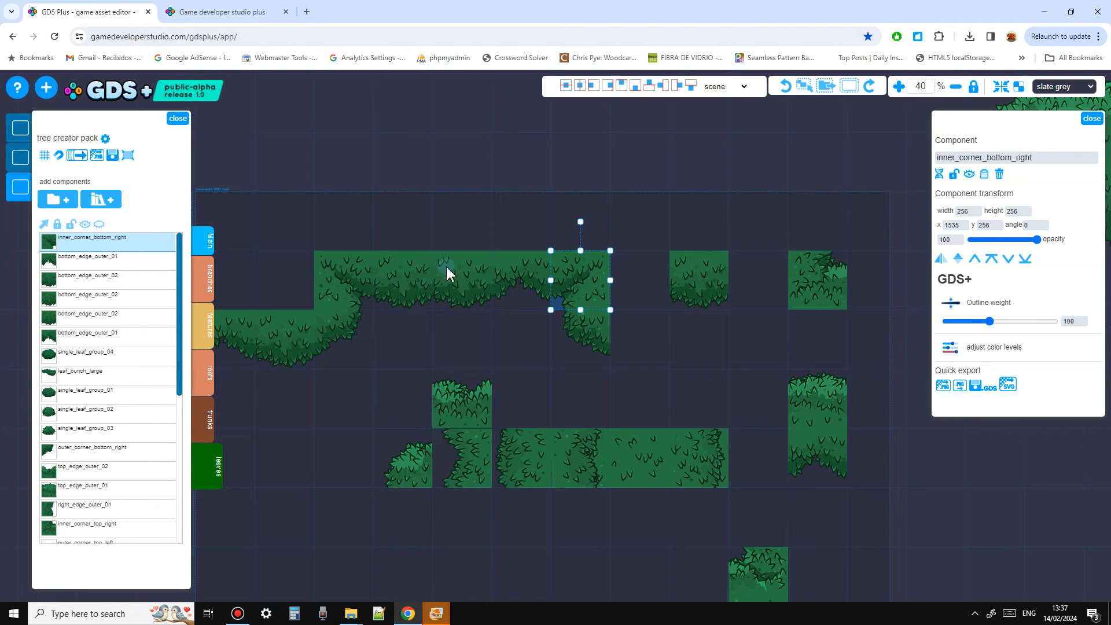
# Extend the third row past outer_corner_bottom_left with a bottom_edge_outer_02 copy, a bottom_edge_outer_01 copy at x 2048 and the spare bottom_edge_outer_02
pyautogui.click(467, 289)
pyautogui.moveTo(470, 289); pyautogui.dragTo(640, 339)
pyautogui.hotkey('ctrl', 'z')
pyautogui.press('d')
pyautogui.moveTo(702, 286); pyautogui.dragTo(757, 338)
pyautogui.click(525, 281)
pyautogui.press('d')
pyautogui.moveTo(525, 281); pyautogui.dragTo(709, 327)
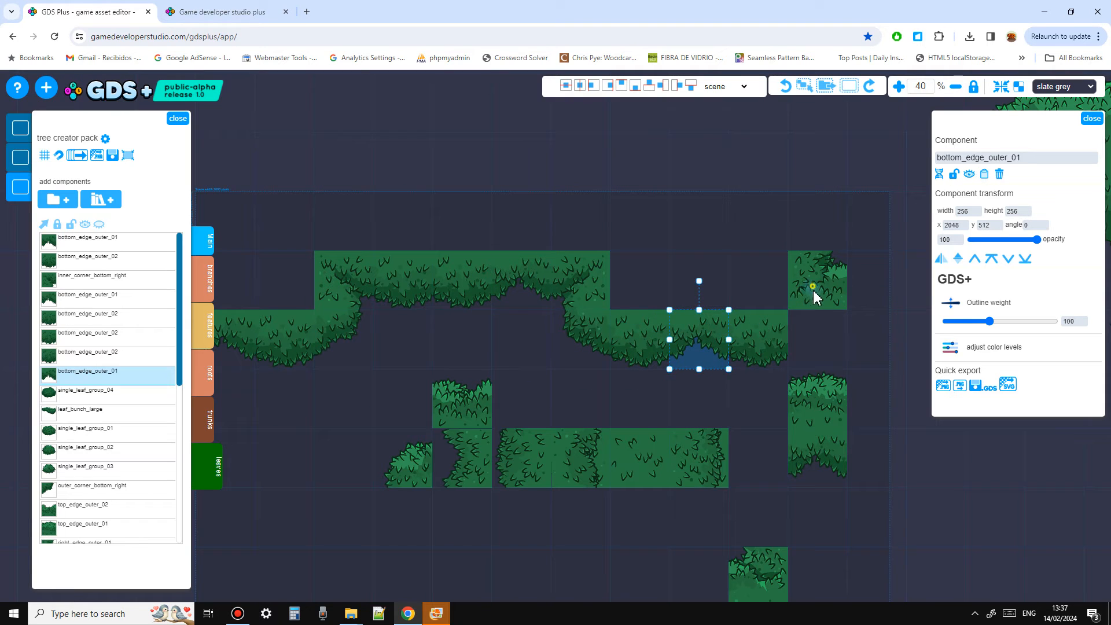
# Add another bottom_edge_outer_02 copy at the end of the third row and move inner_corner_top_right and top_edge_outer_01 into the spare row
pyautogui.moveTo(811, 285); pyautogui.dragTo(758, 479)
pyautogui.click(768, 353)
pyautogui.press('d')
pyautogui.moveTo(768, 351); pyautogui.dragTo(826, 349)
pyautogui.moveTo(829, 429); pyautogui.dragTo(819, 497)
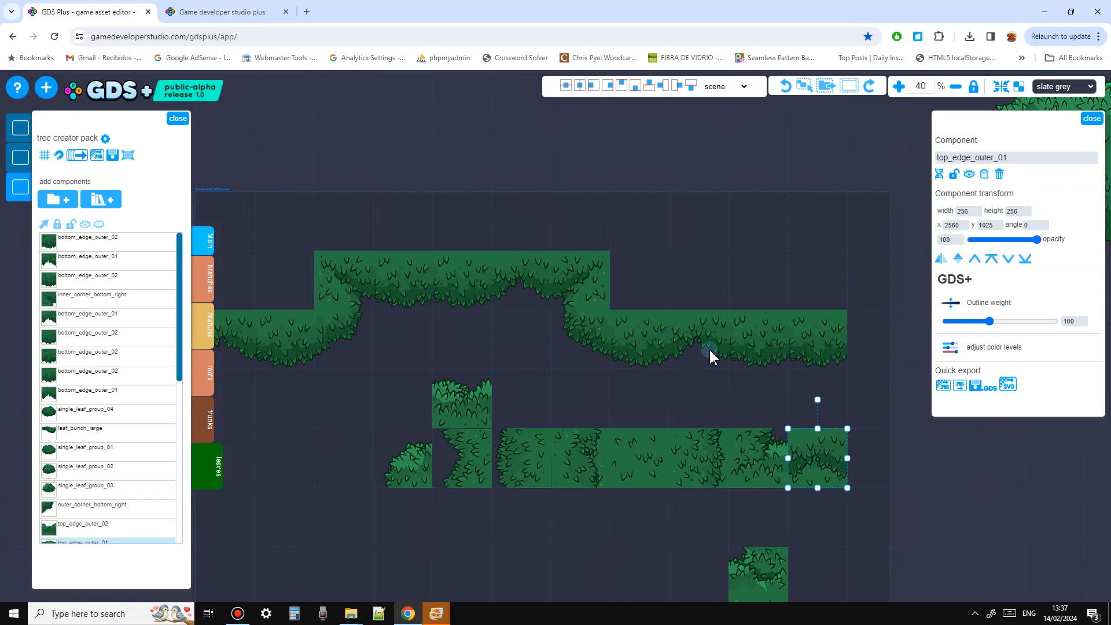
# Delete right_edge_outer_02 and the left-edge tile at the start of the spare row
pyautogui.keyDown('ctrl'); pyautogui.scroll(-2, 715, 353); pyautogui.keyUp('ctrl')
pyautogui.keyDown('ctrl'); pyautogui.scroll(1, 760, 447); pyautogui.keyUp('ctrl')
pyautogui.click(679, 441)
pyautogui.moveTo(667, 407); pyautogui.dragTo(611, 409)
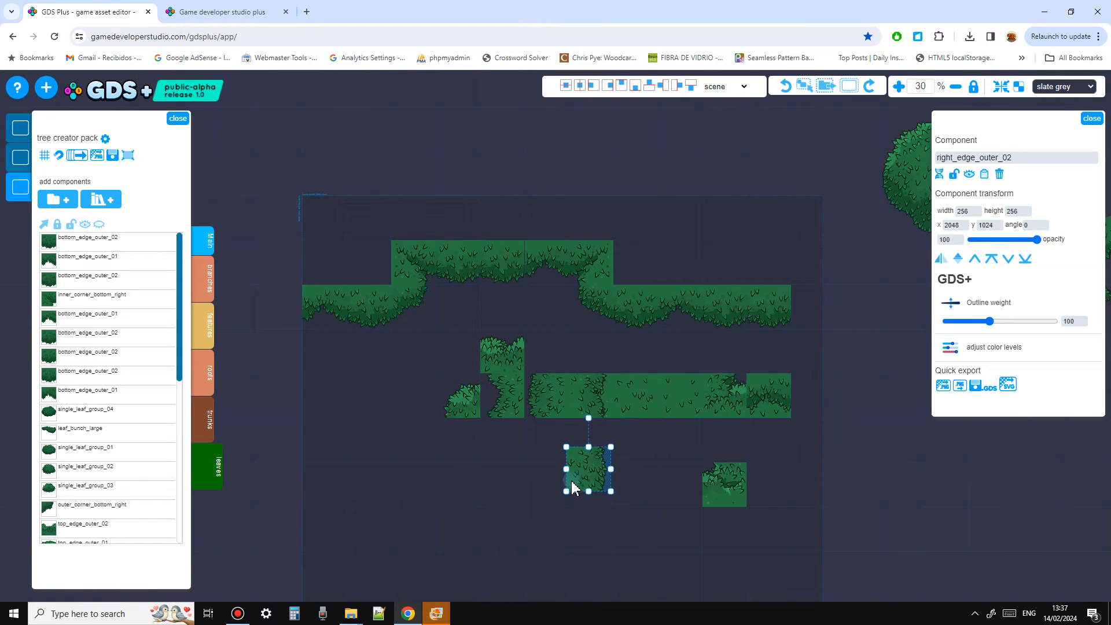
pyautogui.press('Delete')
pyautogui.click(544, 408)
pyautogui.press('Delete')
pyautogui.click(595, 412)
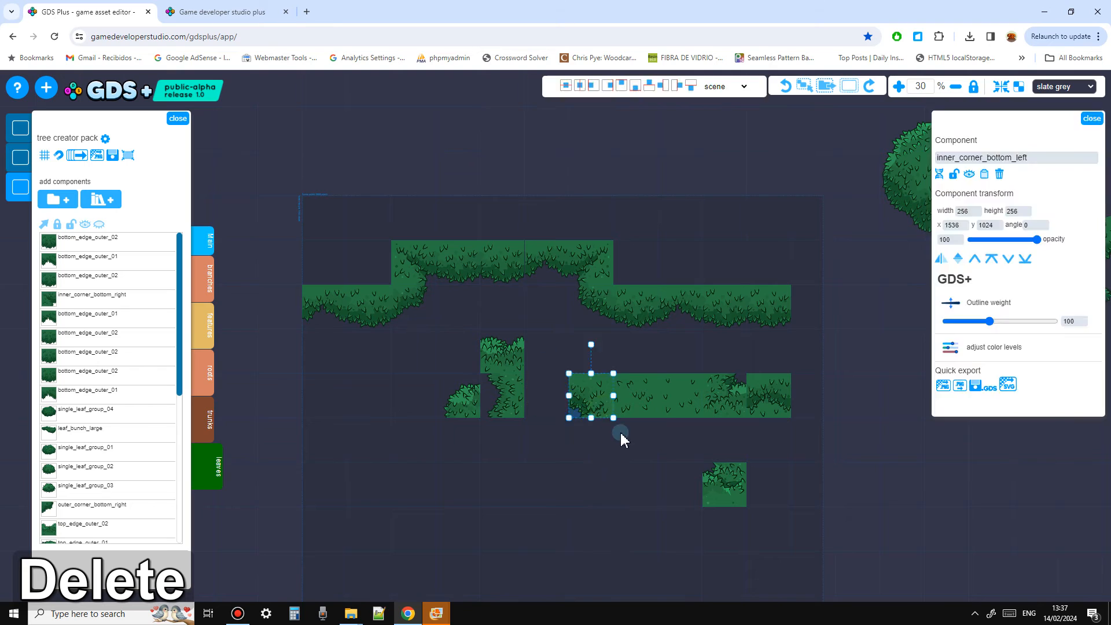
pyautogui.press('Delete')
pyautogui.hotkey('ctrl', 'z')
# Examine the joins between the bottom-edge tiles close up, including bottom_edge_outer_01 at x 1280, and clear the selection
pyautogui.moveTo(598, 403); pyautogui.dragTo(582, 380)
pyautogui.moveTo(637, 263); pyautogui.dragTo(614, 258)
pyautogui.moveTo(540, 253); pyautogui.dragTo(546, 217)
pyautogui.keyDown('ctrl'); pyautogui.scroll(2, 564, 255); pyautogui.keyUp('ctrl')
pyautogui.keyDown('ctrl'); pyautogui.scroll(1, 539, 198); pyautogui.keyUp('ctrl')
pyautogui.moveTo(507, 164); pyautogui.dragTo(517, 284)
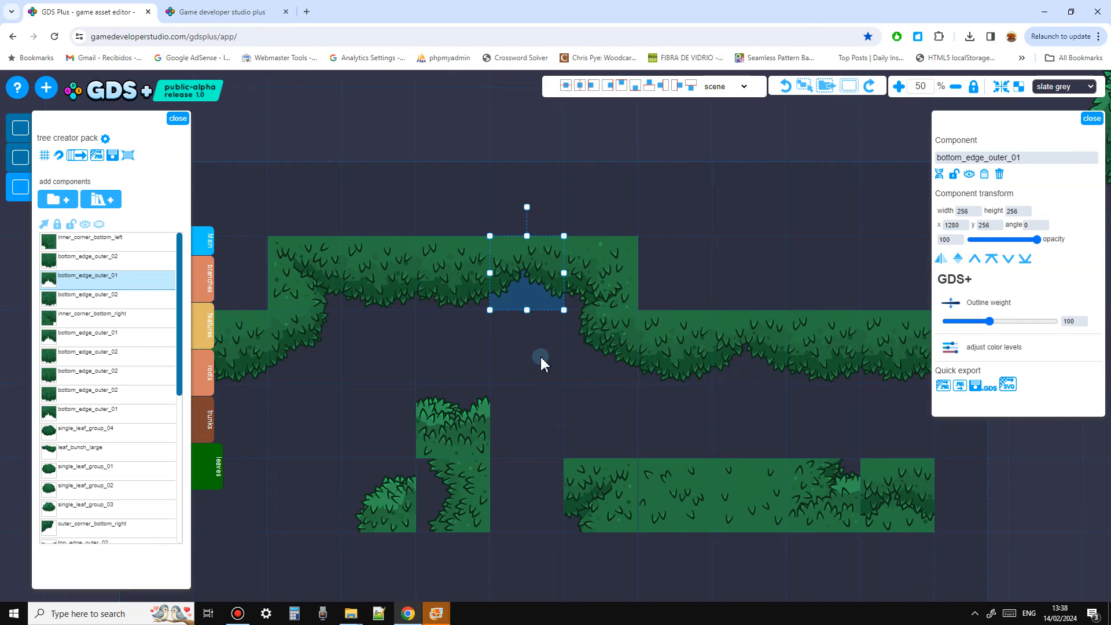
pyautogui.click(541, 359)
# Delete the unused top_edge_outer_02, left-edge and outer top corner tiles below the canopy
pyautogui.keyDown('ctrl'); pyautogui.scroll(-2, 529, 417); pyautogui.keyUp('ctrl')
pyautogui.click(491, 414)
pyautogui.press('Delete')
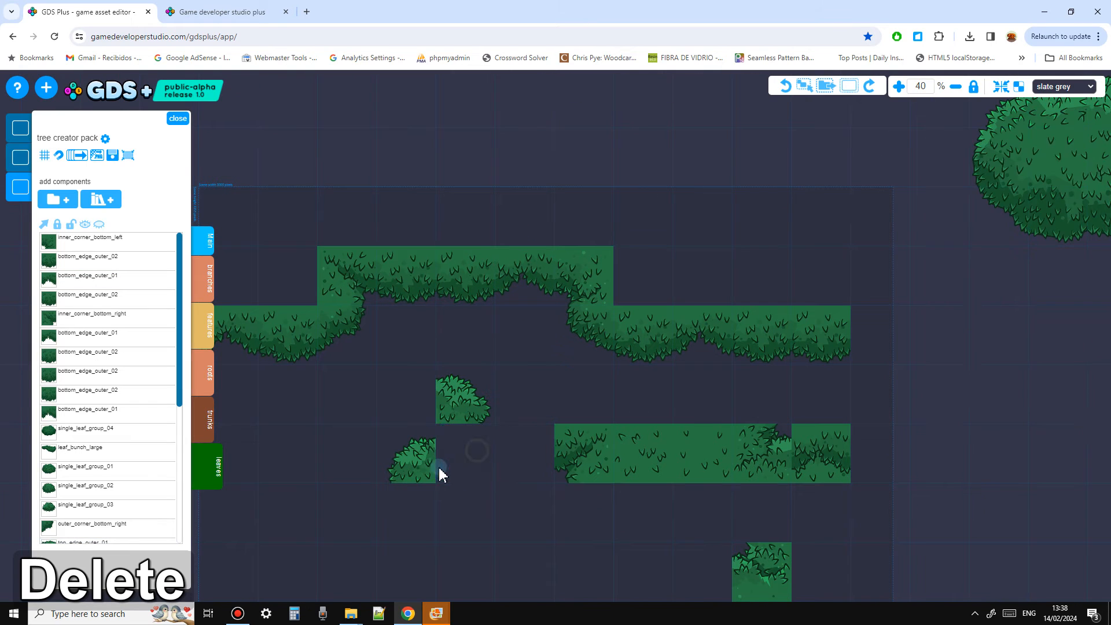
pyautogui.click(454, 417)
pyautogui.press('Delete')
# Fill the second row above the right bottom edge with four fill tiles, ending with a fill_variation_01 copy at x 2560, y 256
pyautogui.moveTo(648, 457); pyautogui.dragTo(654, 277)
pyautogui.moveTo(665, 429); pyautogui.dragTo(726, 430)
pyautogui.press('d')
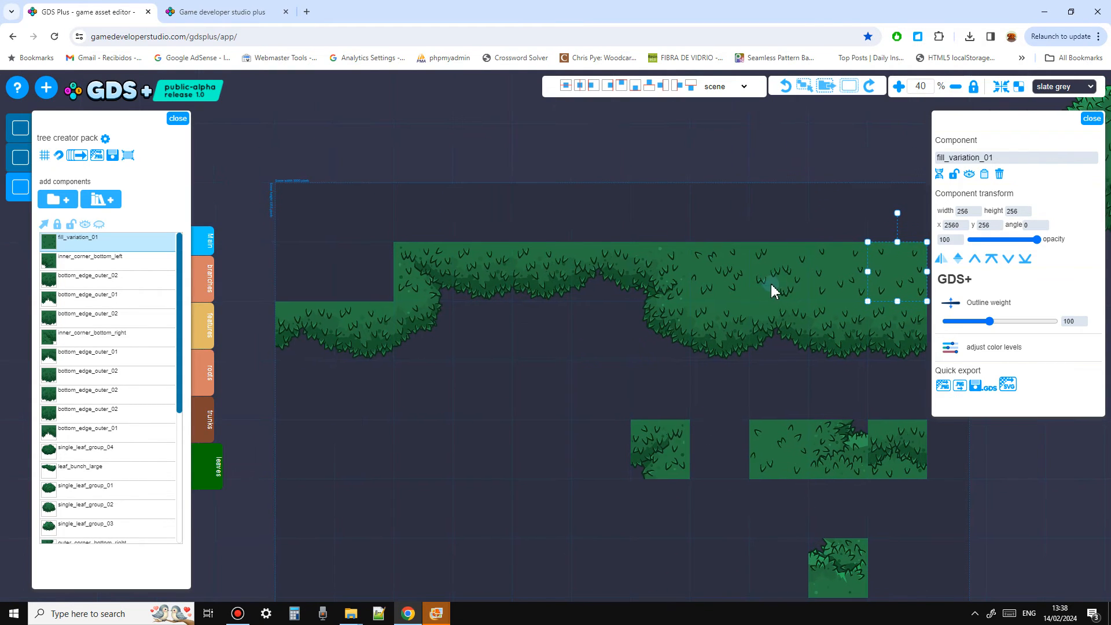
# Duplicate the four fill tiles and arrange the copies in the empty two-by-two block above the left bottom edge
pyautogui.click(770, 286)
pyautogui.keyDown('shift'); pyautogui.click(796, 280); pyautogui.keyUp('shift')
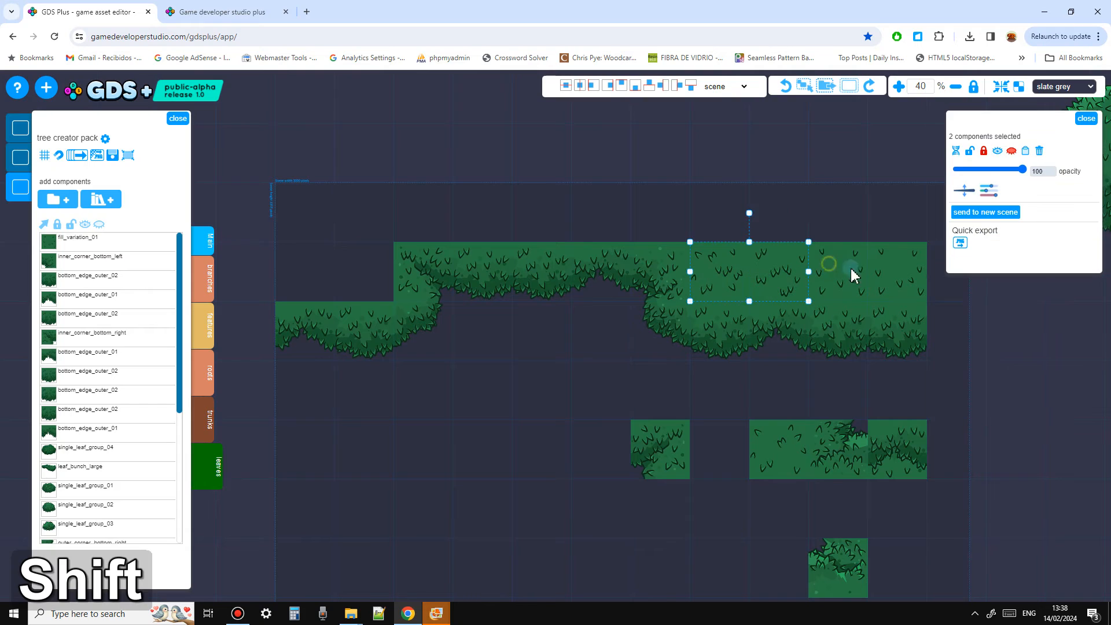
pyautogui.keyDown('shift'); pyautogui.click(890, 280); pyautogui.keyUp('shift')
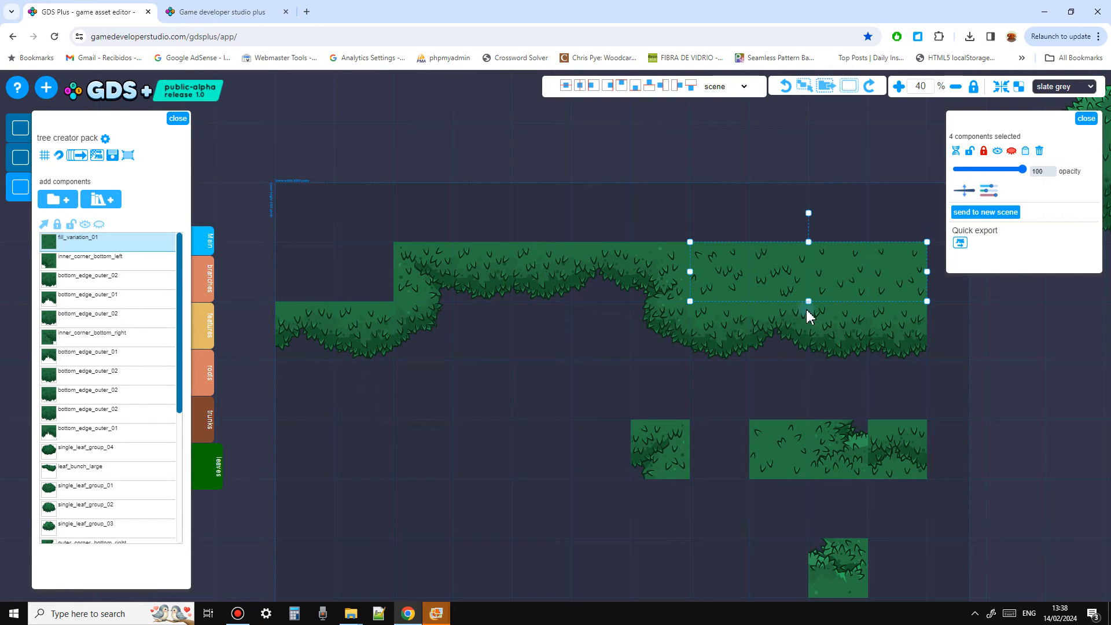
pyautogui.press('d')
pyautogui.moveTo(728, 282); pyautogui.dragTo(196, 280)
pyautogui.moveTo(413, 512); pyautogui.dragTo(543, 533)
pyautogui.moveTo(430, 243); pyautogui.dragTo(435, 239)
pyautogui.moveTo(297, 301); pyautogui.dragTo(475, 246)
pyautogui.moveTo(631, 494); pyautogui.dragTo(449, 479)
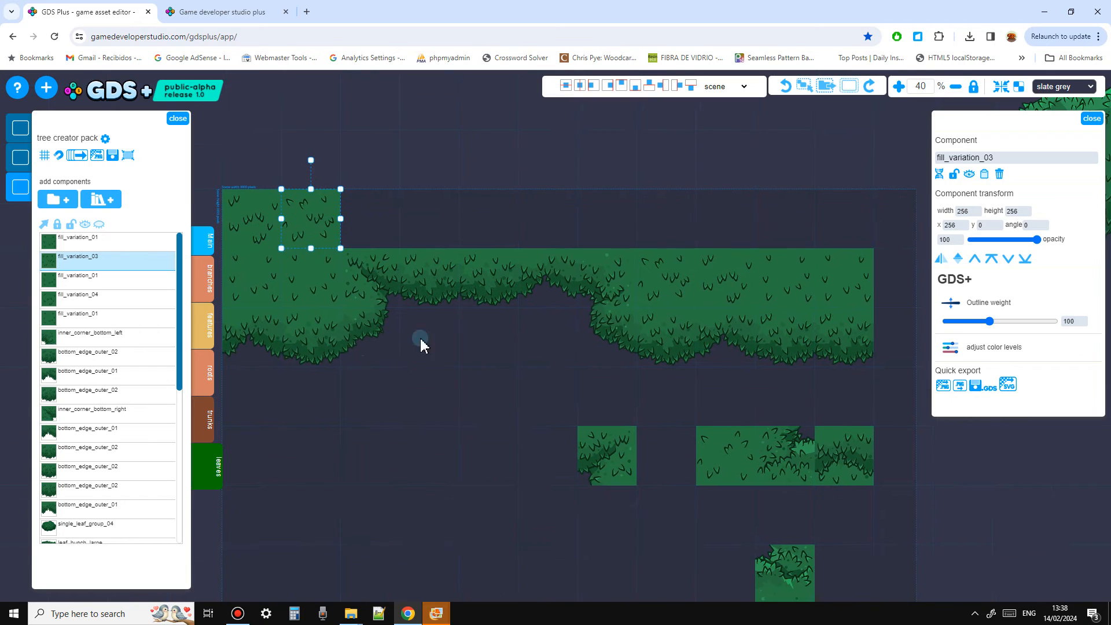
# Duplicate the four fill tiles of the second row and place the copies along the first row
pyautogui.click(678, 279)
pyautogui.keyDown('shift'); pyautogui.click(725, 278); pyautogui.keyUp('shift')
pyautogui.keyDown('shift'); pyautogui.click(843, 290); pyautogui.keyUp('shift')
pyautogui.keyDown('shift'); pyautogui.click(856, 300); pyautogui.keyUp('shift')
pyautogui.press('d')
pyautogui.moveTo(841, 257); pyautogui.dragTo(666, 224)
# Continue the first row with two fill_variation_01 copies and one fill_variation_03 copy
pyautogui.click(575, 407)
pyautogui.click(564, 220)
pyautogui.press('d')
pyautogui.press('d')
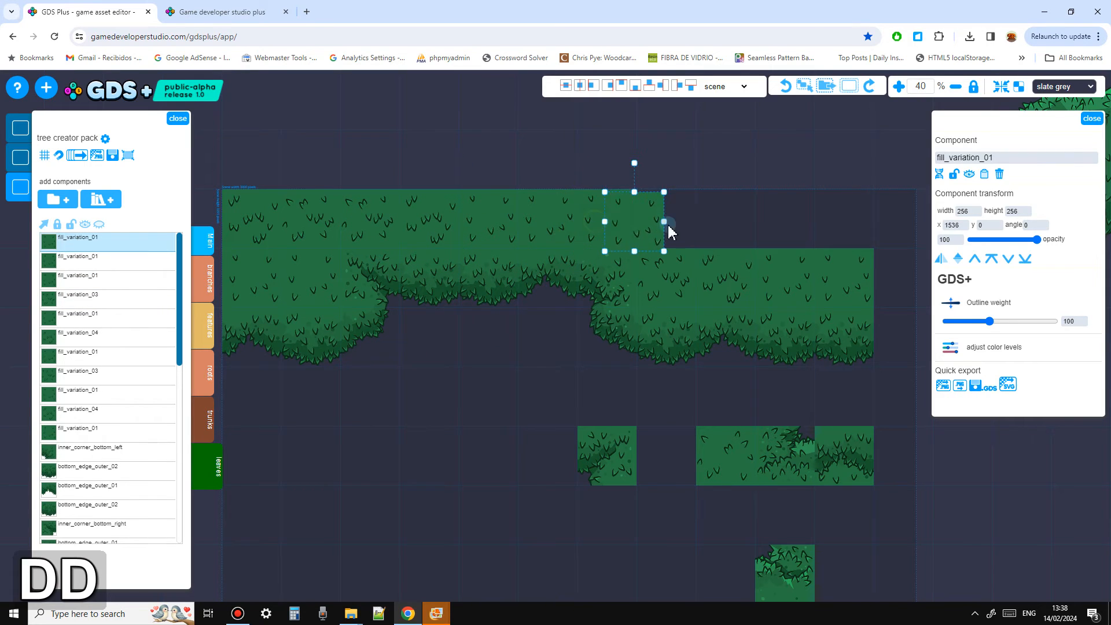
pyautogui.click(395, 244)
pyautogui.press('d')
pyautogui.moveTo(395, 244); pyautogui.dragTo(752, 248)
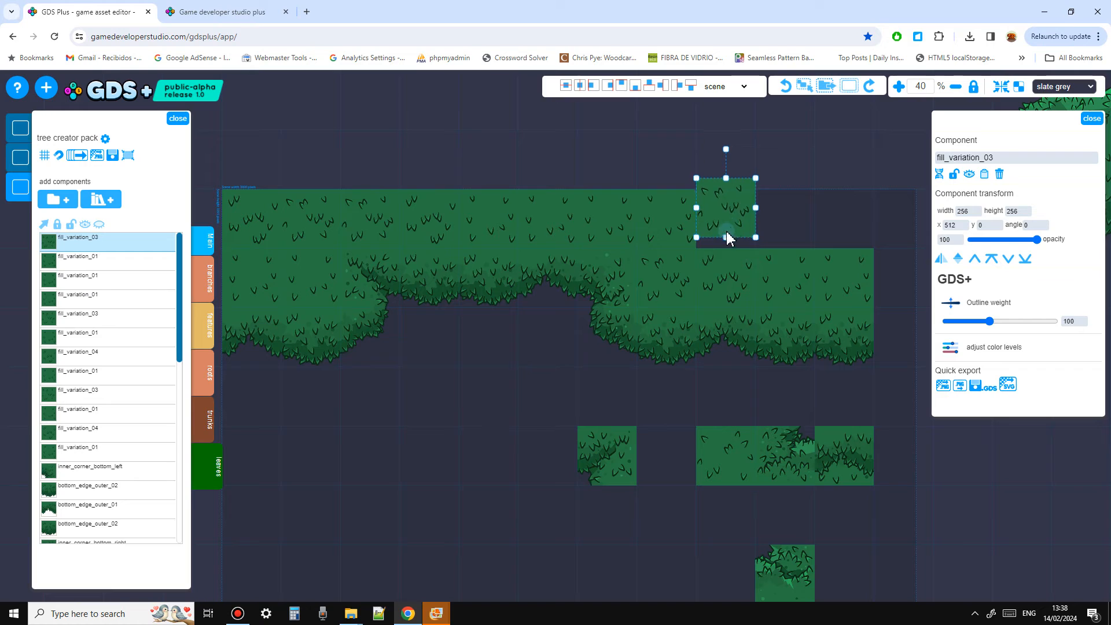
# Complete the first row with two fill_variation_04 copies above the right end of the canopy
pyautogui.click(782, 282)
pyautogui.moveTo(751, 291); pyautogui.dragTo(797, 233)
pyautogui.click(841, 227)
pyautogui.click(777, 296)
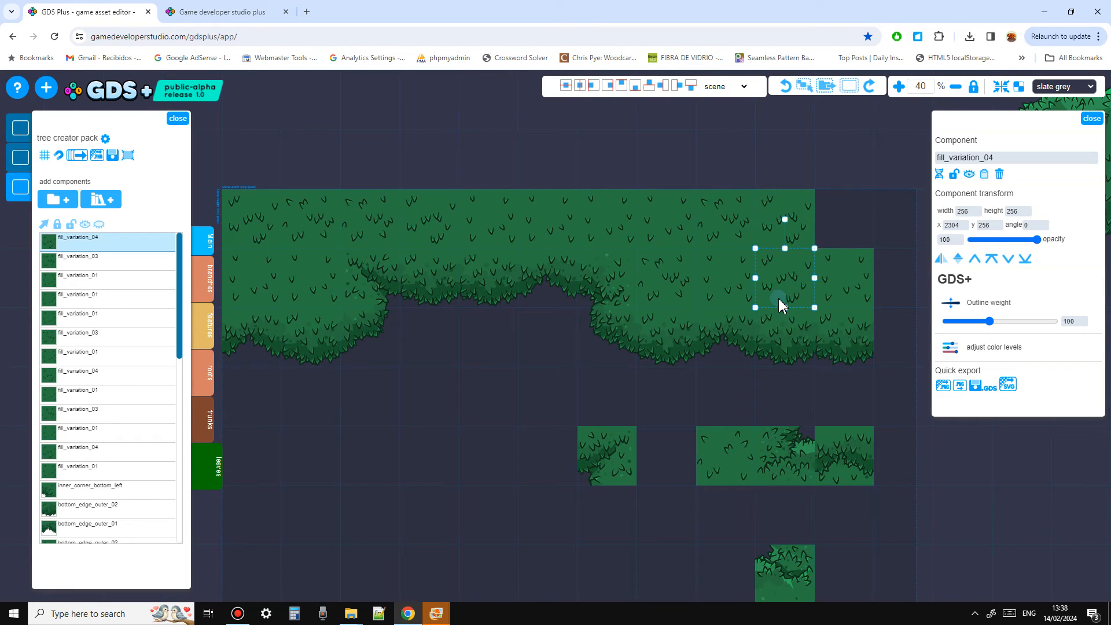
pyautogui.press('d')
pyautogui.moveTo(785, 289); pyautogui.dragTo(844, 230)
# Select the six leftover leaf tiles below the canopy and delete them
pyautogui.click(801, 399)
pyautogui.keyDown('ctrl'); pyautogui.scroll(-4, 602, 356); pyautogui.keyUp('ctrl')
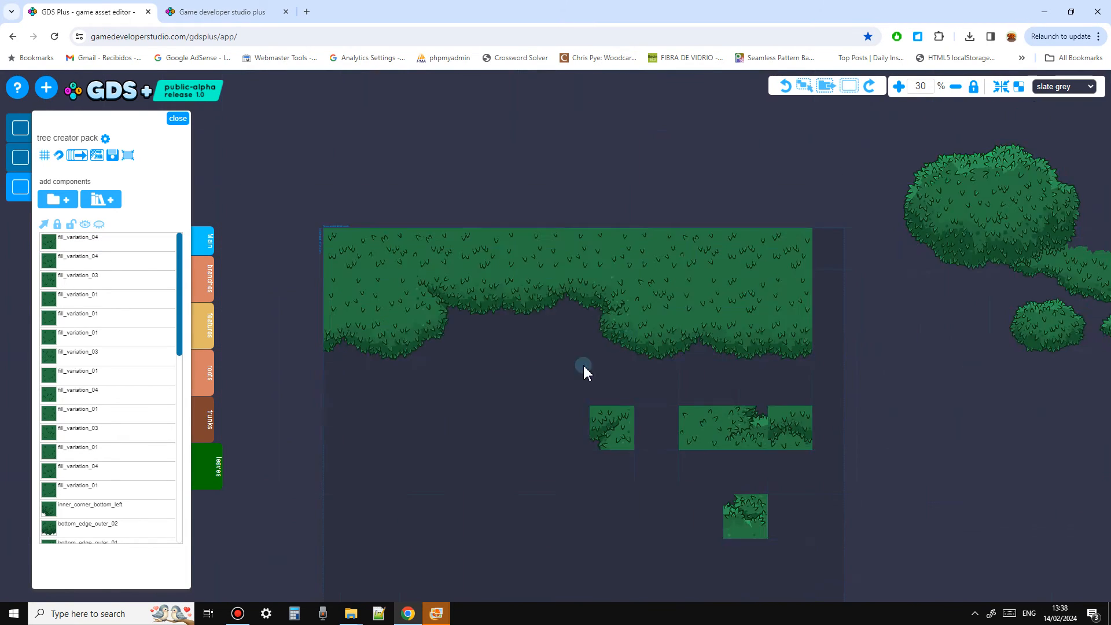
pyautogui.keyDown('ctrl'); pyautogui.moveTo(734, 465); pyautogui.dragTo(751, 472); pyautogui.keyUp('ctrl')
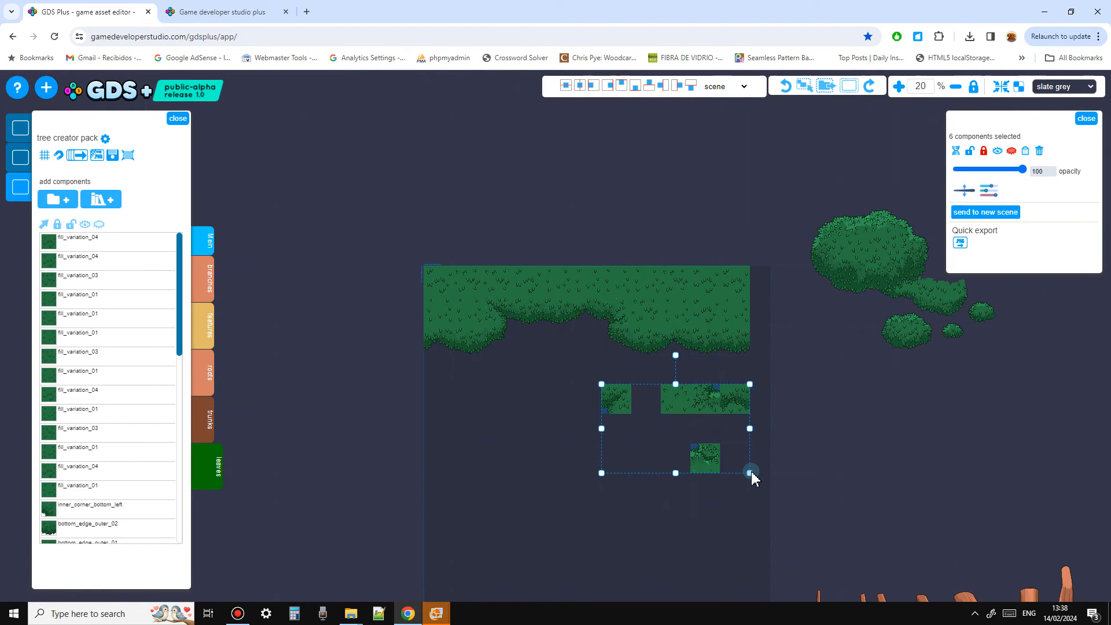
pyautogui.press('Delete')
pyautogui.keyDown('ctrl'); pyautogui.scroll(2, 647, 408); pyautogui.keyUp('ctrl')
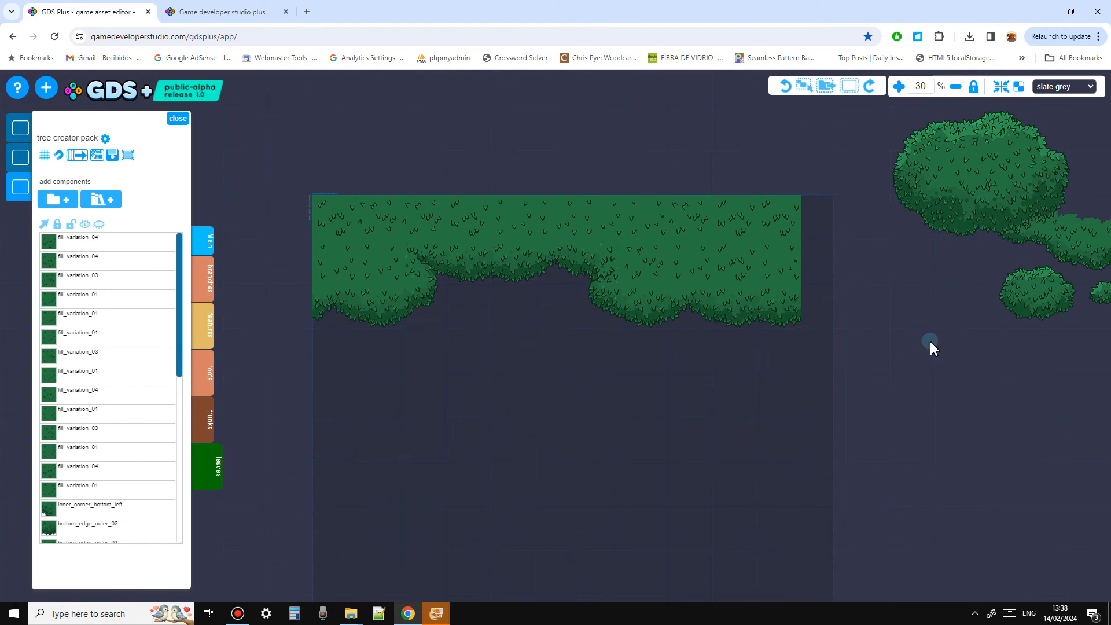
pyautogui.moveTo(919, 399); pyautogui.dragTo(875, 399)
pyautogui.moveTo(704, 376); pyautogui.dragTo(755, 358)
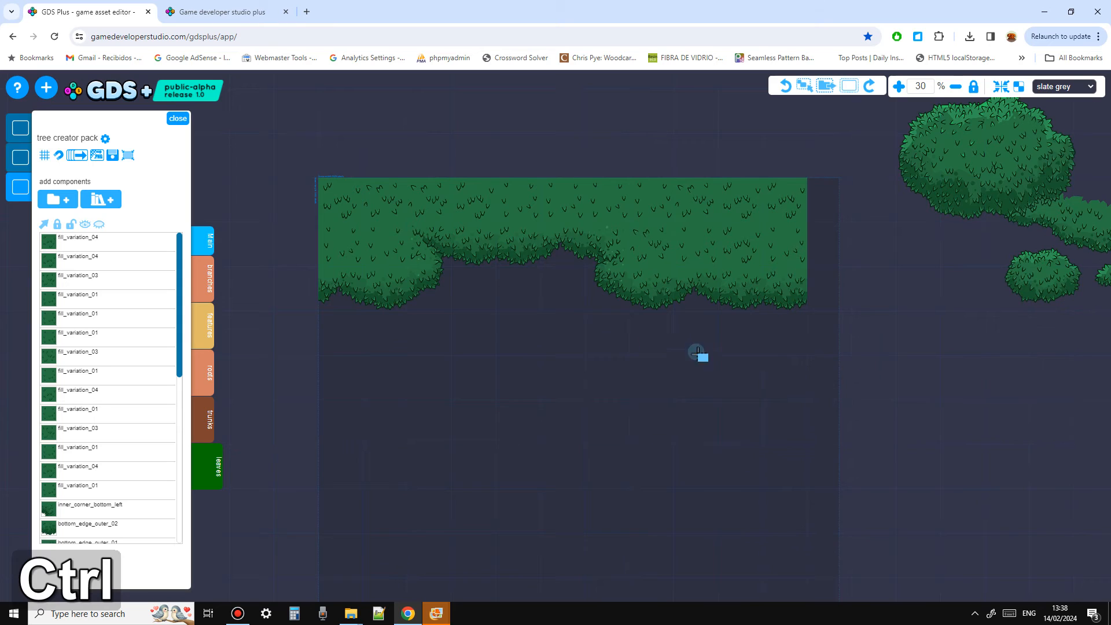
pyautogui.keyDown('ctrl'); pyautogui.scroll(2, 504, 315); pyautogui.keyUp('ctrl')
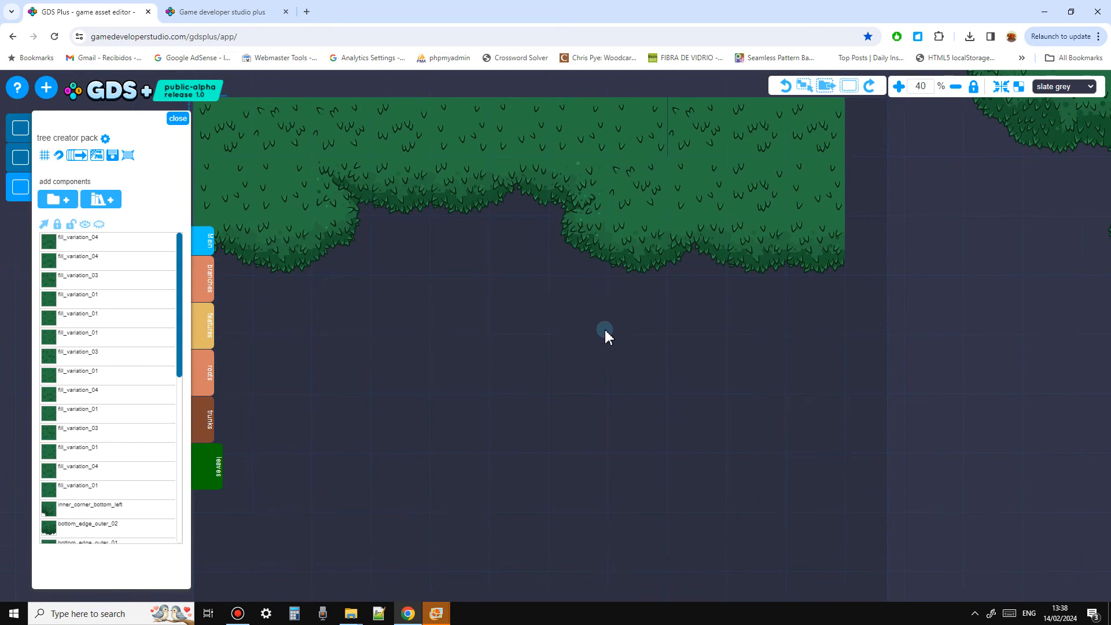
pyautogui.moveTo(709, 102); pyautogui.dragTo(794, 119)
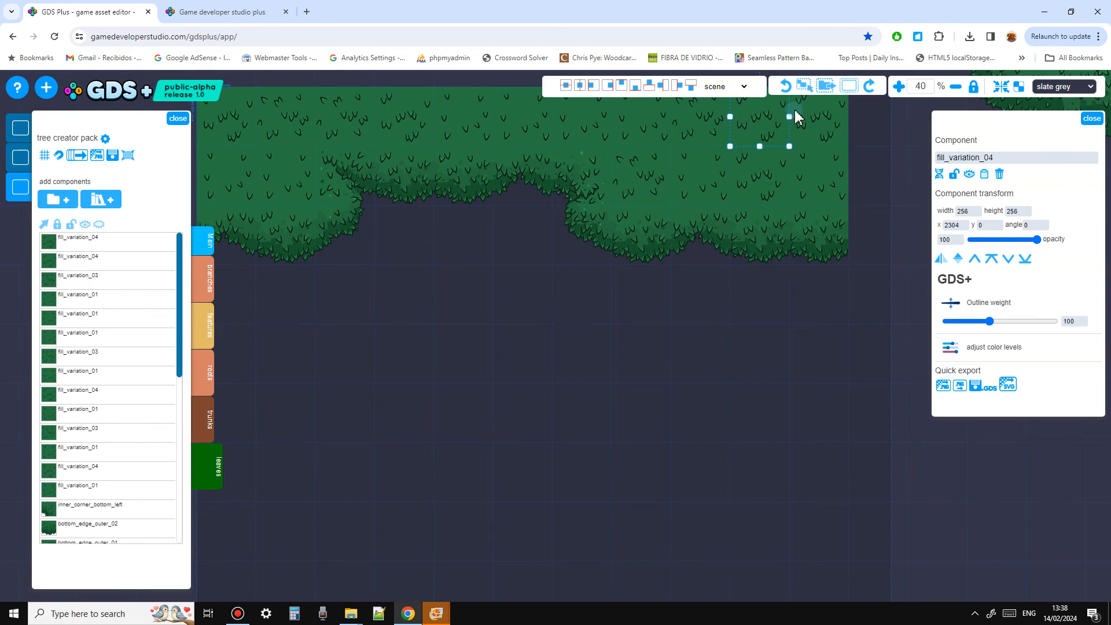
pyautogui.moveTo(690, 363); pyautogui.dragTo(671, 445)
pyautogui.scroll(-1, 711, 443)
pyautogui.click(709, 449)
pyautogui.scroll(-1, 822, 451)
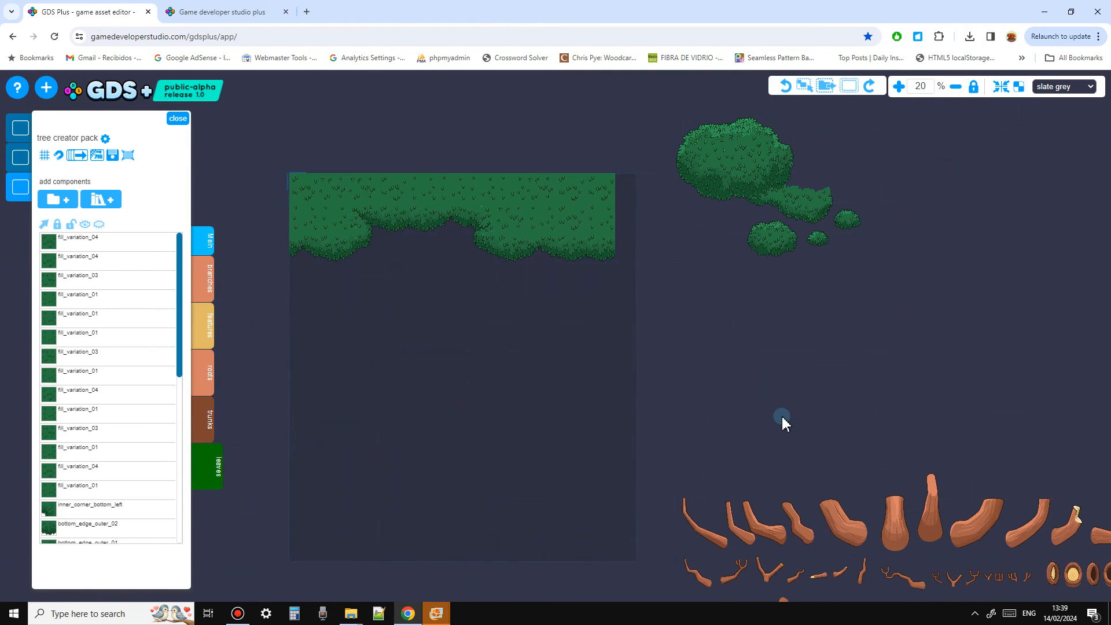
# Move tiling_branch_01, tiling_branch_02, tiling_branch_03 and tiling_branch_04 from the pack's wood parts into the grid scene below the canopy
pyautogui.moveTo(709, 382); pyautogui.dragTo(630, 287)
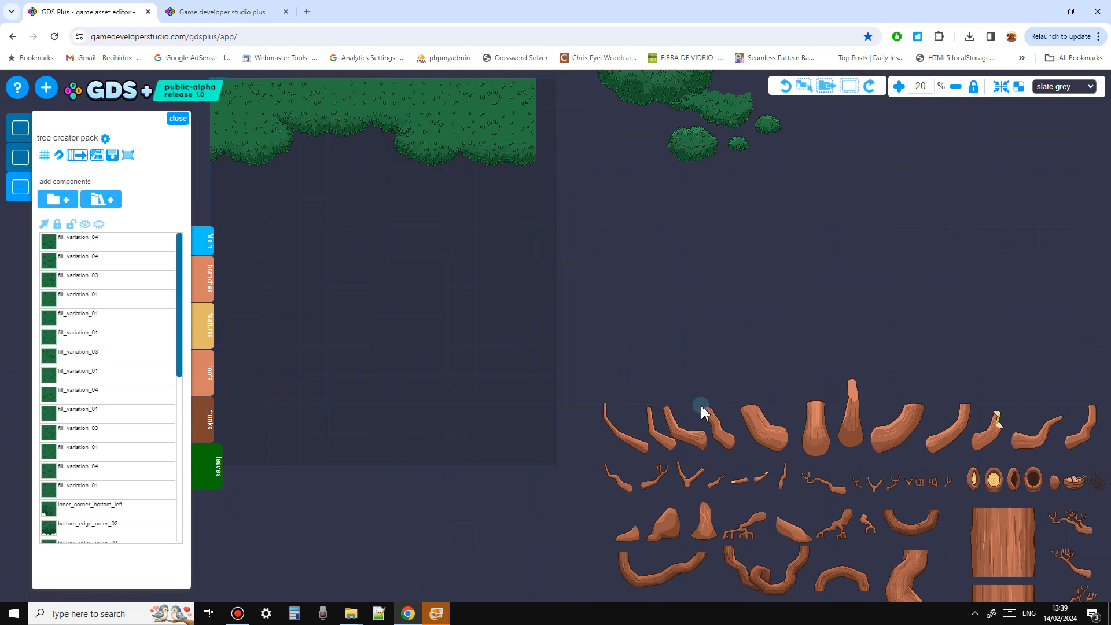
pyautogui.moveTo(767, 579); pyautogui.dragTo(355, 221)
pyautogui.moveTo(654, 571); pyautogui.dragTo(480, 278)
pyautogui.moveTo(859, 587); pyautogui.dragTo(347, 250)
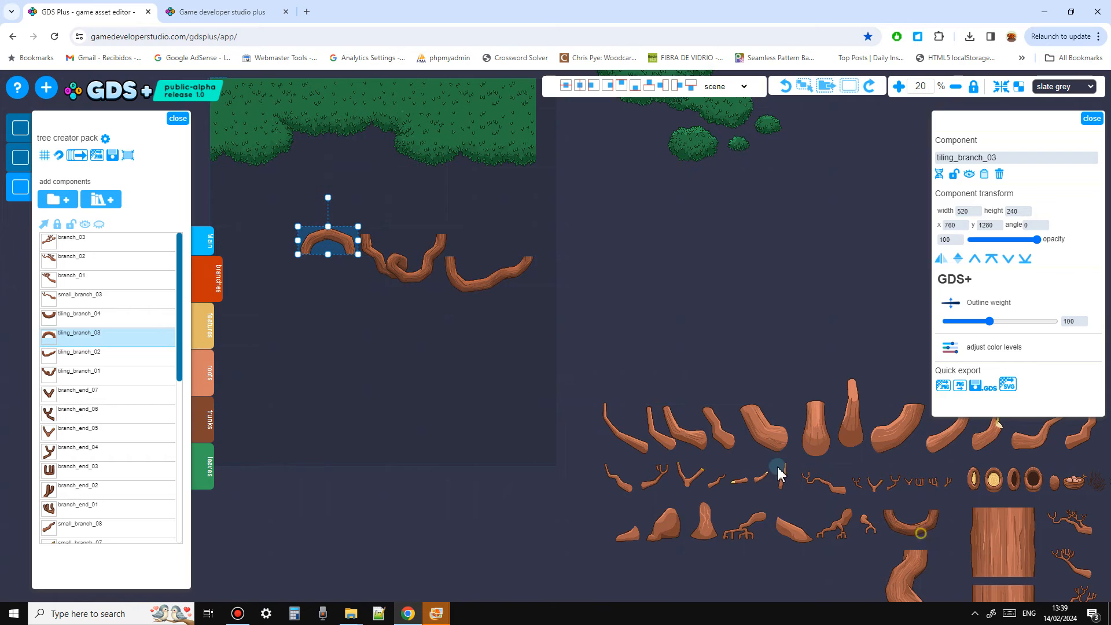
pyautogui.moveTo(920, 532); pyautogui.dragTo(456, 278)
# Line up the four tiling branches so their cut ends meet in one continuous winding branch
pyautogui.moveTo(360, 263); pyautogui.dragTo(503, 358, button='middle')
pyautogui.scroll(3, 523, 381)
pyautogui.moveTo(543, 345); pyautogui.dragTo(272, 342)
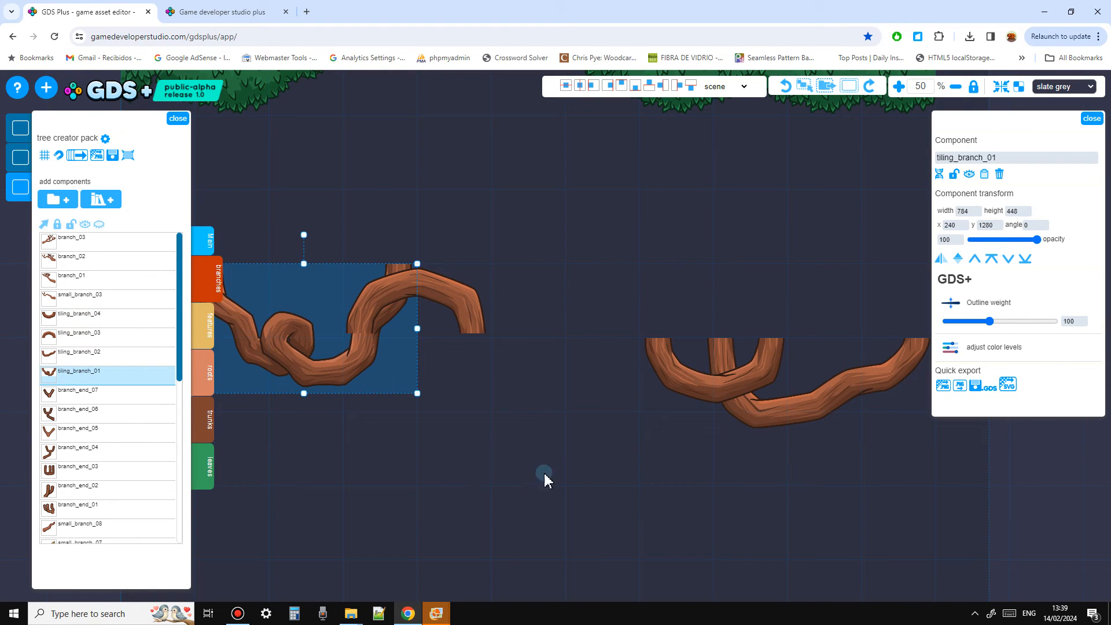
pyautogui.moveTo(473, 325); pyautogui.dragTo(512, 255)
pyautogui.moveTo(841, 434); pyautogui.dragTo(617, 341)
pyautogui.moveTo(689, 389); pyautogui.dragTo(791, 390)
# Duplicate the tiling_branch_03 arch, place the copy further along the chain and join tiling_branch_04 to its end
pyautogui.click(512, 231)
pyautogui.press('d')
pyautogui.moveTo(499, 236); pyautogui.dragTo(809, 236)
pyautogui.moveTo(781, 346); pyautogui.dragTo(835, 297)
# Move tiling_branch_01 and tiling_branch_02 out of the chain into the recess under the leaf canopy
pyautogui.scroll(-3, 799, 375)
pyautogui.moveTo(780, 428); pyautogui.dragTo(726, 438)
pyautogui.scroll(2, 596, 340)
pyautogui.moveTo(523, 403); pyautogui.dragTo(729, 206)
pyautogui.moveTo(751, 382); pyautogui.dragTo(540, 179)
pyautogui.moveTo(609, 256); pyautogui.dragTo(439, 300)
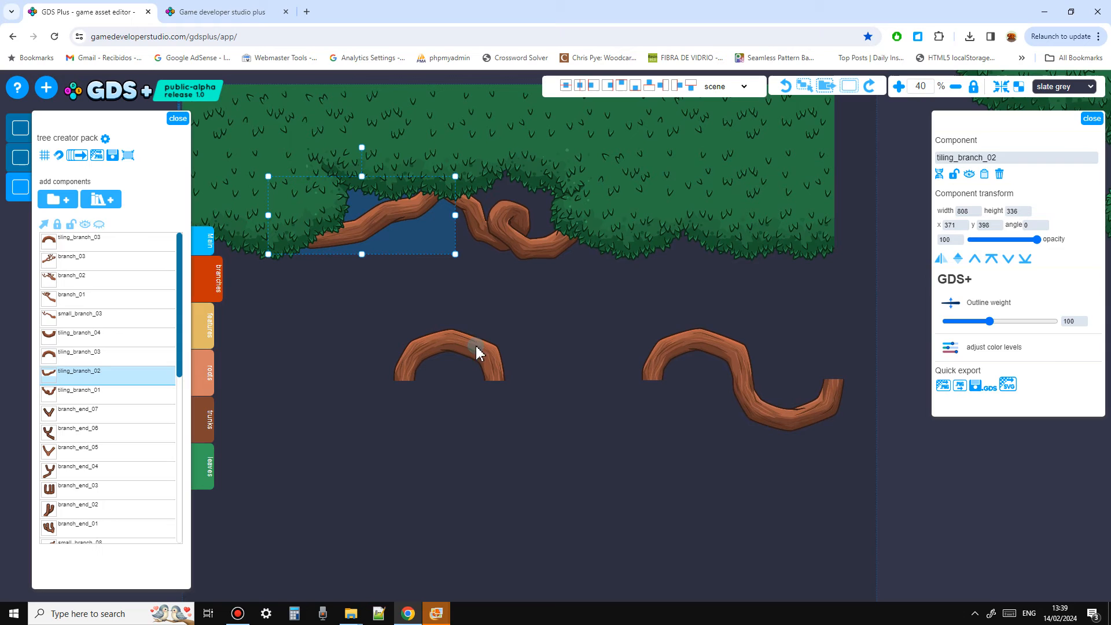
# Place tiling_branch_04 under the recess's left edge, rotated to -15°, scaled to 371 × 171 and with outline weight 157
pyautogui.moveTo(749, 388); pyautogui.dragTo(345, 239)
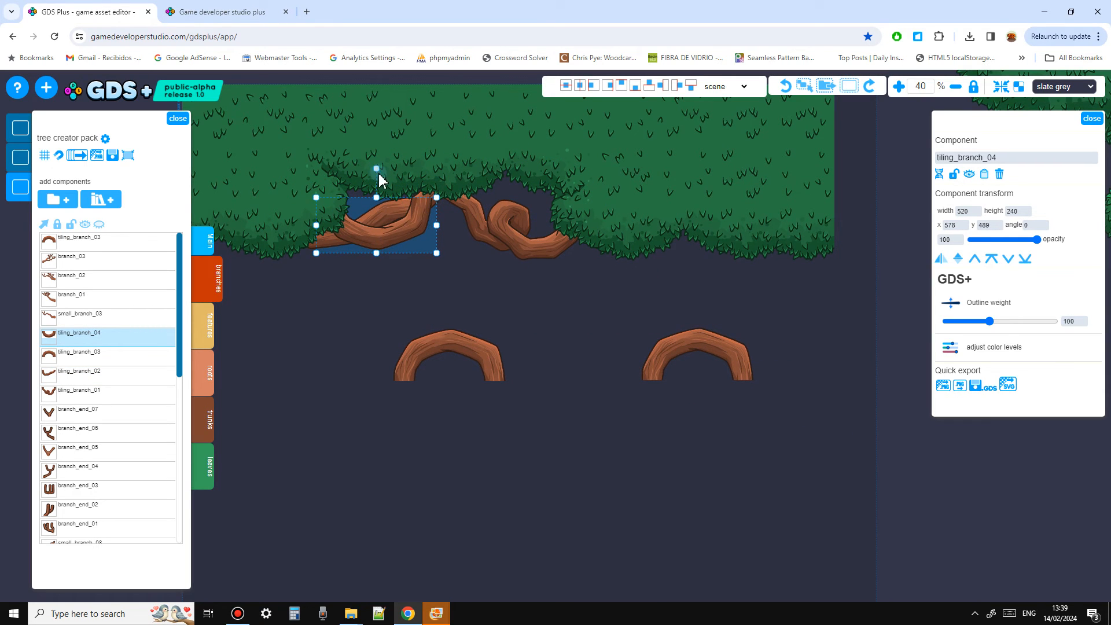
pyautogui.moveTo(376, 170); pyautogui.dragTo(361, 171)
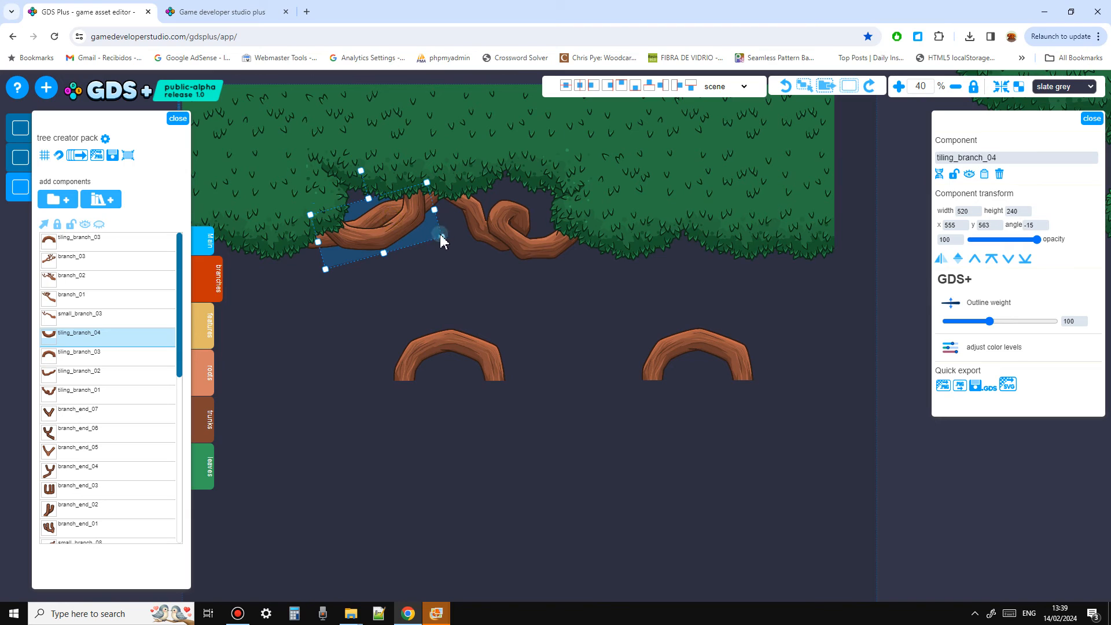
pyautogui.moveTo(435, 230); pyautogui.dragTo(414, 218)
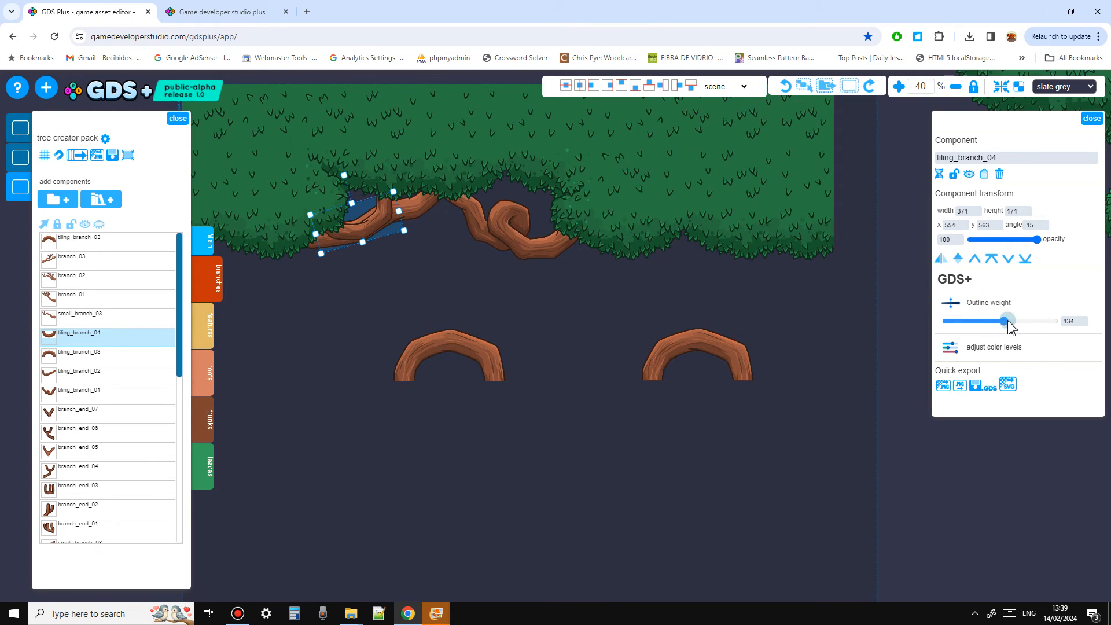
pyautogui.moveTo(380, 228); pyautogui.dragTo(355, 260)
pyautogui.hotkey('ctrl', 'Left')
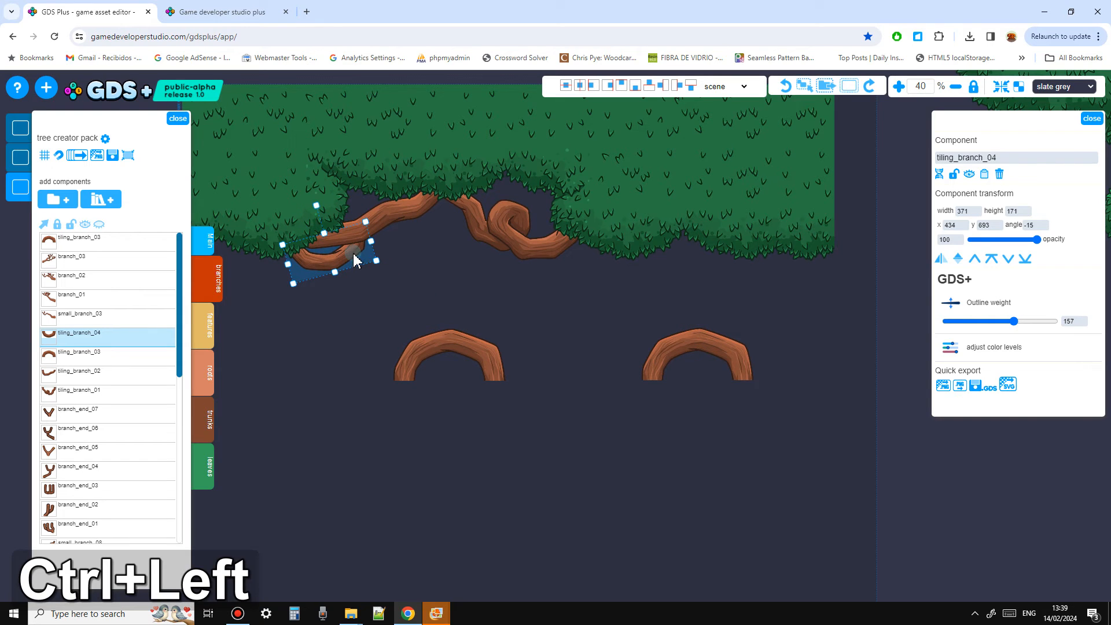
pyautogui.click(406, 330)
# Place one tiling_branch_03 arch in the left part of the recess, rotated to -20°, so it rises into the leaves
pyautogui.moveTo(486, 367); pyautogui.dragTo(376, 136)
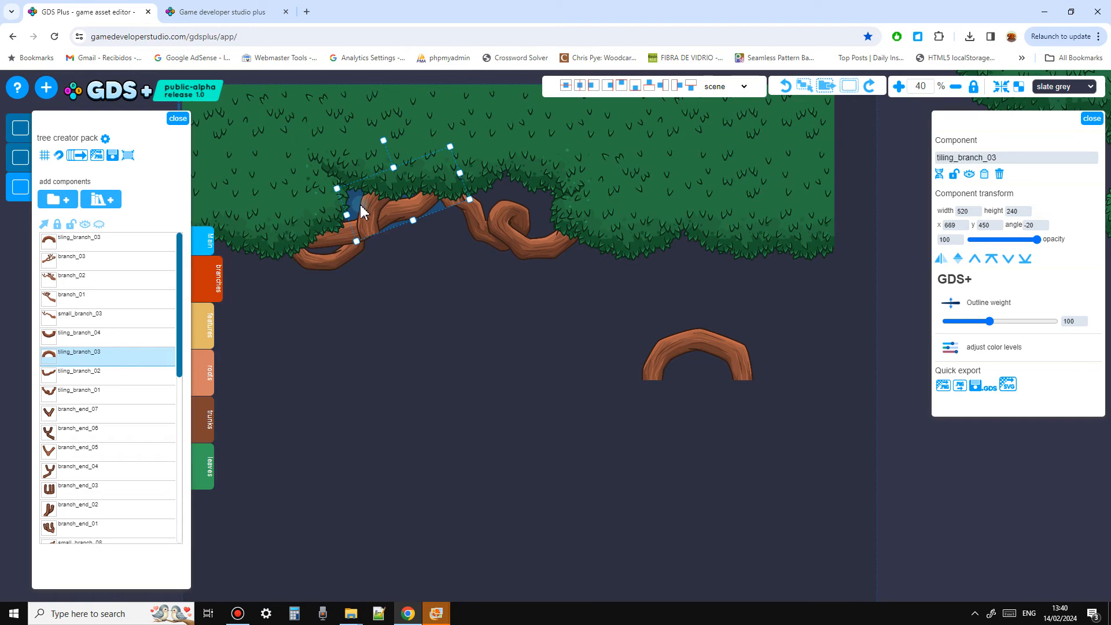
pyautogui.hotkey('ctrl', 'Left')
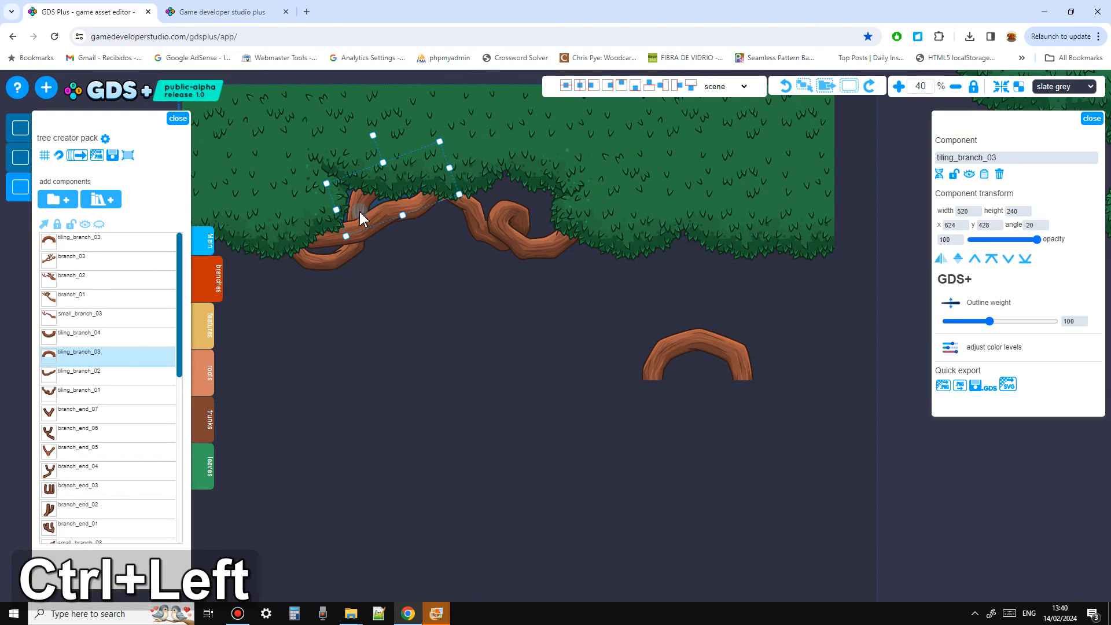
pyautogui.click(443, 401)
# Move branch_01, branch_02 and branch_03 into the grid scene and delete the large trunk that was selected with them
pyautogui.keyDown('ctrl'); pyautogui.scroll(-4, 446, 402); pyautogui.keyUp('ctrl')
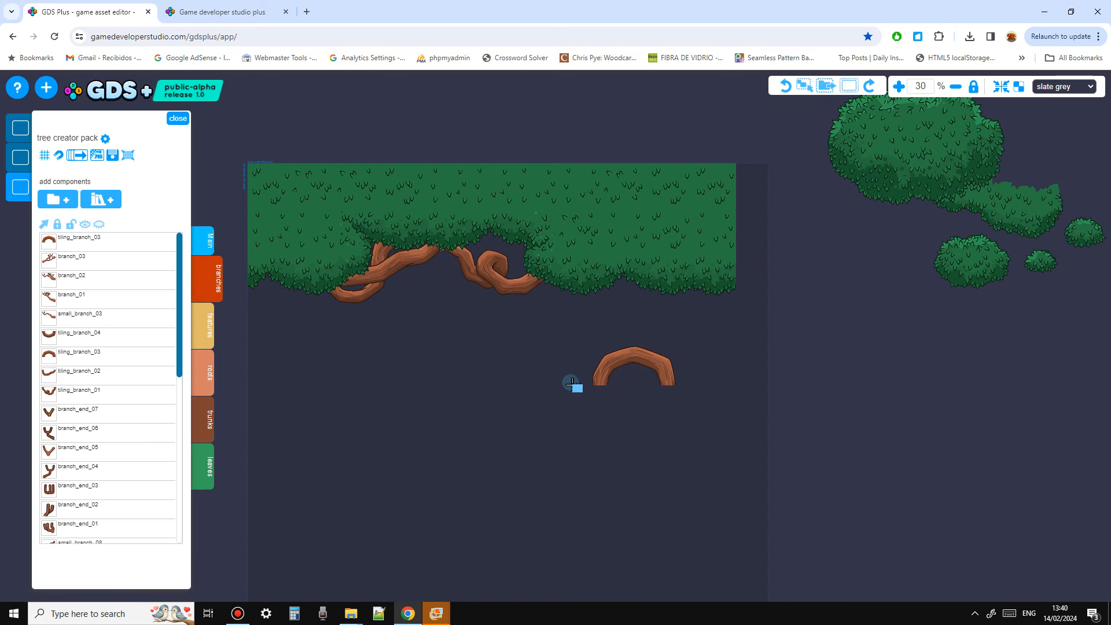
pyautogui.moveTo(709, 526); pyautogui.dragTo(465, 388, button='middle')
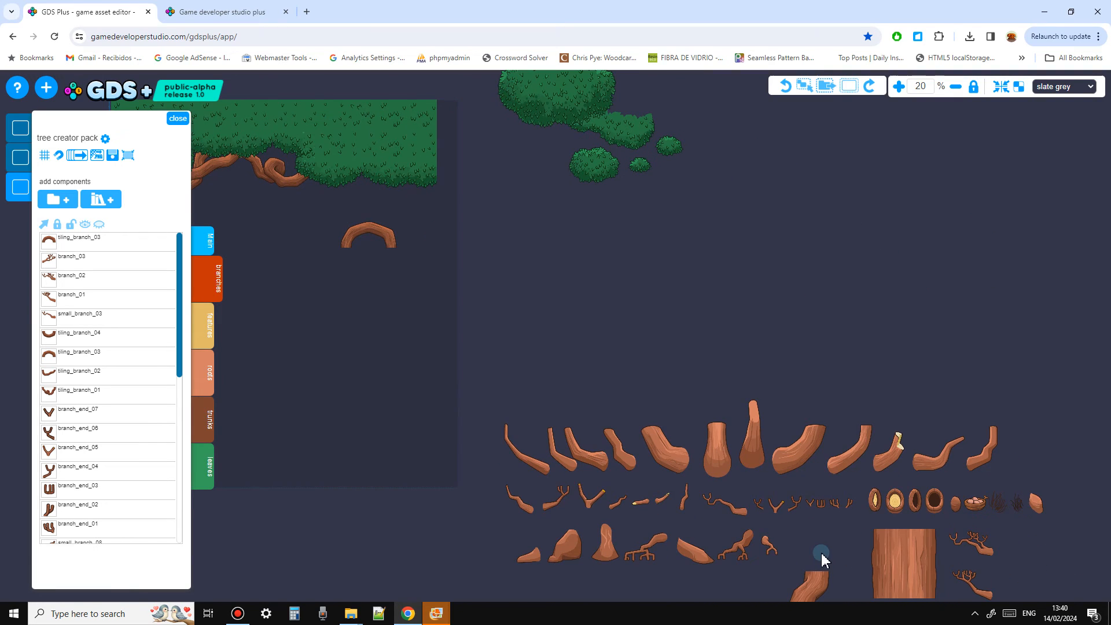
pyautogui.moveTo(822, 555); pyautogui.dragTo(720, 404, button='middle')
pyautogui.keyDown('ctrl'); pyautogui.moveTo(853, 388); pyautogui.dragTo(328, 134); pyautogui.keyUp('ctrl')
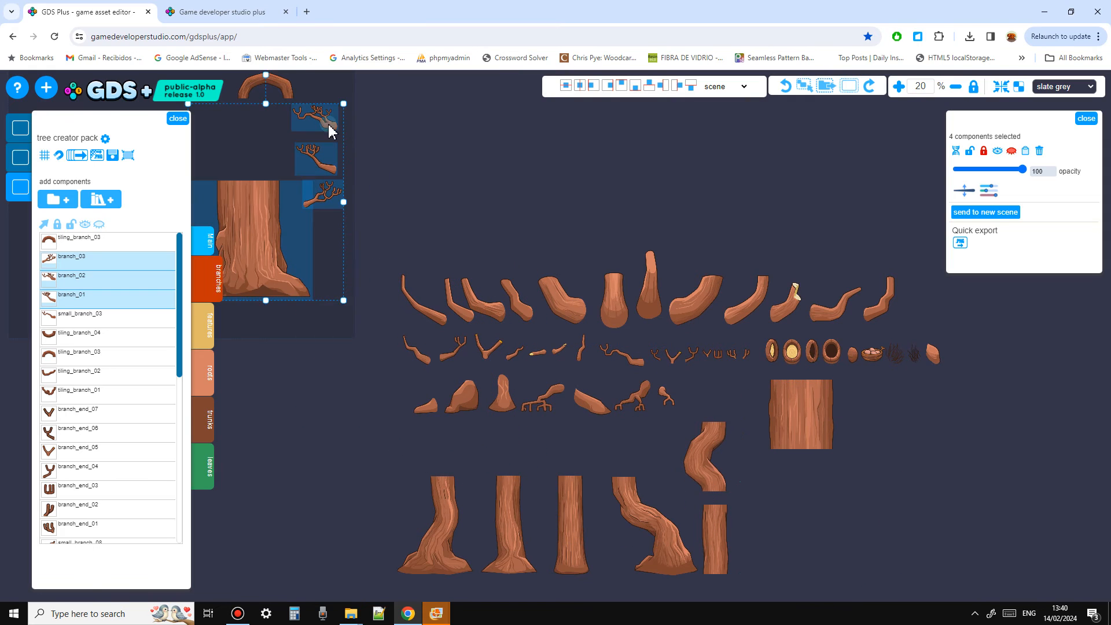
pyautogui.click(256, 275)
pyautogui.press('Delete')
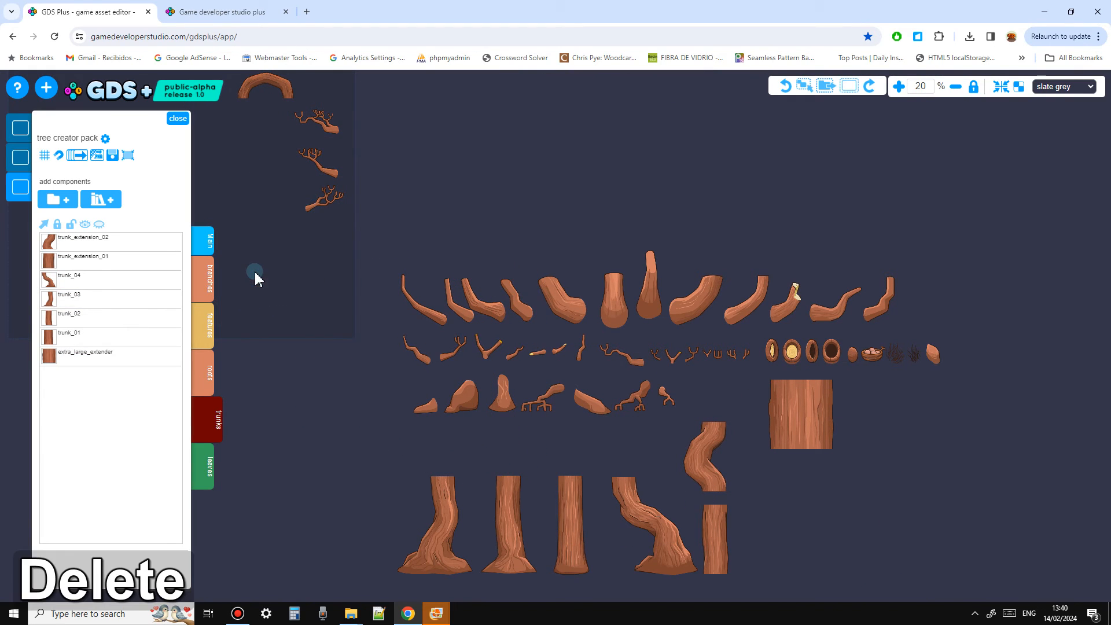
# Move the seven branch_end pieces and small_branch_04 into the grid scene
pyautogui.moveTo(684, 350)
pyautogui.keyDown('ctrl'); pyautogui.mouseDown()
pyautogui.moveTo(660, 345)
pyautogui.moveTo(666, 355)
pyautogui.mouseUp(); pyautogui.keyUp('ctrl')
pyautogui.moveTo(677, 361); pyautogui.dragTo(820, 387, button='middle')
pyautogui.moveTo(818, 390); pyautogui.dragTo(357, 198)
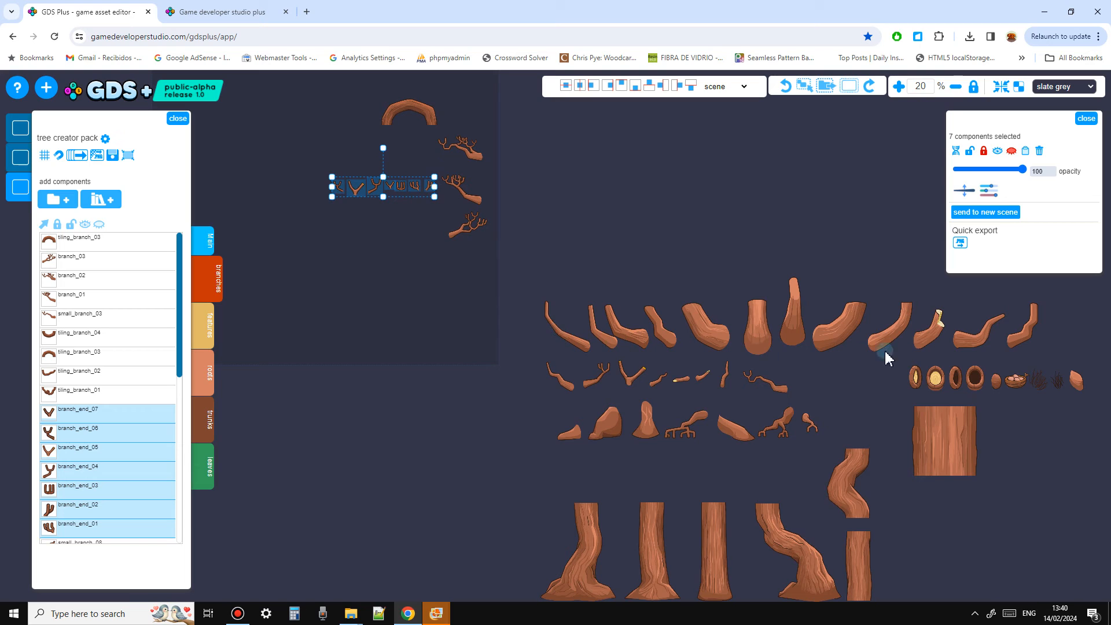
pyautogui.moveTo(727, 387); pyautogui.dragTo(713, 402)
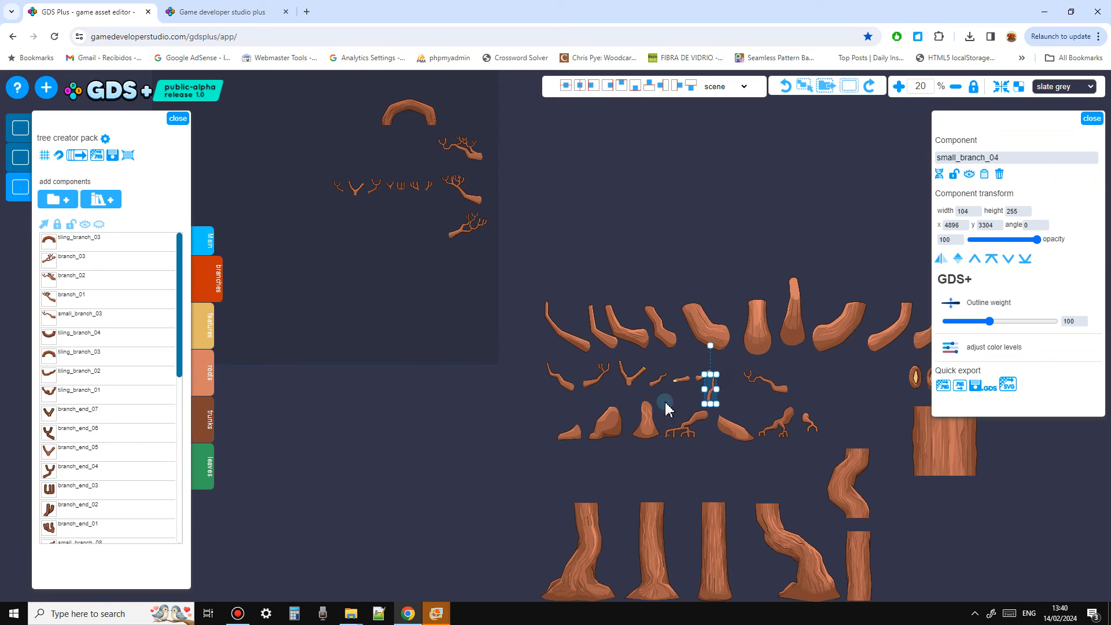
pyautogui.scroll(5, 509, 382)
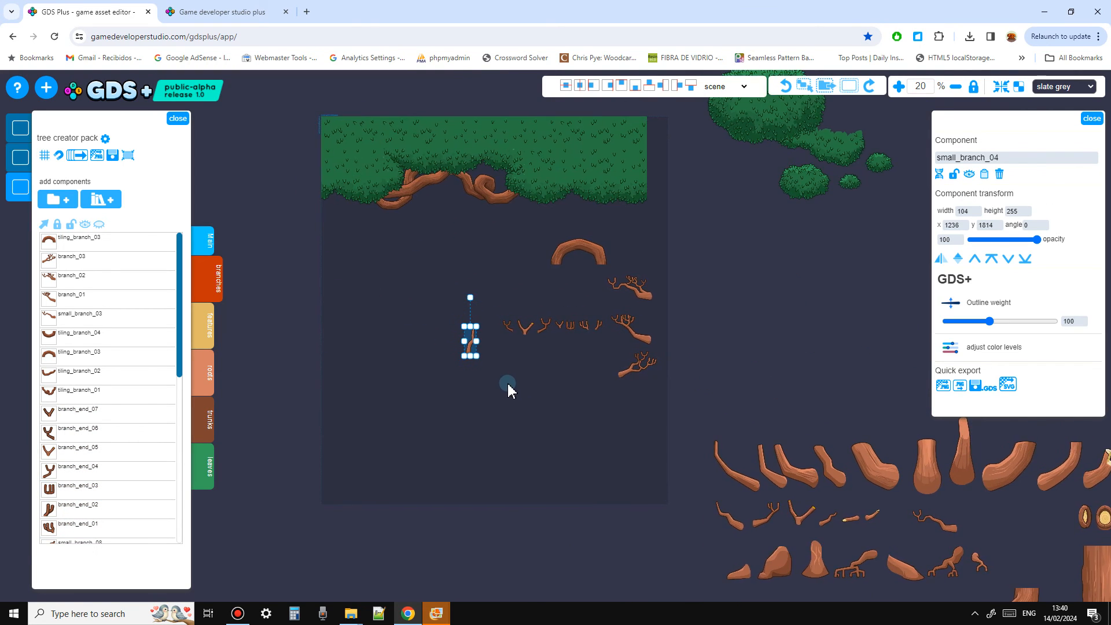
pyautogui.click(602, 462)
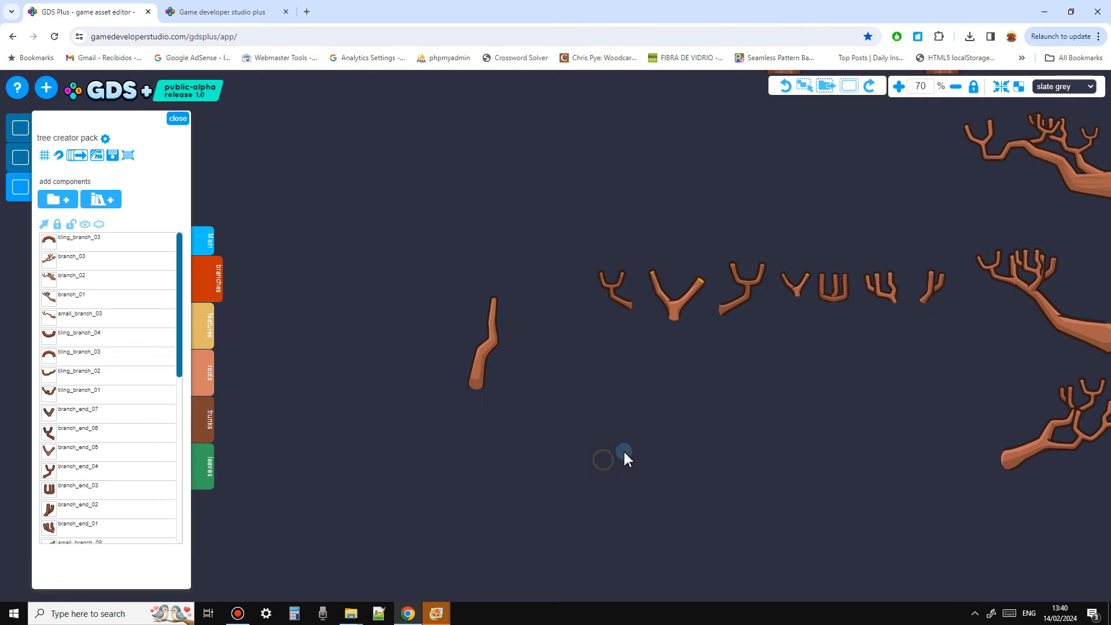
# Attach branch_end_07 to the tip of small_branch_04 and the leftmost forked branch end to its left side
pyautogui.moveTo(799, 297); pyautogui.dragTo(489, 306)
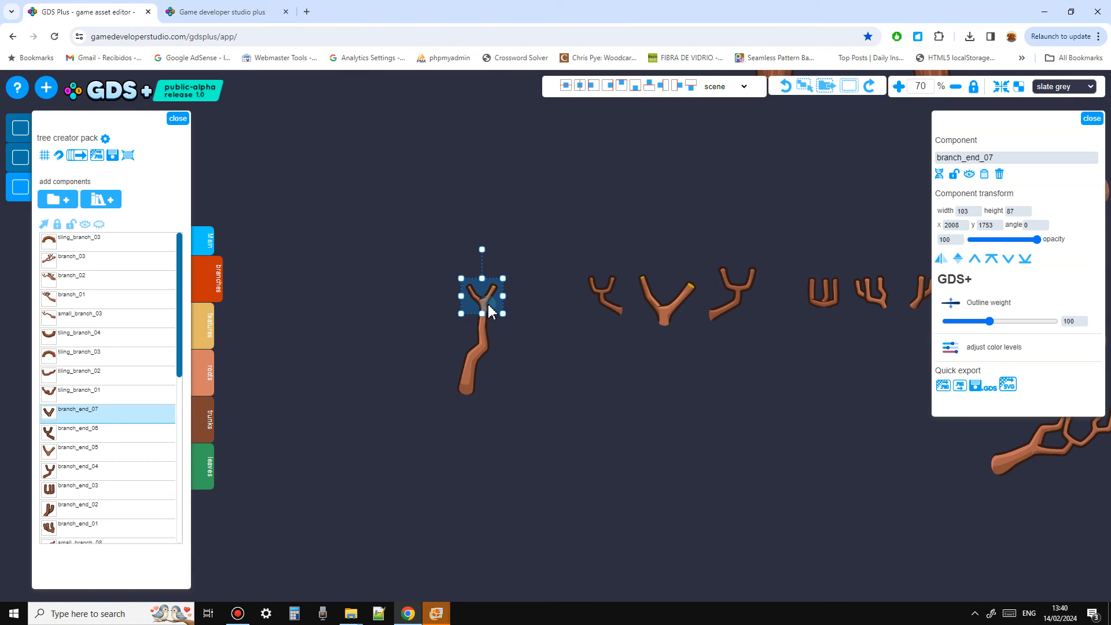
pyautogui.click(533, 348)
pyautogui.moveTo(623, 318); pyautogui.dragTo(468, 364)
pyautogui.click(550, 432)
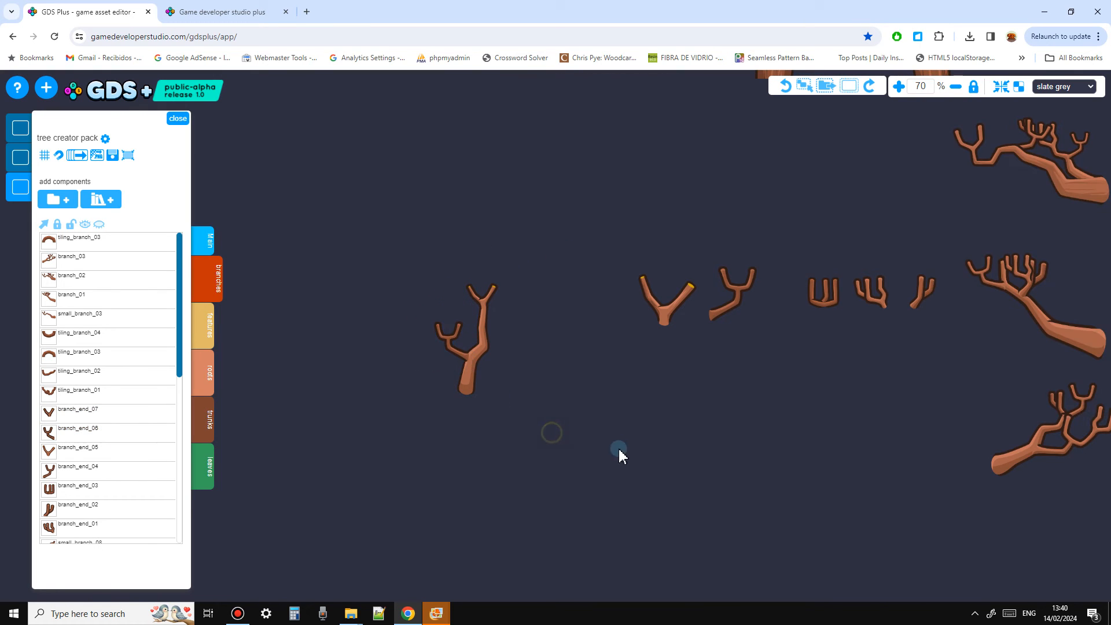
# Attach branch_end_02 to the right side of small_branch_04, rotated to 11°
pyautogui.scroll(-2, 589, 439)
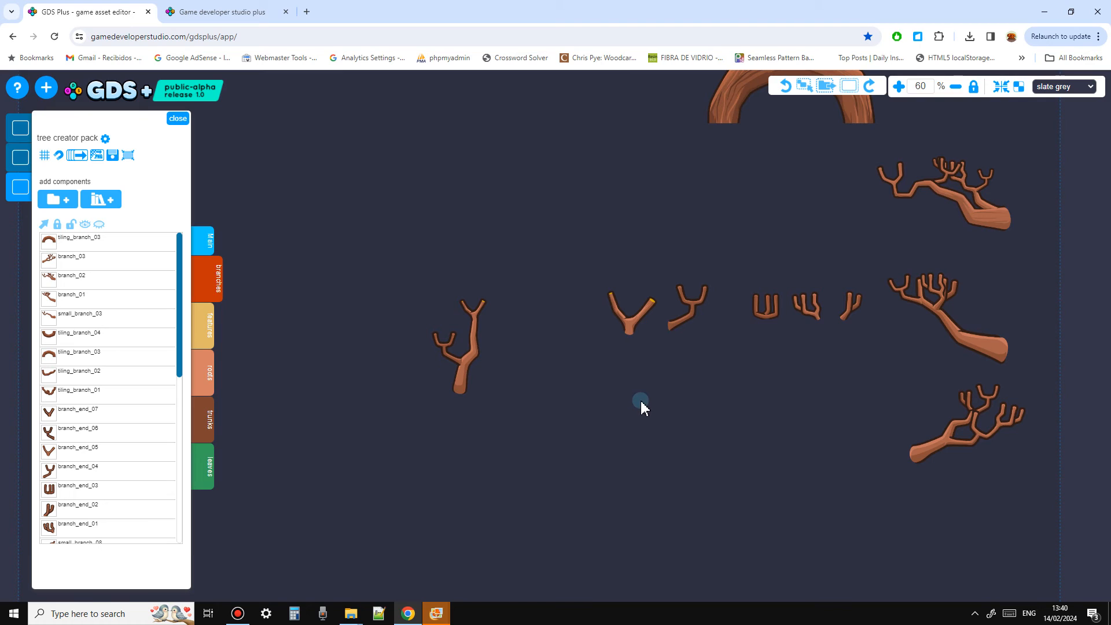
pyautogui.moveTo(846, 317); pyautogui.dragTo(486, 354)
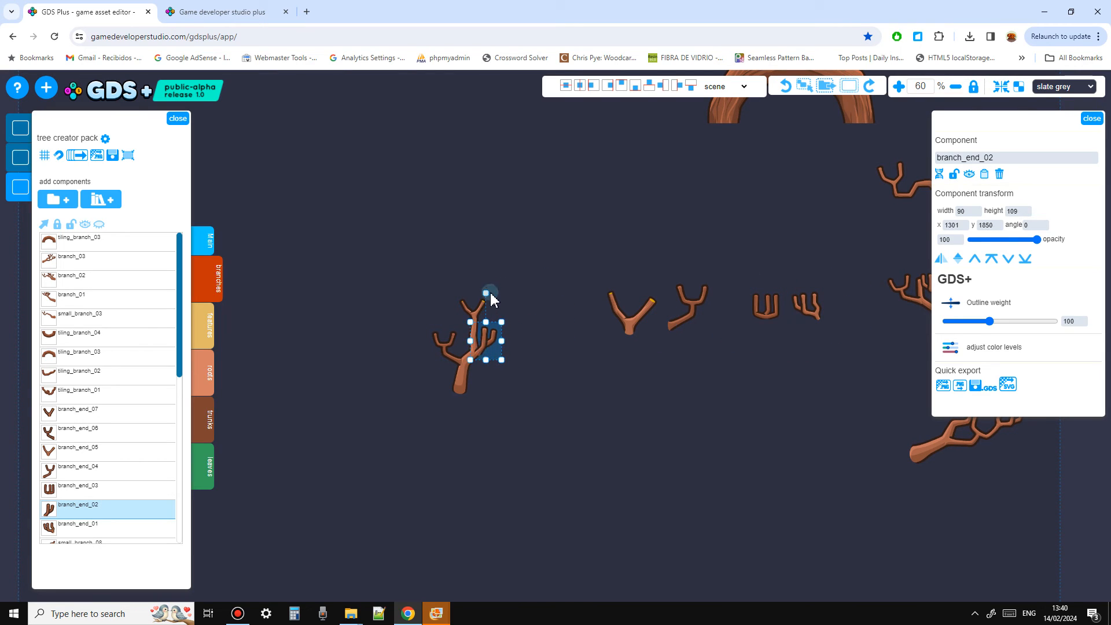
pyautogui.moveTo(487, 293); pyautogui.dragTo(496, 295)
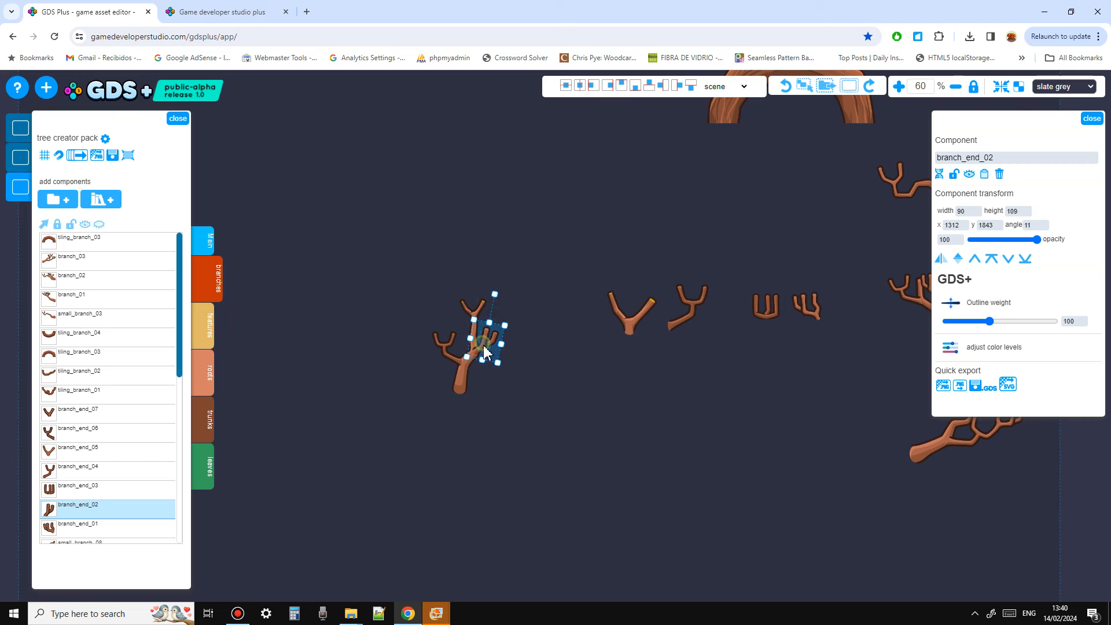
pyautogui.click(534, 433)
# Select the assembled twig, rotate it to point right and place it at the right end of the curled branch
pyautogui.keyDown('ctrl'); pyautogui.moveTo(534, 433); pyautogui.dragTo(439, 280); pyautogui.keyUp('ctrl')
pyautogui.keyDown('ctrl'); pyautogui.scroll(-1, 602, 385); pyautogui.keyUp('ctrl')
pyautogui.moveTo(507, 302); pyautogui.dragTo(546, 397)
pyautogui.keyDown('ctrl'); pyautogui.scroll(-2, 519, 375); pyautogui.keyUp('ctrl')
pyautogui.moveTo(508, 368); pyautogui.dragTo(565, 437, button='middle')
pyautogui.moveTo(560, 441); pyautogui.dragTo(647, 233)
pyautogui.click(673, 352)
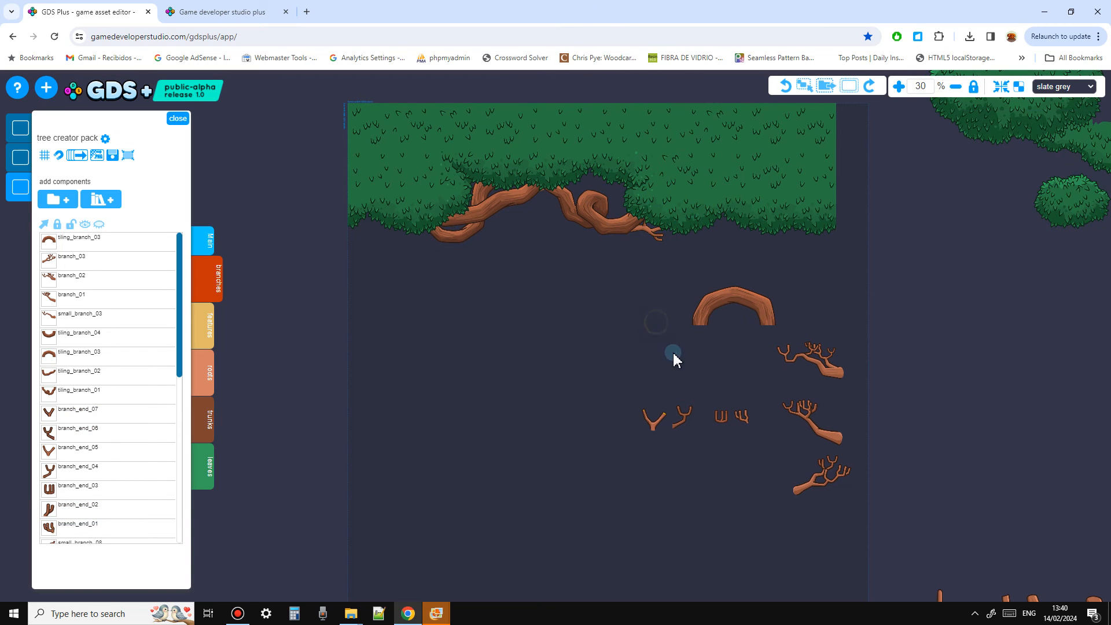
# Flip branch_end_04 horizontally and place it on the curled branch beside the curl, at x 1219, y 522
pyautogui.moveTo(674, 354); pyautogui.dragTo(635, 364, button='middle')
pyautogui.moveTo(777, 436); pyautogui.dragTo(756, 427, button='middle')
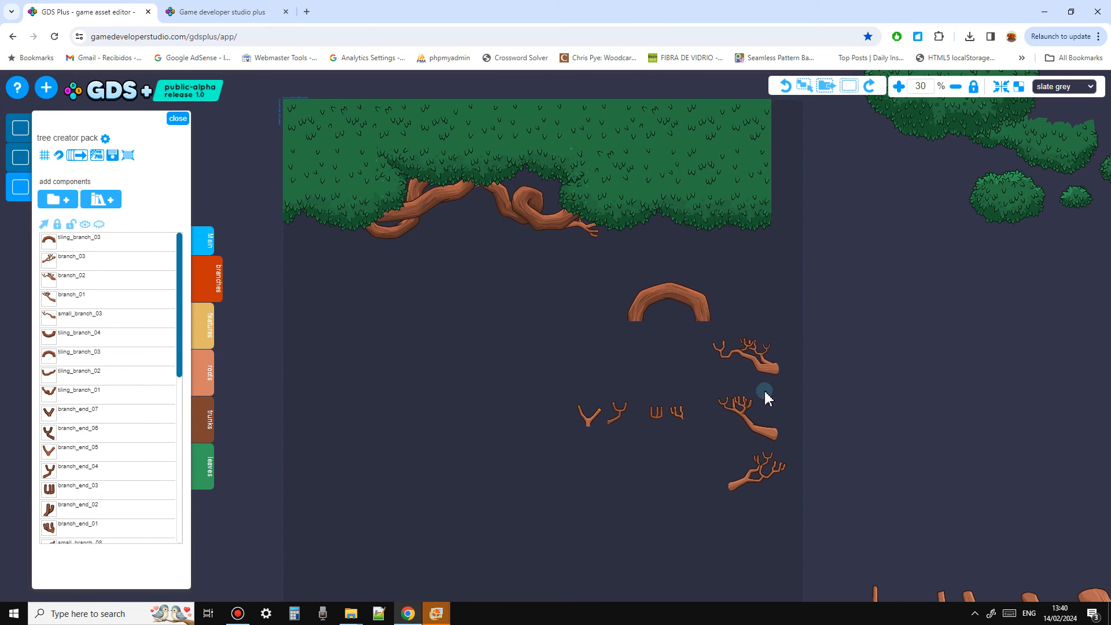
pyautogui.moveTo(619, 418); pyautogui.dragTo(499, 255)
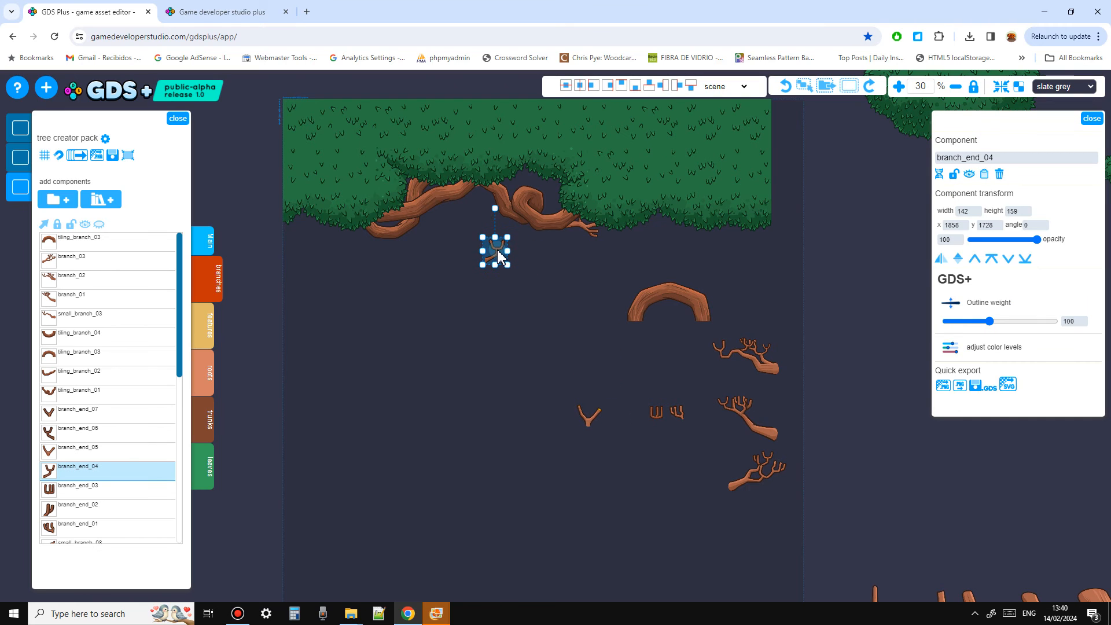
pyautogui.moveTo(530, 300); pyautogui.dragTo(554, 367, button='middle')
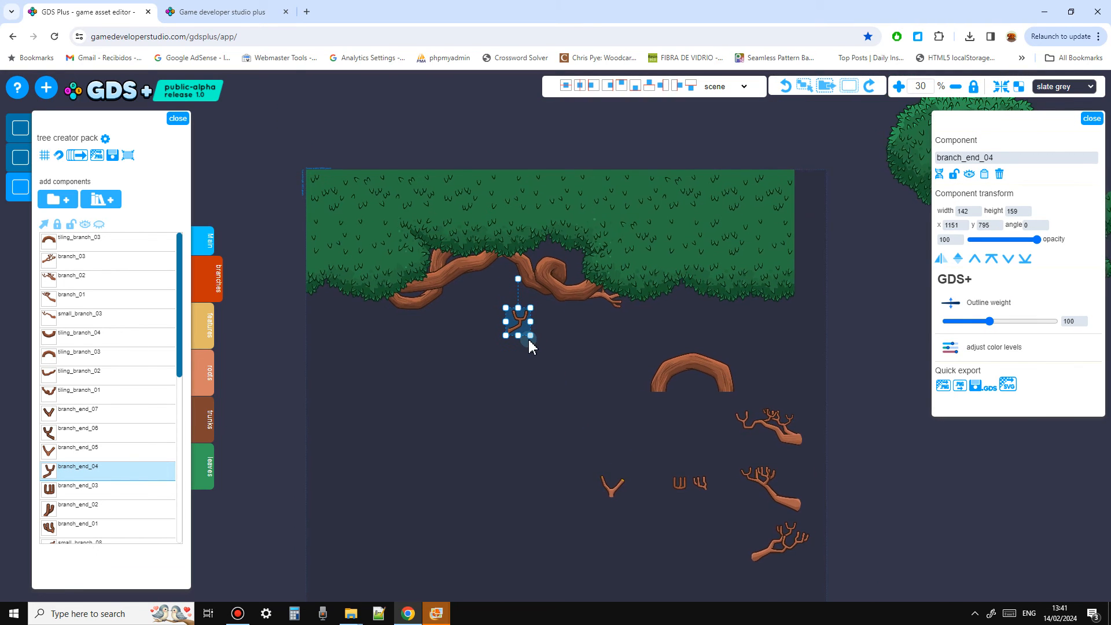
pyautogui.scroll(3, 529, 345)
pyautogui.press('h')
pyautogui.moveTo(521, 328); pyautogui.dragTo(544, 232)
pyautogui.hotkey('ctrl', 'Right')
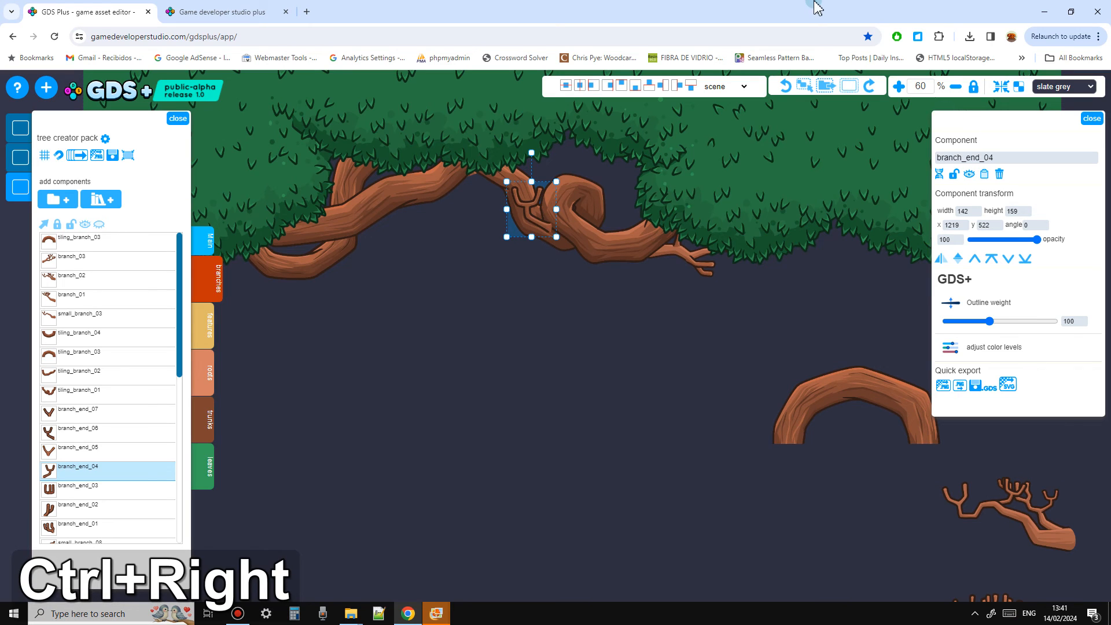
# Rotate branch_end_04 to -24° and move it against the curled branch at x 1193, y 557
pyautogui.moveTo(522, 155); pyautogui.dragTo(512, 164)
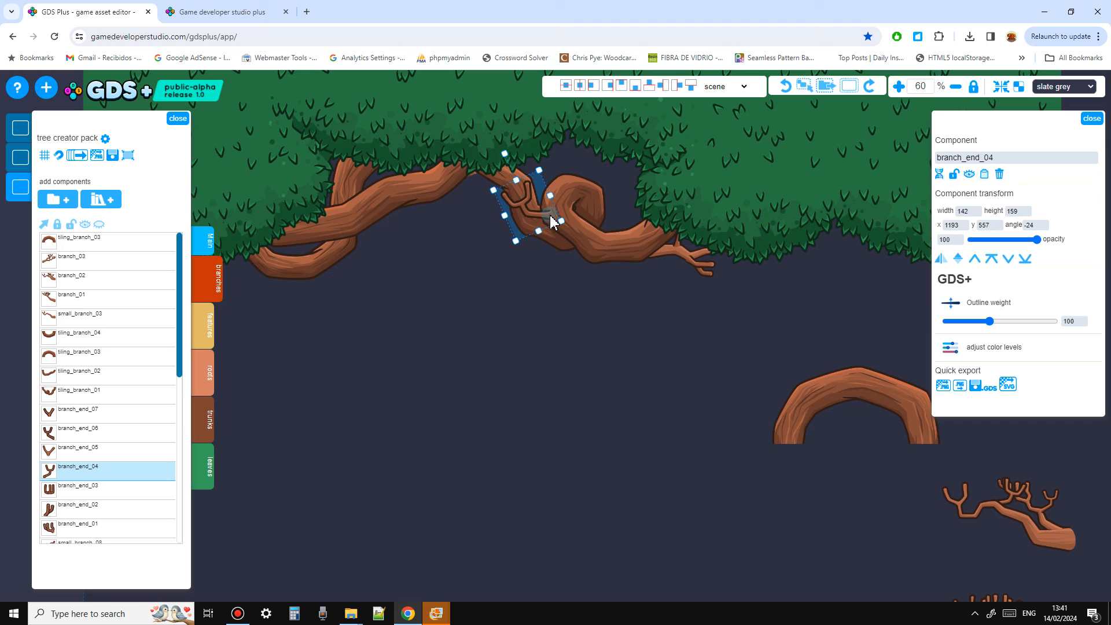
pyautogui.click(571, 307)
# Place the lowest of the three assembled twigs on the left branch so it forks out to the right
pyautogui.scroll(-2, 571, 281)
pyautogui.scroll(-1, 856, 439)
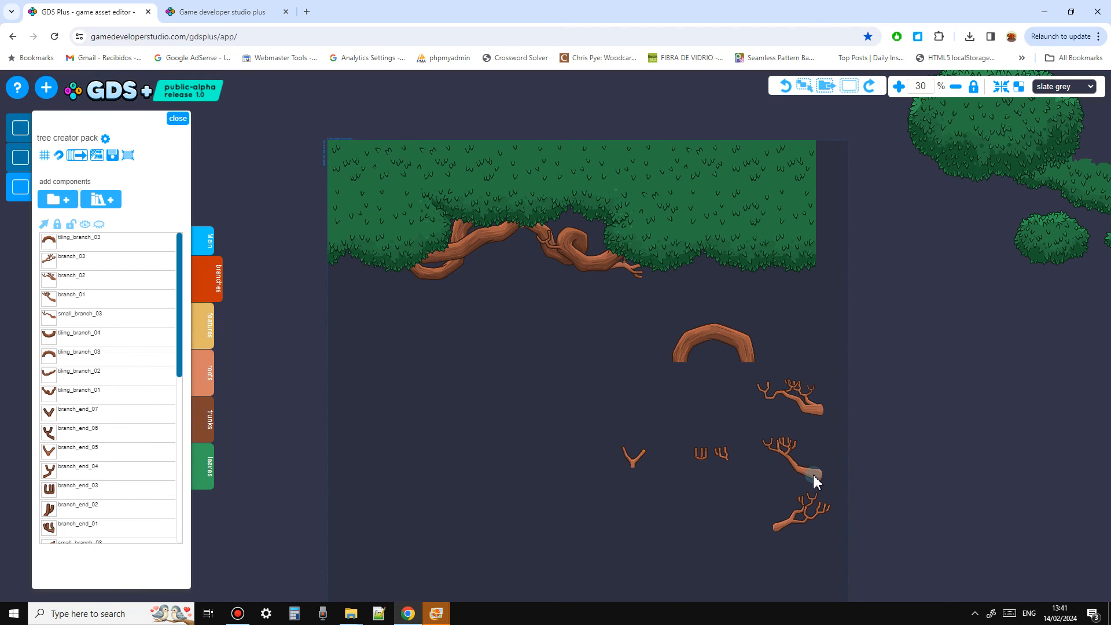
pyautogui.moveTo(811, 521); pyautogui.dragTo(758, 513)
pyautogui.moveTo(356, 265); pyautogui.dragTo(429, 263)
pyautogui.click(449, 303)
pyautogui.moveTo(498, 328); pyautogui.dragTo(449, 334)
# Select the leftover arch branch, spare twigs and branch ends beneath the canopy and delete them
pyautogui.keyDown('ctrl'); pyautogui.moveTo(822, 507); pyautogui.dragTo(527, 327); pyautogui.keyUp('ctrl')
pyautogui.press('Delete')
pyautogui.moveTo(695, 360); pyautogui.dragTo(654, 410)
pyautogui.moveTo(581, 406); pyautogui.dragTo(713, 465)
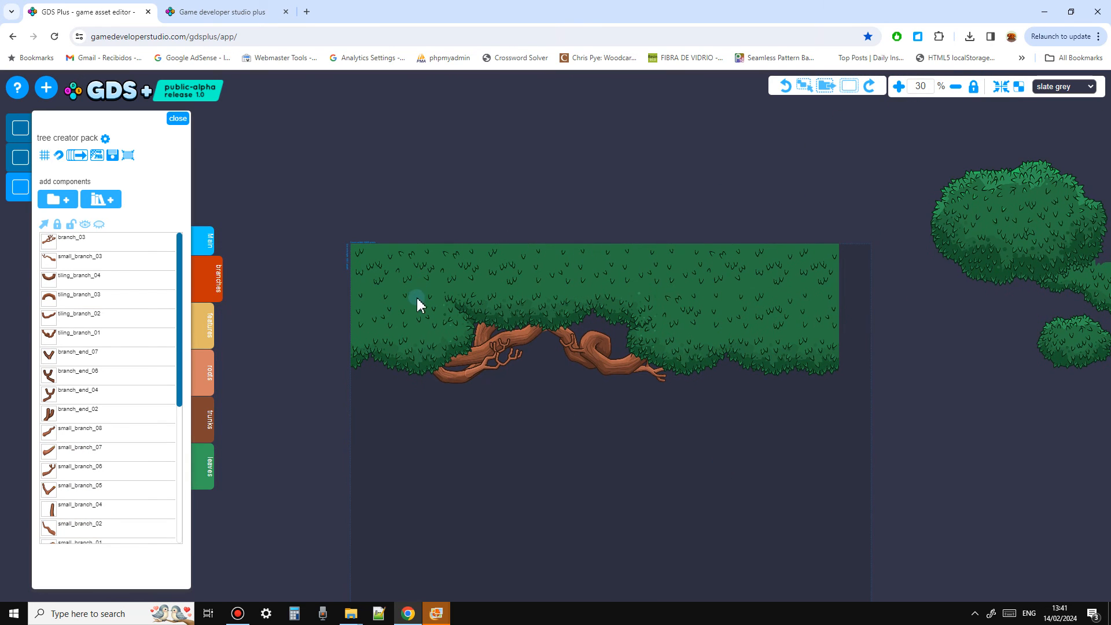
# Place single_leaf_group_01 in the recess around the curled branch at x 1282, y 282 and send it behind the canopy and branches
pyautogui.scroll(2, 648, 412)
pyautogui.scroll(-1, 703, 440)
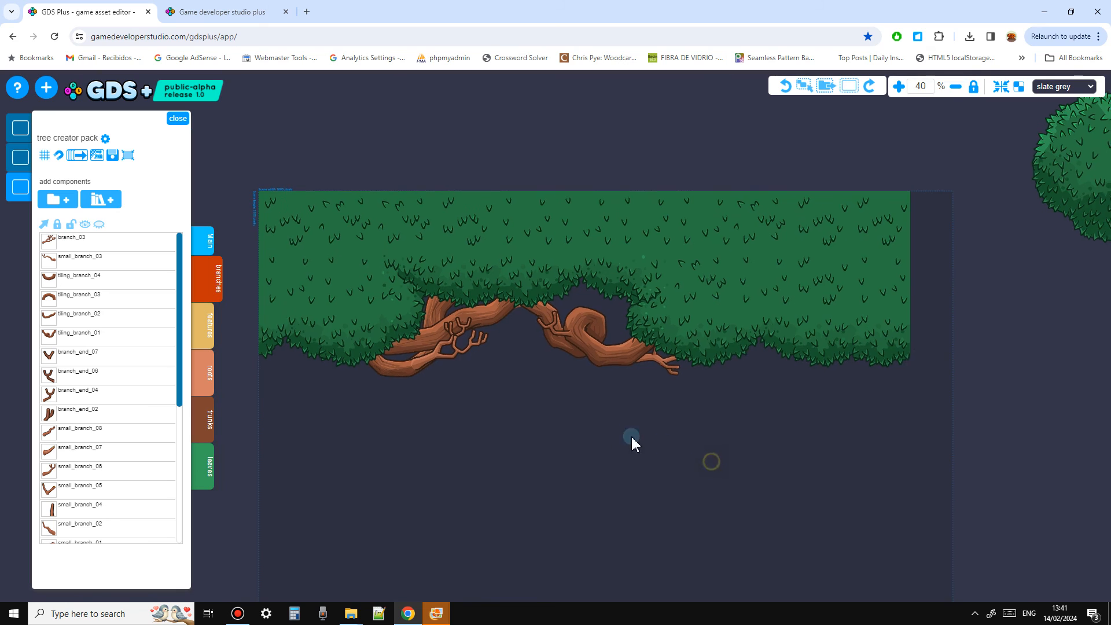
pyautogui.scroll(-1, 622, 404)
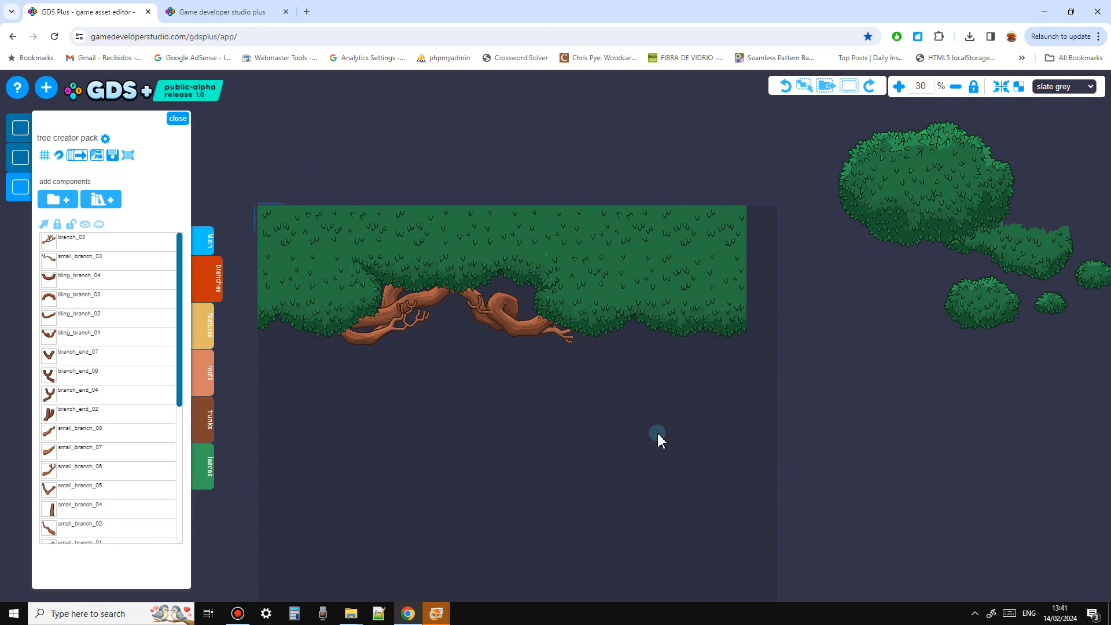
pyautogui.moveTo(906, 321); pyautogui.dragTo(515, 289)
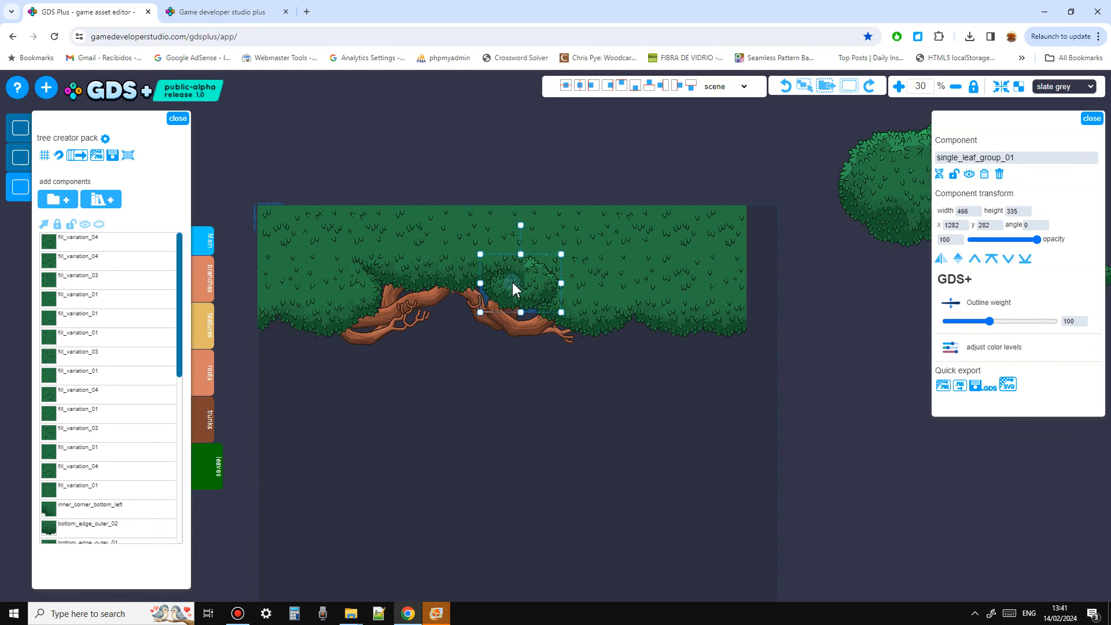
pyautogui.hotkey('ctrl', 'Left')
pyautogui.hotkey('ctrl', 'Left')
pyautogui.keyDown('ctrl'); pyautogui.scroll(3, 505, 286); pyautogui.keyUp('ctrl')
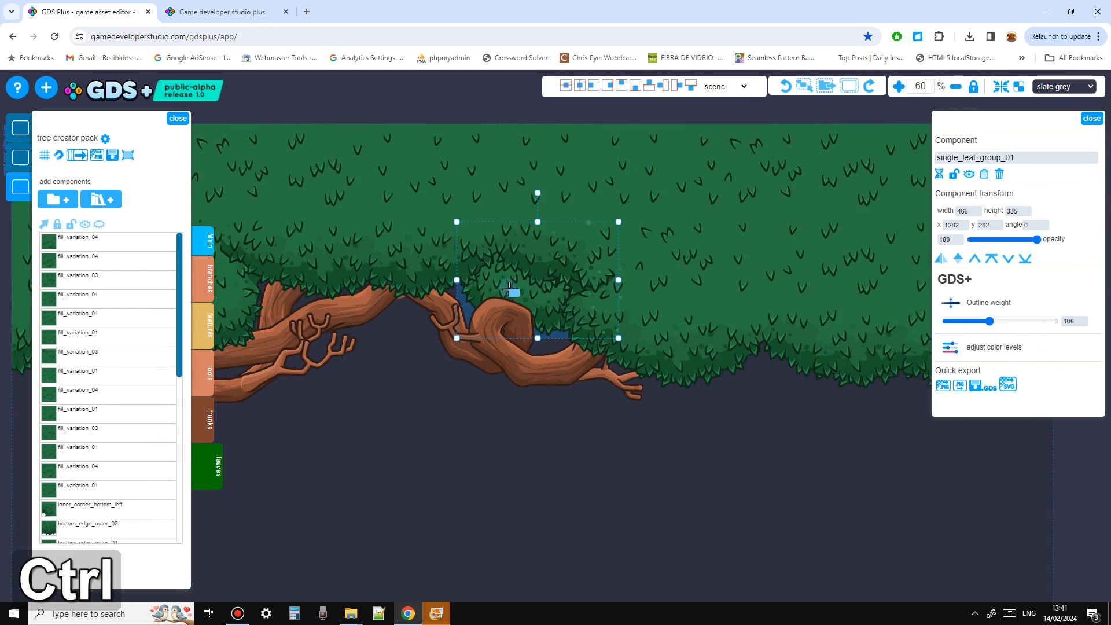
pyautogui.keyDown('ctrl'); pyautogui.scroll(1, 510, 288); pyautogui.keyUp('ctrl')
# Try a fill hue of 195 on single_leaf_group_01, then undo the nudge and the hue change
pyautogui.click(950, 347)
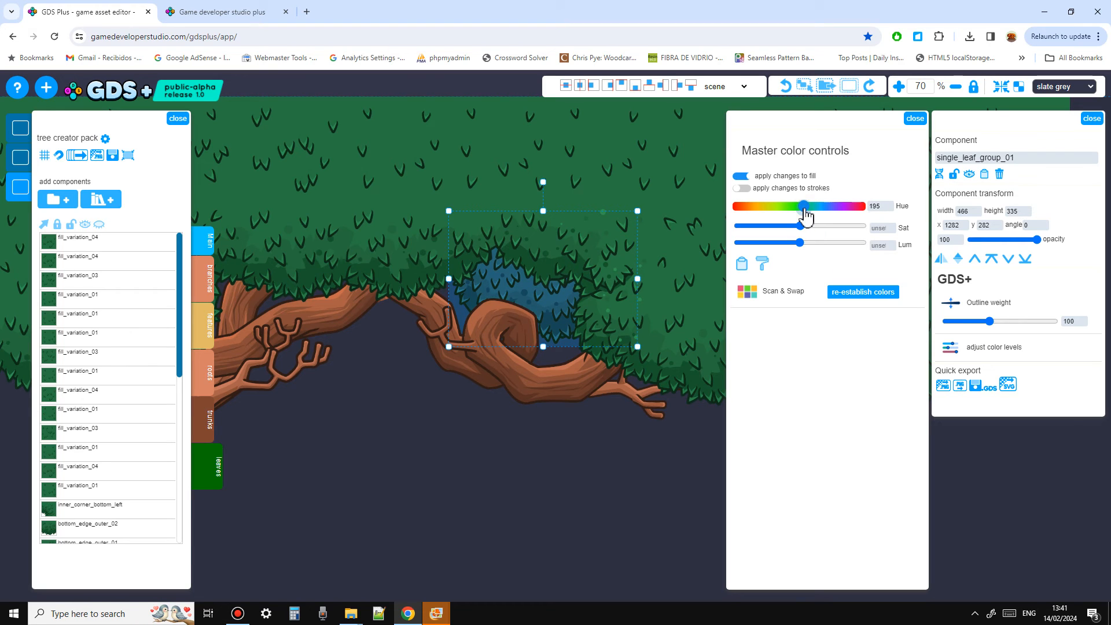
pyautogui.moveTo(585, 327); pyautogui.dragTo(585, 330)
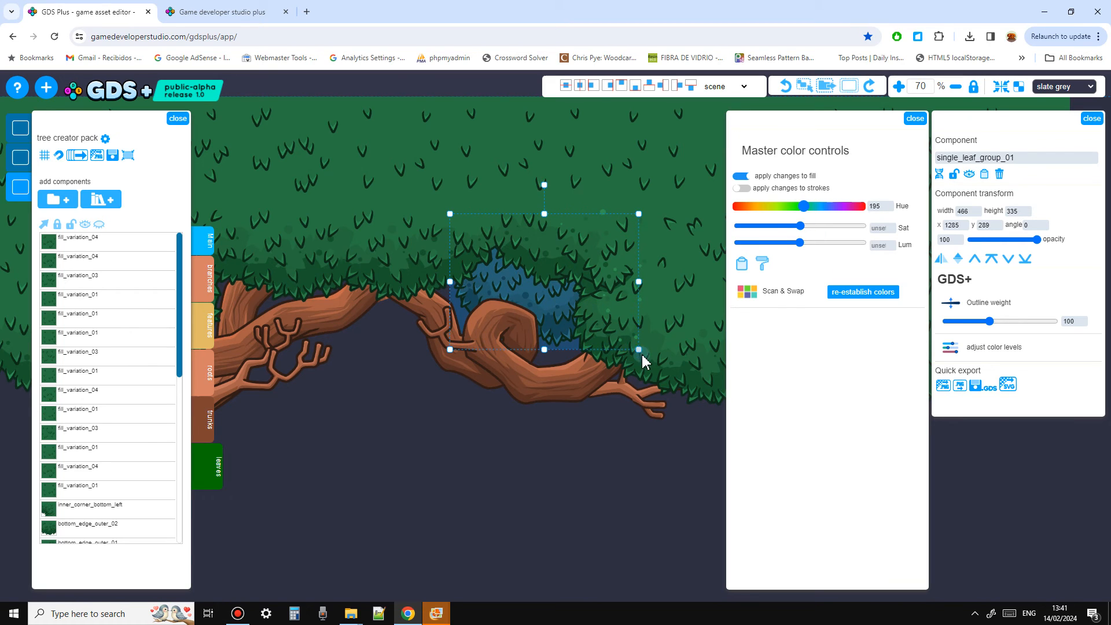
pyautogui.hotkey('ctrl', 'z')
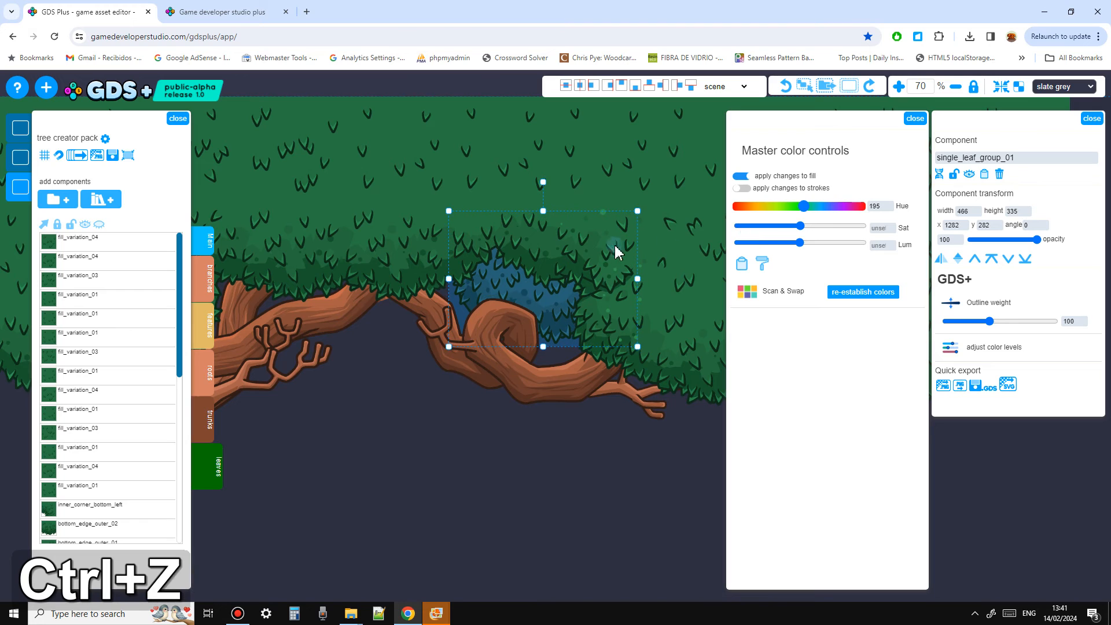
pyautogui.hotkey('ctrl', 'z')
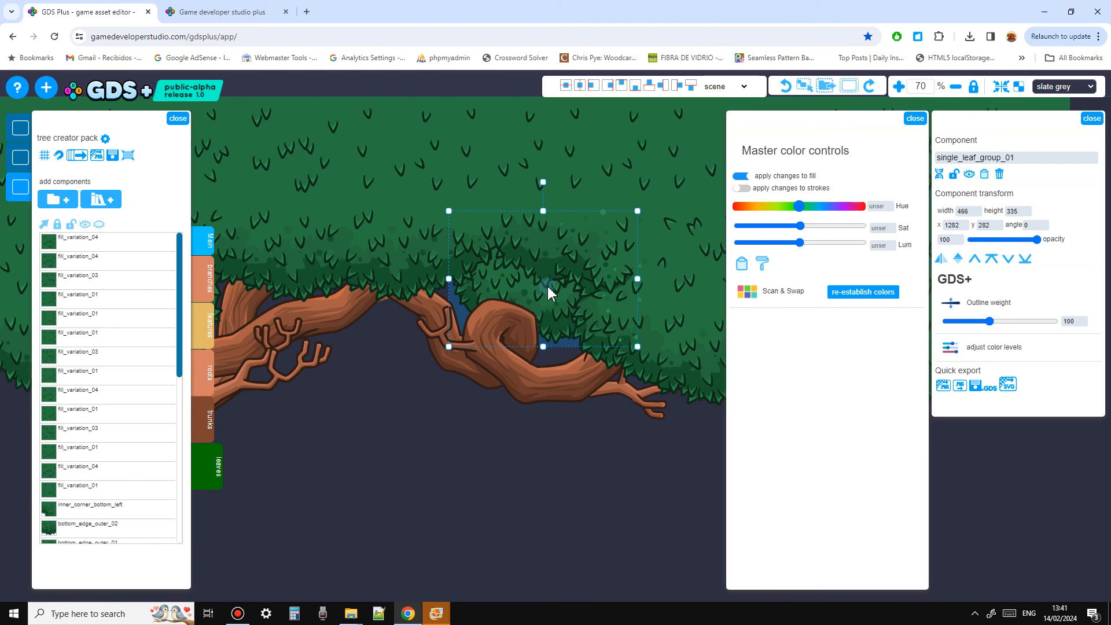
# Apply color changes to strokes as well as fill and set the hue of single_leaf_group_01 to 220
pyautogui.scroll(5, 547, 292)
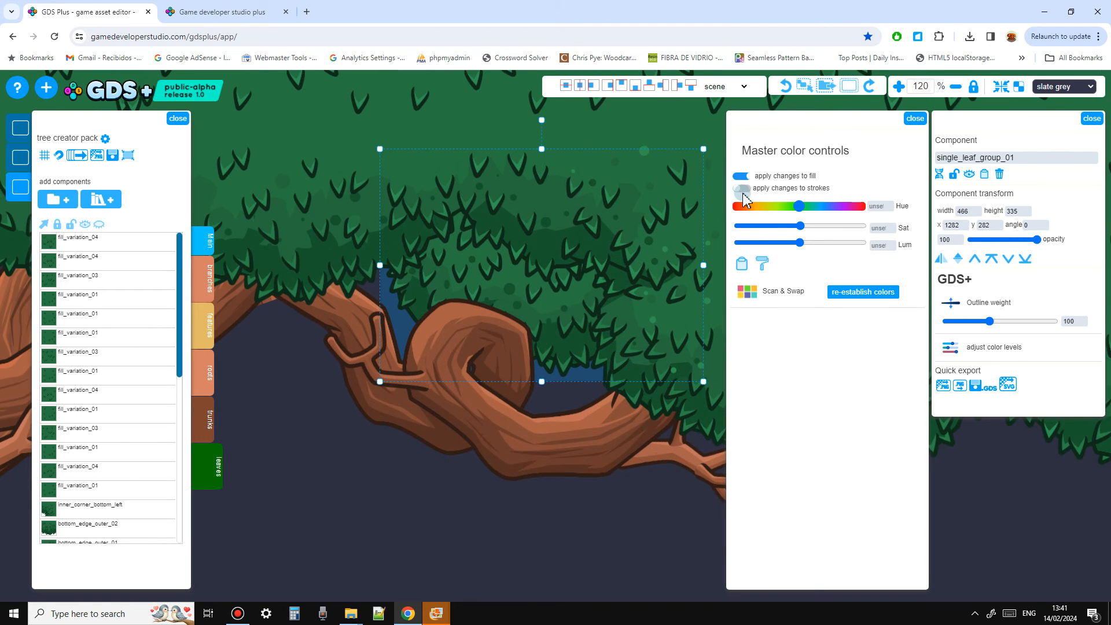
pyautogui.click(743, 190)
pyautogui.click(812, 214)
pyautogui.moveTo(819, 216); pyautogui.dragTo(820, 216)
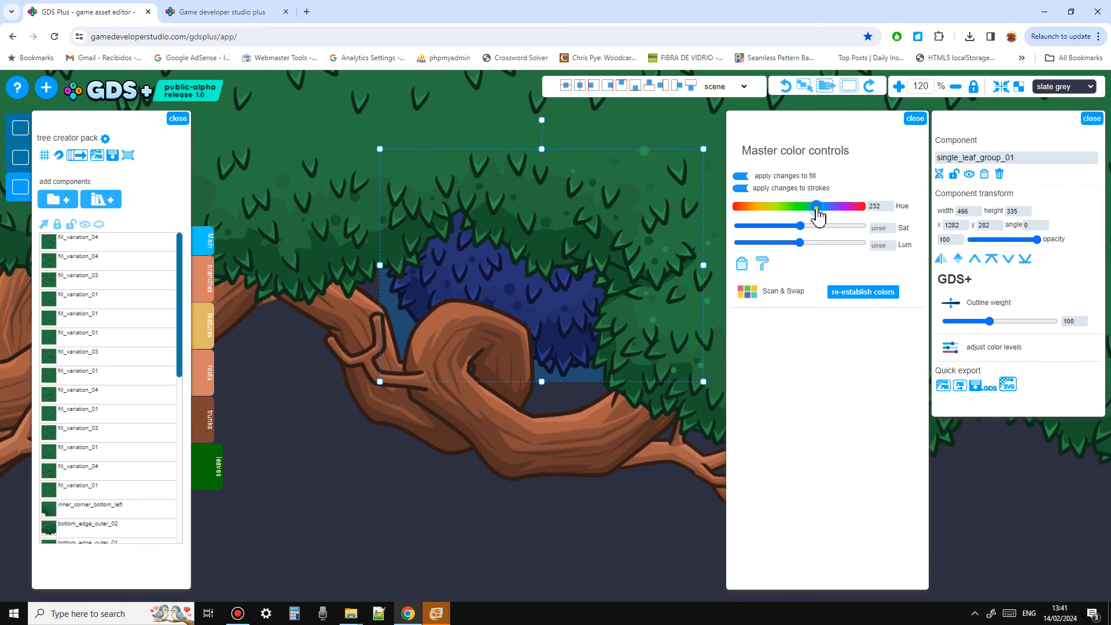
pyautogui.scroll(-8, 576, 281)
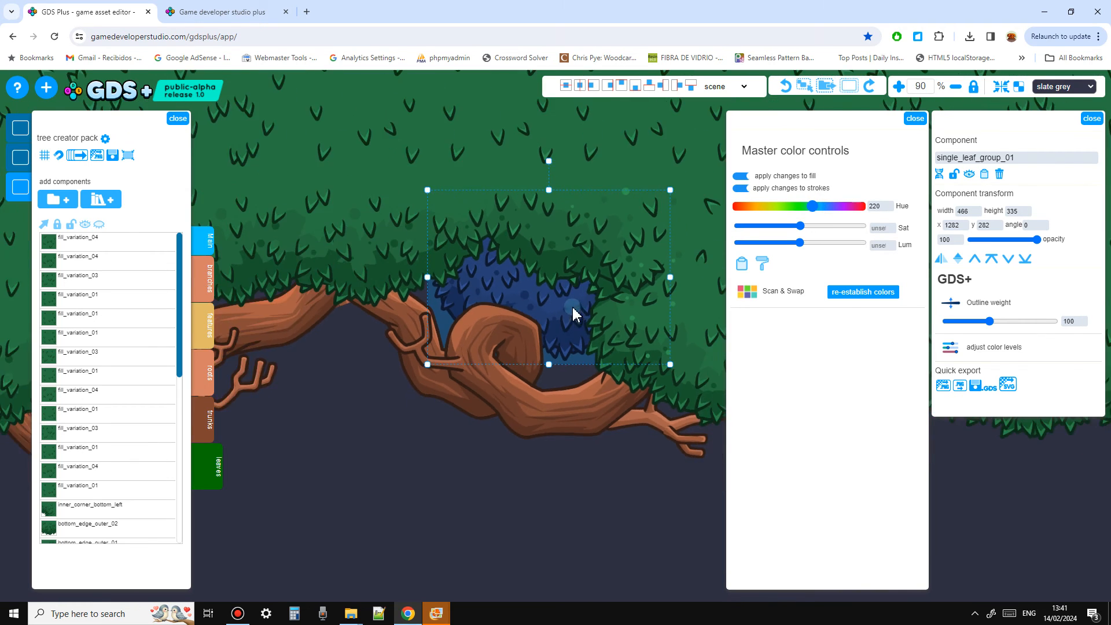
pyautogui.click(565, 431)
pyautogui.scroll(-2, 434, 332)
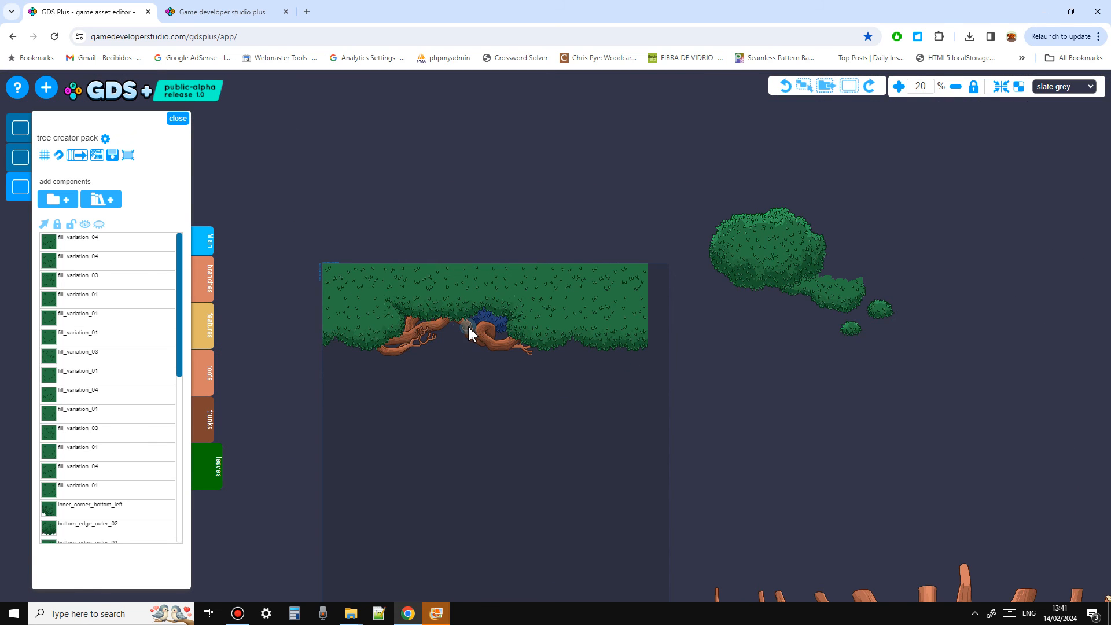
# Set the hue of single_leaf_group_01 to 200 and enlarge the group to 629 by 452
pyautogui.scroll(2, 470, 336)
pyautogui.click(528, 320)
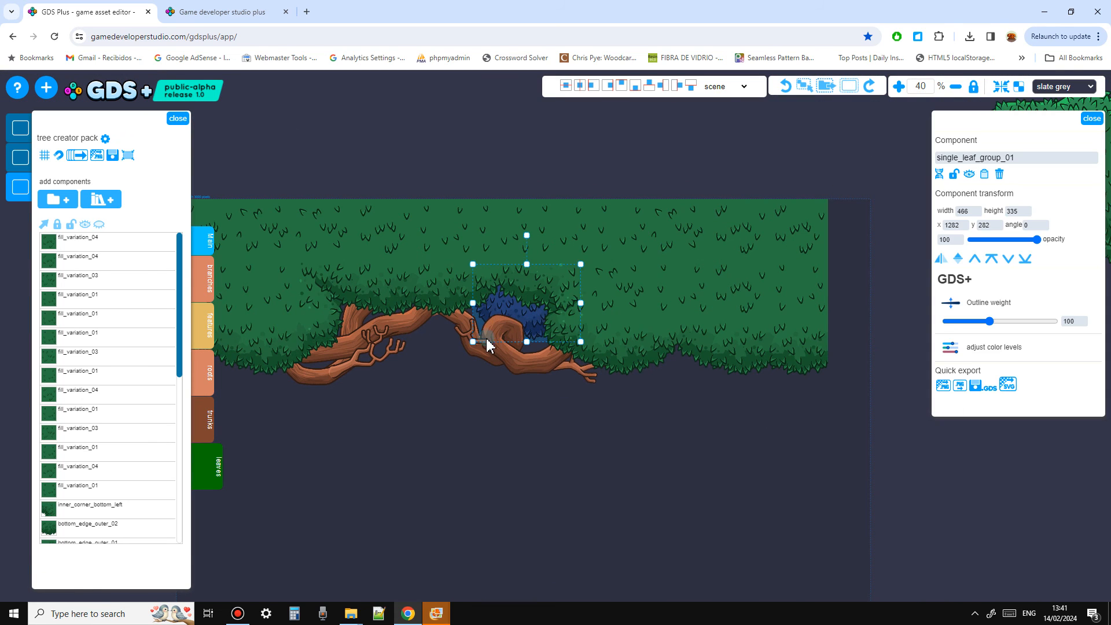
pyautogui.scroll(2, 486, 342)
pyautogui.click(965, 347)
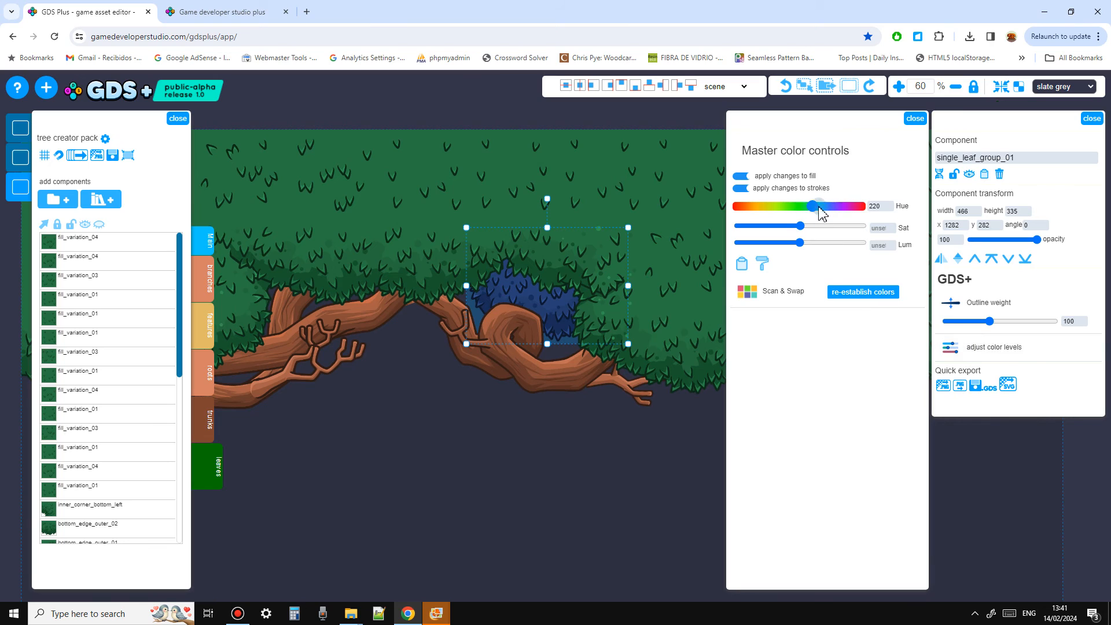
pyautogui.moveTo(809, 210); pyautogui.dragTo(807, 209)
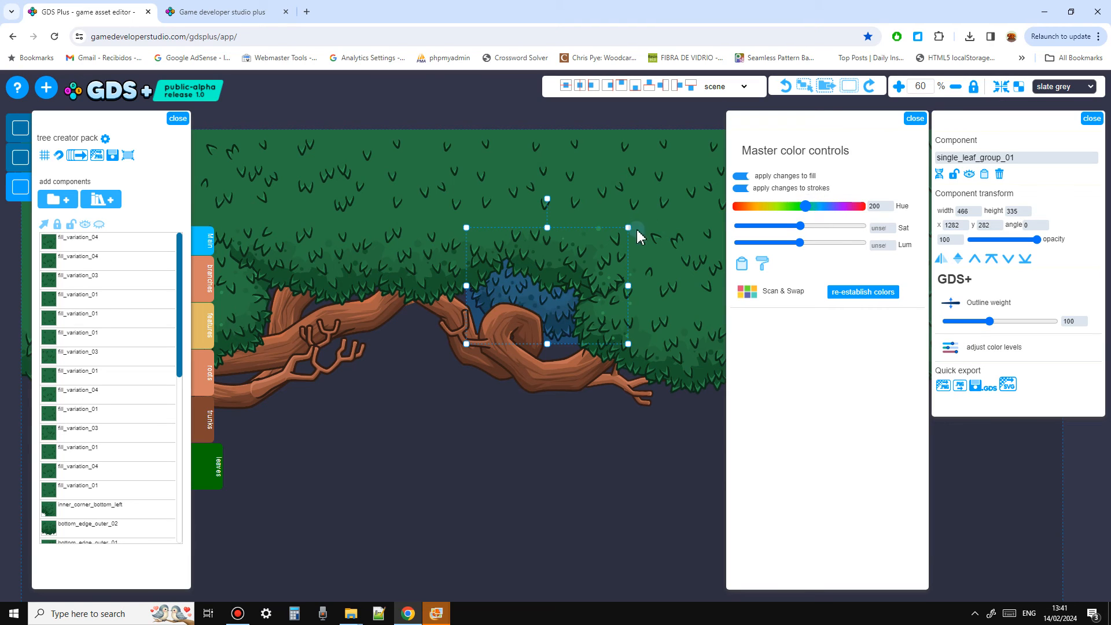
pyautogui.moveTo(636, 218); pyautogui.dragTo(666, 182)
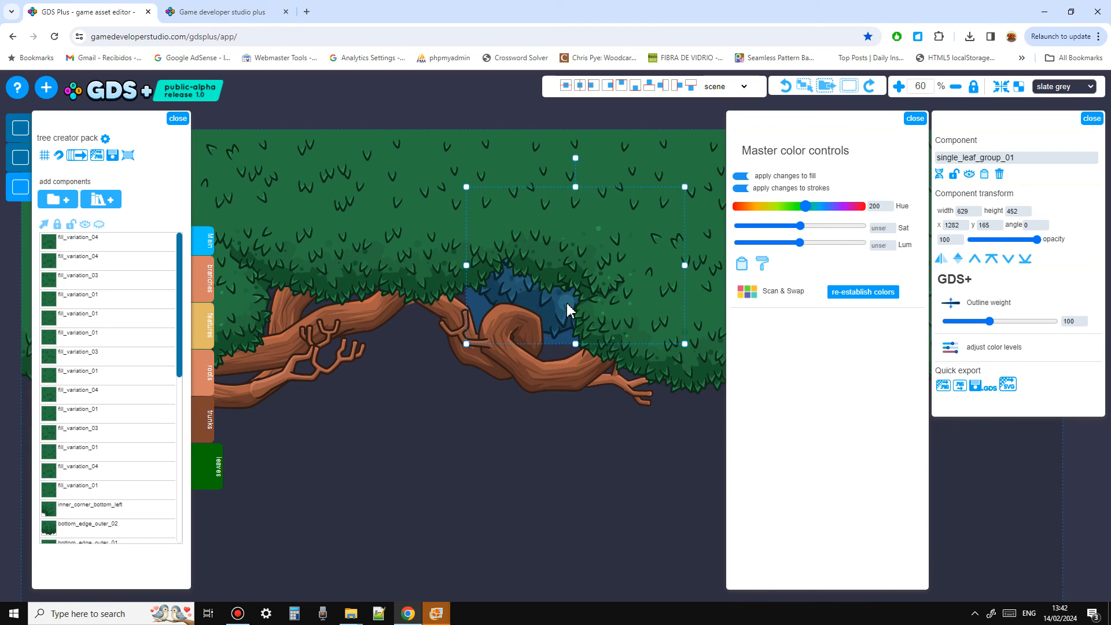
pyautogui.scroll(-3, 462, 365)
pyautogui.click(464, 399)
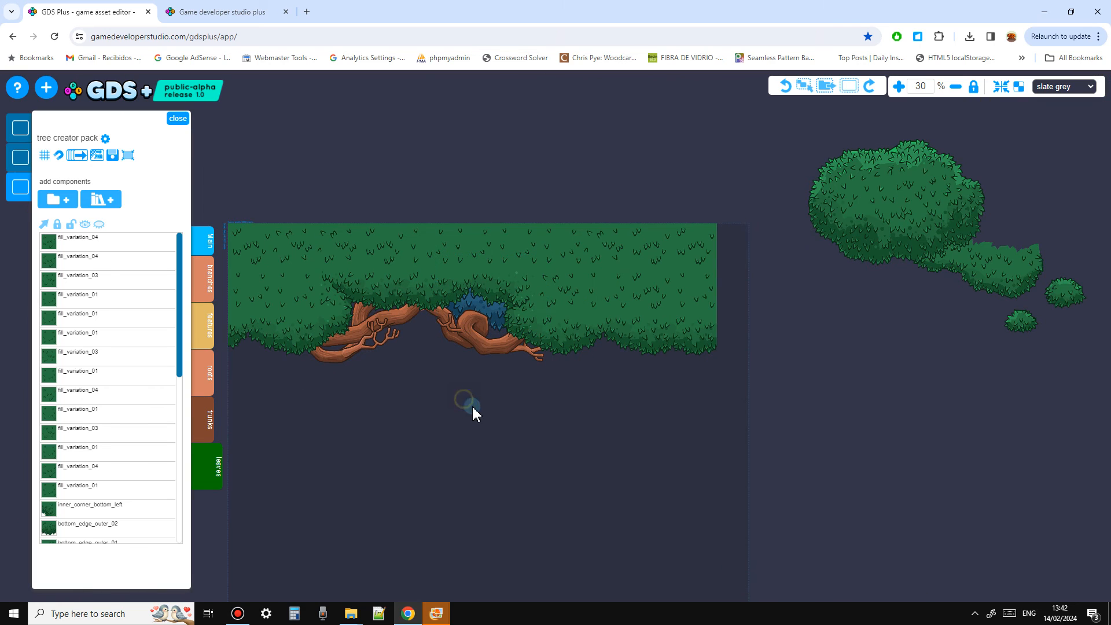
# Place single_leaf_group_04 at x 305, y 157 and send it behind the left branches and canopy
pyautogui.moveTo(874, 177); pyautogui.dragTo(351, 286)
pyautogui.hotkey('ctrl', 'Left')
pyautogui.scroll(1, 365, 396)
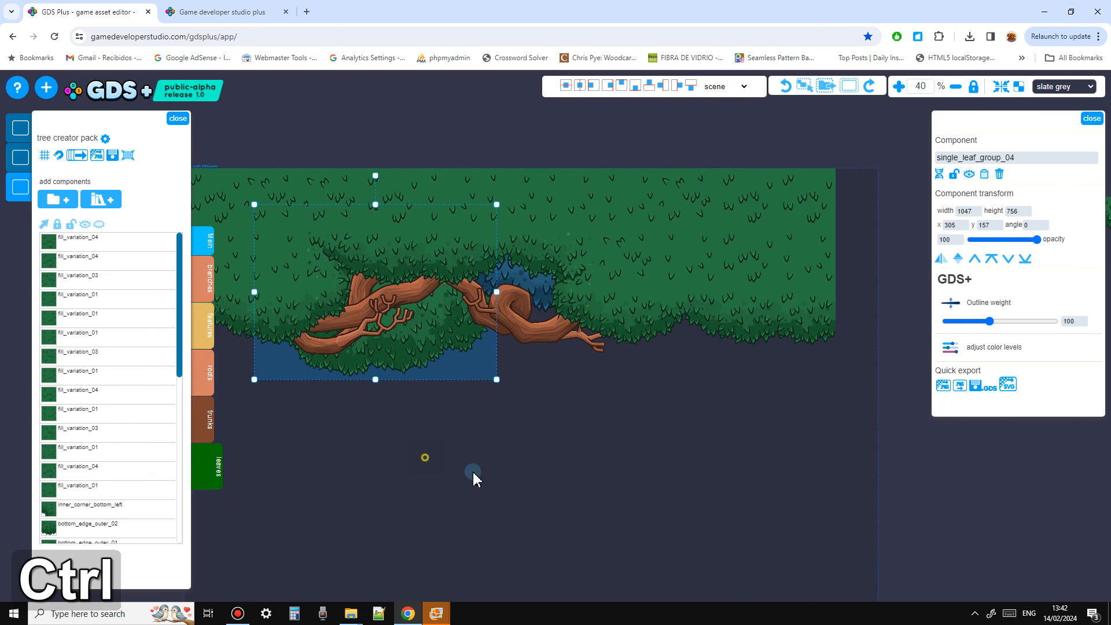
pyautogui.scroll(1, 425, 336)
pyautogui.click(636, 460)
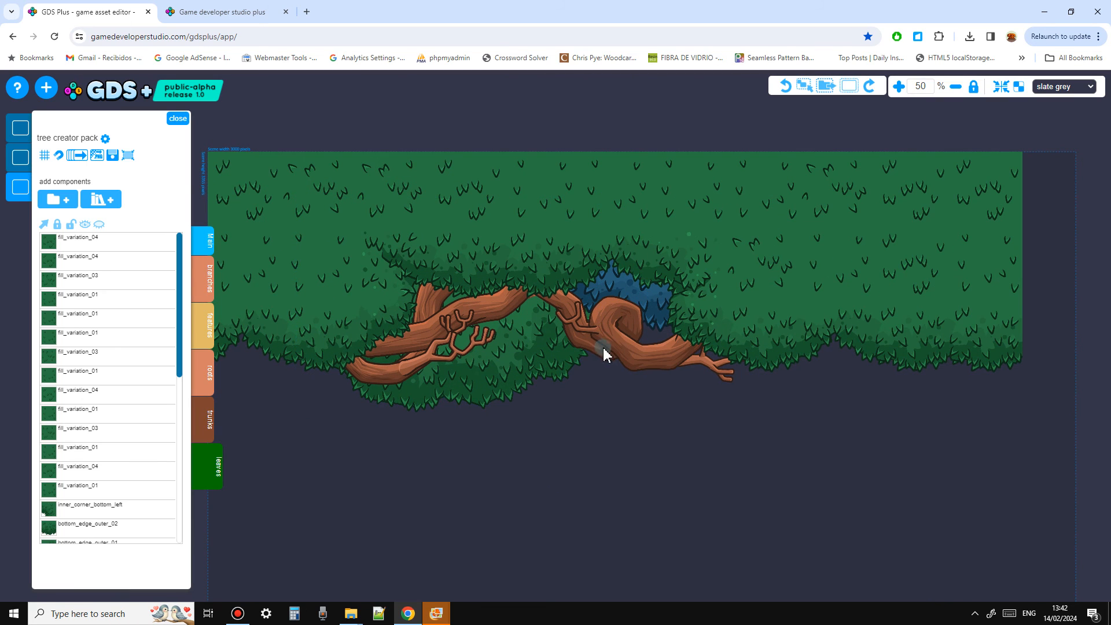
# Set the hue of single_leaf_group_04 to 179 for both fill and strokes
pyautogui.scroll(2, 602, 353)
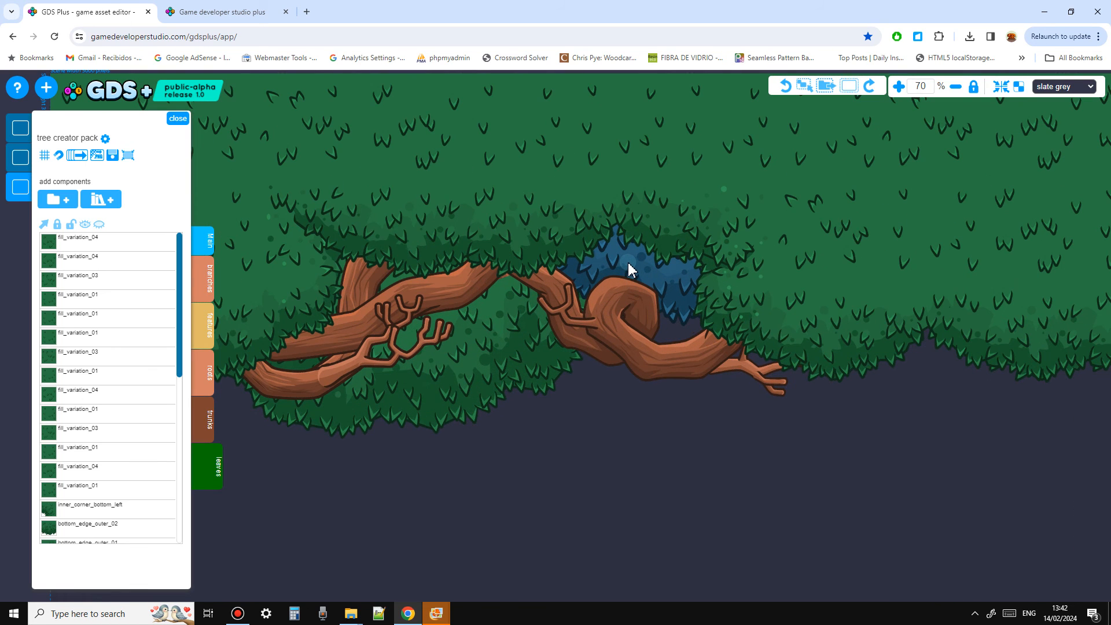
pyautogui.click(629, 268)
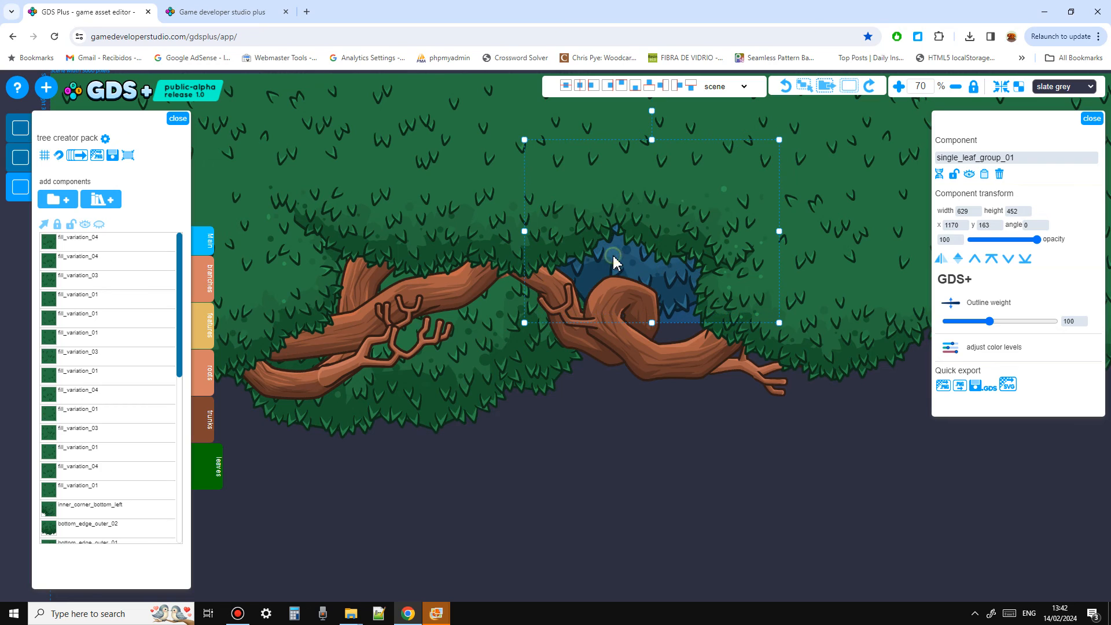
pyautogui.click(500, 367)
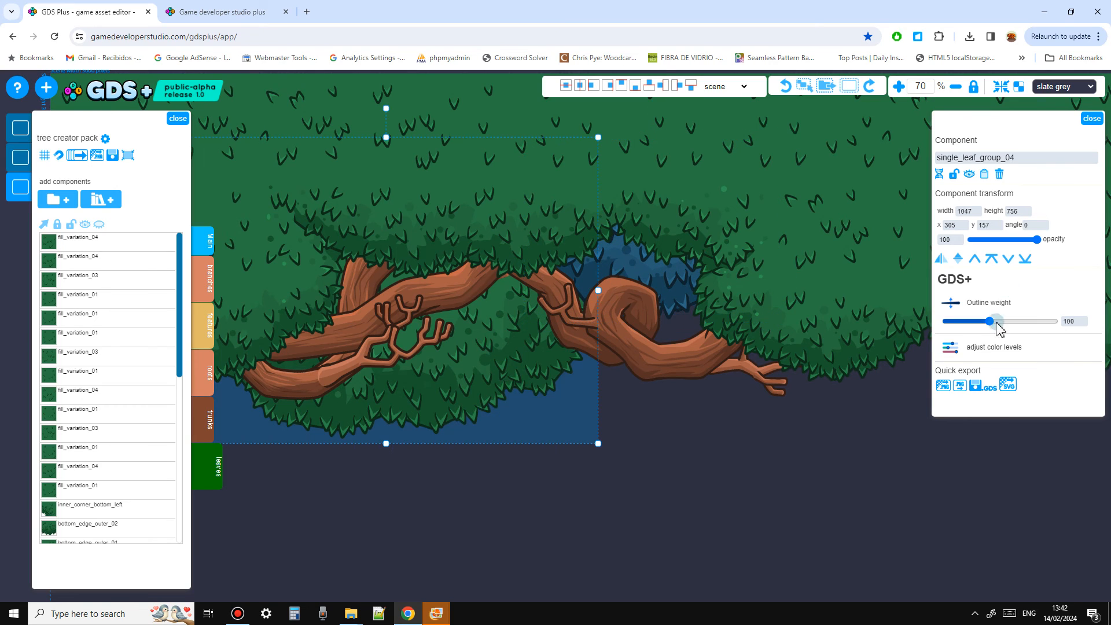
pyautogui.click(950, 352)
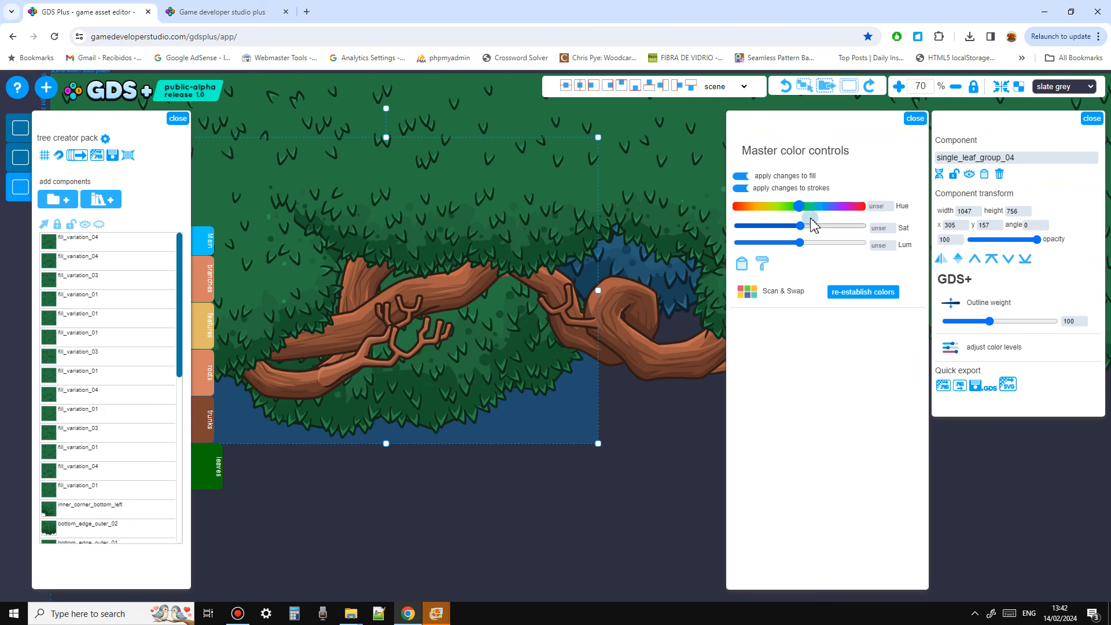
pyautogui.moveTo(800, 208); pyautogui.dragTo(799, 209)
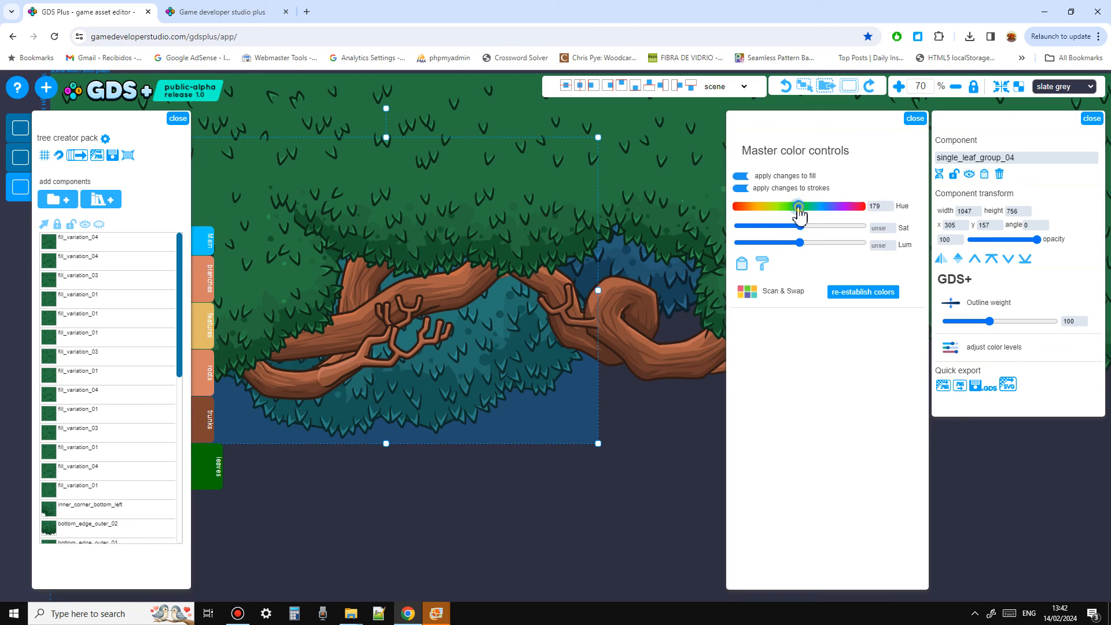
# Copy the color settings from single_leaf_group_01 and paste them onto single_leaf_group_04
pyautogui.click(686, 288)
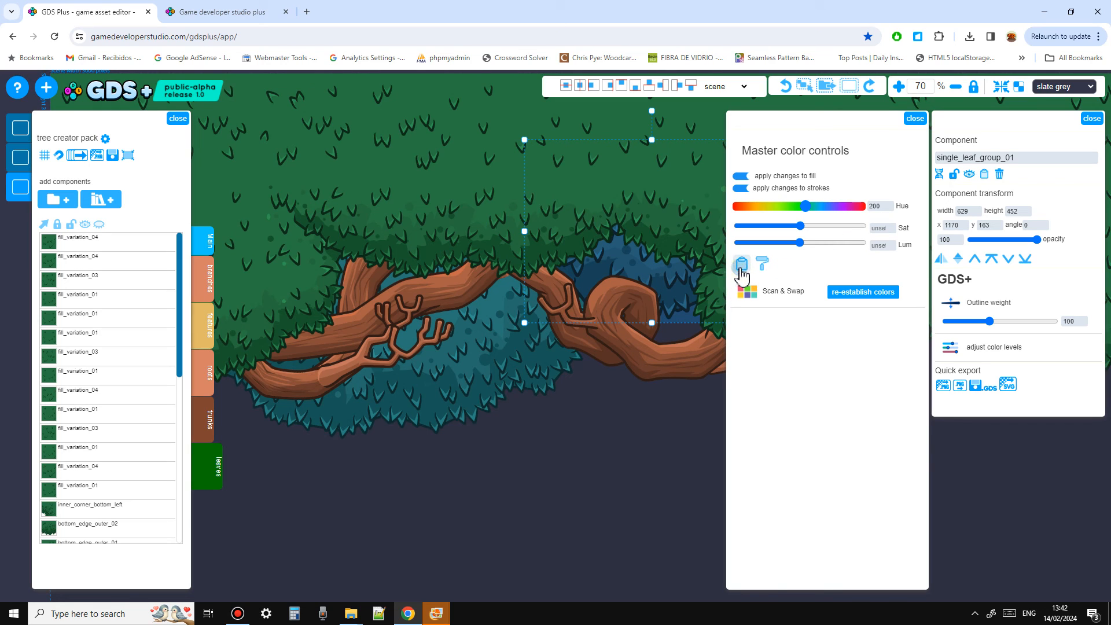
pyautogui.click(516, 349)
pyautogui.click(763, 265)
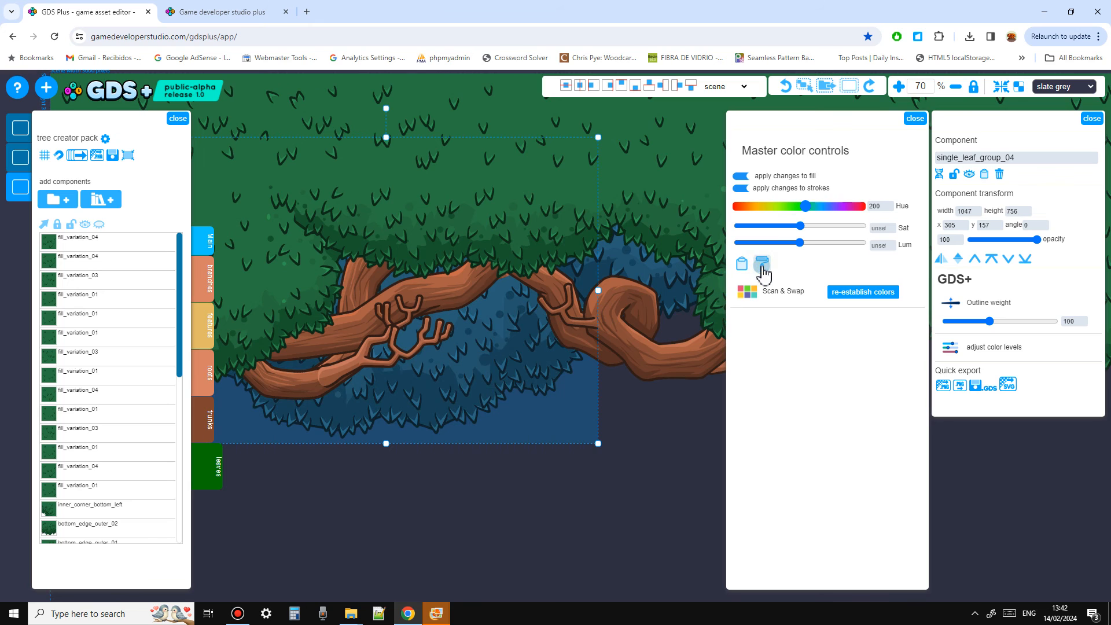
pyautogui.click(554, 577)
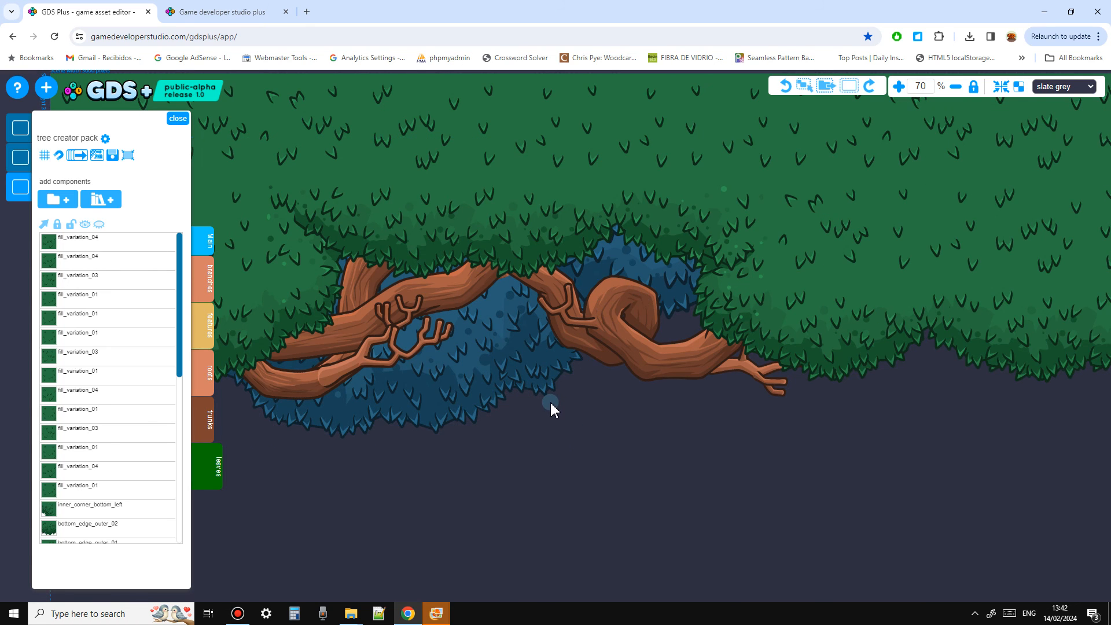
# Adjust the outline weight of single_leaf_group_04 and move the group up and to the left behind the branches
pyautogui.scroll(-1, 551, 410)
pyautogui.click(536, 360)
pyautogui.moveTo(983, 322); pyautogui.dragTo(991, 323)
pyautogui.click(794, 500)
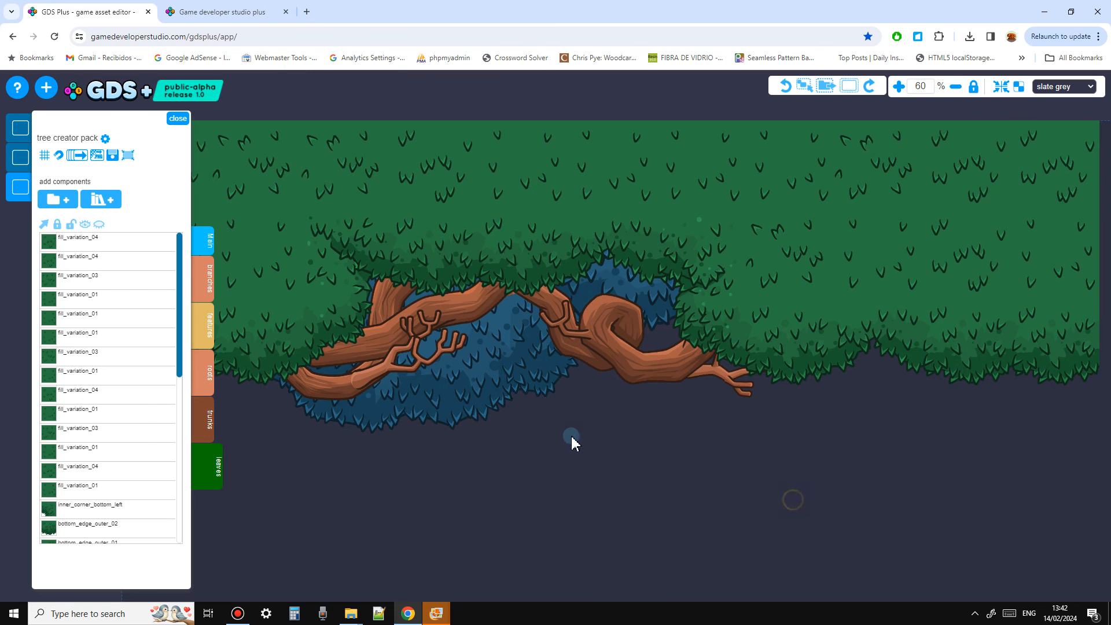
pyautogui.moveTo(489, 367); pyautogui.dragTo(459, 337)
pyautogui.click(544, 498)
pyautogui.scroll(-3, 434, 440)
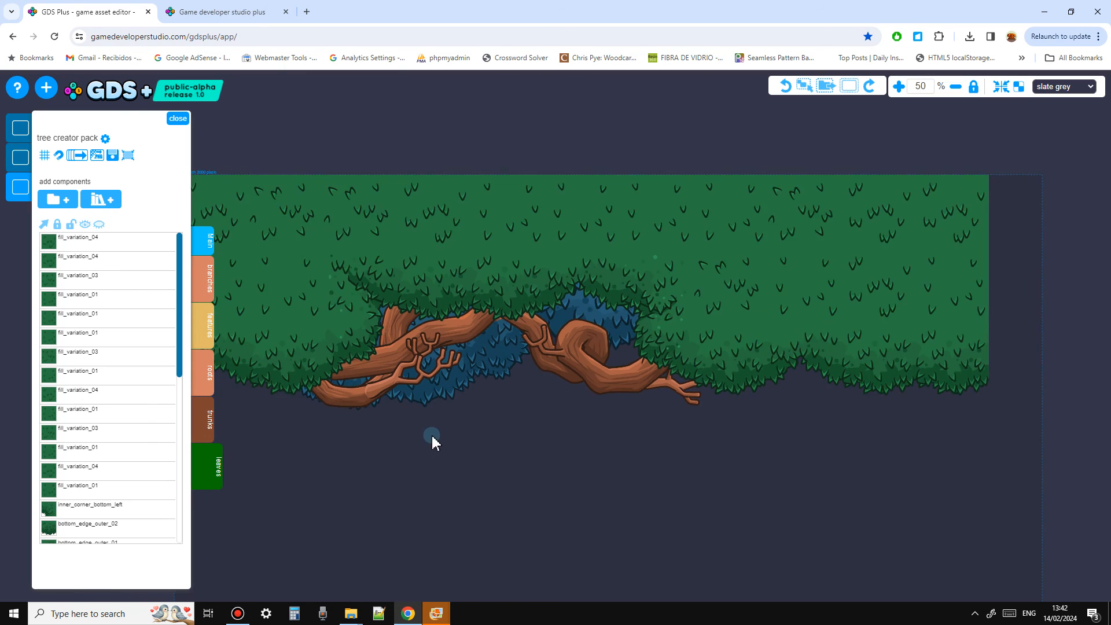
# Place leaf_bunch_large in front of the canopy's right side and a horizontally flipped duplicate on its left side at x 131, y 59
pyautogui.moveTo(958, 282); pyautogui.dragTo(822, 309)
pyautogui.moveTo(615, 468); pyautogui.dragTo(642, 478)
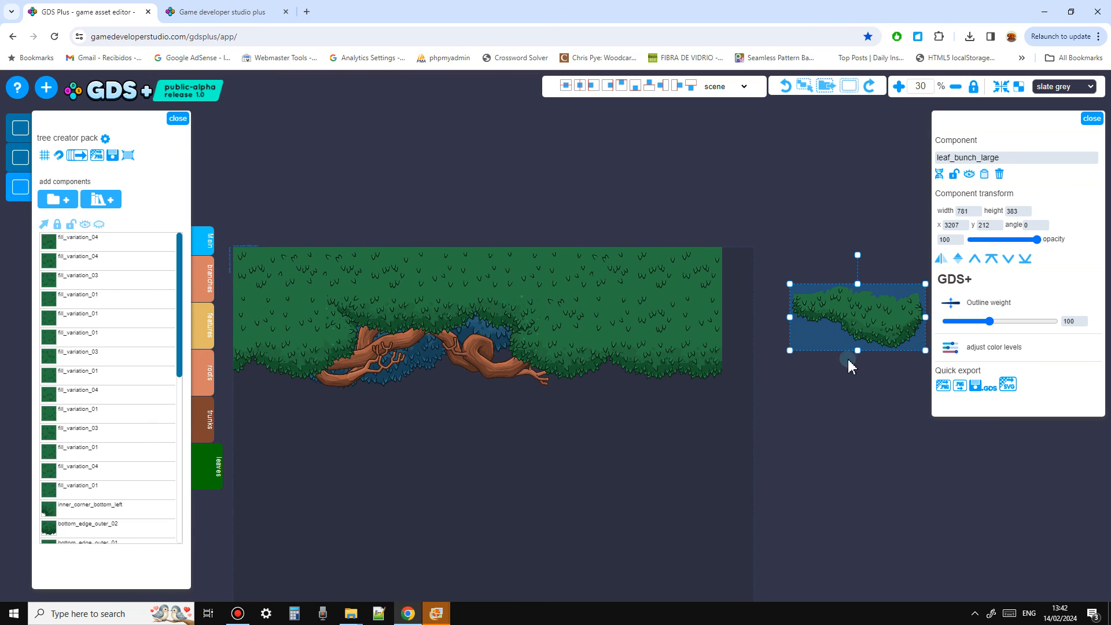
pyautogui.moveTo(826, 342); pyautogui.dragTo(344, 294)
pyautogui.hotkey('ctrl', 'Right')
pyautogui.press('d')
pyautogui.press('h')
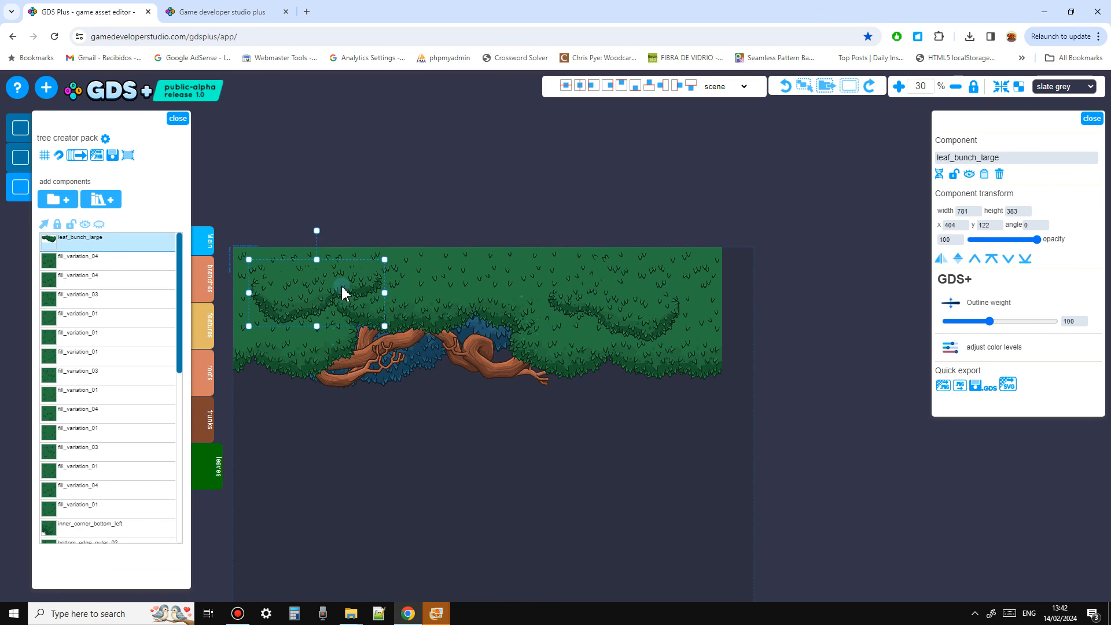
pyautogui.moveTo(589, 527); pyautogui.dragTo(509, 508)
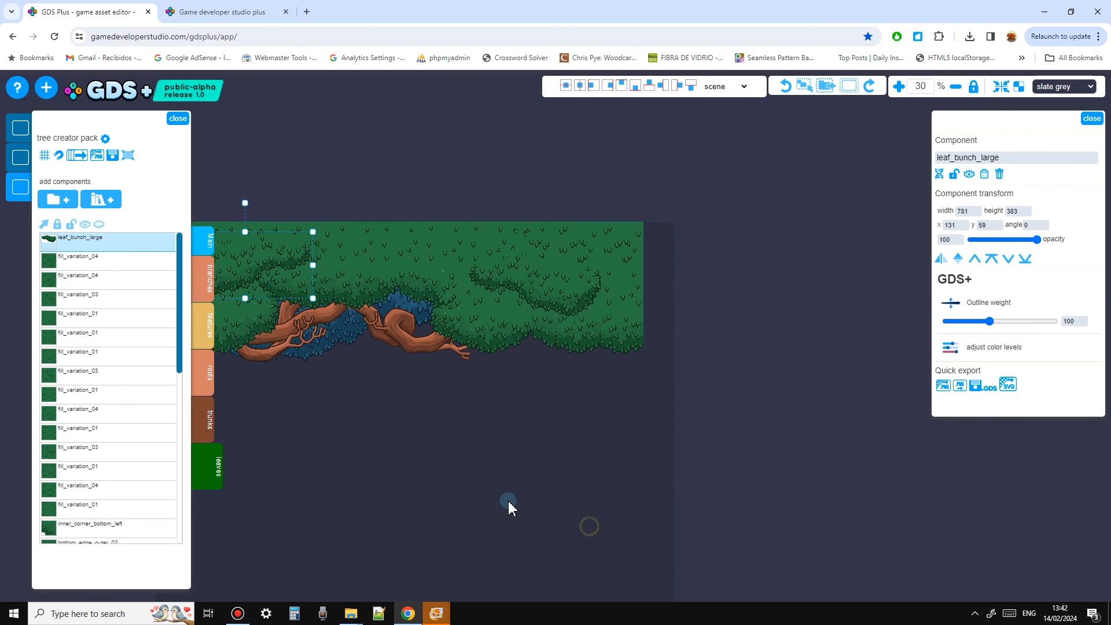
# Place single_leaf_group_02 in front of the canopy, beside the inner end of the right-hand large leaf bunch
pyautogui.scroll(-4, 645, 461)
pyautogui.moveTo(759, 408); pyautogui.dragTo(573, 388)
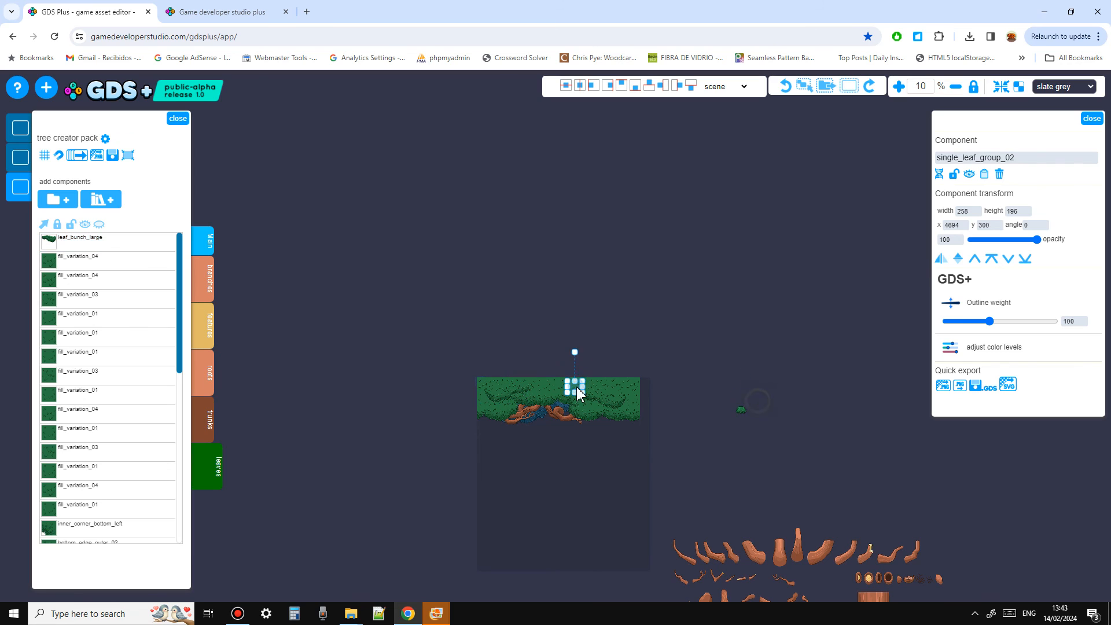
pyautogui.scroll(6, 573, 434)
pyautogui.hotkey('ctrl', 'Right')
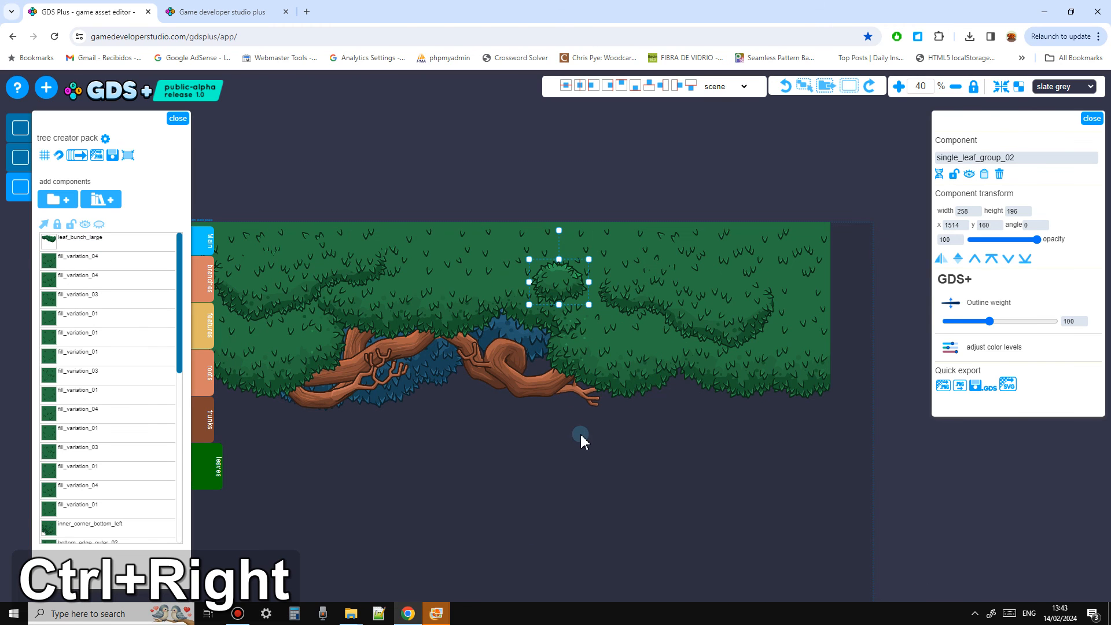
pyautogui.click(584, 439)
pyautogui.click(582, 288)
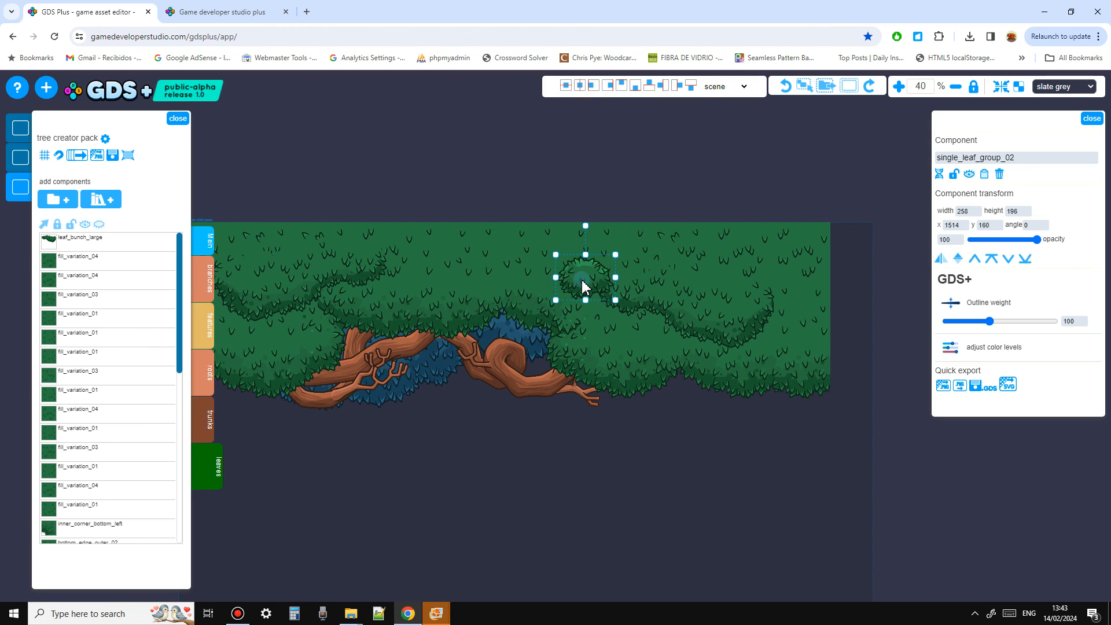
# Duplicate single_leaf_group_02 and place the copy over the right branch's twig end at about x 1689, y 620
pyautogui.hotkey('ctrl', 'd')
pyautogui.moveTo(590, 282); pyautogui.dragTo(620, 397)
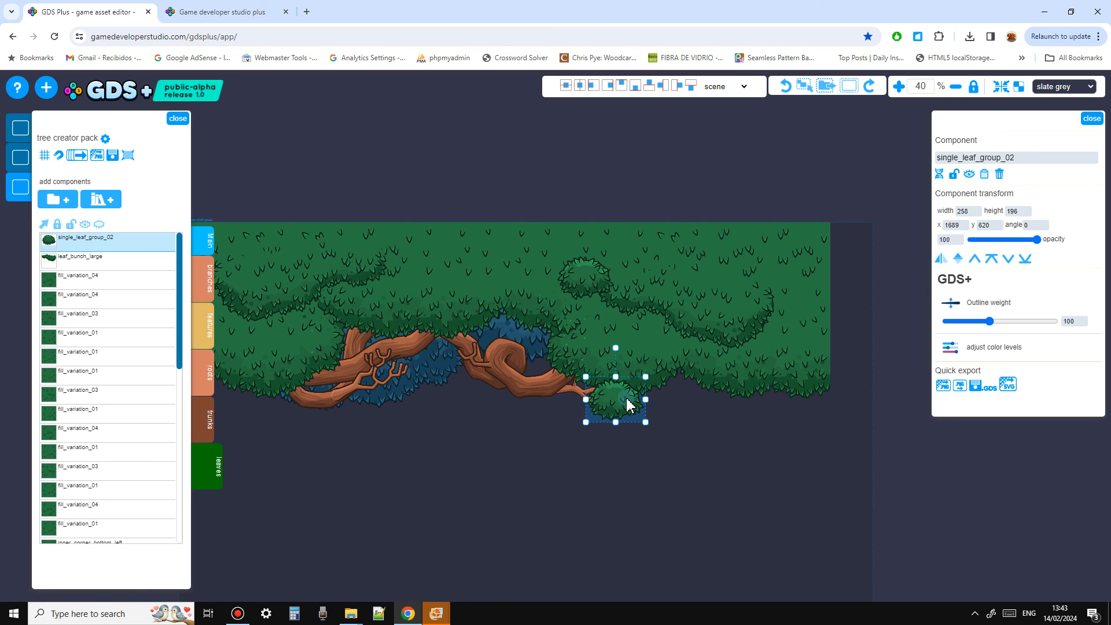
pyautogui.click(640, 521)
# Place the nest from the features group in front of the left branches at about x 758, y 465
pyautogui.scroll(-3, 549, 477)
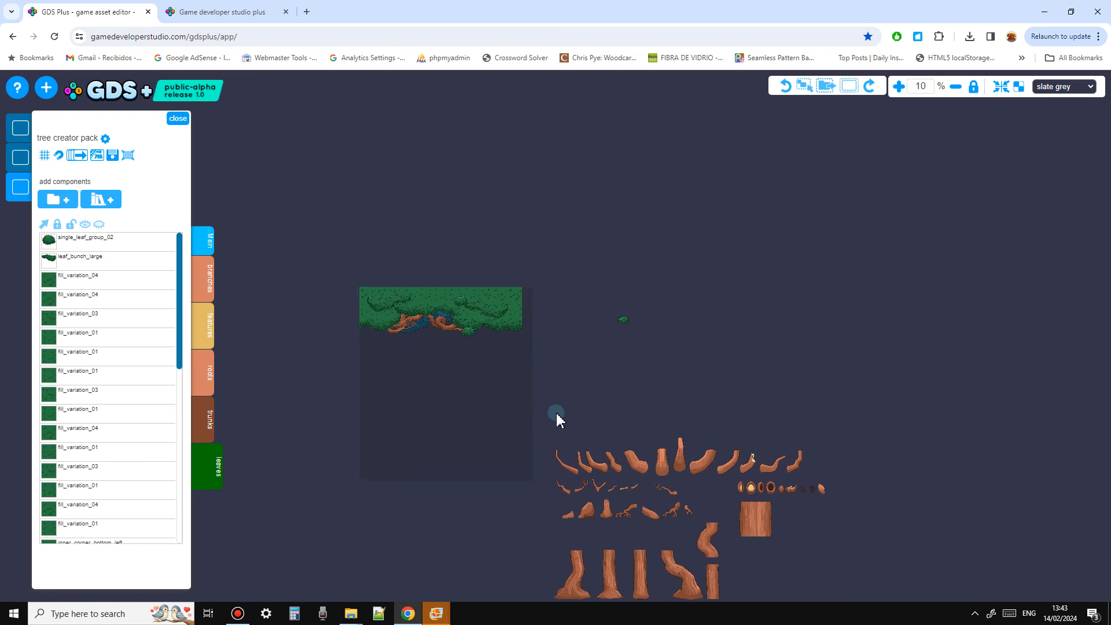
pyautogui.scroll(2, 764, 503)
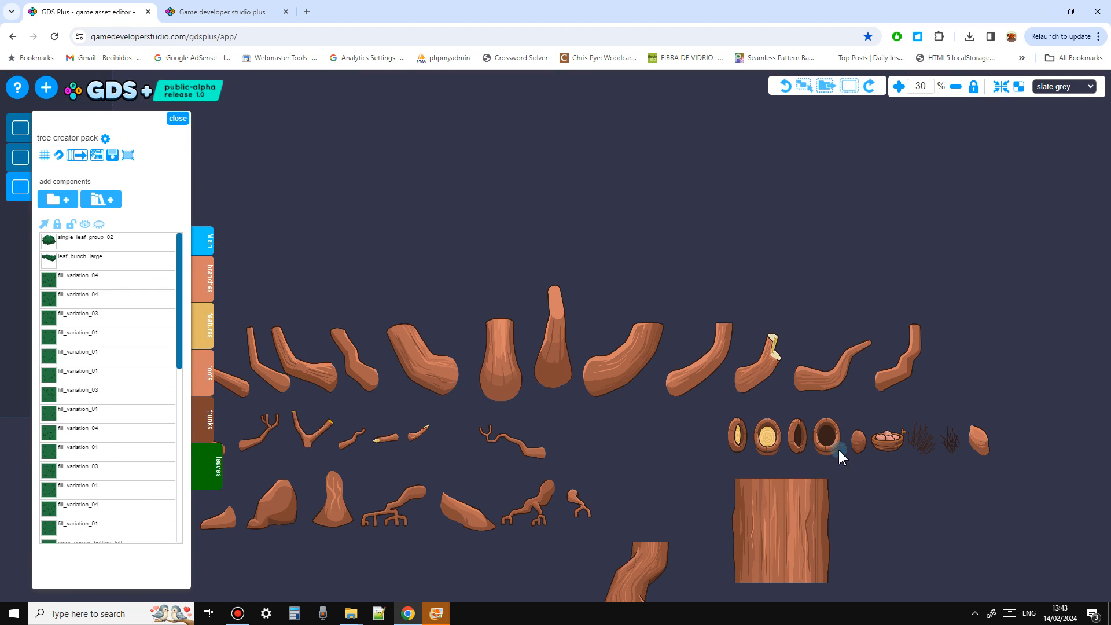
pyautogui.moveTo(884, 441); pyautogui.dragTo(328, 193)
pyautogui.moveTo(370, 268); pyautogui.dragTo(330, 231)
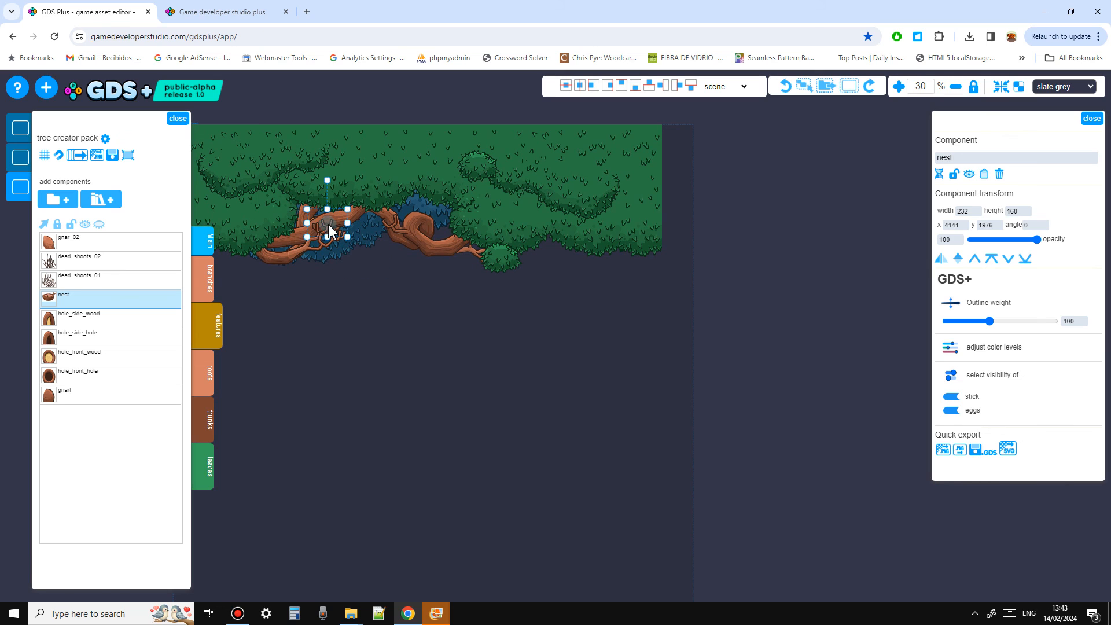
pyautogui.hotkey('ctrl', 'Right')
pyautogui.moveTo(323, 230); pyautogui.dragTo(341, 248)
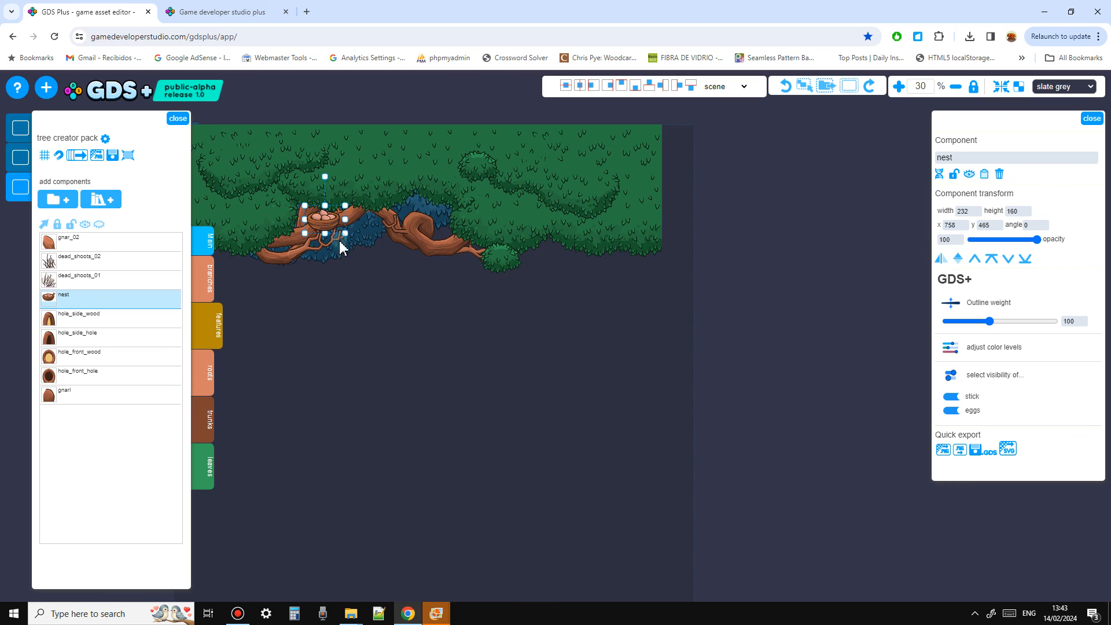
# Duplicate single_leaf_group_02 and place the copy partly over the nest at about x 819, y 505
pyautogui.click(500, 262)
pyautogui.press('d')
pyautogui.moveTo(500, 262); pyautogui.dragTo(335, 232)
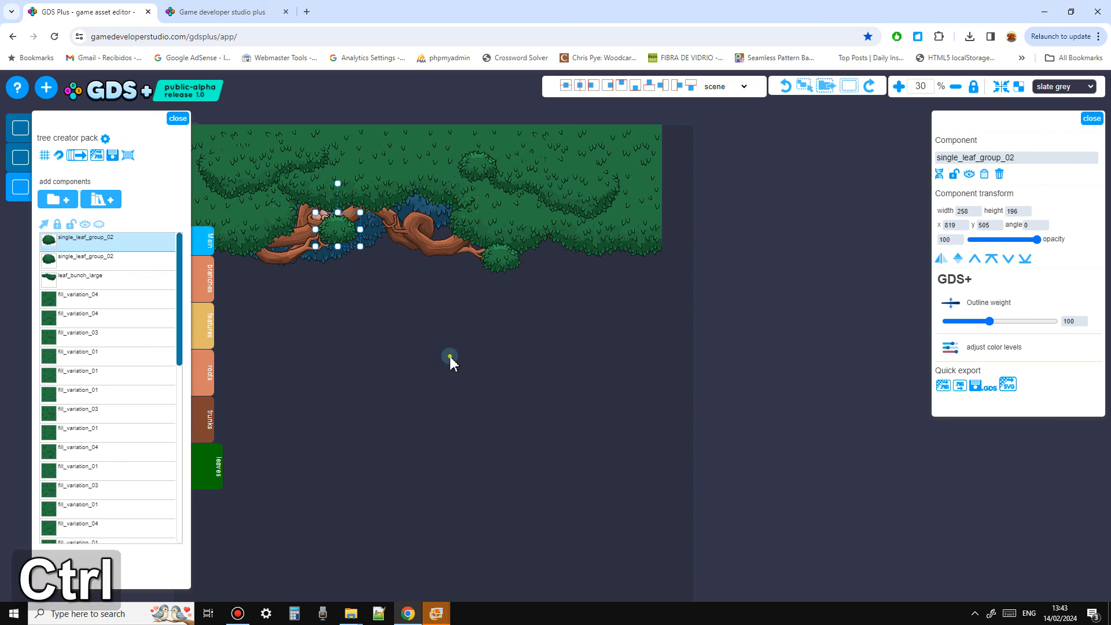
pyautogui.scroll(-2, 464, 360)
# Delete all unused wood components lying outside the scene, plus the leftover single_leaf_group_03
pyautogui.click(515, 361)
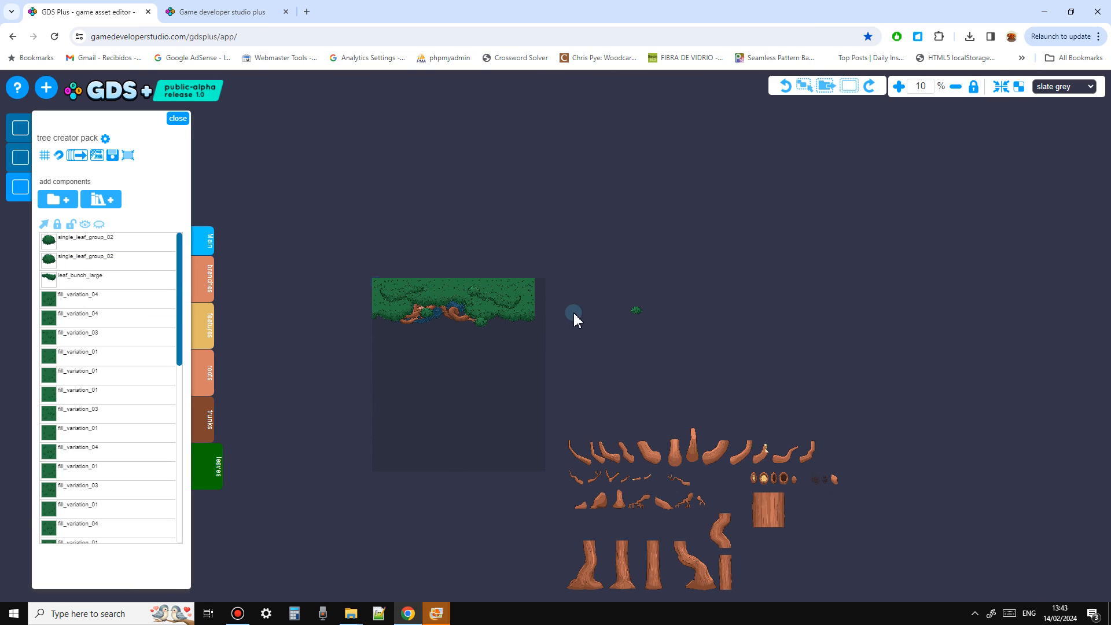
pyautogui.moveTo(782, 540); pyautogui.dragTo(747, 413)
pyautogui.keyDown('ctrl'); pyautogui.moveTo(884, 492); pyautogui.dragTo(515, 298); pyautogui.keyUp('ctrl')
pyautogui.press('Delete')
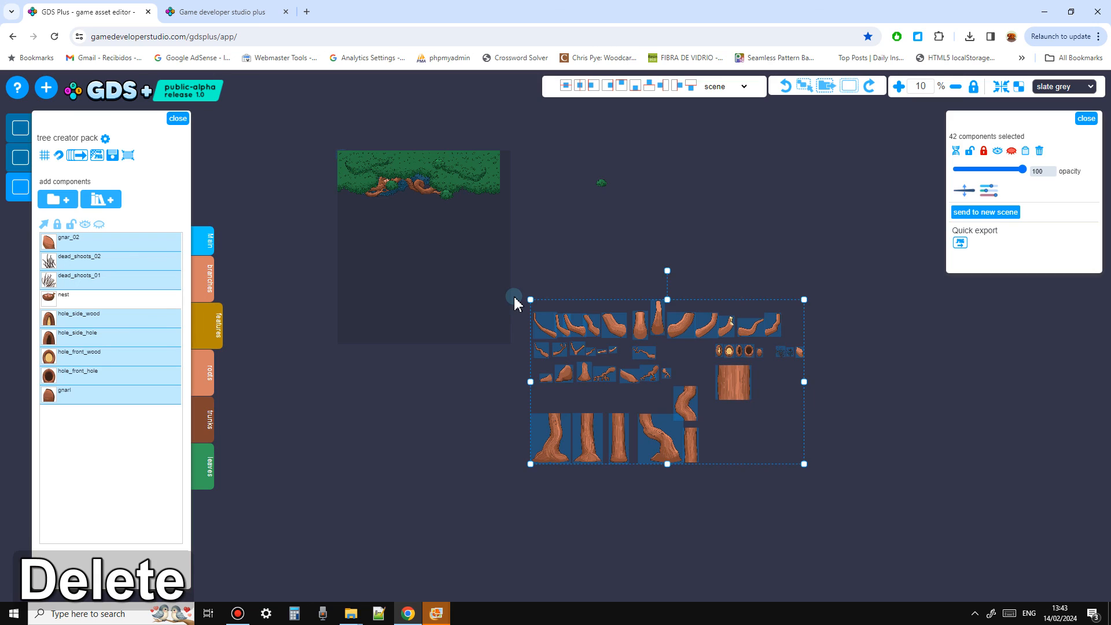
pyautogui.keyDown('ctrl'); pyautogui.moveTo(594, 168); pyautogui.dragTo(593, 167); pyautogui.keyUp('ctrl')
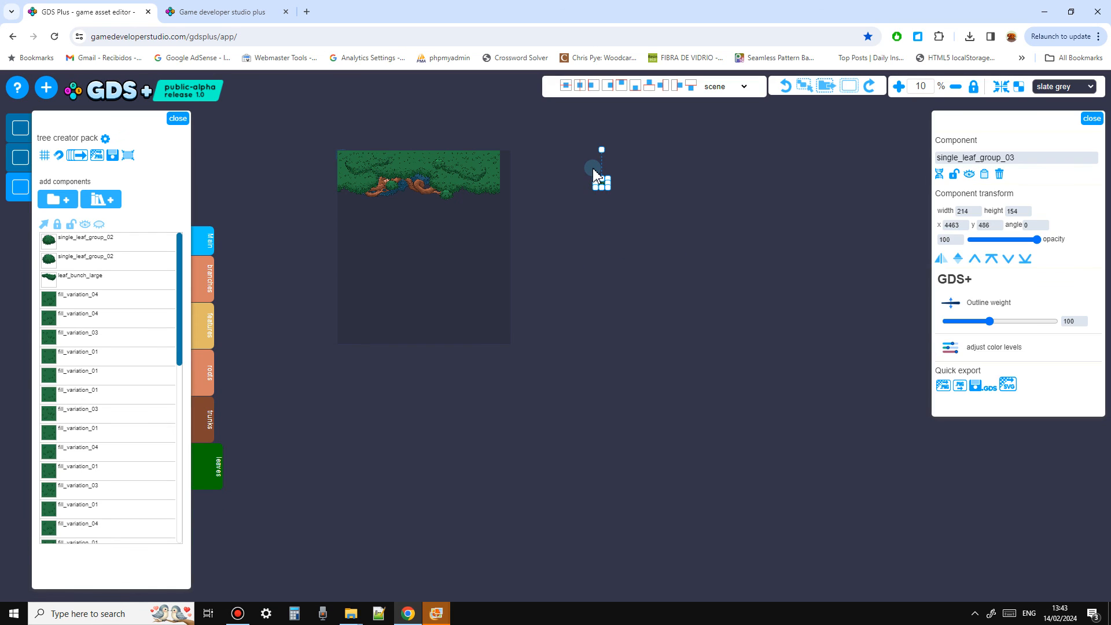
pyautogui.press('Delete')
# Fit the scene size to the canopy artwork and export it as the PNG file tree creator pack (1).png
pyautogui.moveTo(568, 426); pyautogui.dragTo(660, 499)
pyautogui.scroll(1, 459, 327)
pyautogui.scroll(2, 541, 290)
pyautogui.moveTo(540, 290); pyautogui.dragTo(511, 446)
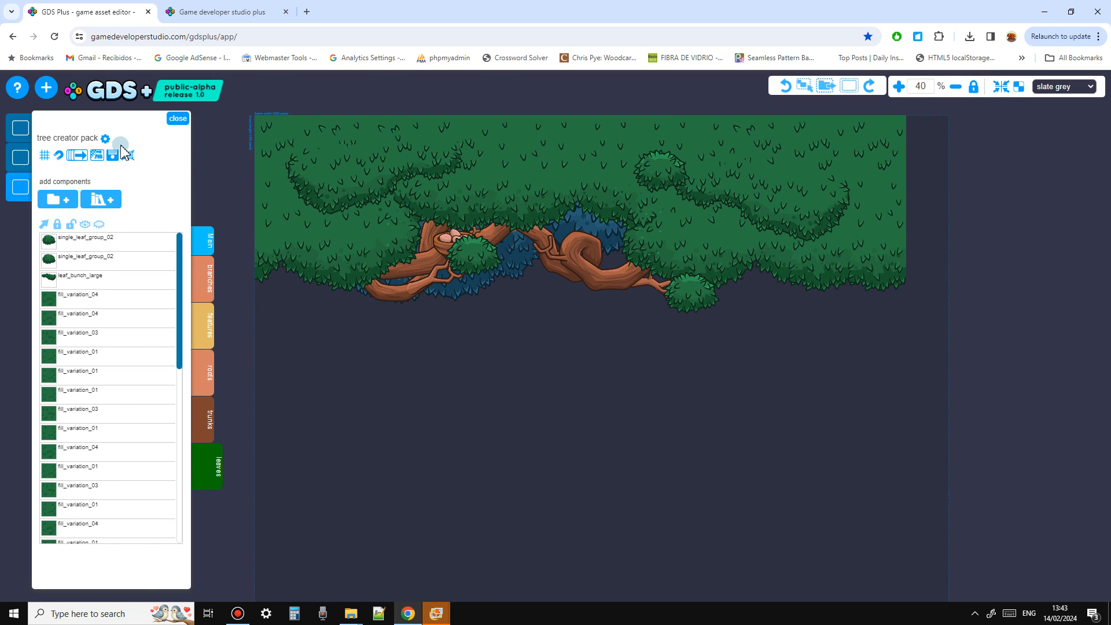
pyautogui.moveTo(406, 441); pyautogui.dragTo(454, 454)
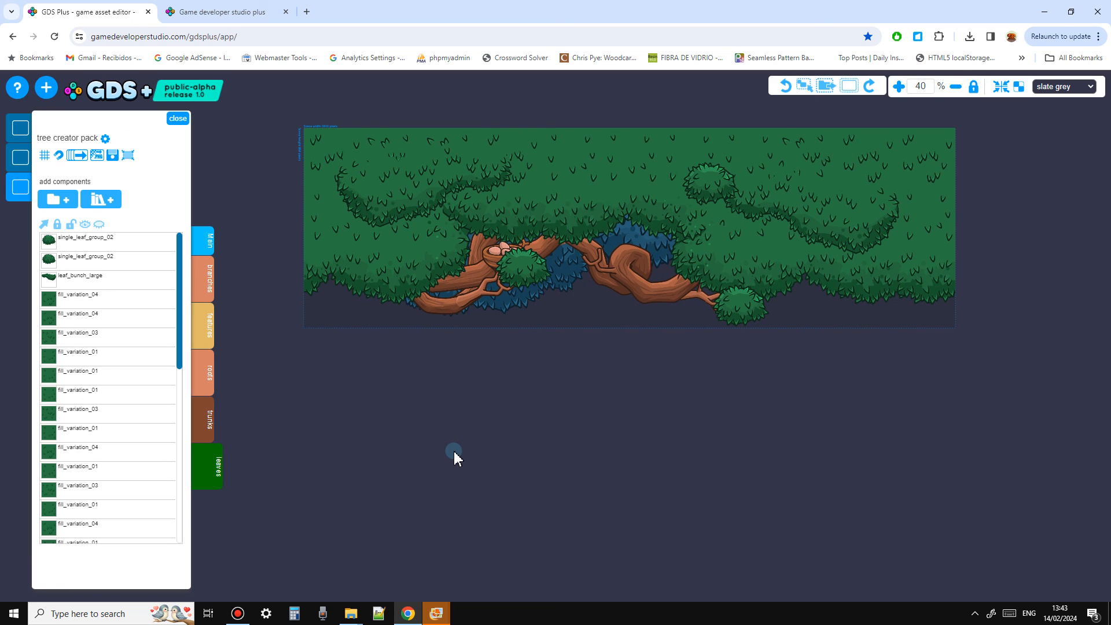
pyautogui.press('e')
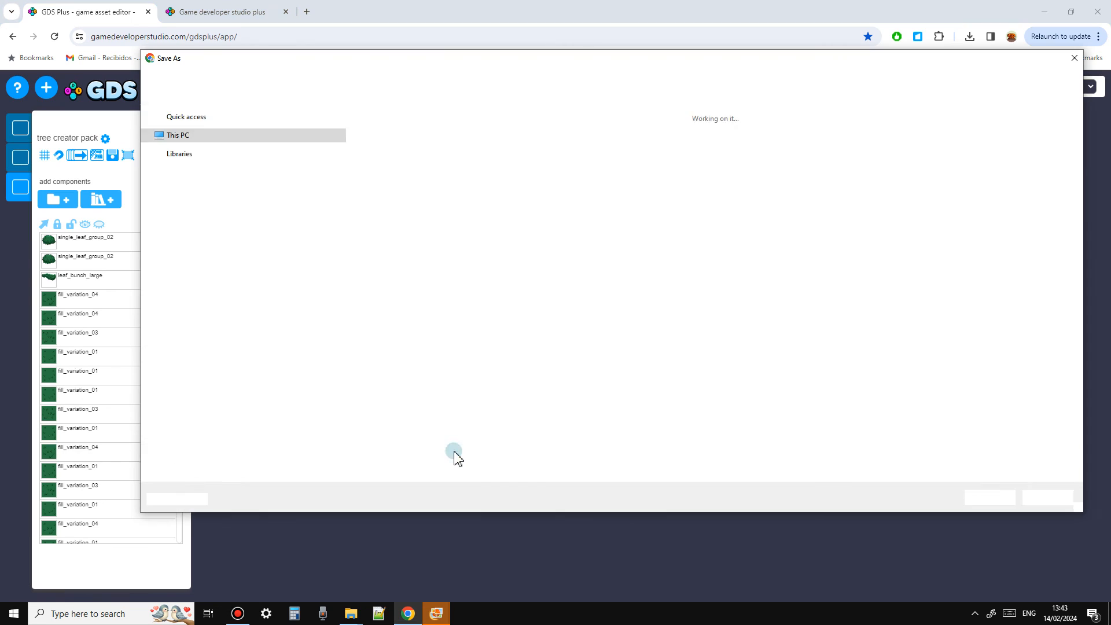
pyautogui.click(984, 499)
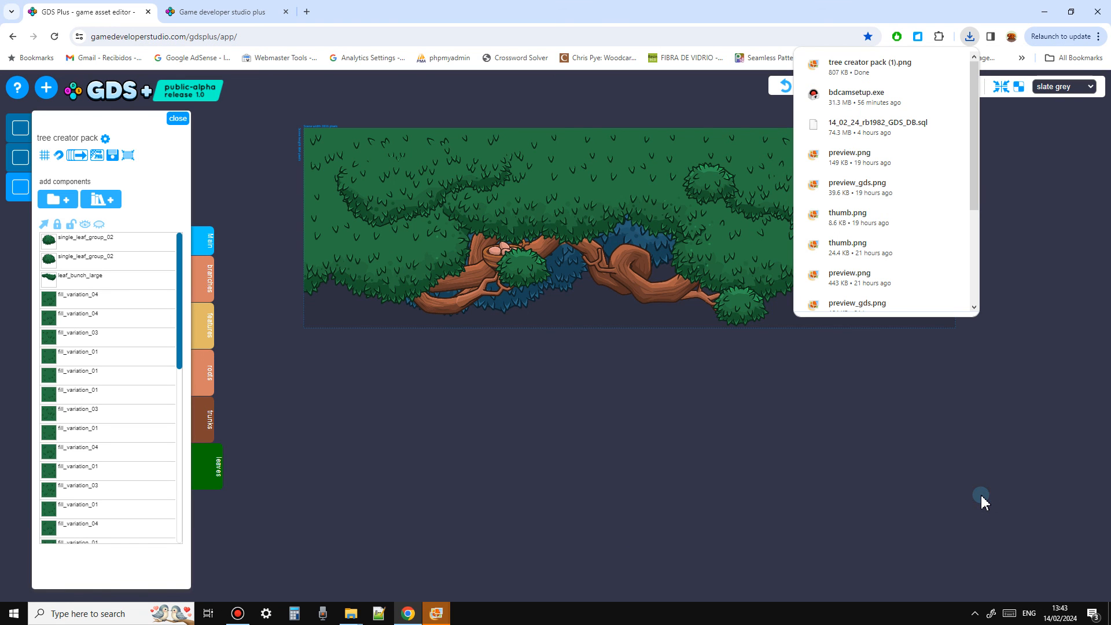
# Create a 1920 by 1080 px scene named custom_scene_3 and import tree creator pack (1).png from the BIG_TREES folder
pyautogui.click(47, 87)
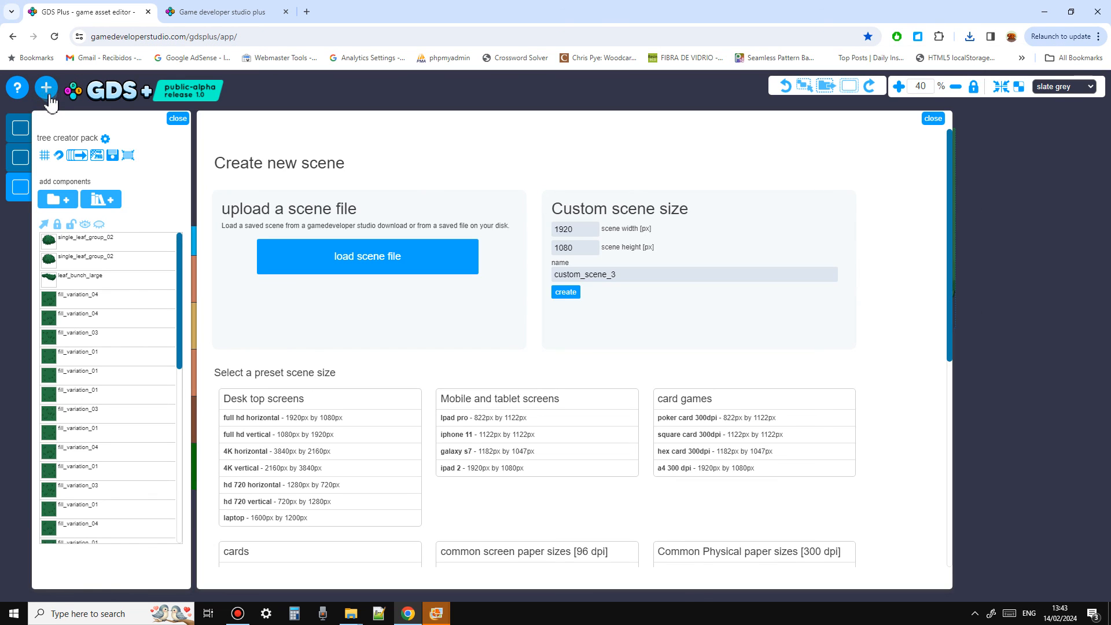
pyautogui.click(566, 293)
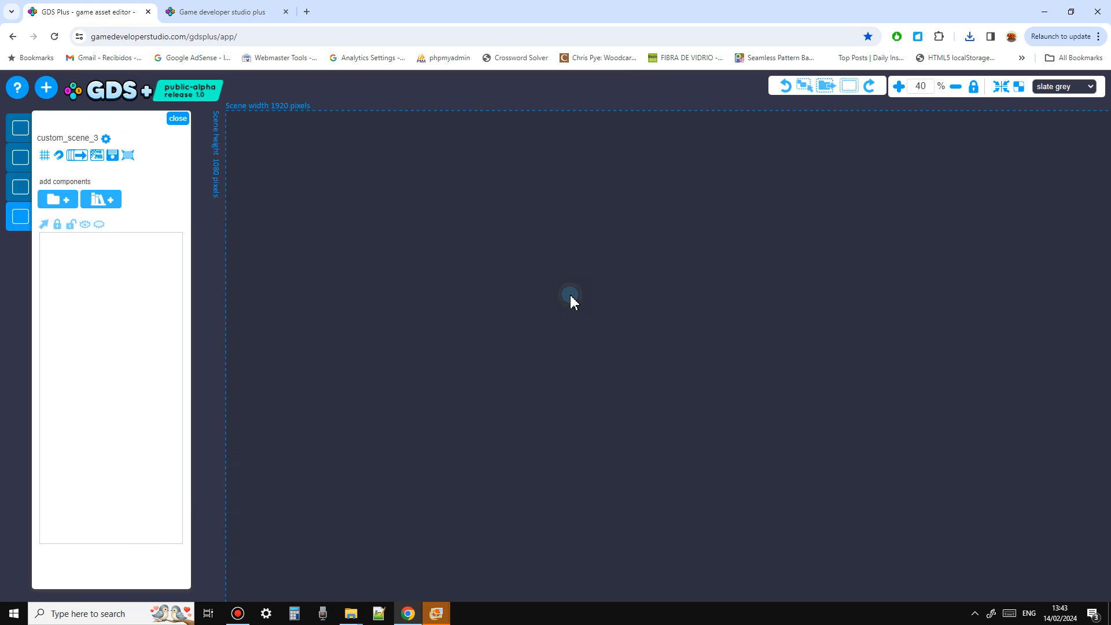
pyautogui.click(66, 202)
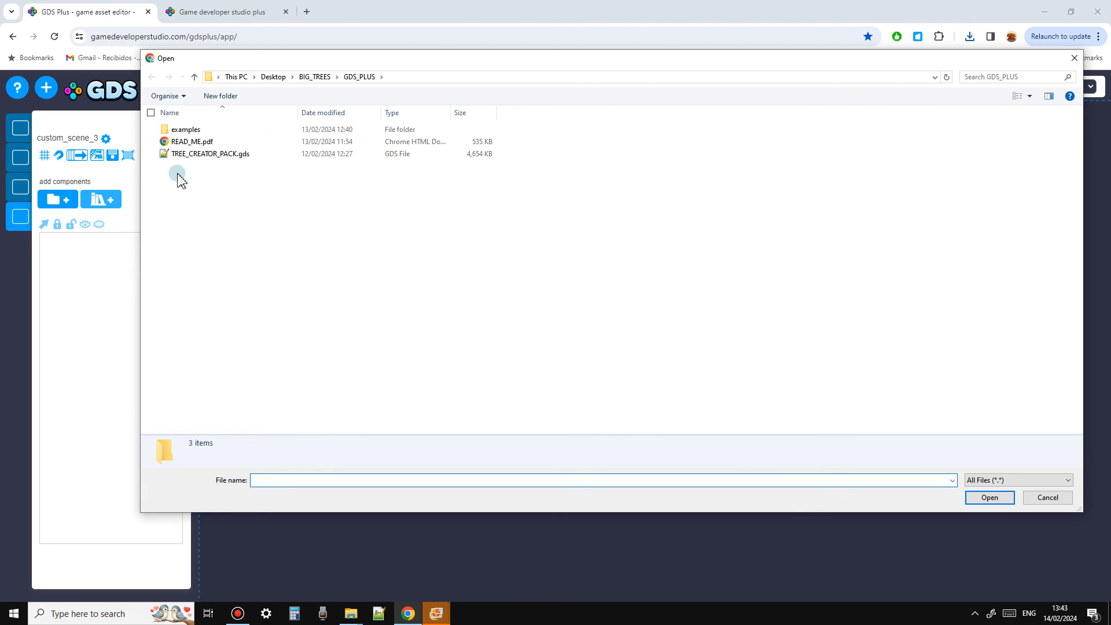
pyautogui.click(315, 76)
pyautogui.click(485, 162)
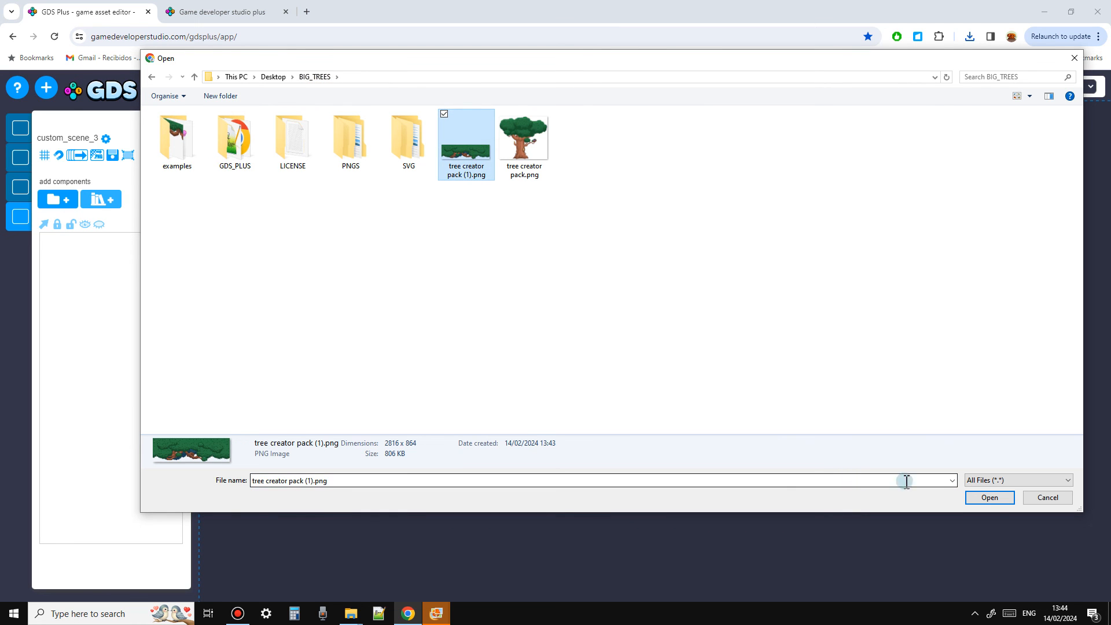
pyautogui.click(987, 498)
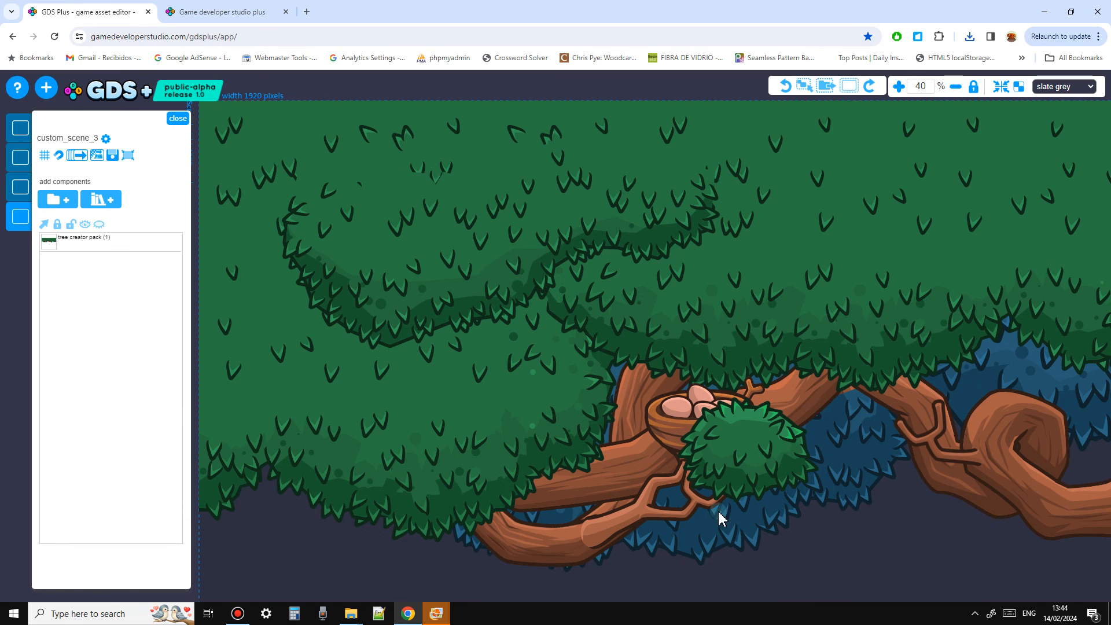
# Duplicate the imported canopy image and butt the copy against the original's right edge at about x 2817, y 1
pyautogui.scroll(-5, 840, 524)
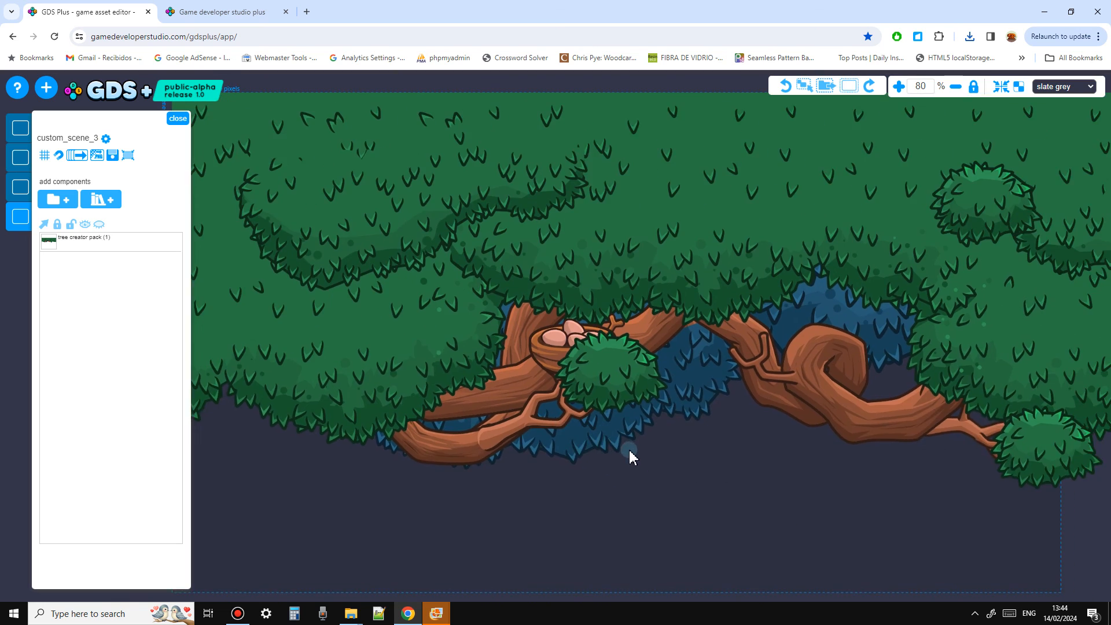
pyautogui.scroll(-4, 628, 449)
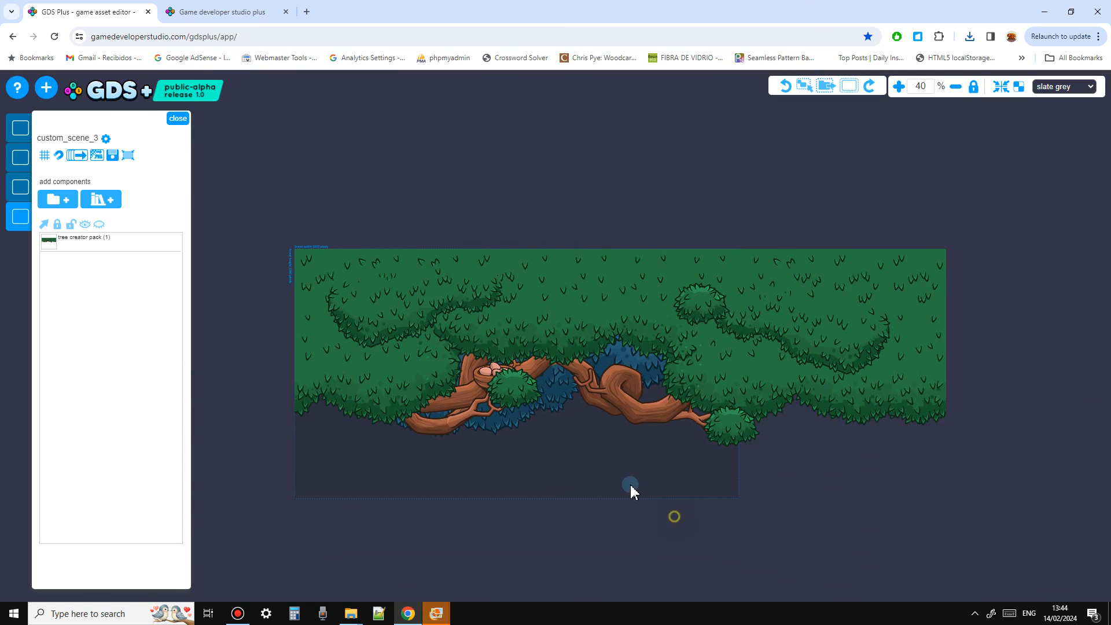
pyautogui.scroll(-1, 582, 441)
pyautogui.click(615, 377)
pyautogui.press('d')
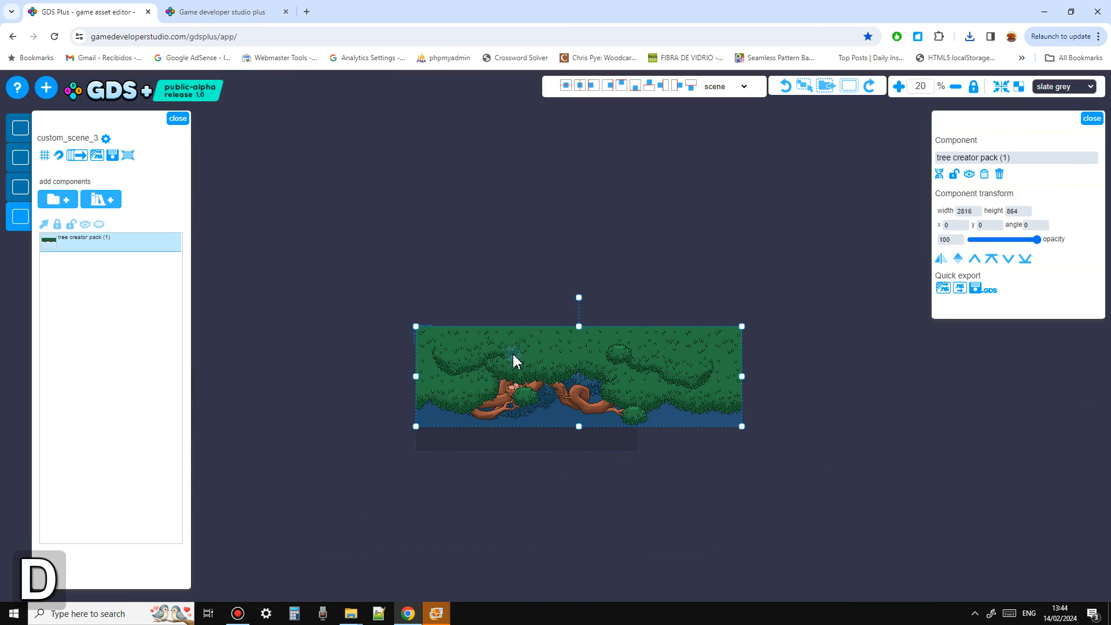
pyautogui.moveTo(833, 376); pyautogui.dragTo(839, 354)
pyautogui.scroll(5, 787, 393)
pyautogui.moveTo(809, 199); pyautogui.dragTo(703, 204)
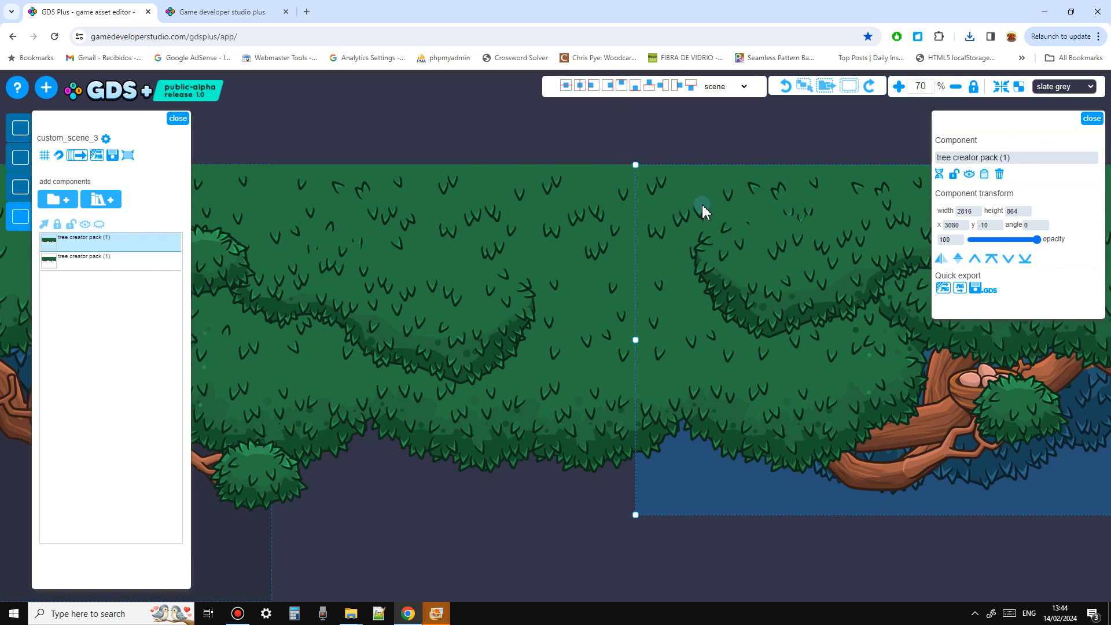
pyautogui.scroll(-6, 481, 389)
pyautogui.moveTo(574, 446); pyautogui.dragTo(507, 428)
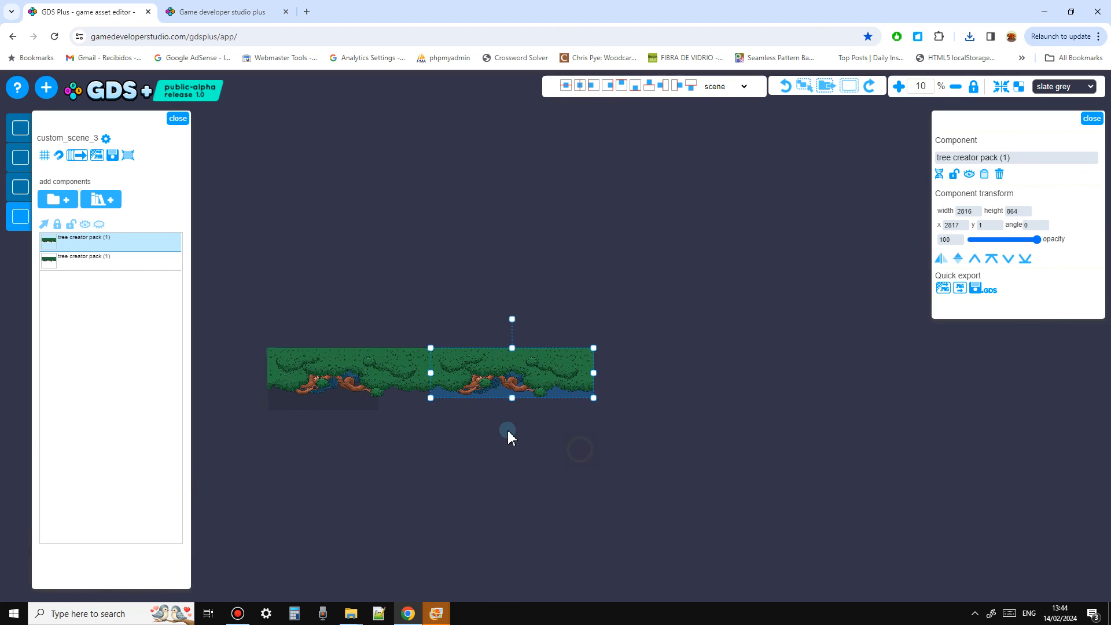
# Duplicate the canopy image again and place the third copy at the right end of the row
pyautogui.scroll(3, 508, 428)
pyautogui.press('d')
pyautogui.moveTo(406, 198); pyautogui.dragTo(1063, 205)
pyautogui.click(941, 438)
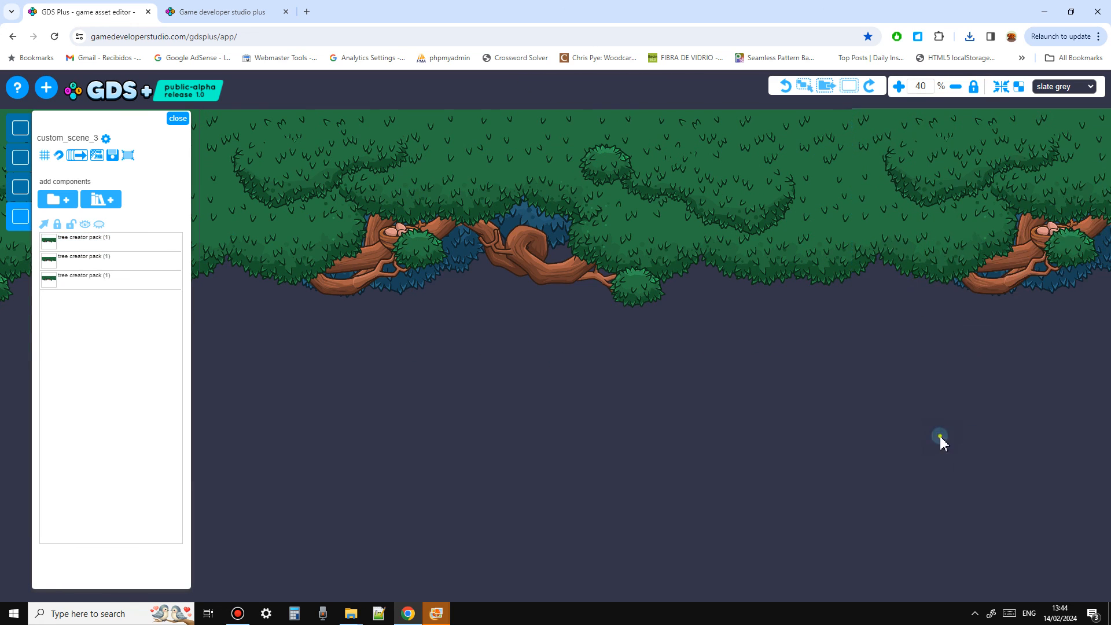
# Nudge the third canopy copy down and left so it lines up with the second one
pyautogui.click(775, 203)
pyautogui.press('Down')
pyautogui.press('Left')
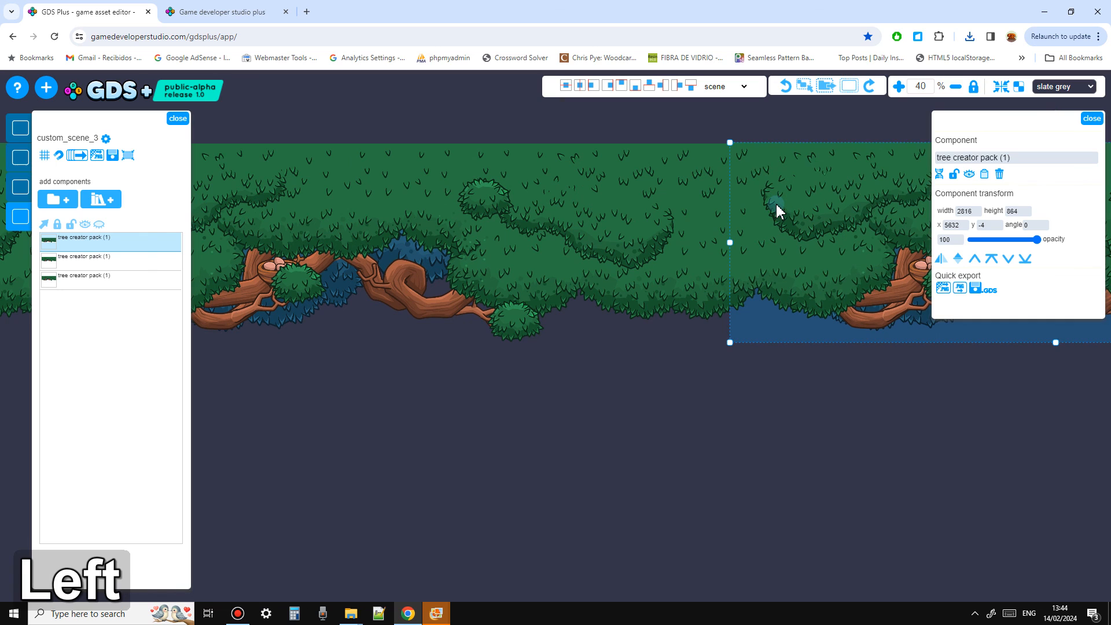
pyautogui.press('Down')
pyautogui.press('Left')
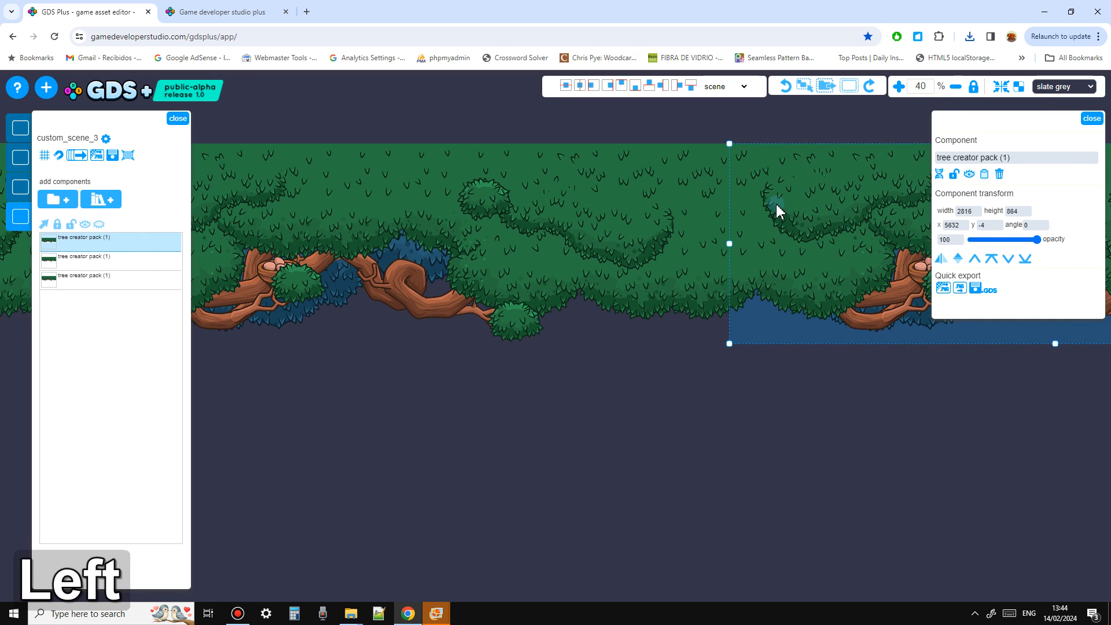
# Inspect the seam before the third canopy copy up close and nudge that copy upward
pyautogui.moveTo(781, 411); pyautogui.dragTo(626, 521)
pyautogui.scroll(3, 549, 312)
pyautogui.click(643, 249)
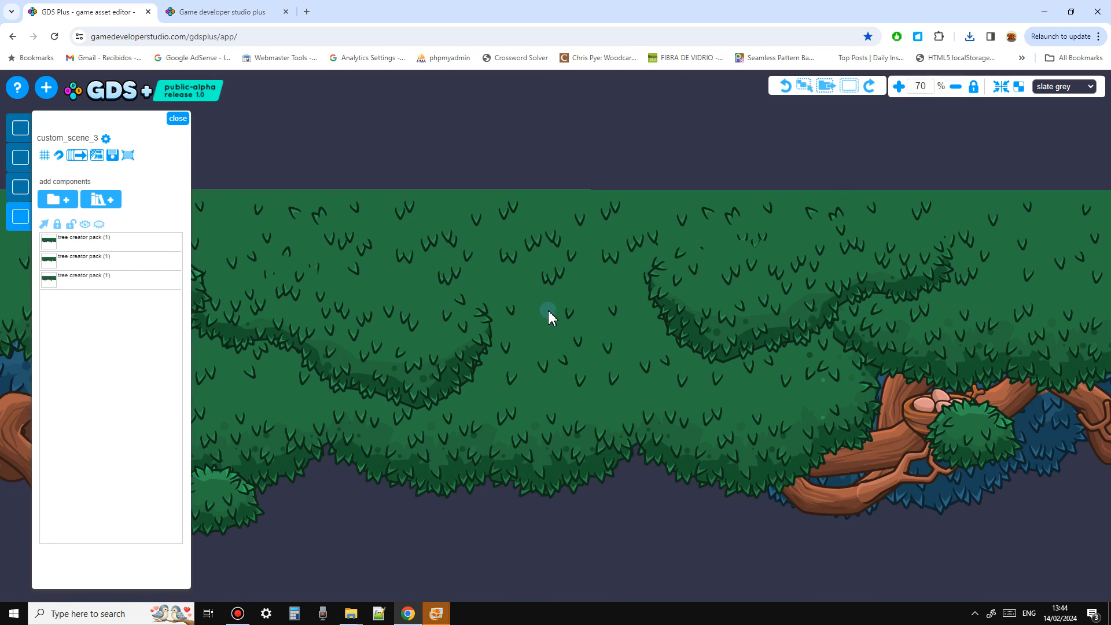
pyautogui.scroll(9, 654, 289)
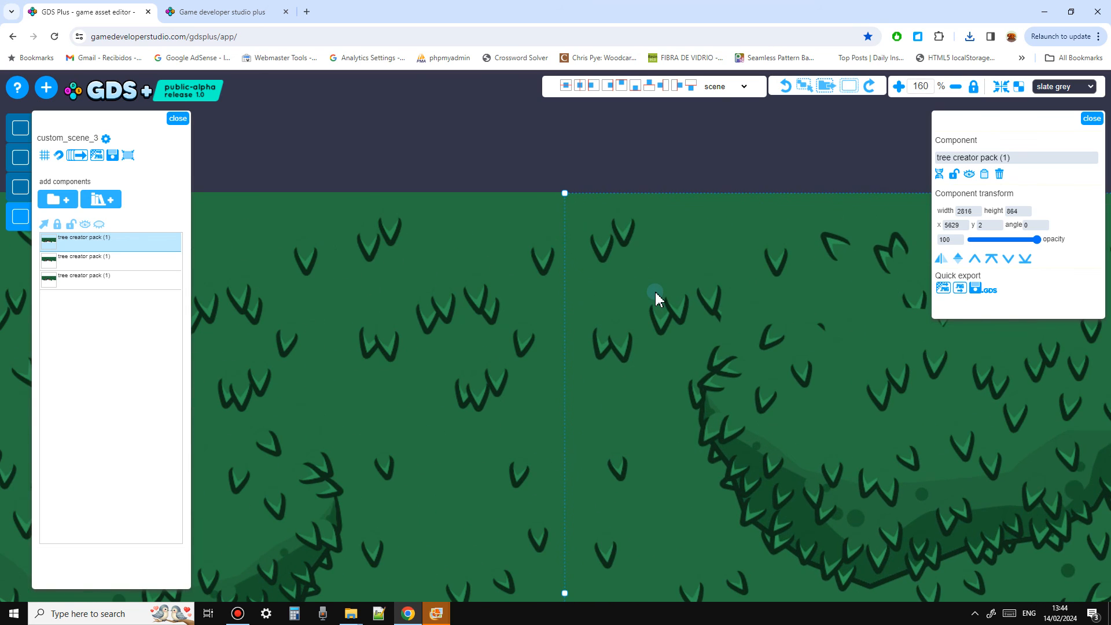
pyautogui.press('Up')
pyautogui.click(554, 174)
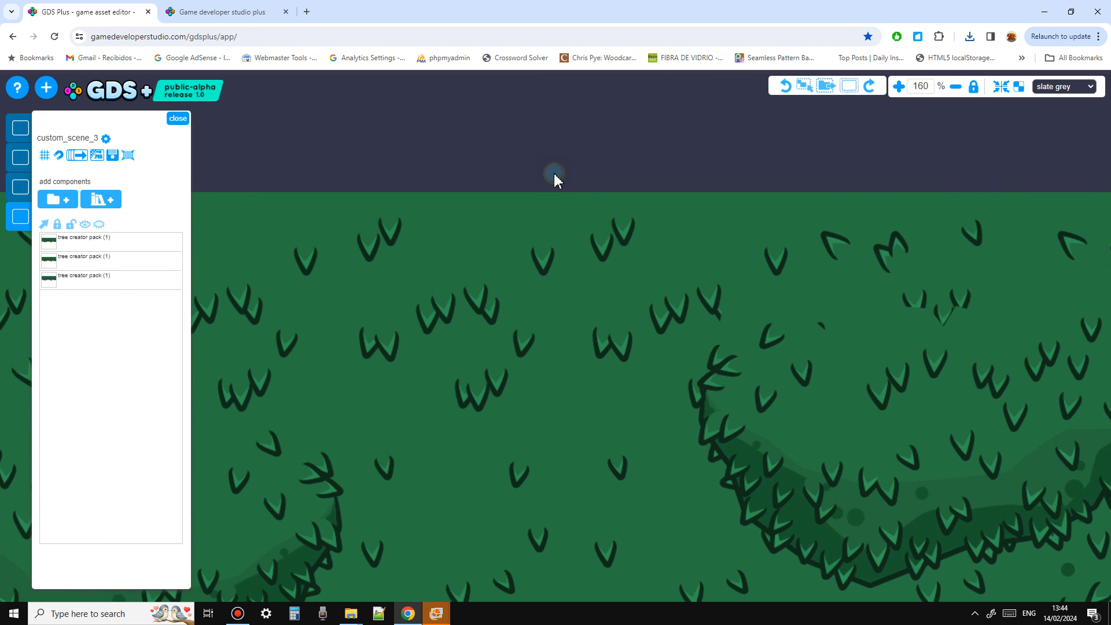
# Fine-tune the third canopy copy's position so it butts flush against the second copy's right edge with their top edges level
pyautogui.moveTo(582, 222); pyautogui.dragTo(594, 215)
pyautogui.scroll(9, 570, 195)
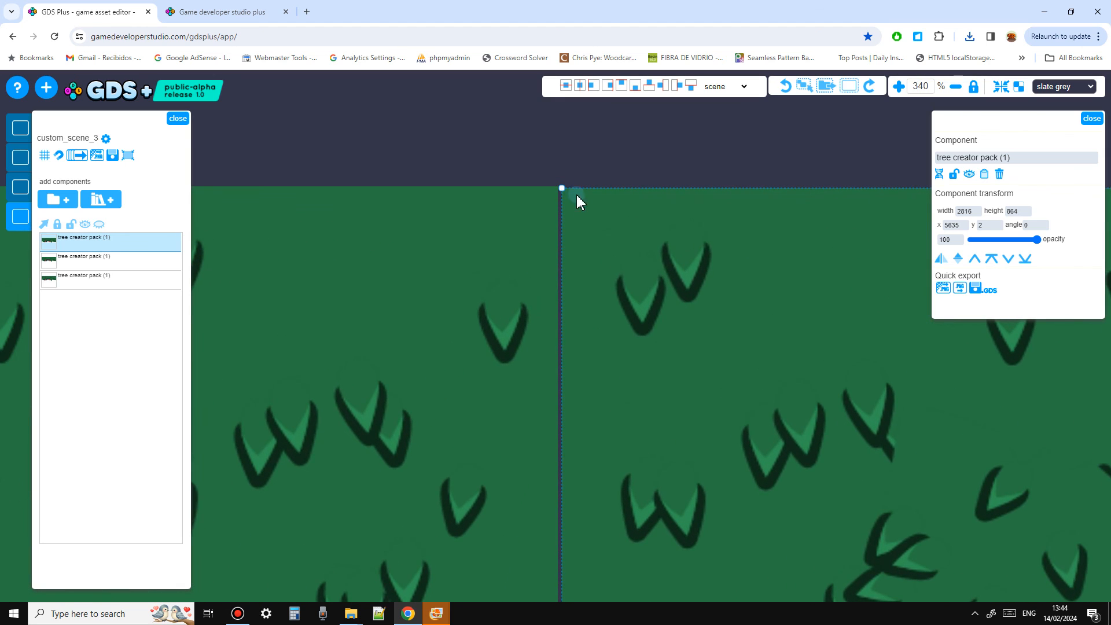
pyautogui.moveTo(586, 225)
pyautogui.mouseDown()
pyautogui.moveTo(603, 237)
pyautogui.moveTo(599, 253)
pyautogui.moveTo(602, 232)
pyautogui.mouseUp()
pyautogui.click(595, 171)
pyautogui.click(616, 251)
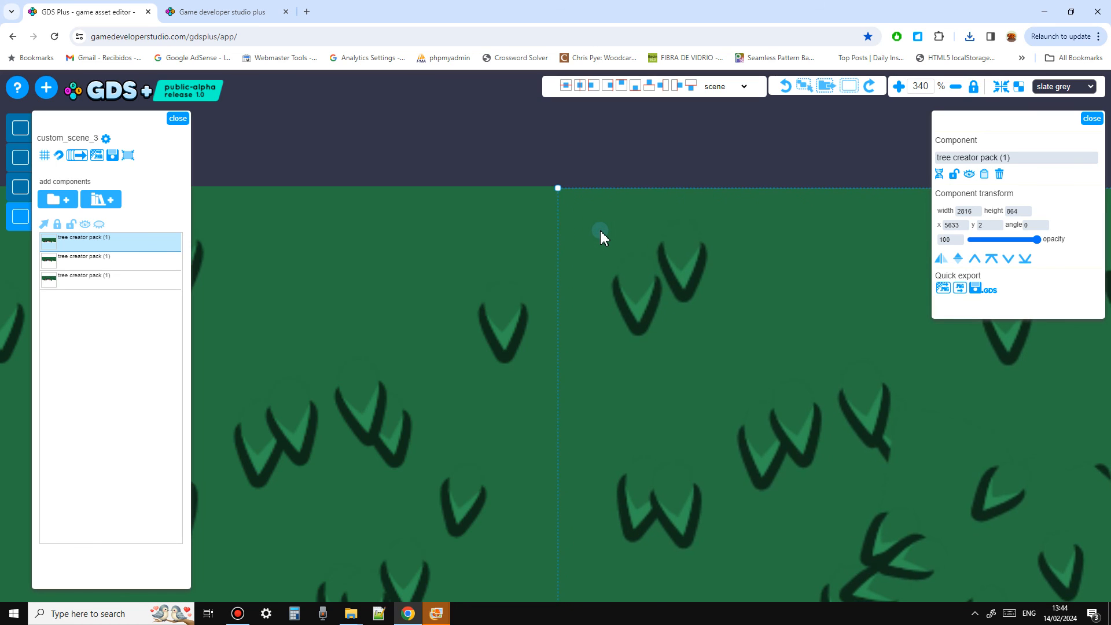
pyautogui.click(616, 163)
pyautogui.moveTo(594, 236)
pyautogui.mouseDown()
pyautogui.moveTo(595, 221)
pyautogui.moveTo(606, 227)
pyautogui.mouseUp()
pyautogui.click(604, 156)
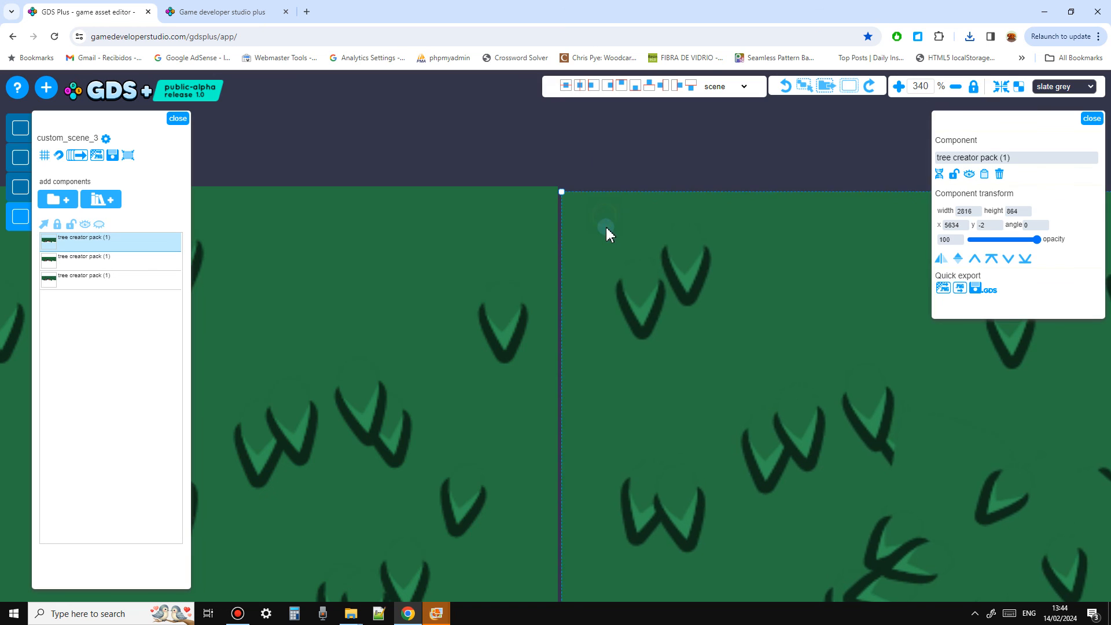
pyautogui.click(615, 147)
# Examine the whole row of three canopy images from a distance to check that the pattern repeats without seams
pyautogui.scroll(-10, 658, 235)
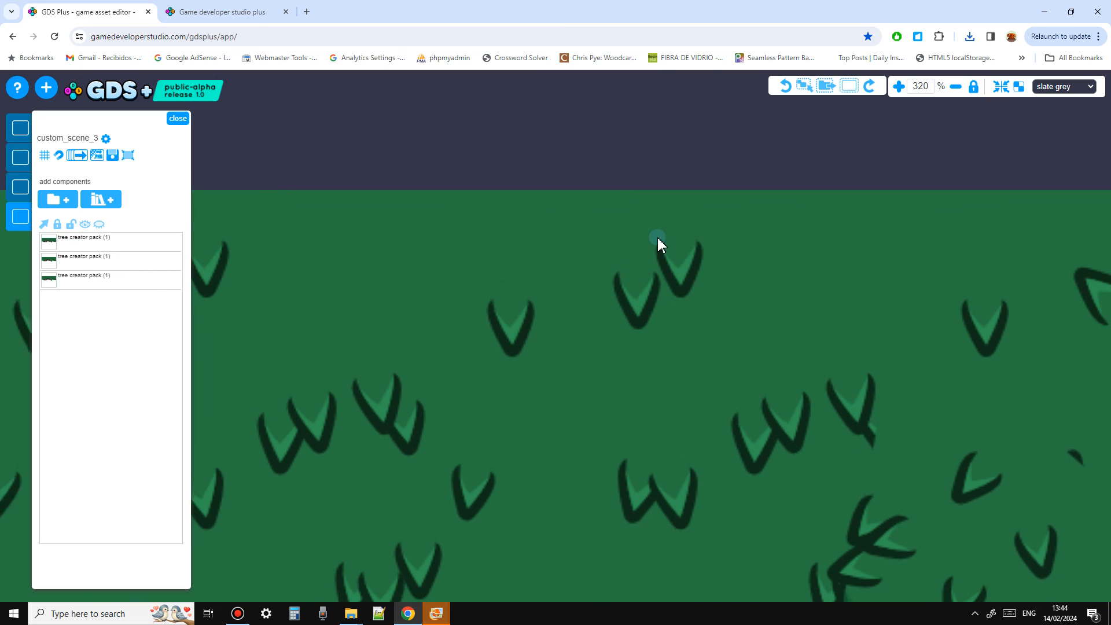
pyautogui.keyDown('ctrl'); pyautogui.scroll(-4, 680, 304); pyautogui.keyUp('ctrl')
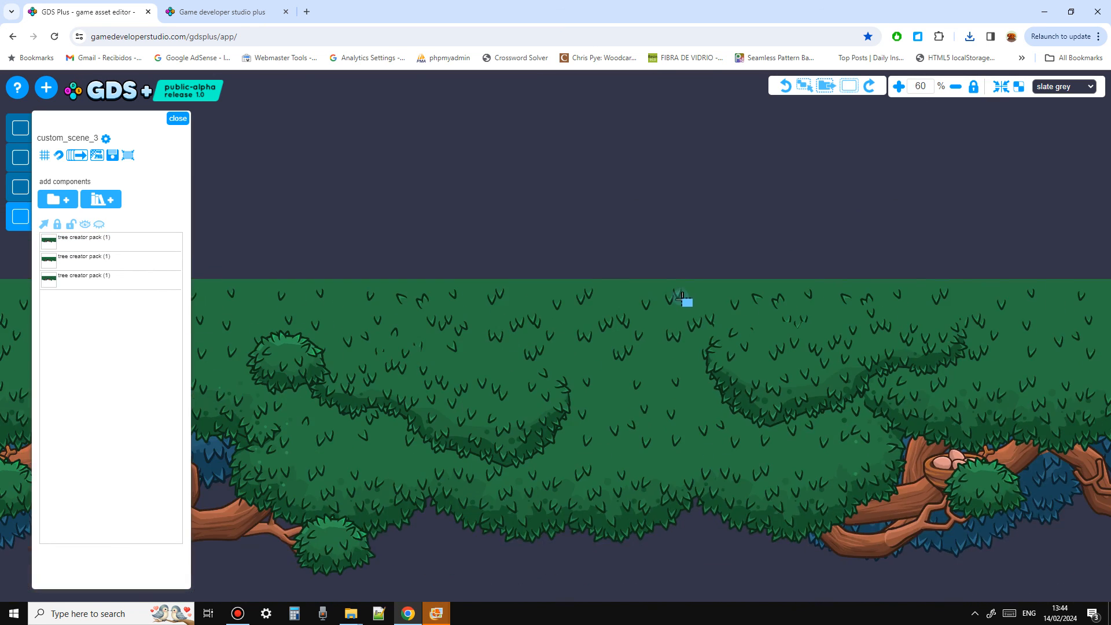
pyautogui.click(1002, 87)
pyautogui.keyDown('ctrl'); pyautogui.scroll(-4, 685, 479); pyautogui.keyUp('ctrl')
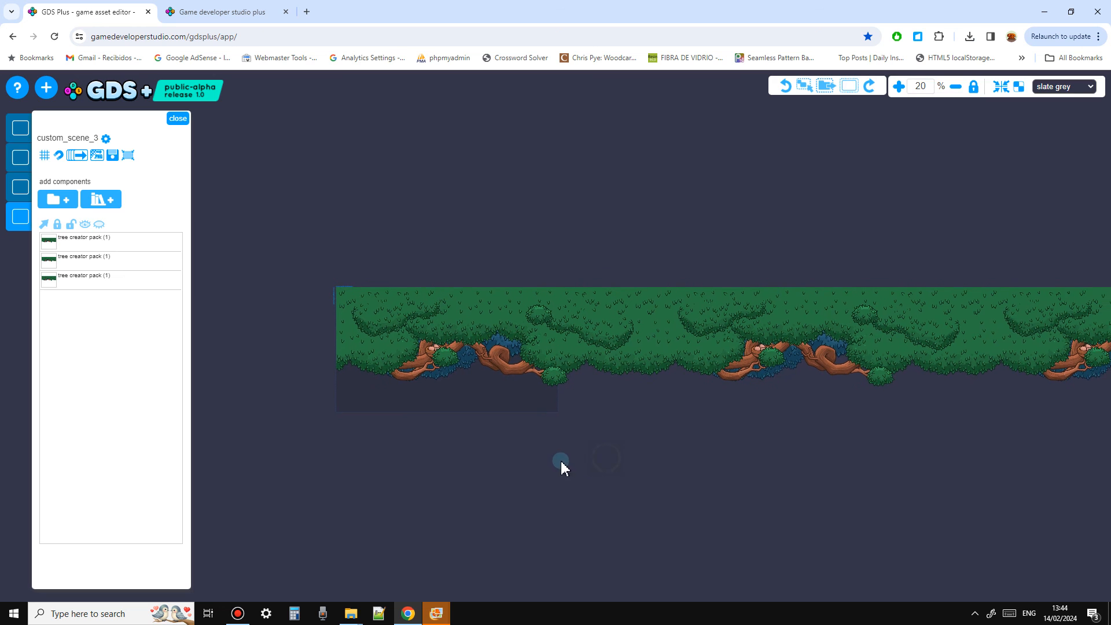
pyautogui.keyDown('ctrl'); pyautogui.scroll(1, 578, 469); pyautogui.keyUp('ctrl')
pyautogui.moveTo(589, 482); pyautogui.dragTo(716, 397)
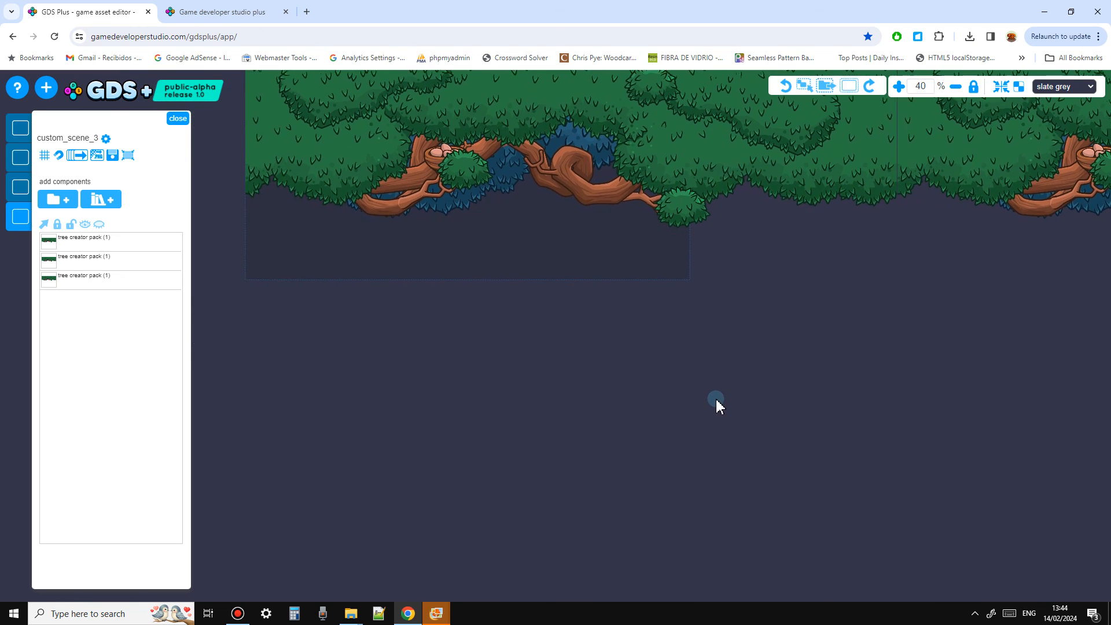
pyautogui.keyDown('ctrl'); pyautogui.scroll(-1, 766, 421); pyautogui.keyUp('ctrl')
pyautogui.moveTo(766, 422); pyautogui.dragTo(436, 329)
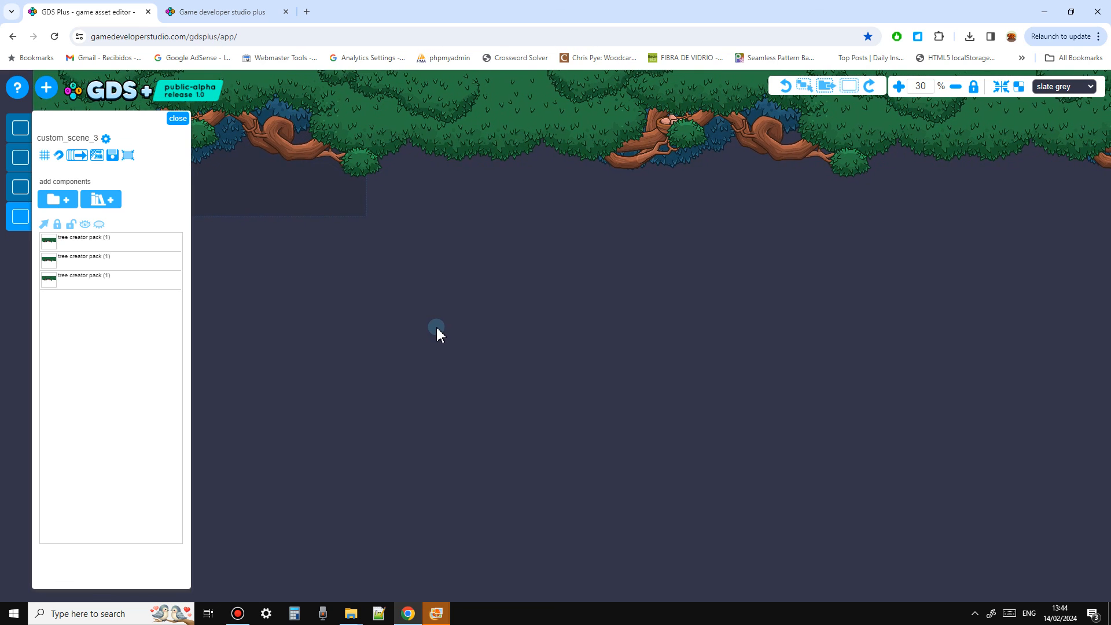
pyautogui.moveTo(503, 425); pyautogui.dragTo(498, 422)
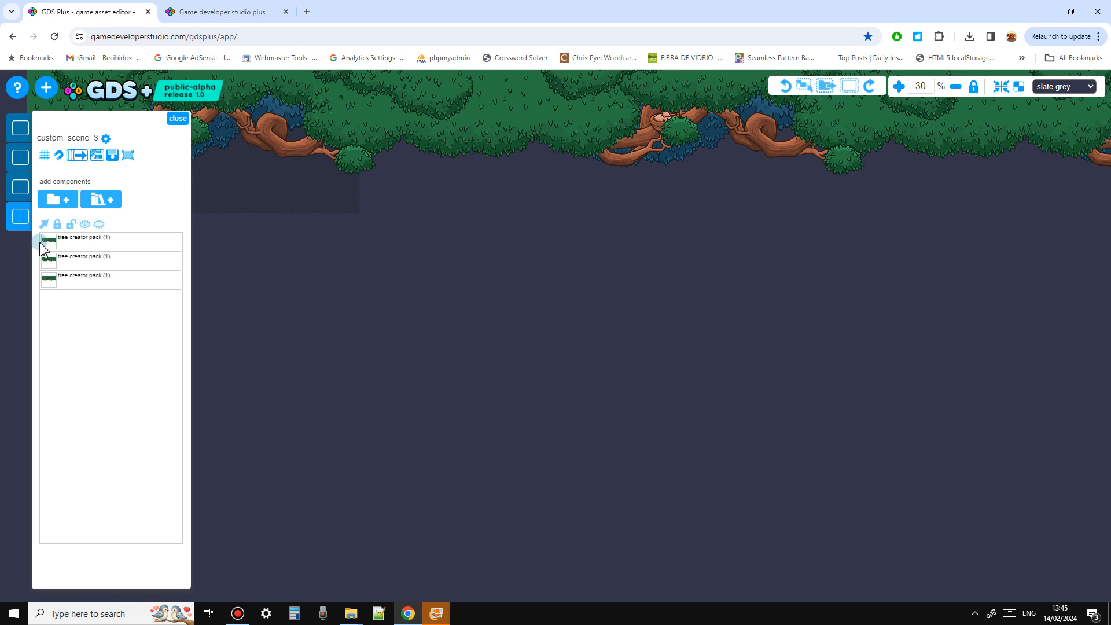